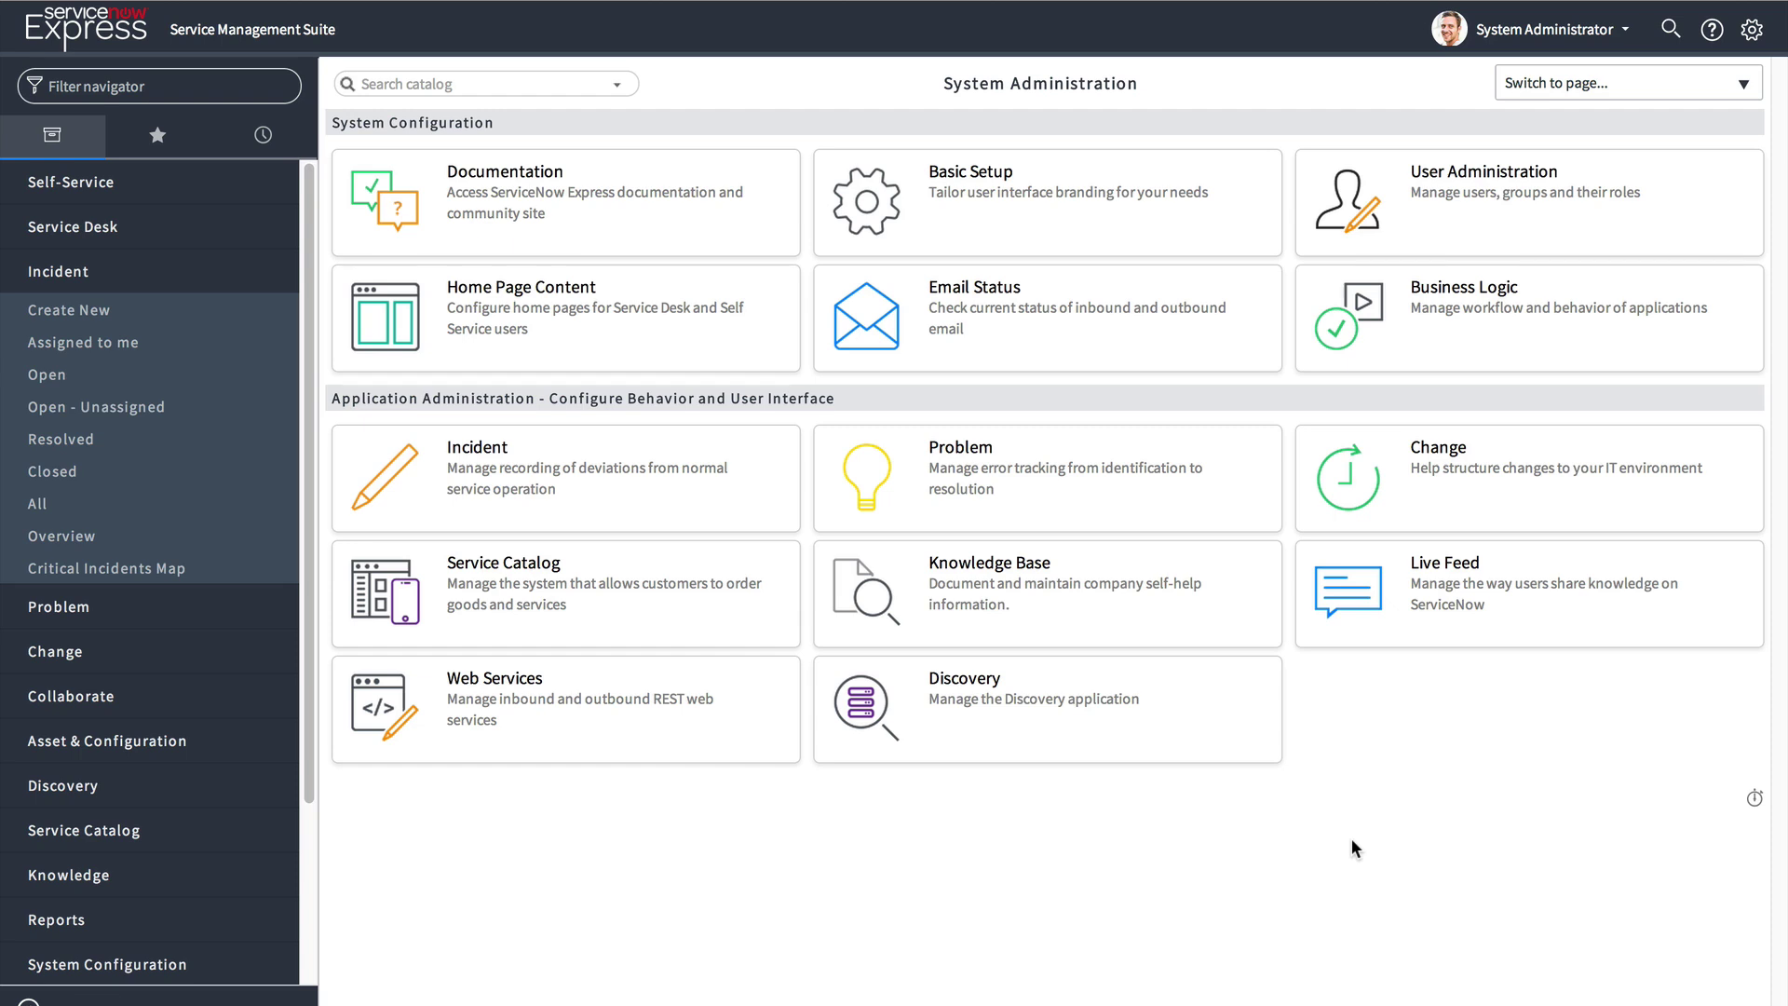
Open the list of open incidents and look over the options available for the Category column
click(93, 388)
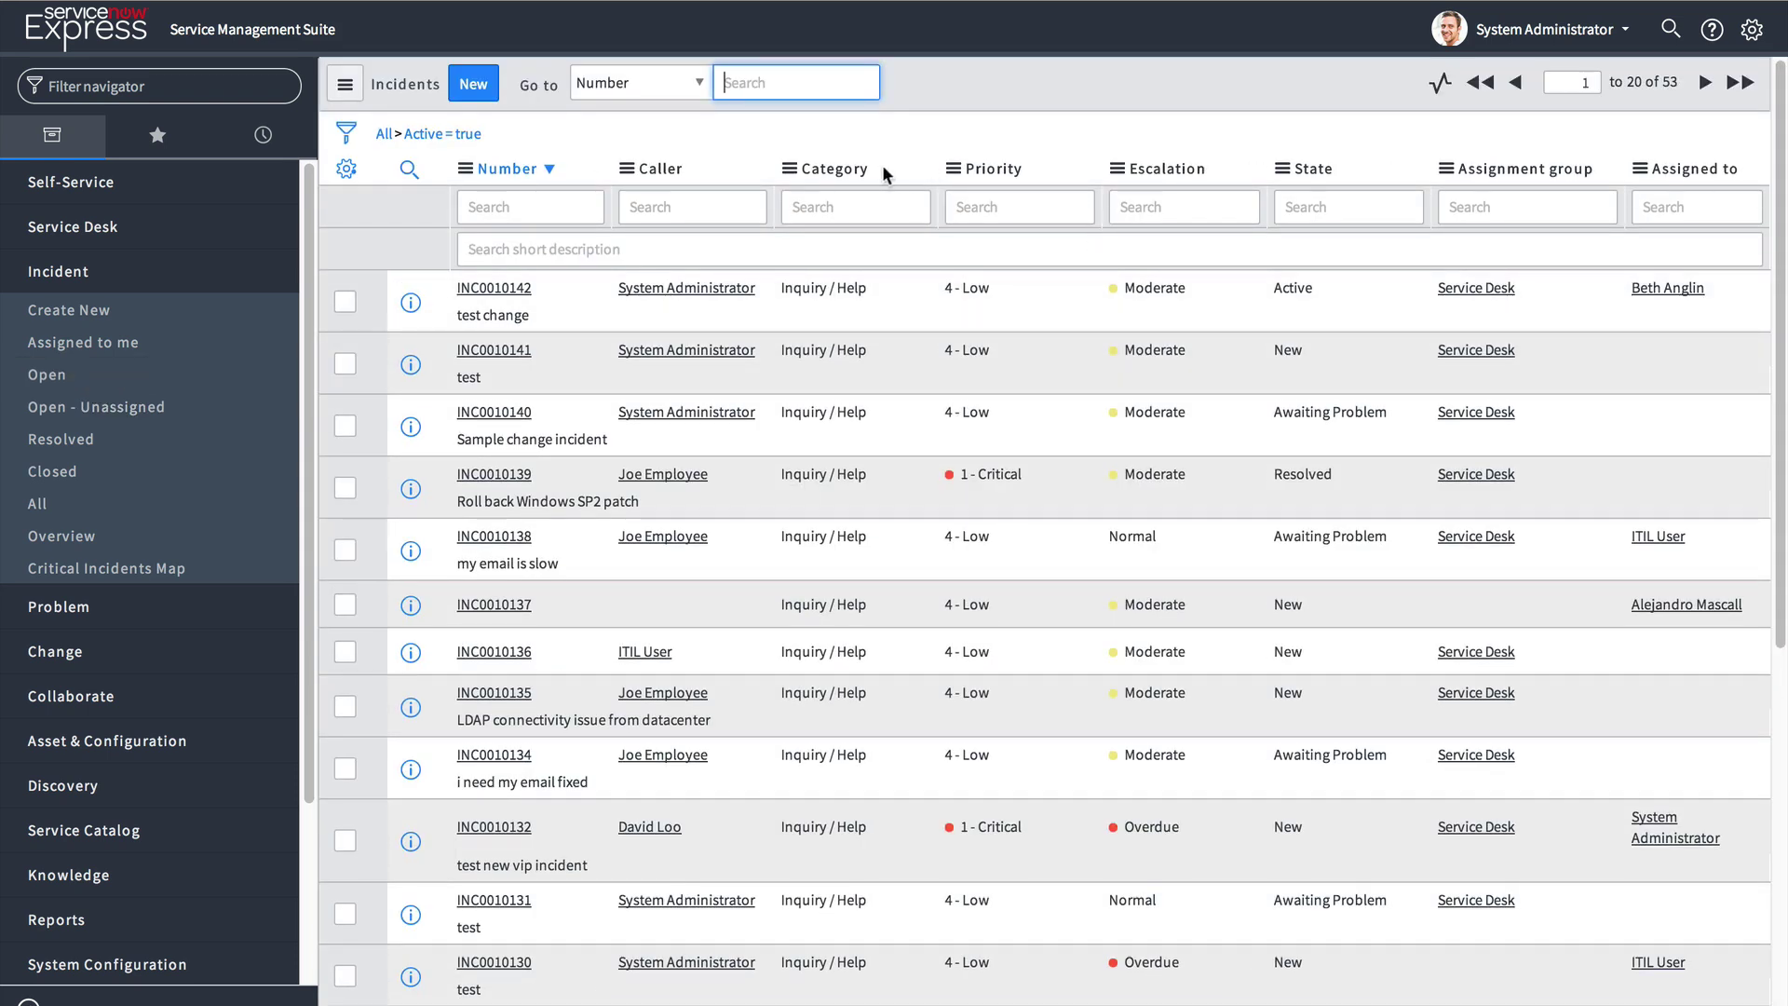
right_click(864, 176)
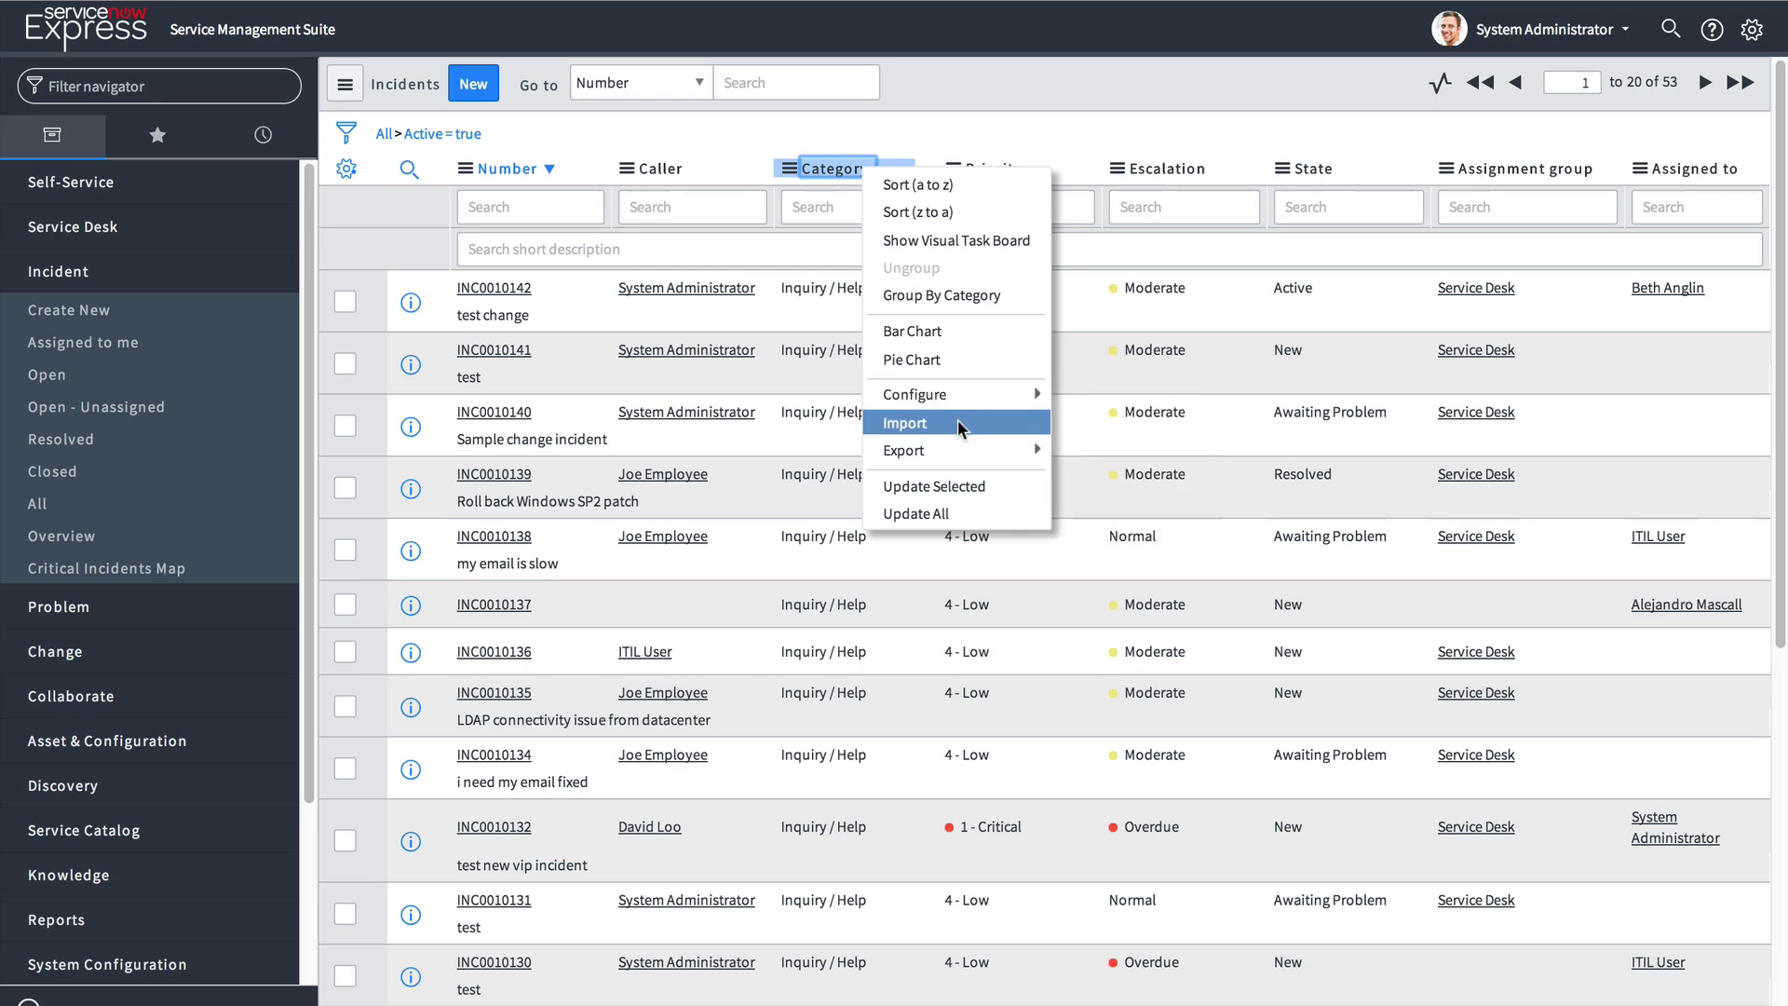
mouse_move(965, 449)
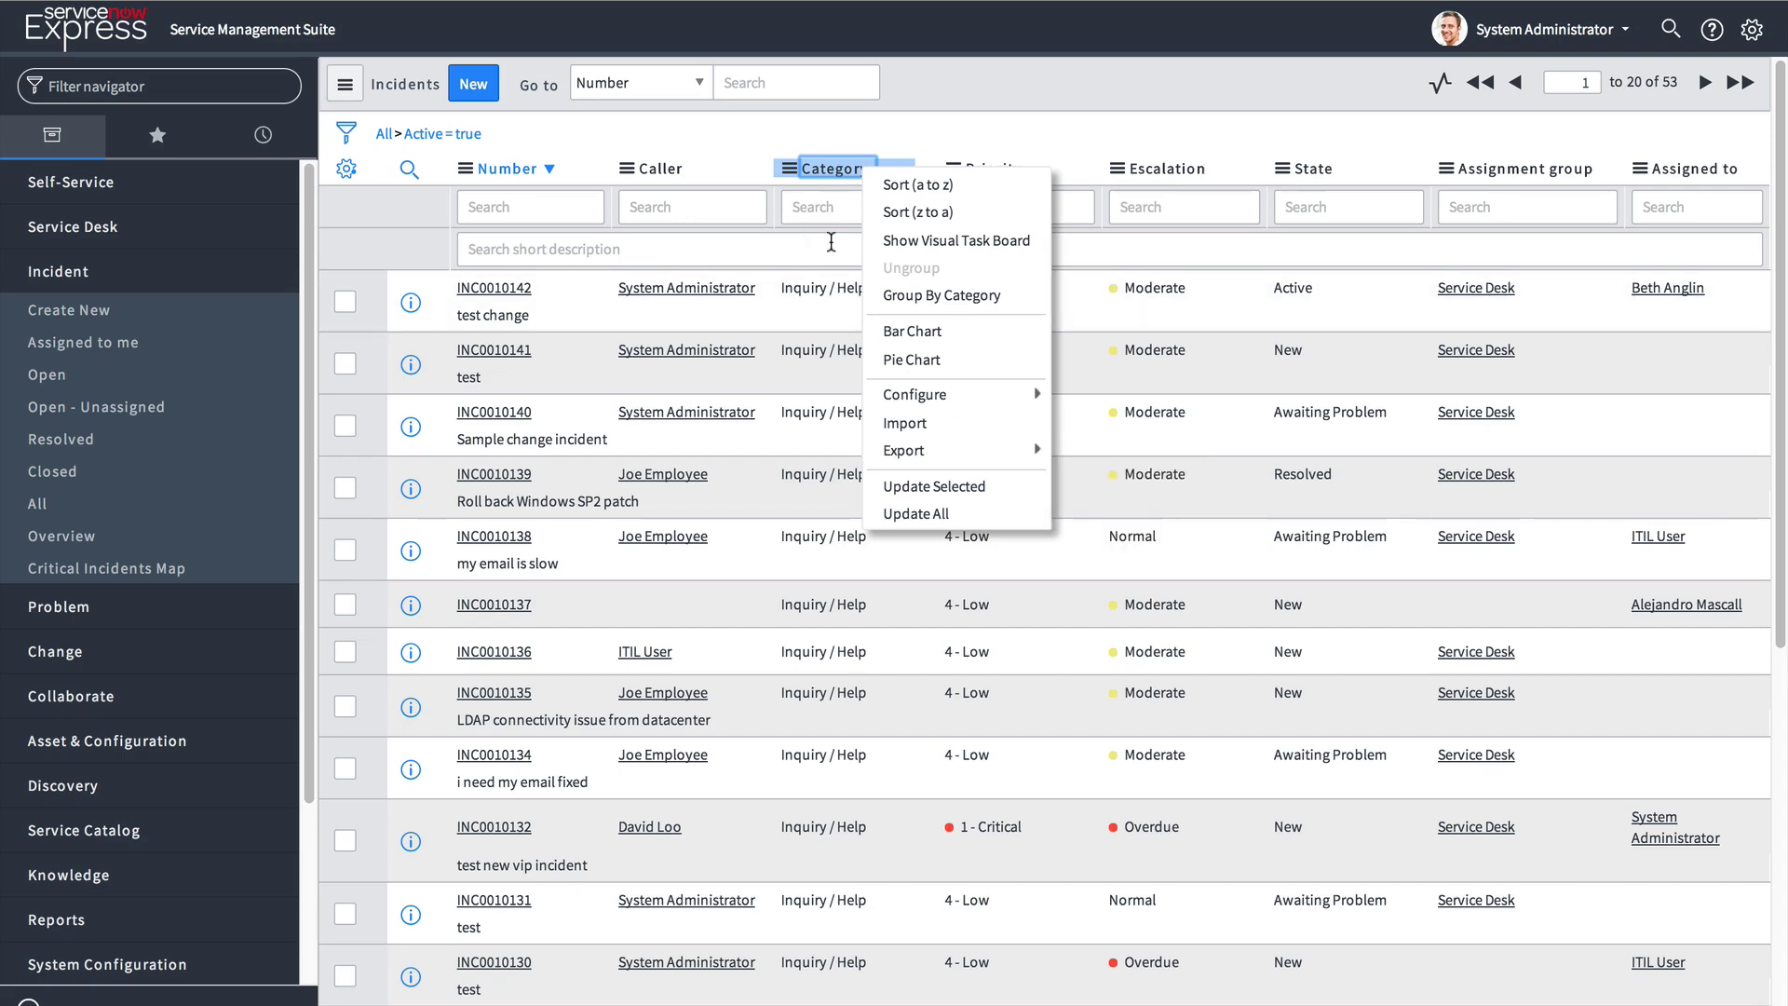
click(754, 121)
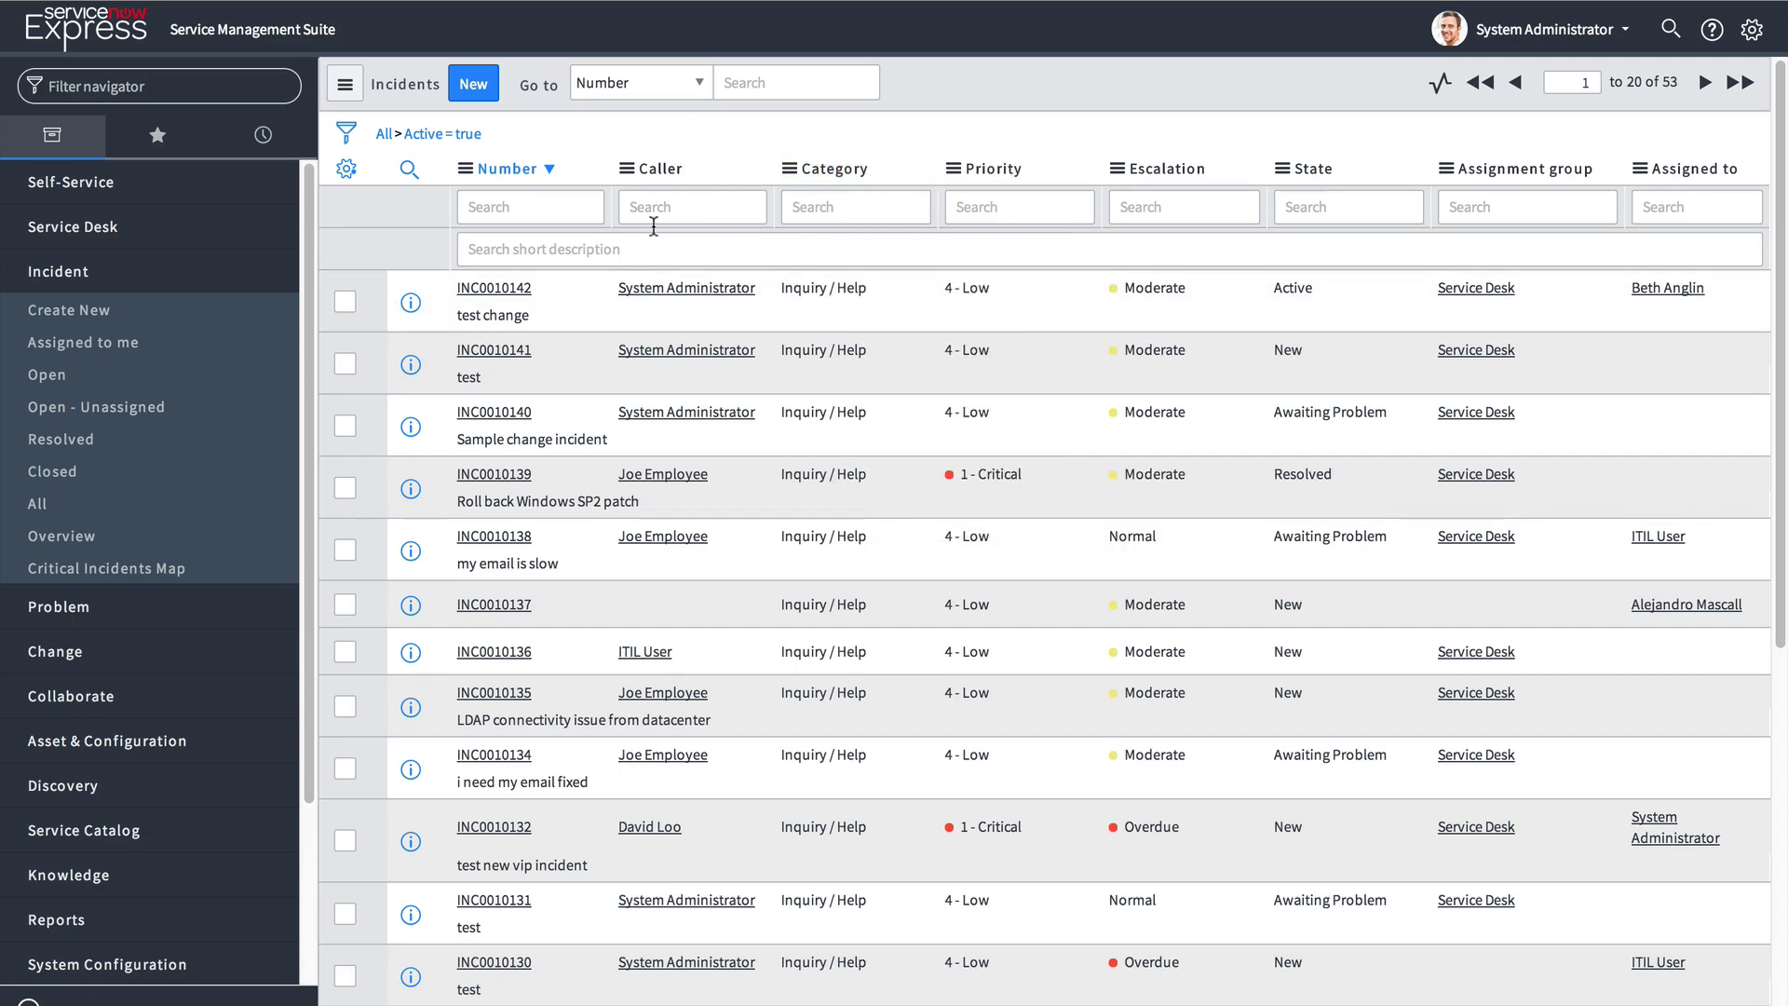
Filter the incidents to those with System Administrator as caller, and clear all filter conditions to list every incident
right_click(682, 290)
click(727, 296)
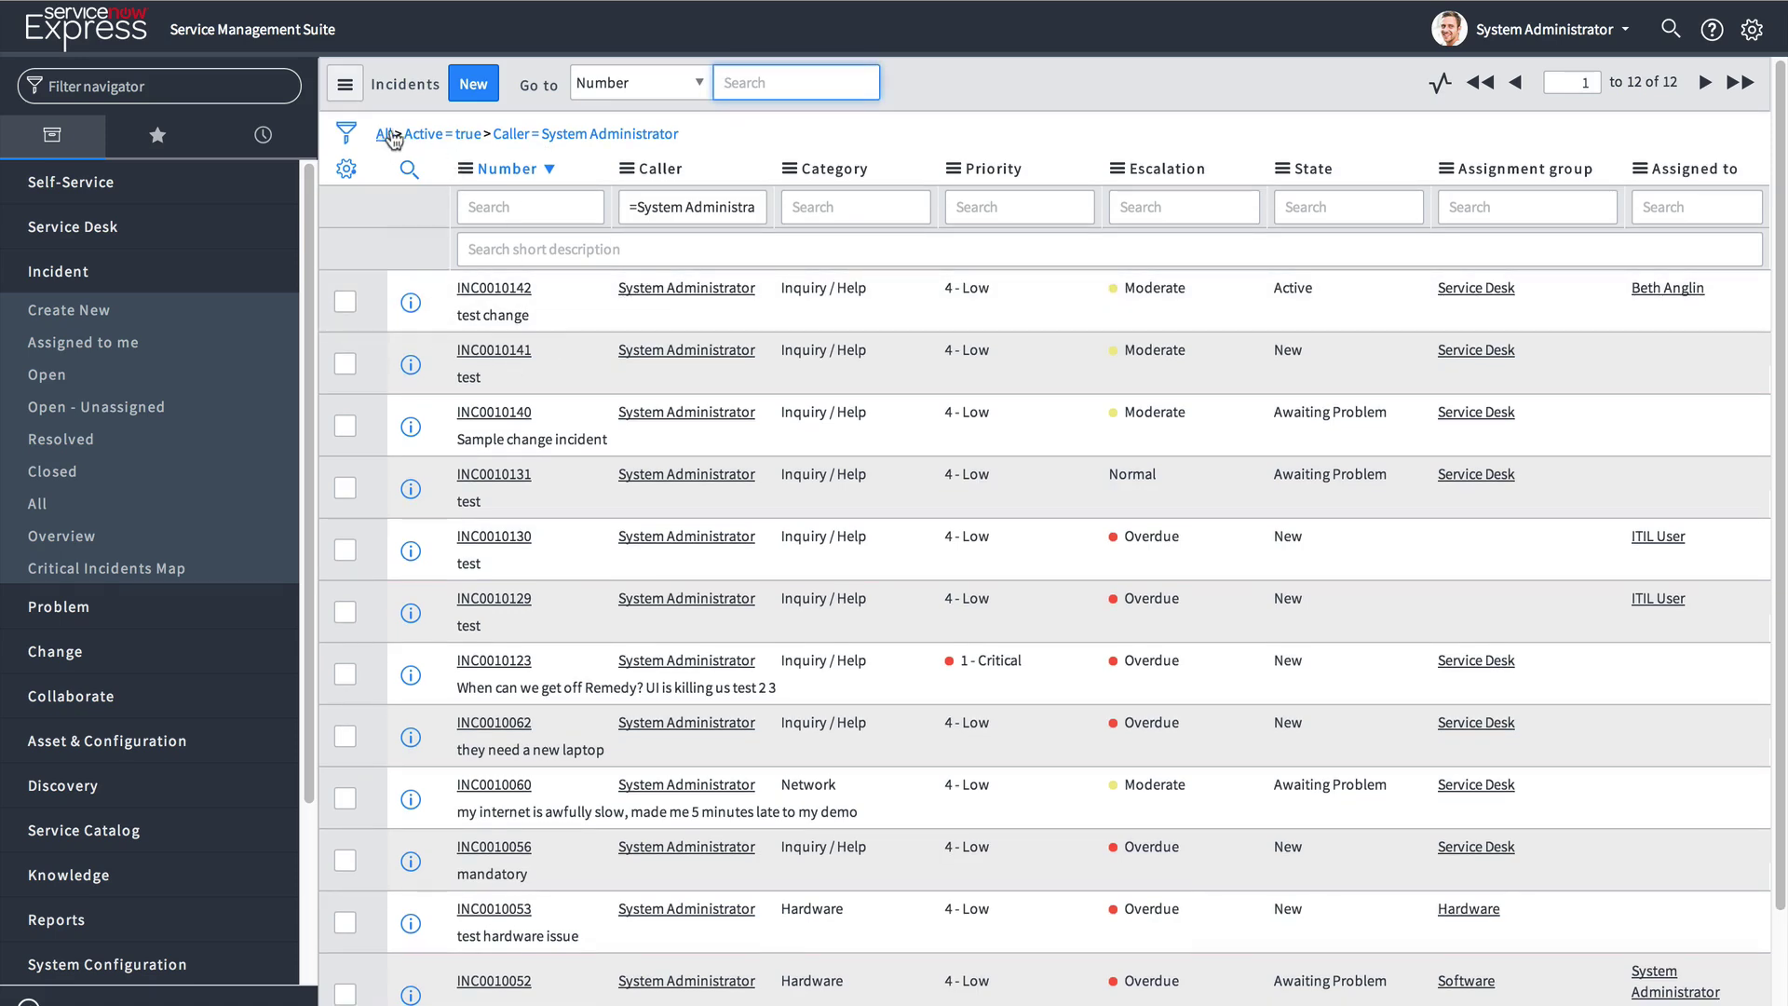
click(397, 138)
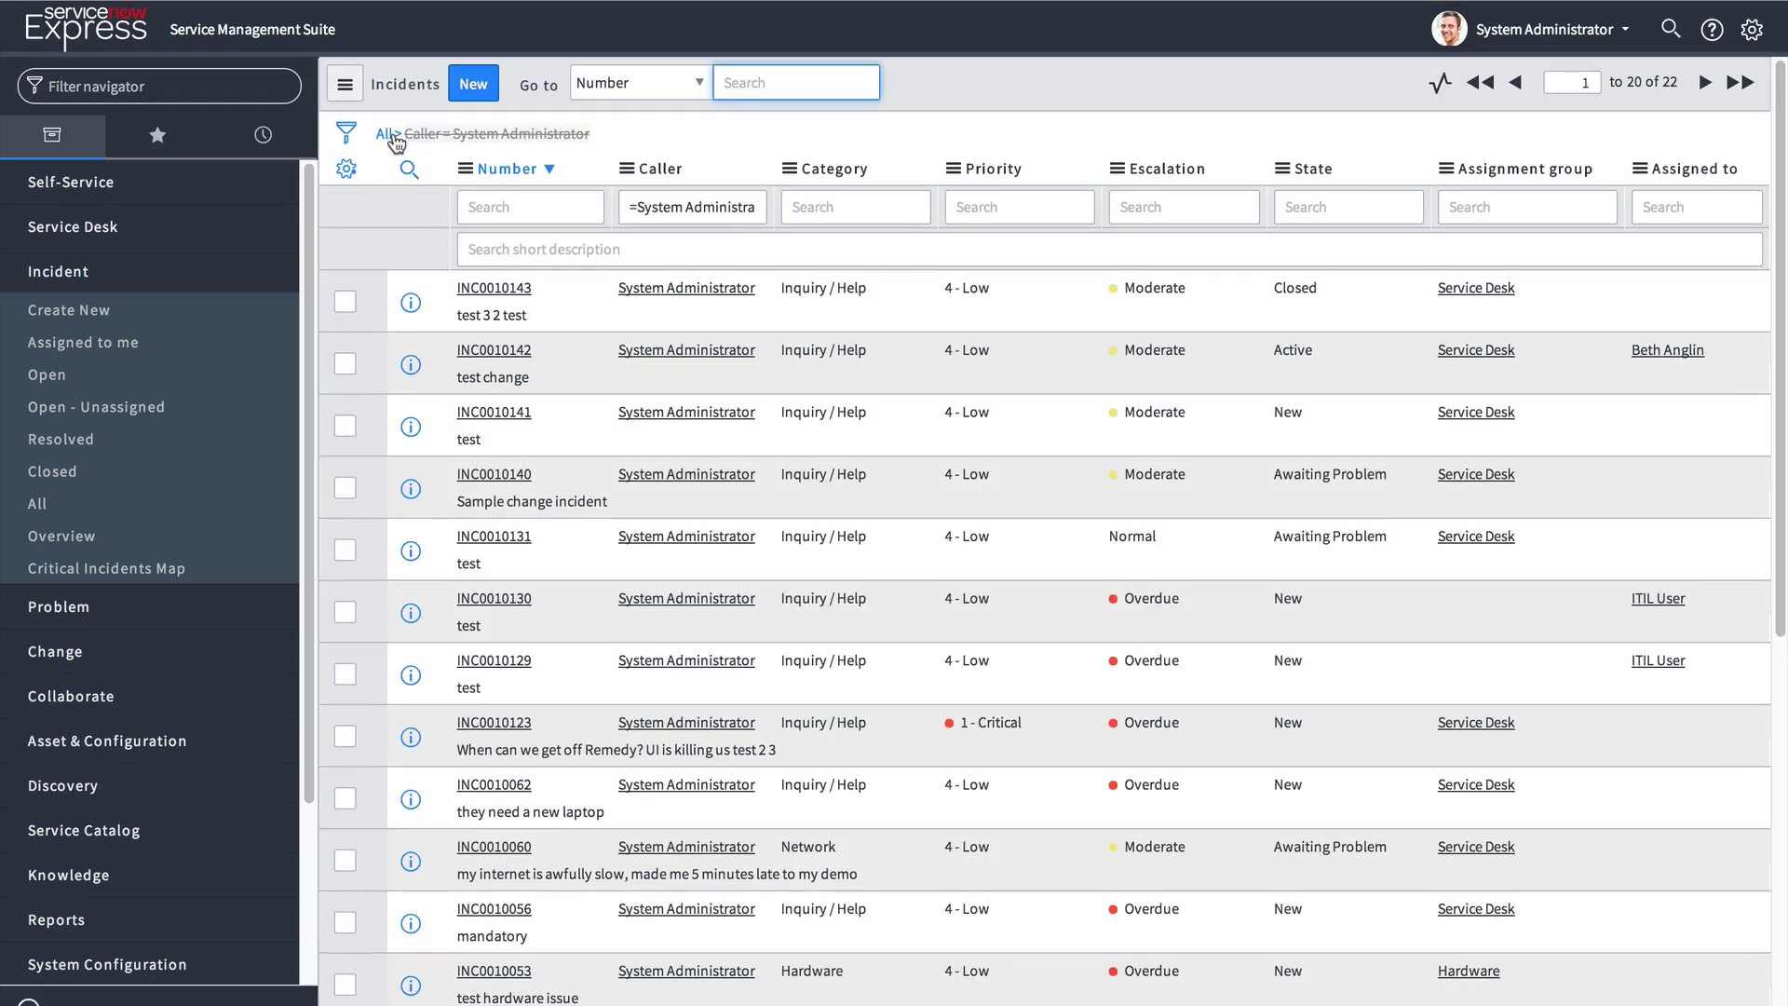
click(384, 134)
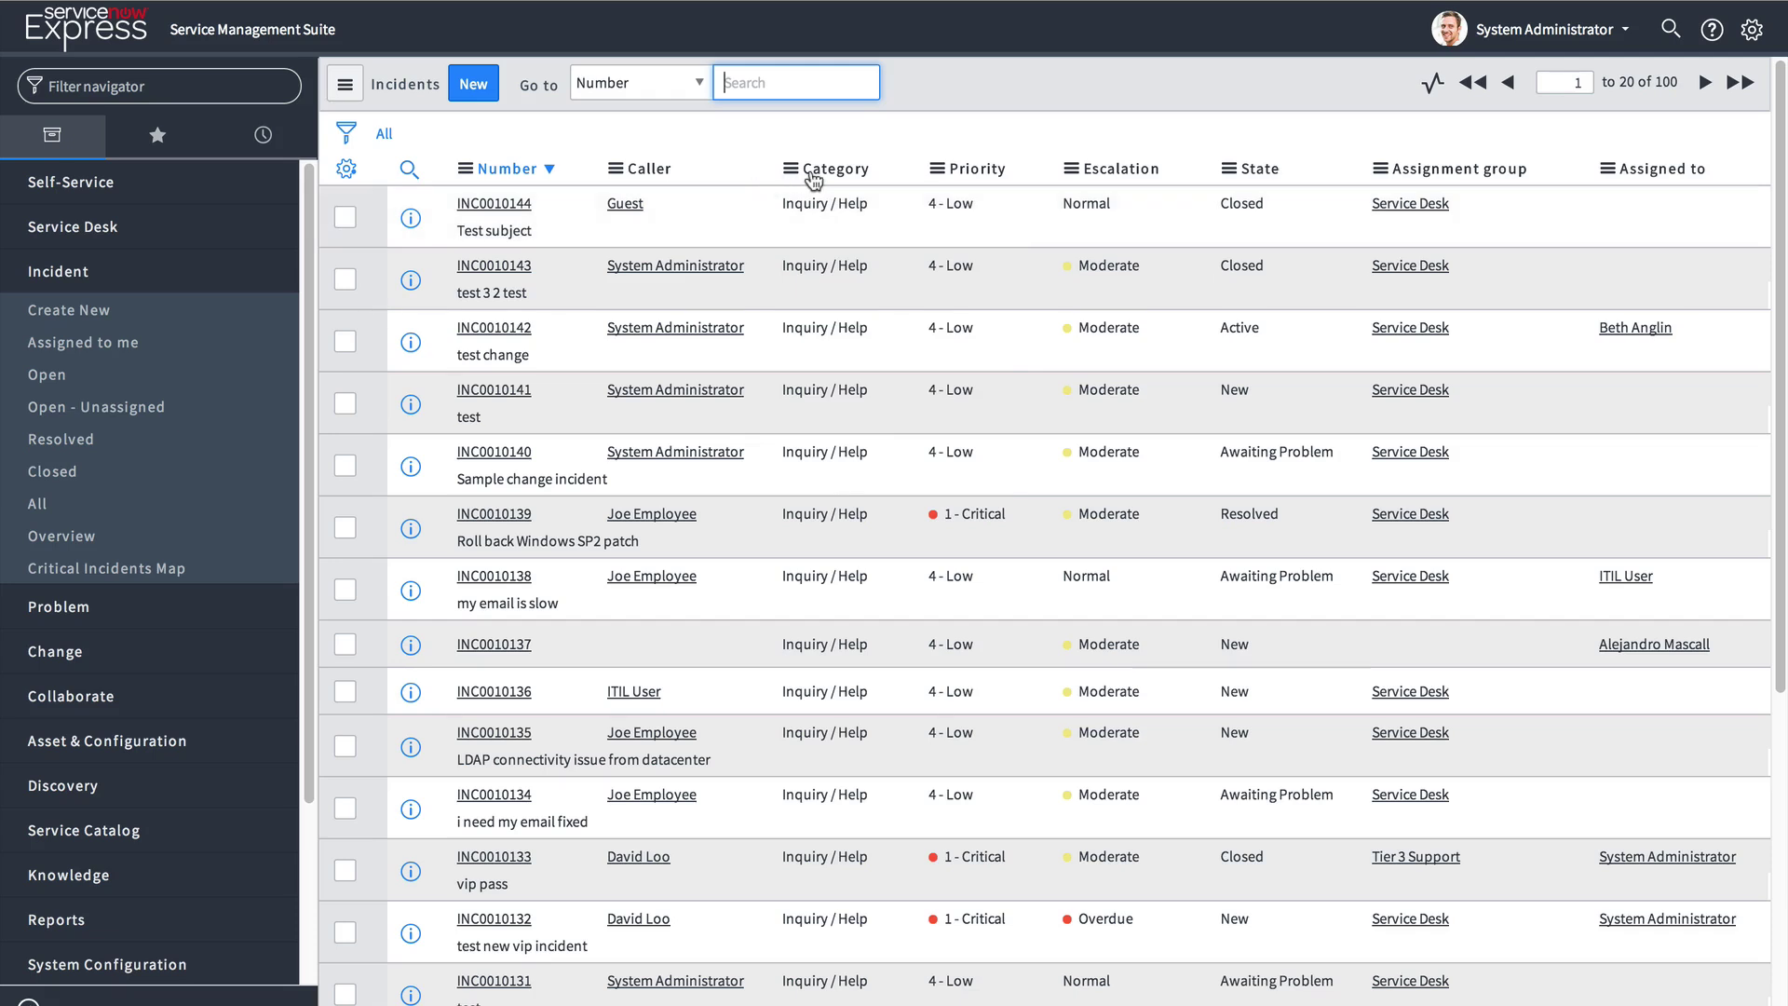
Export the unfiltered incident list to Excel and download the file
click(792, 169)
mouse_move(905, 451)
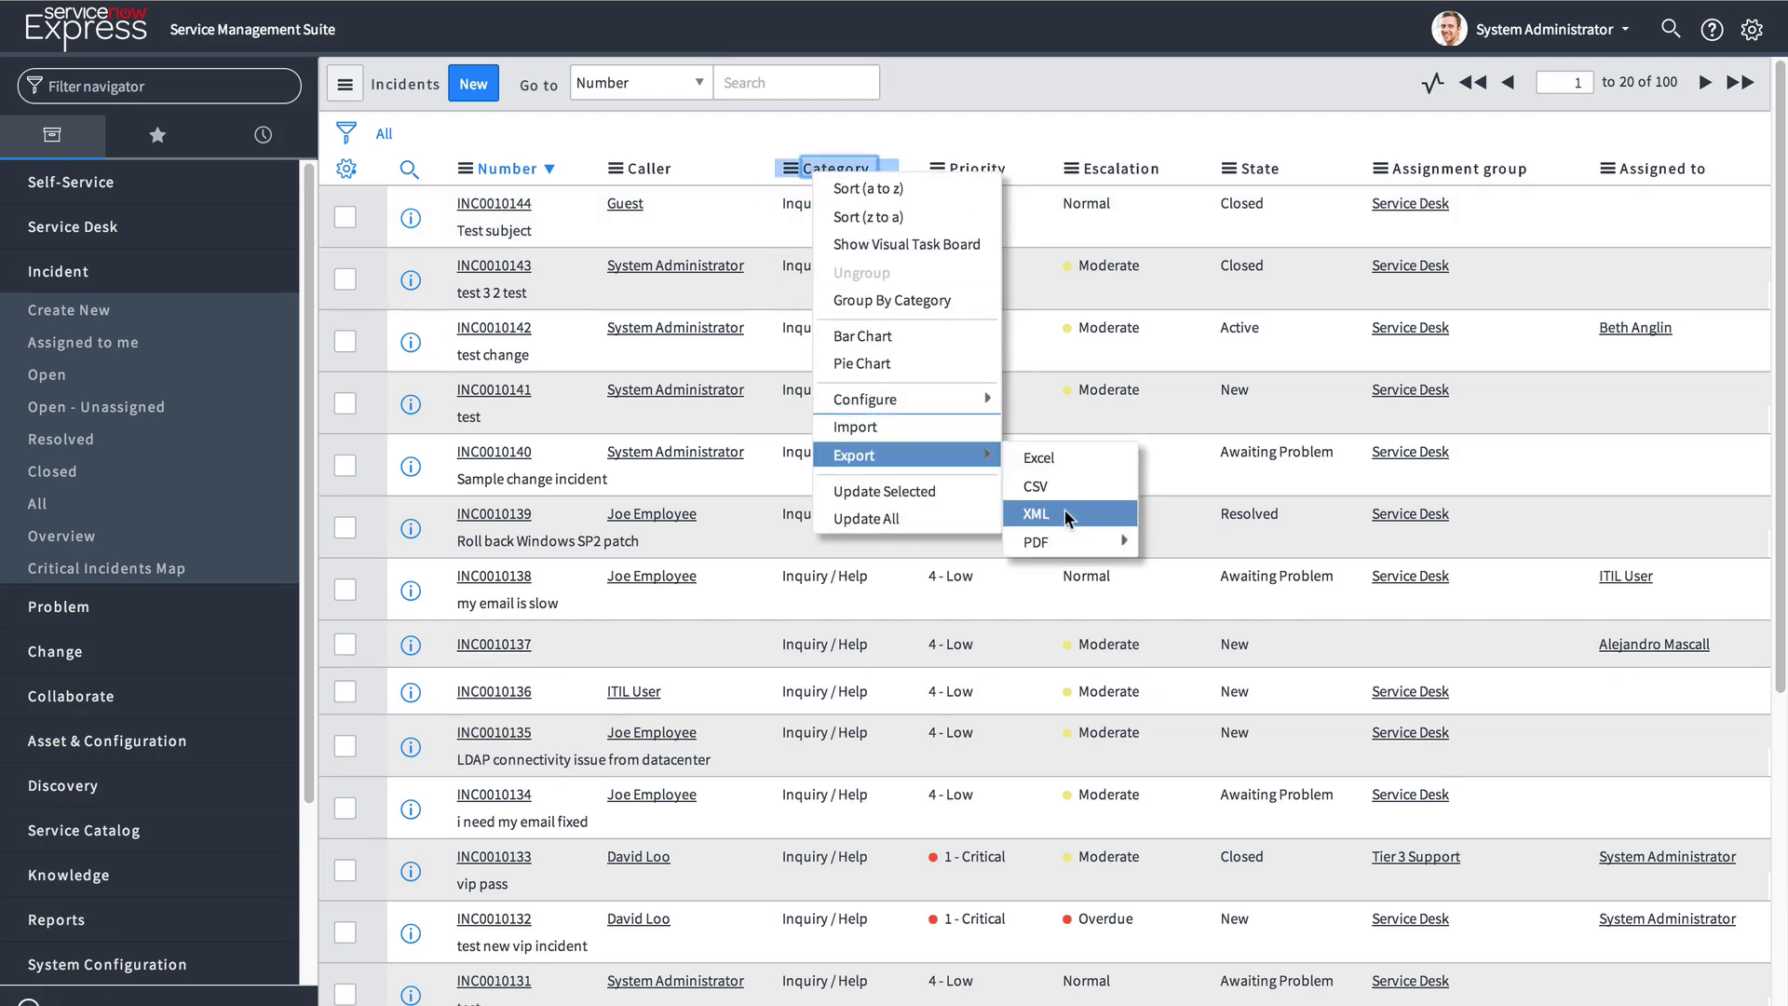
mouse_move(1070, 541)
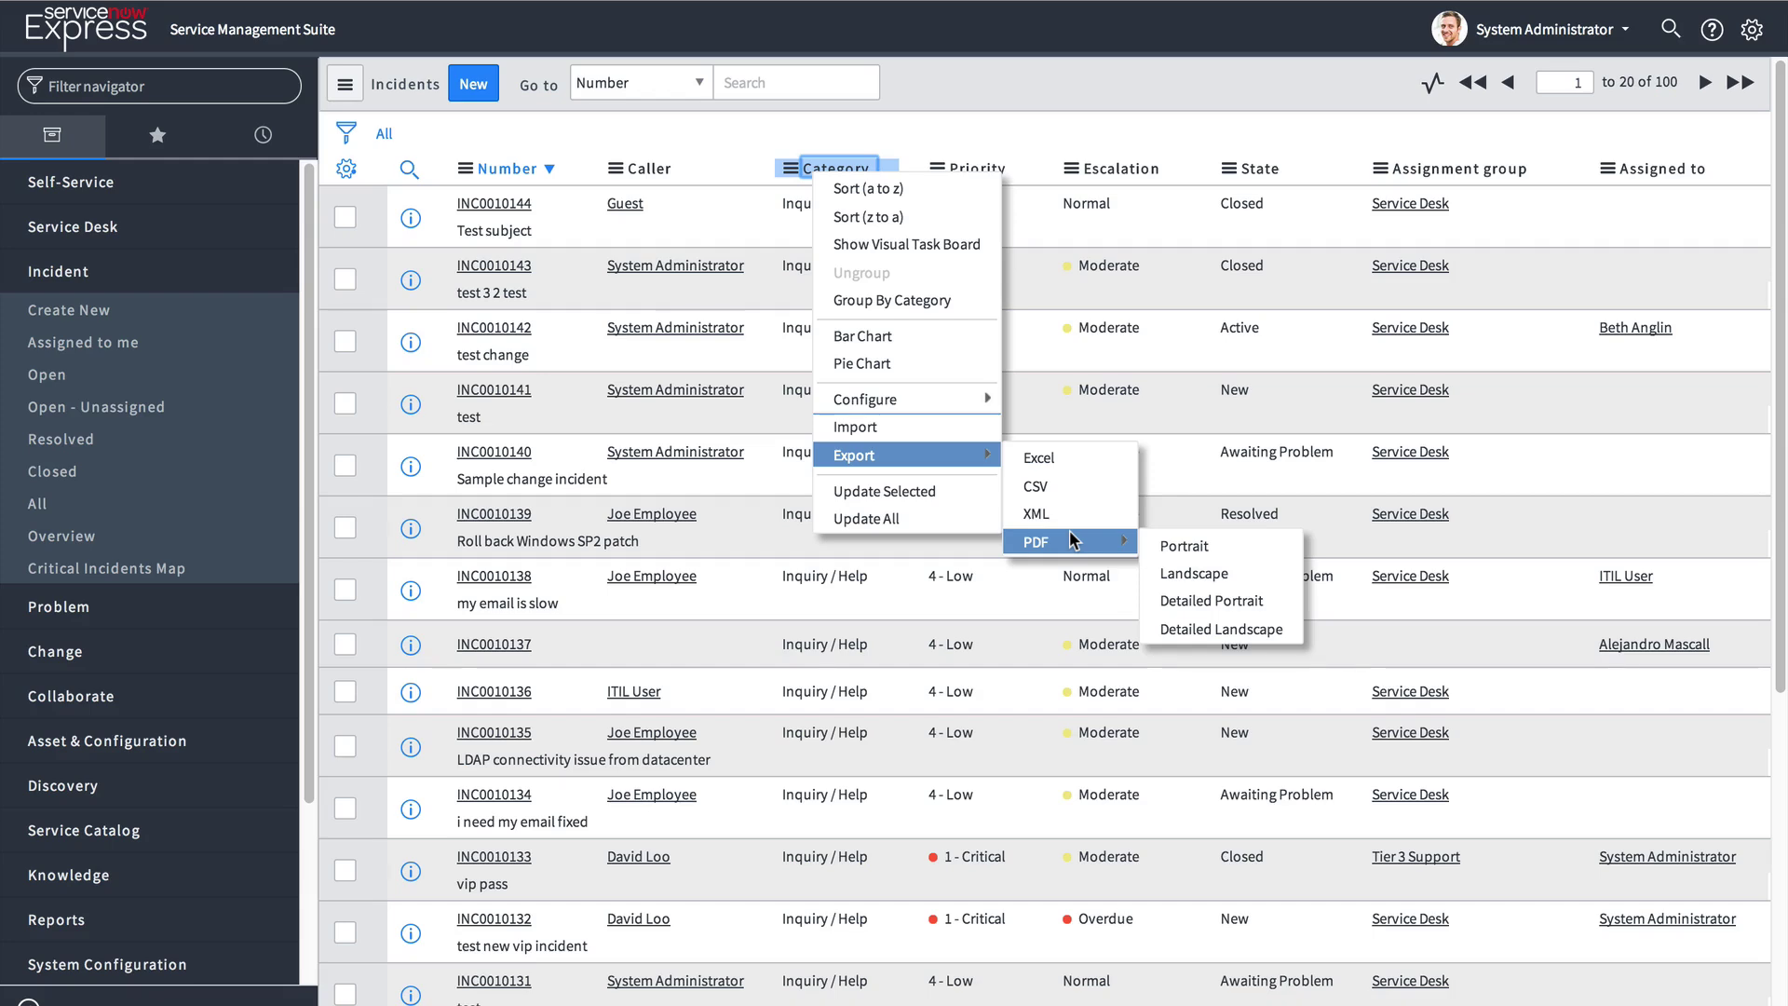
click(1076, 460)
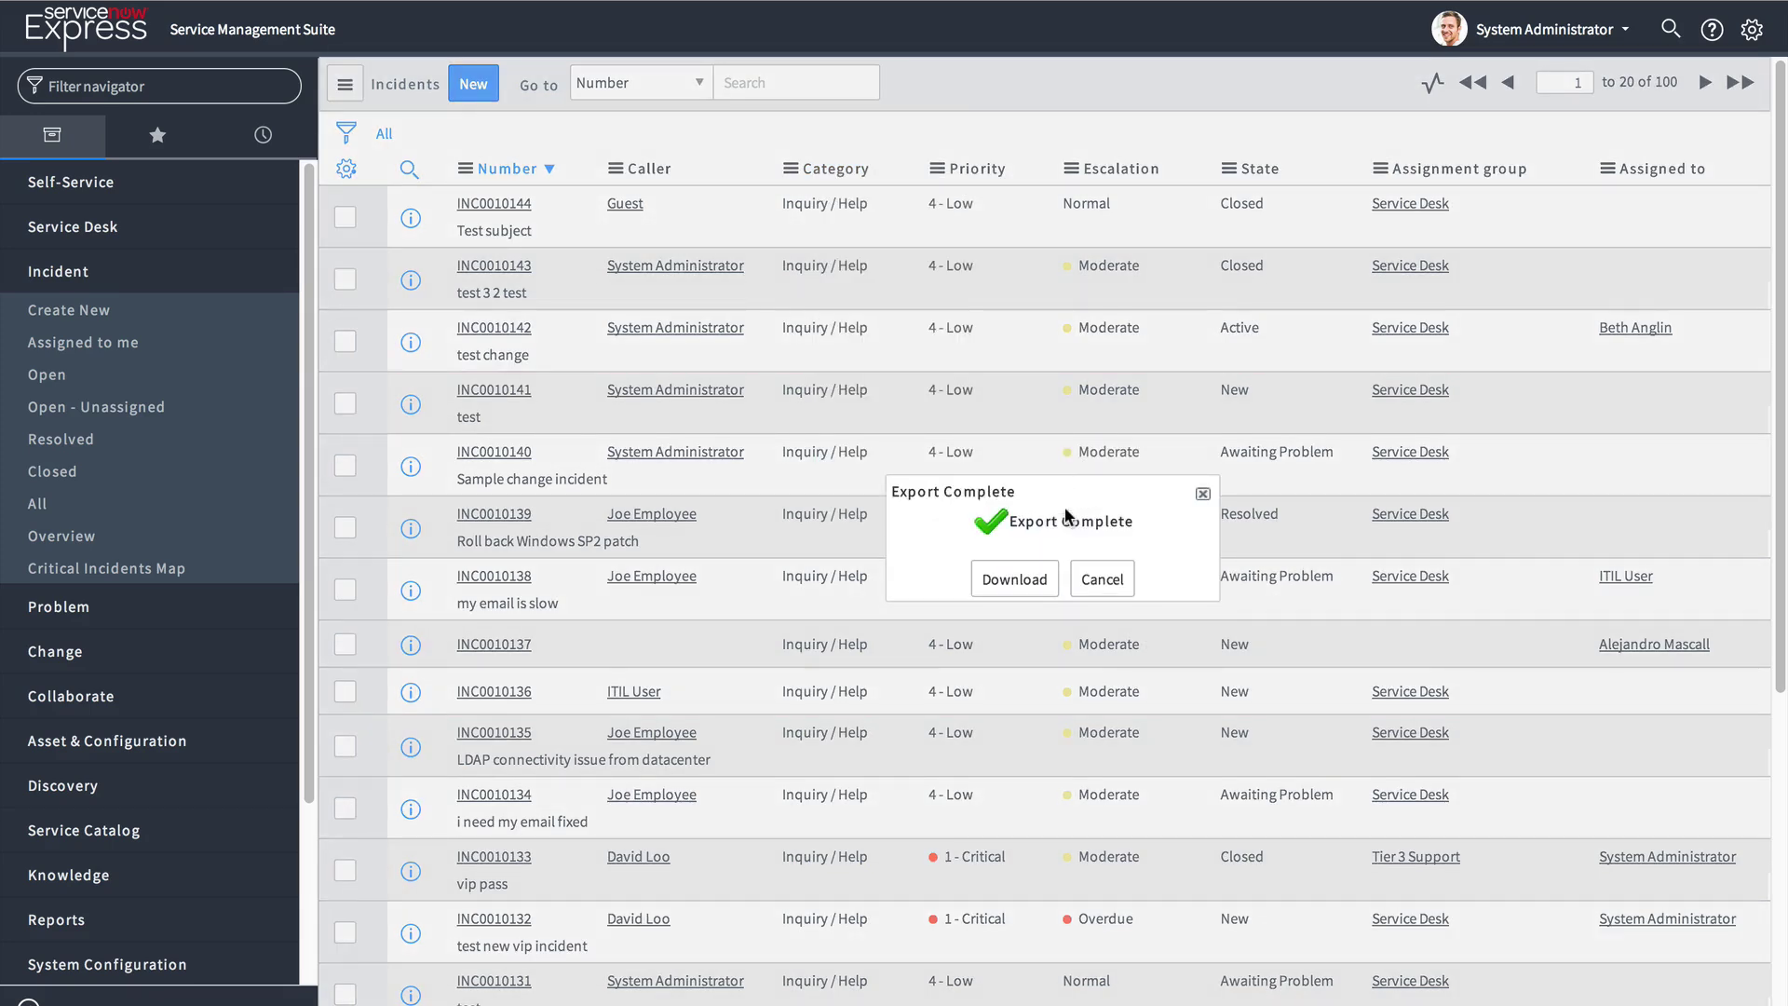
click(1020, 578)
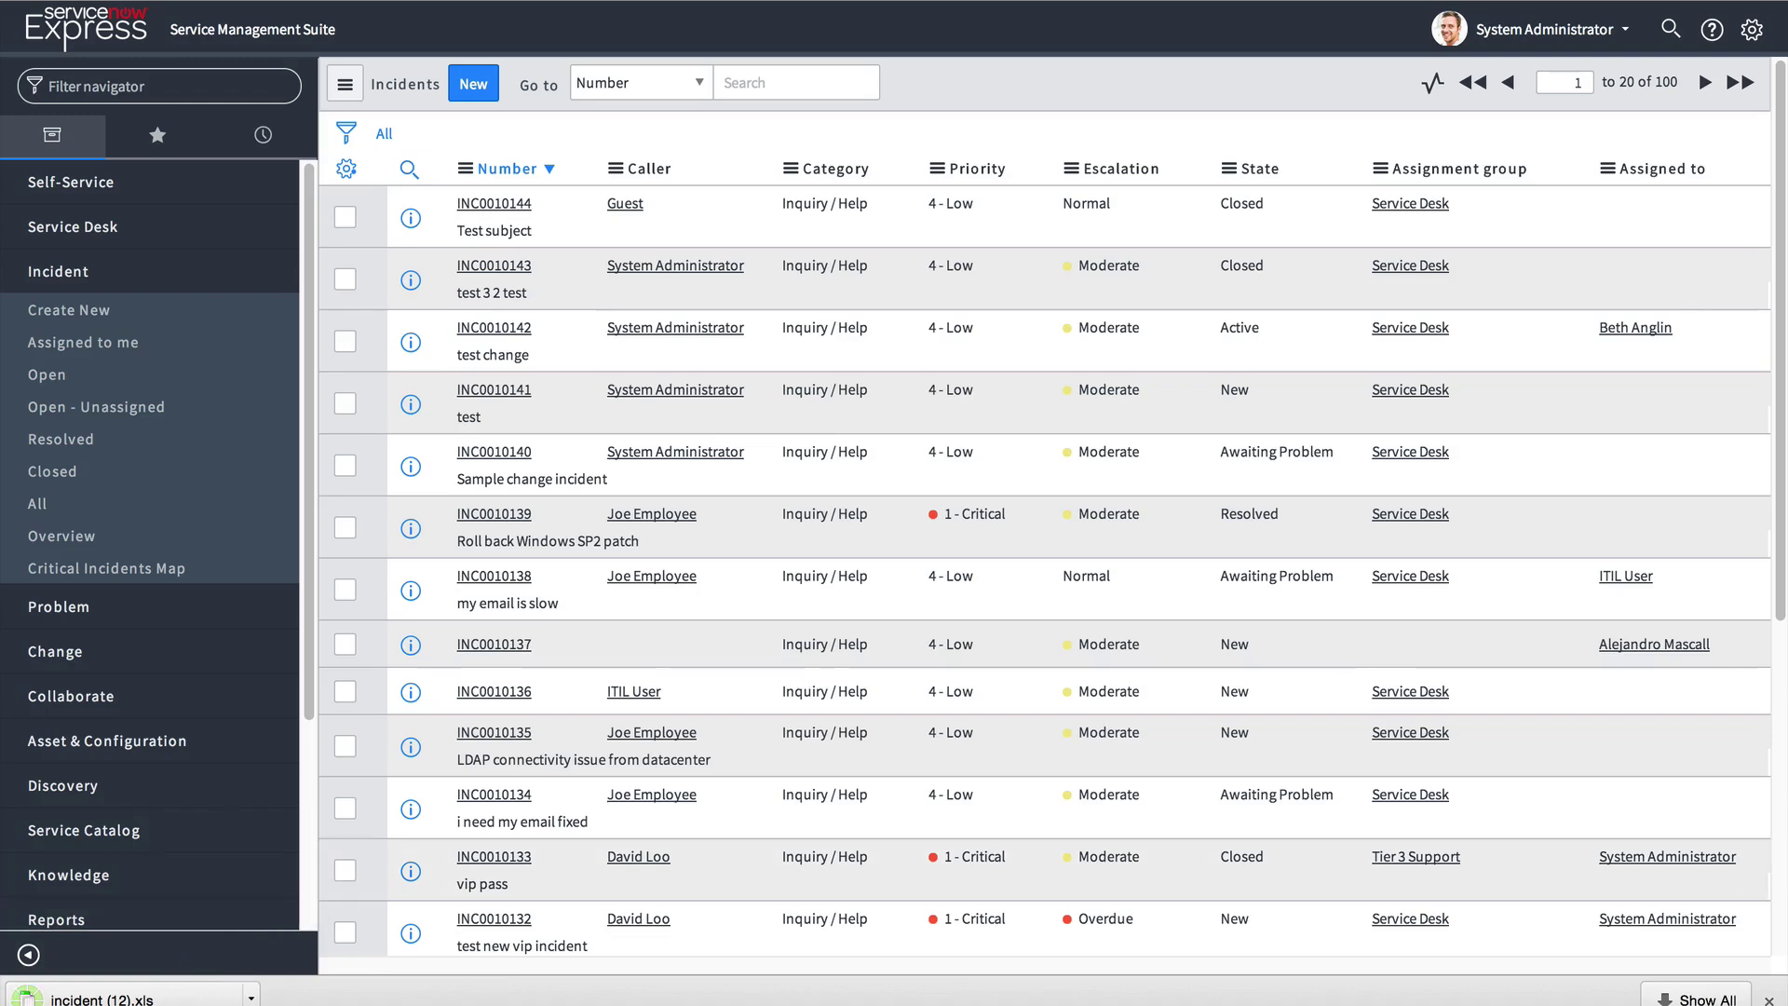
Open the downloaded incident (12).xls in Excel to view the exported columns, and switch back to the incident list
click(102, 997)
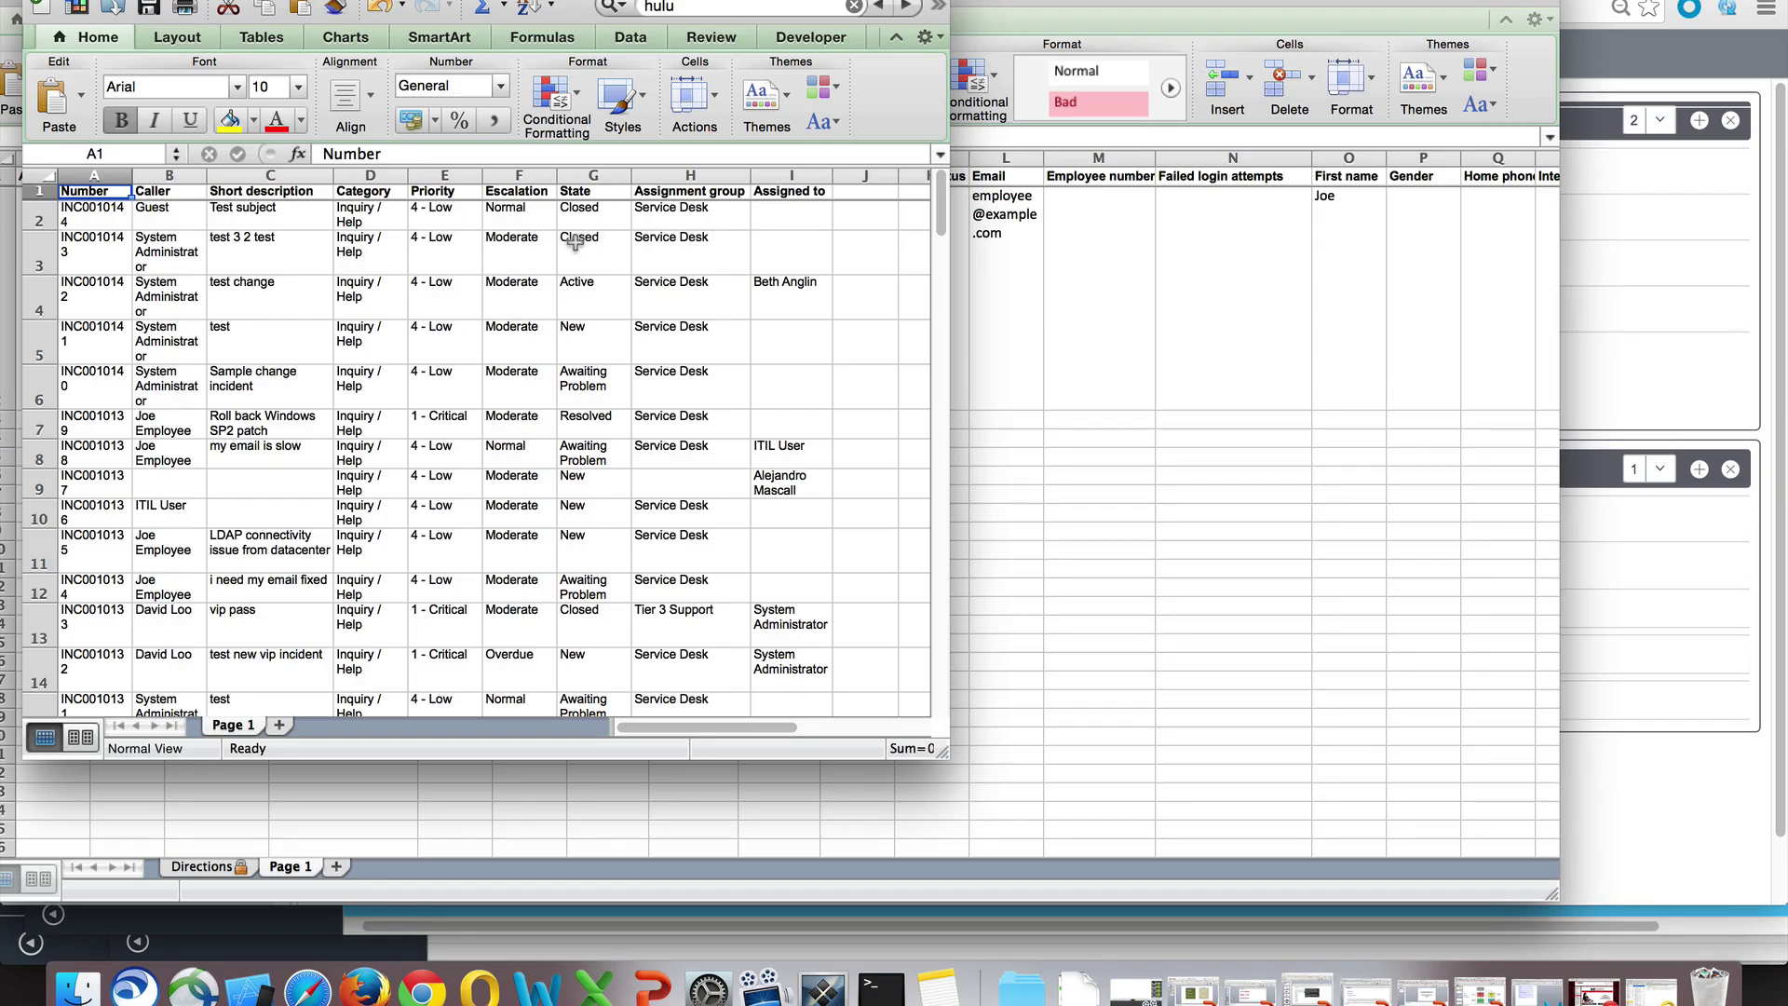
mouse_move(1695, 690)
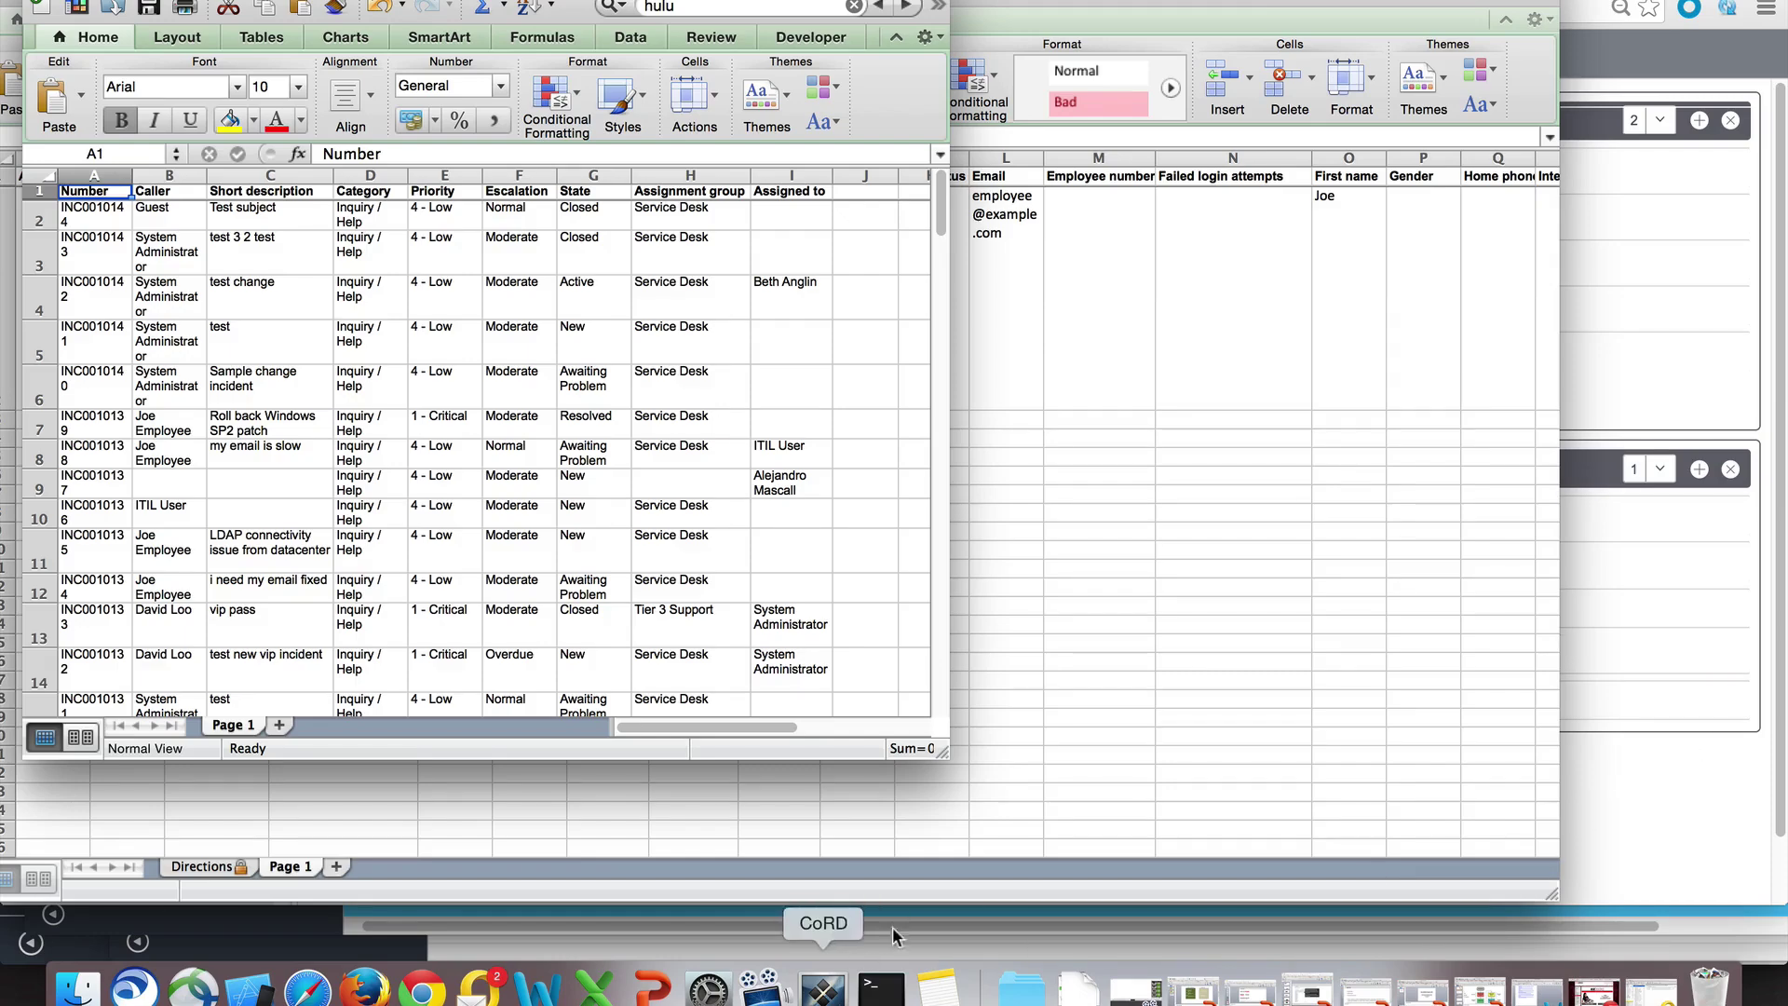
key(ctrl+Right)
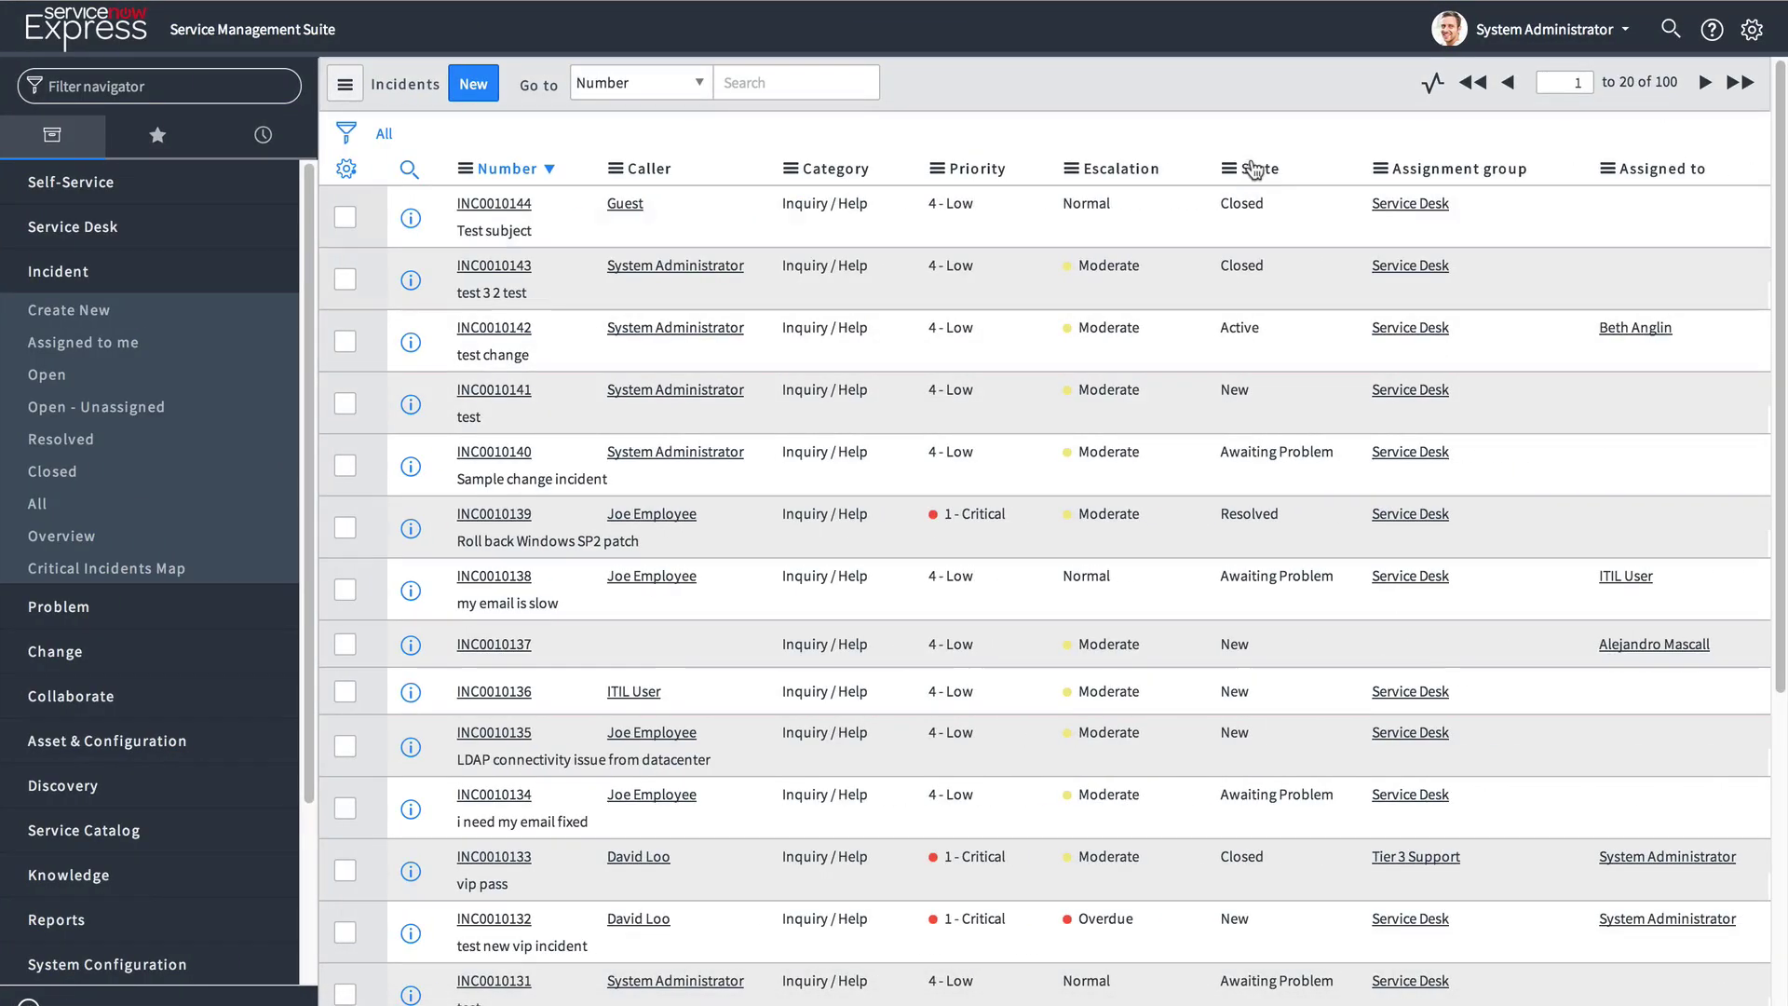
Look through the available columns in the incident list's personalization settings, and close them without changes
click(344, 169)
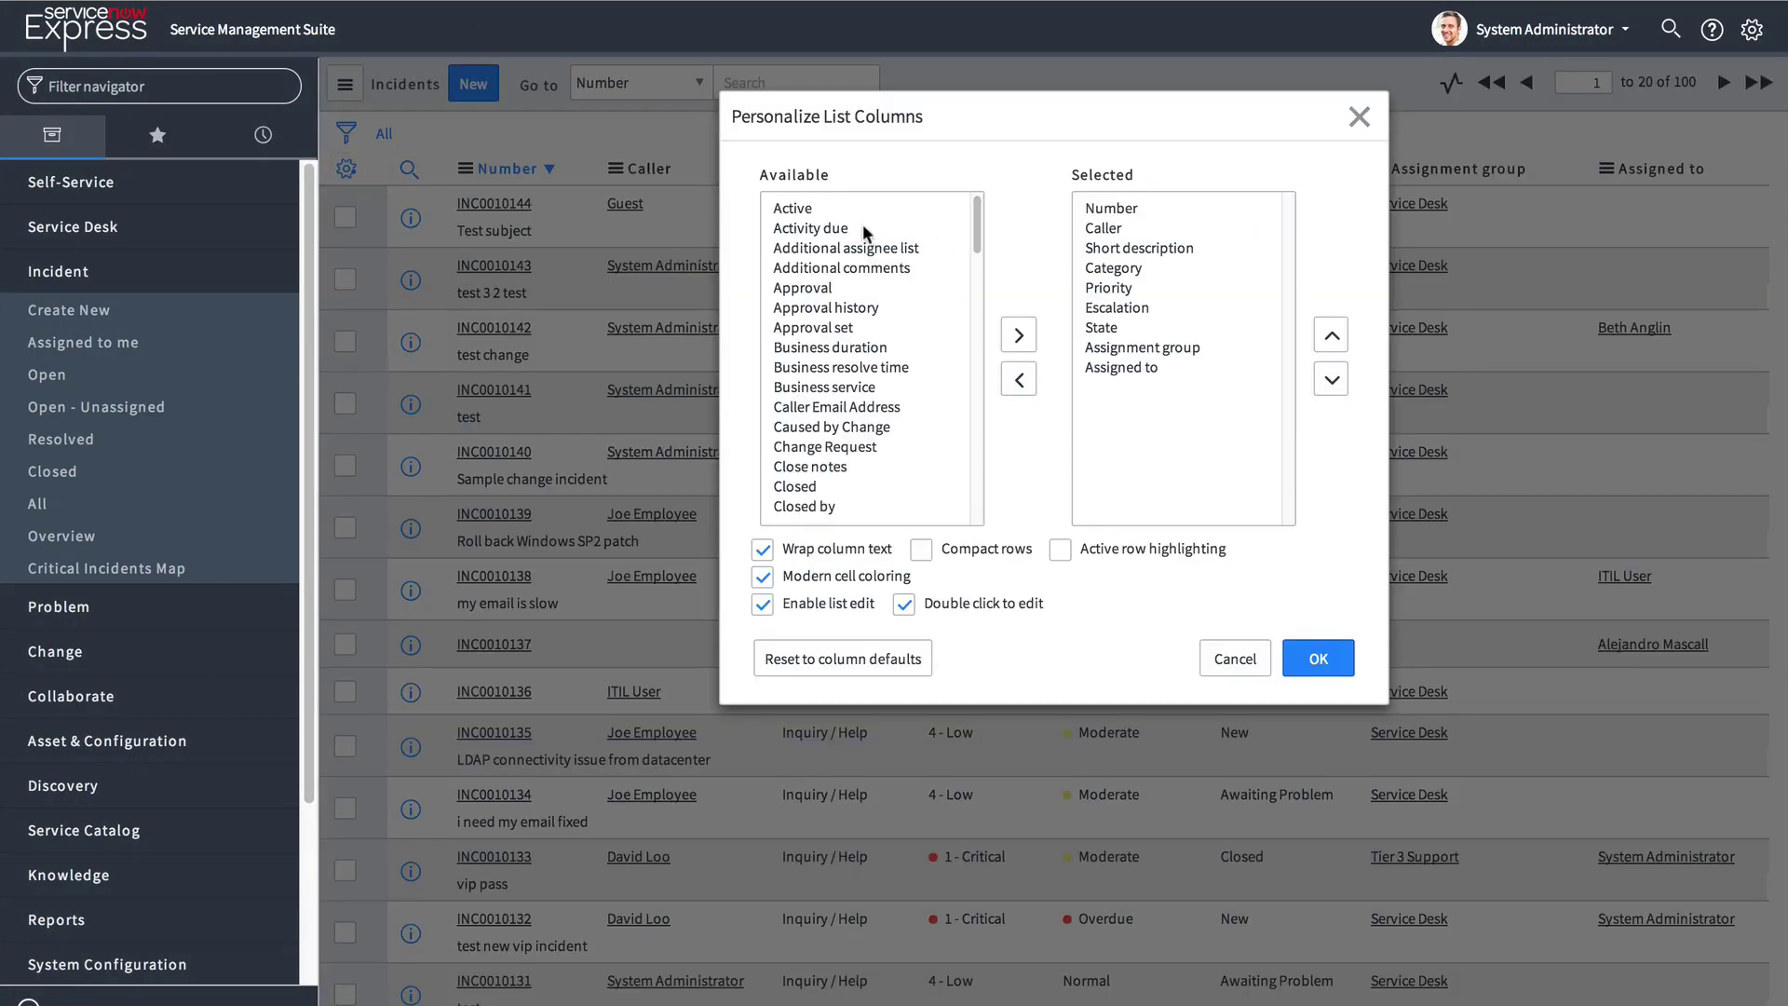
scroll(897, 294, down, 20)
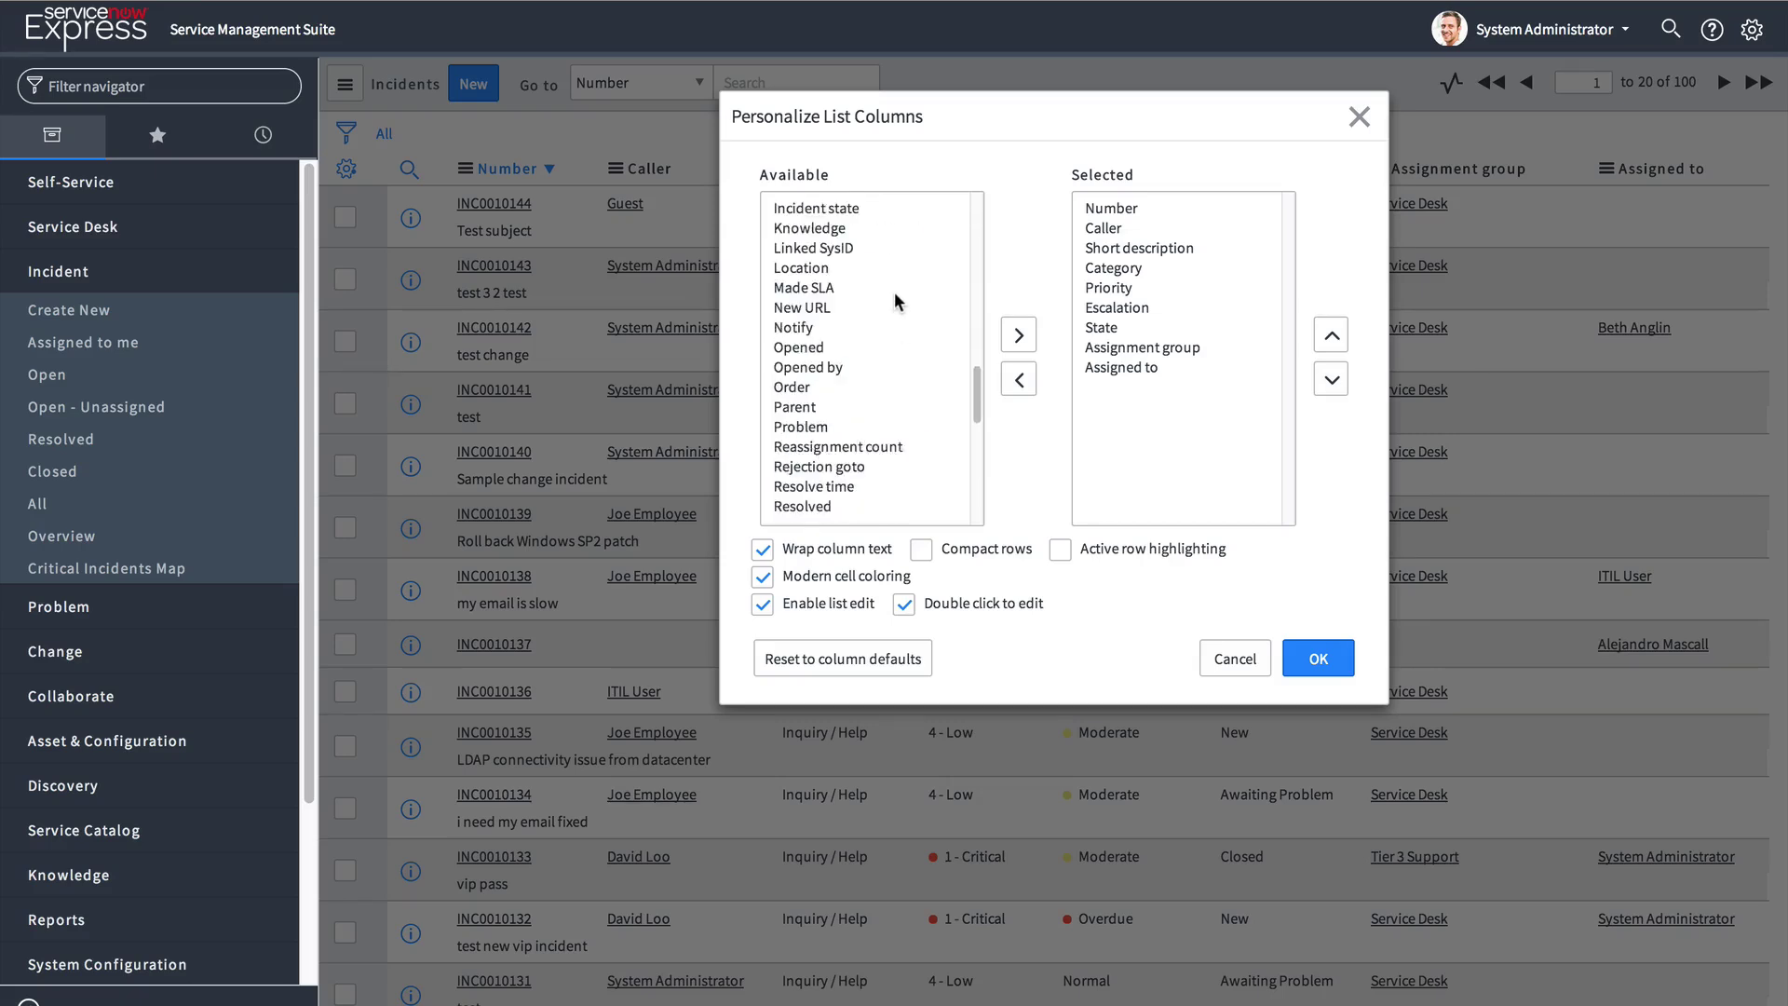
scroll(892, 297, down, 2)
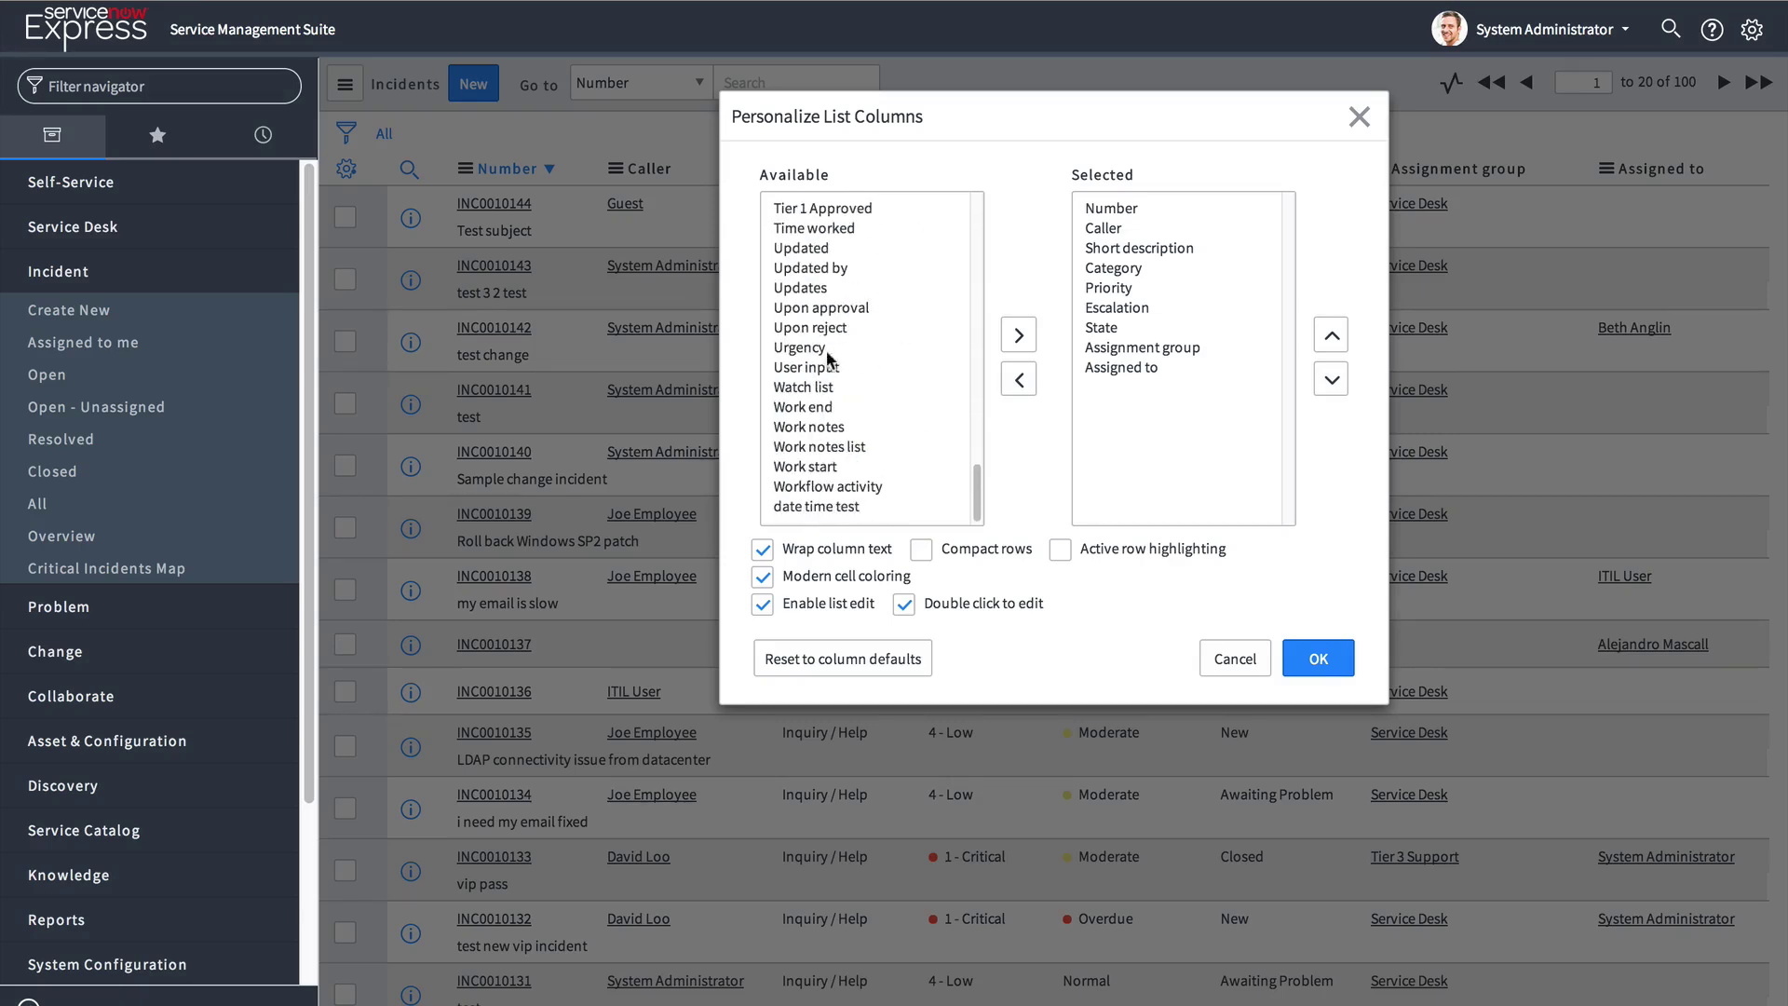
click(1232, 660)
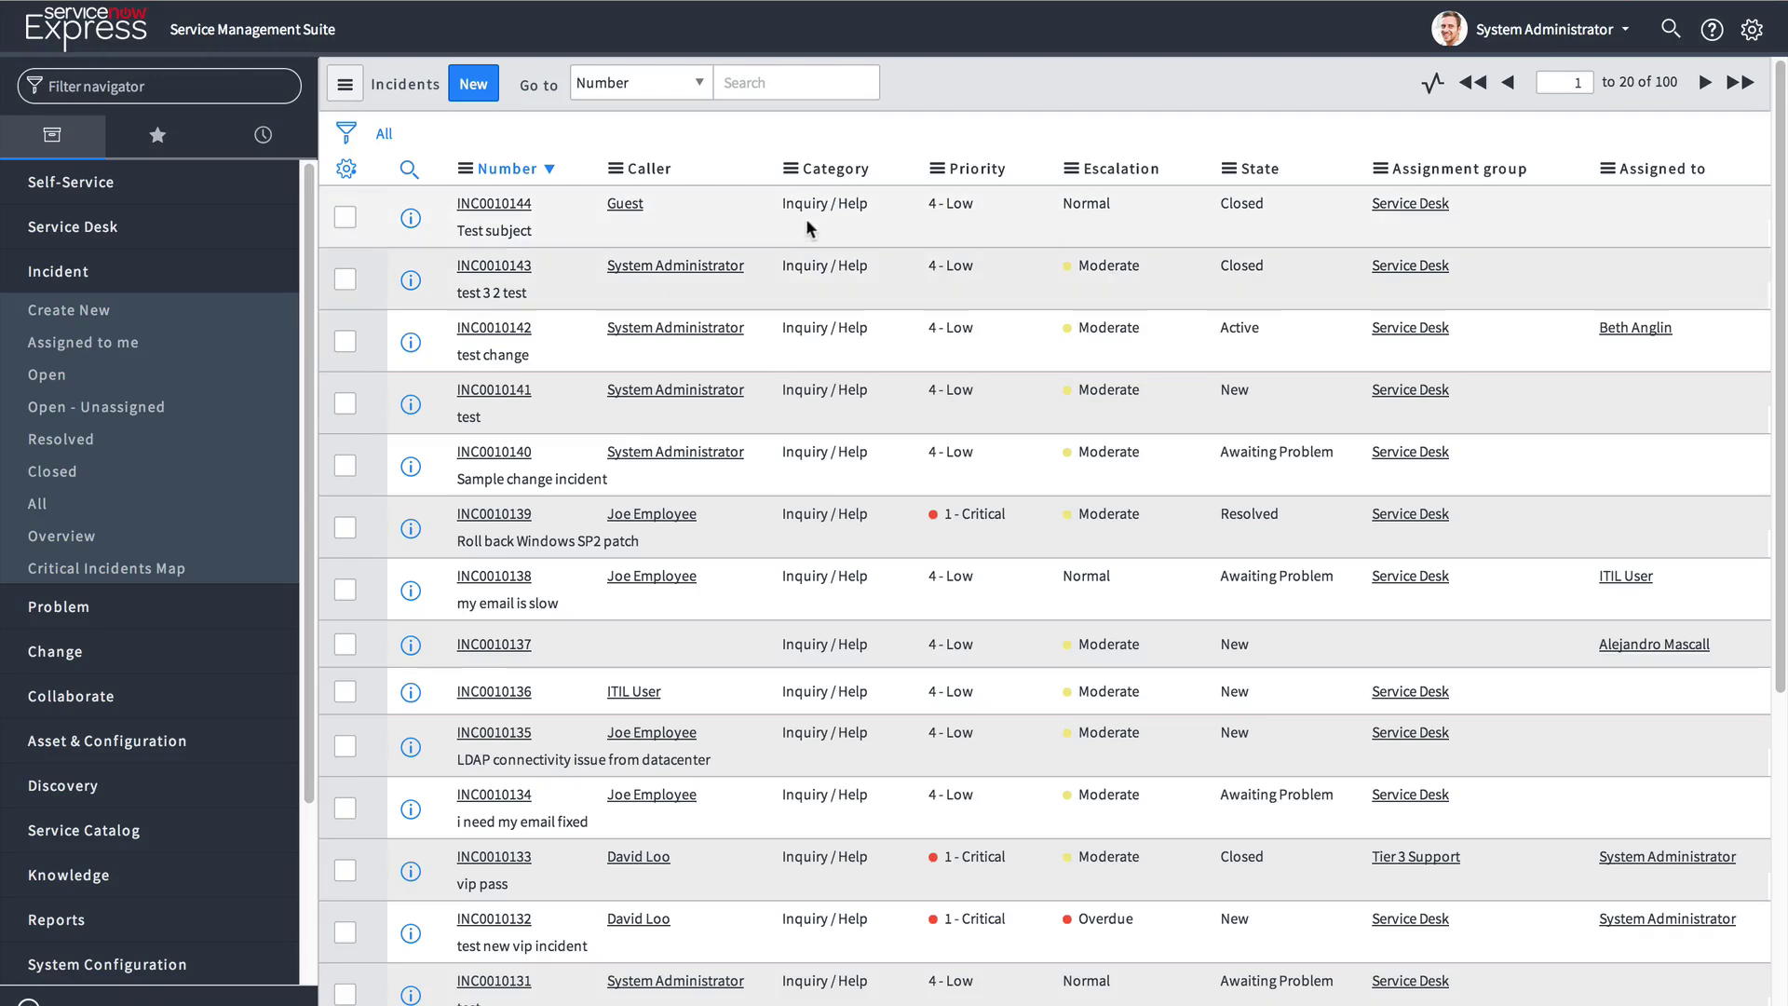
Start an import for incidents in Update mode, and create and download its Excel template
right_click(819, 177)
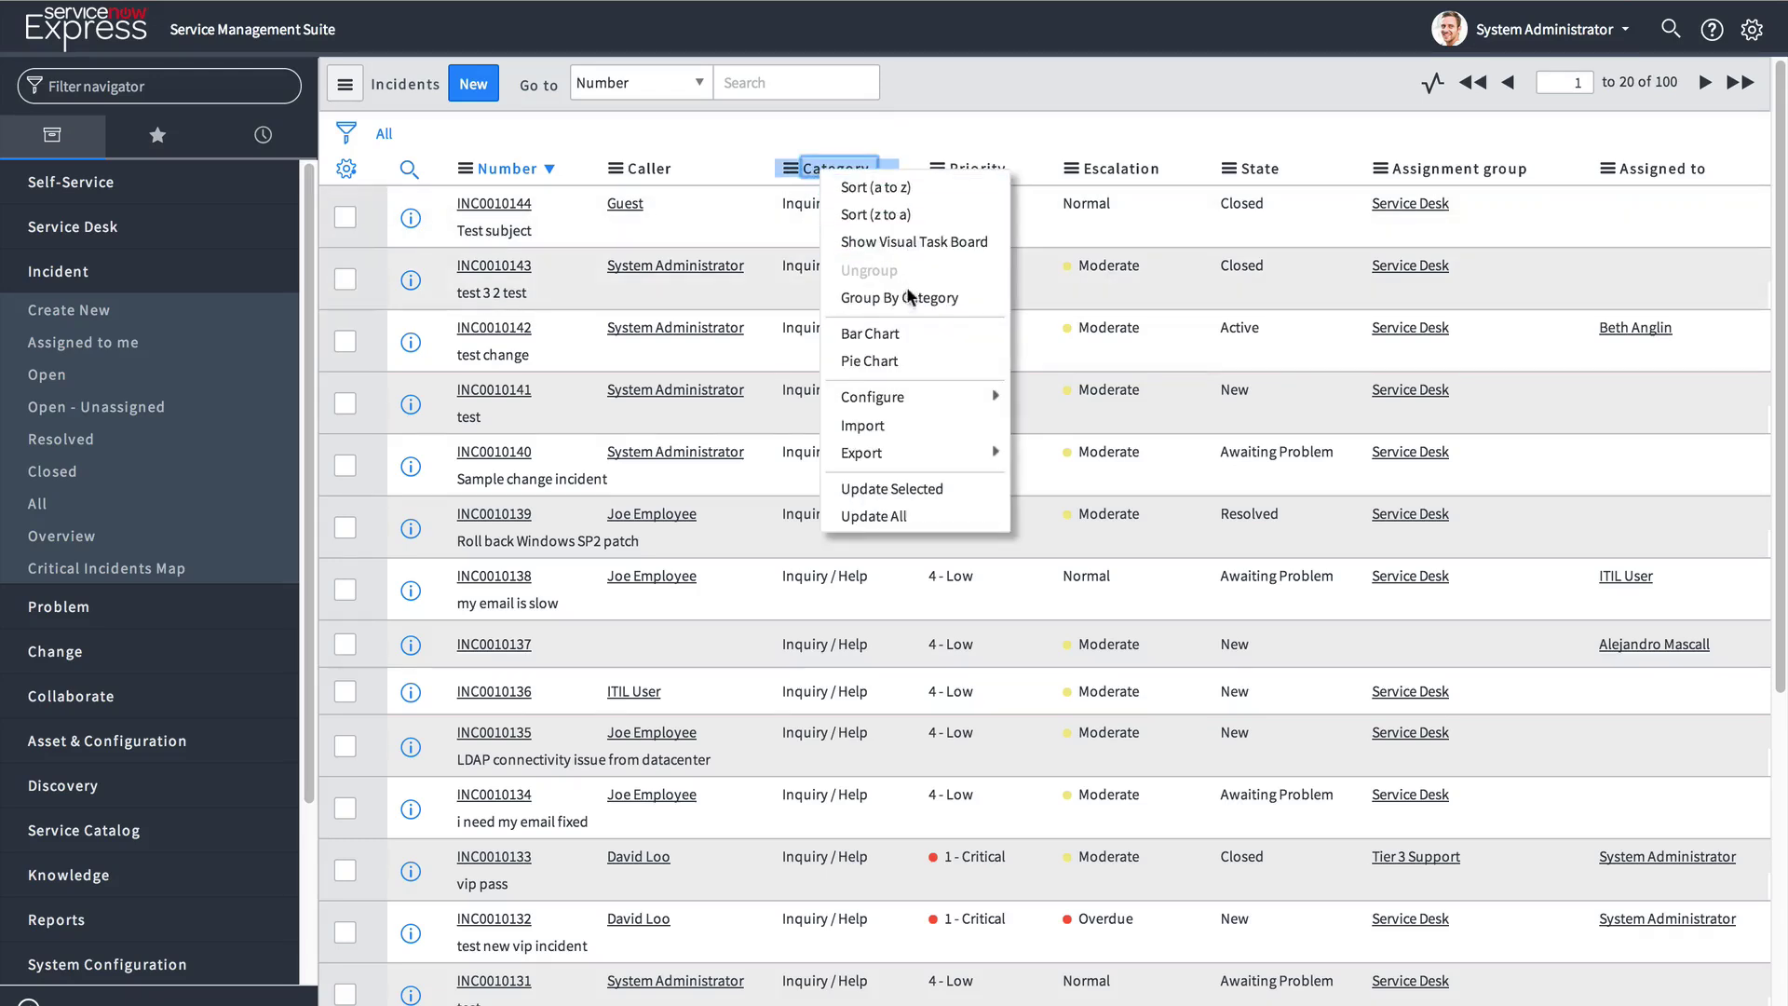
click(890, 421)
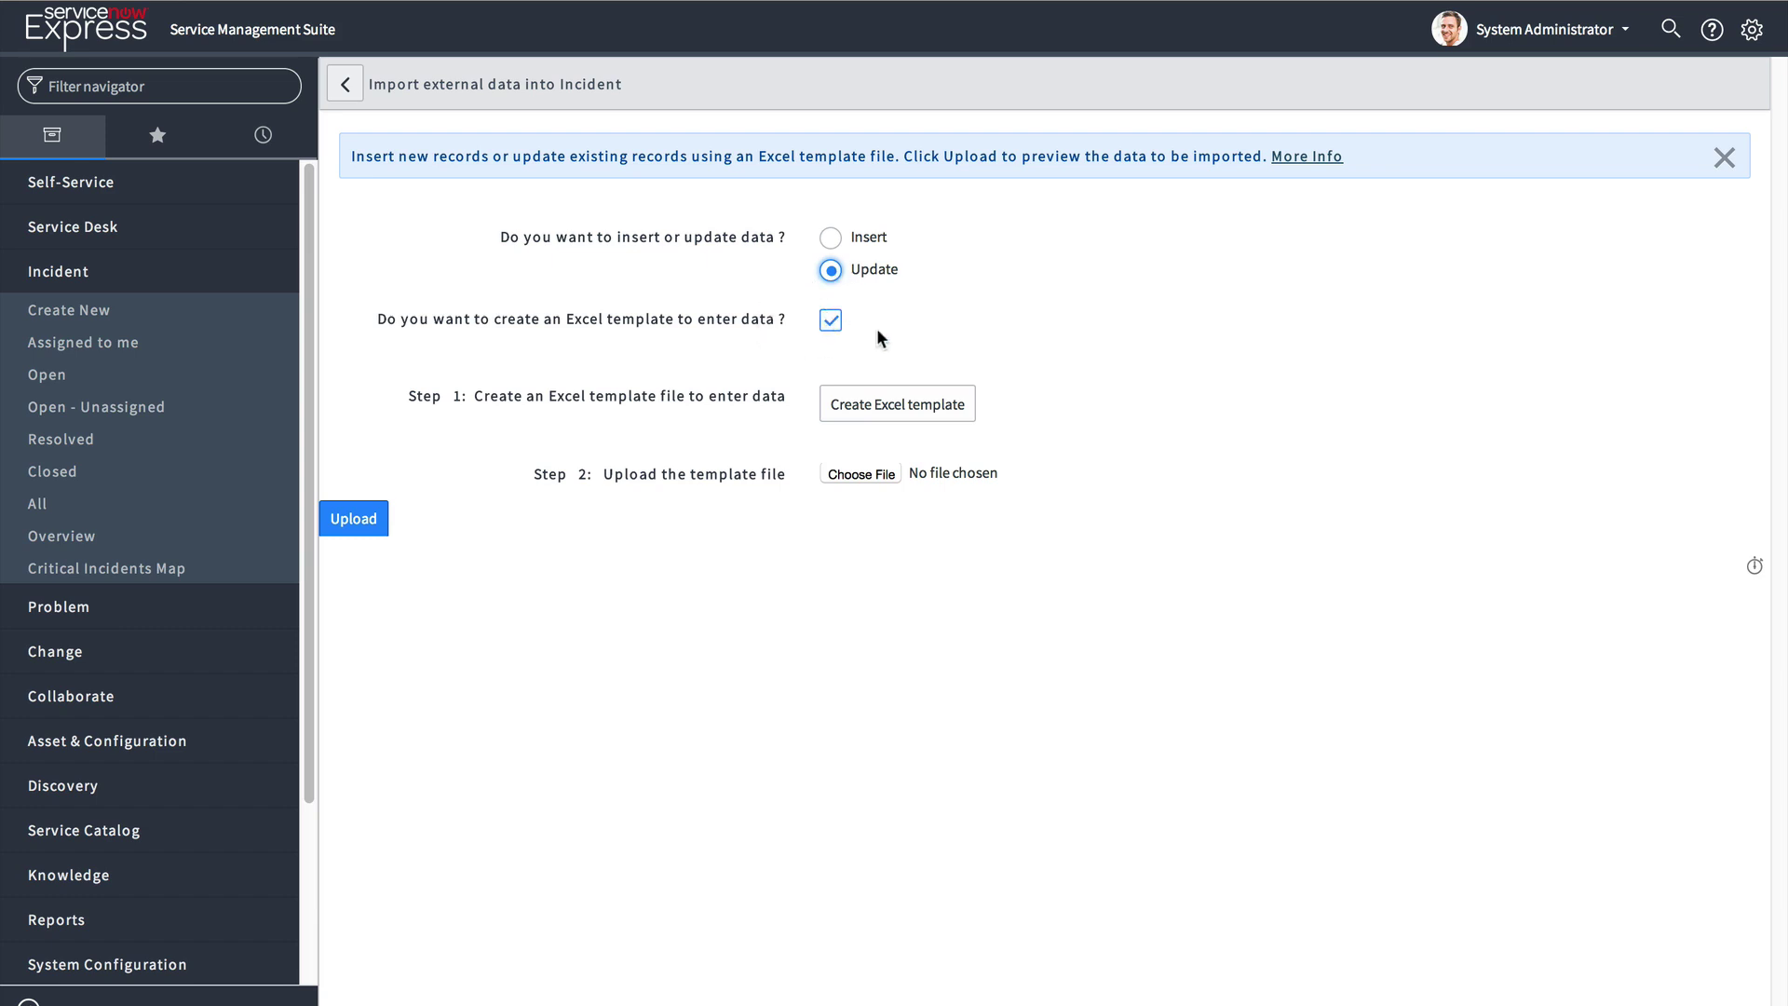
click(913, 427)
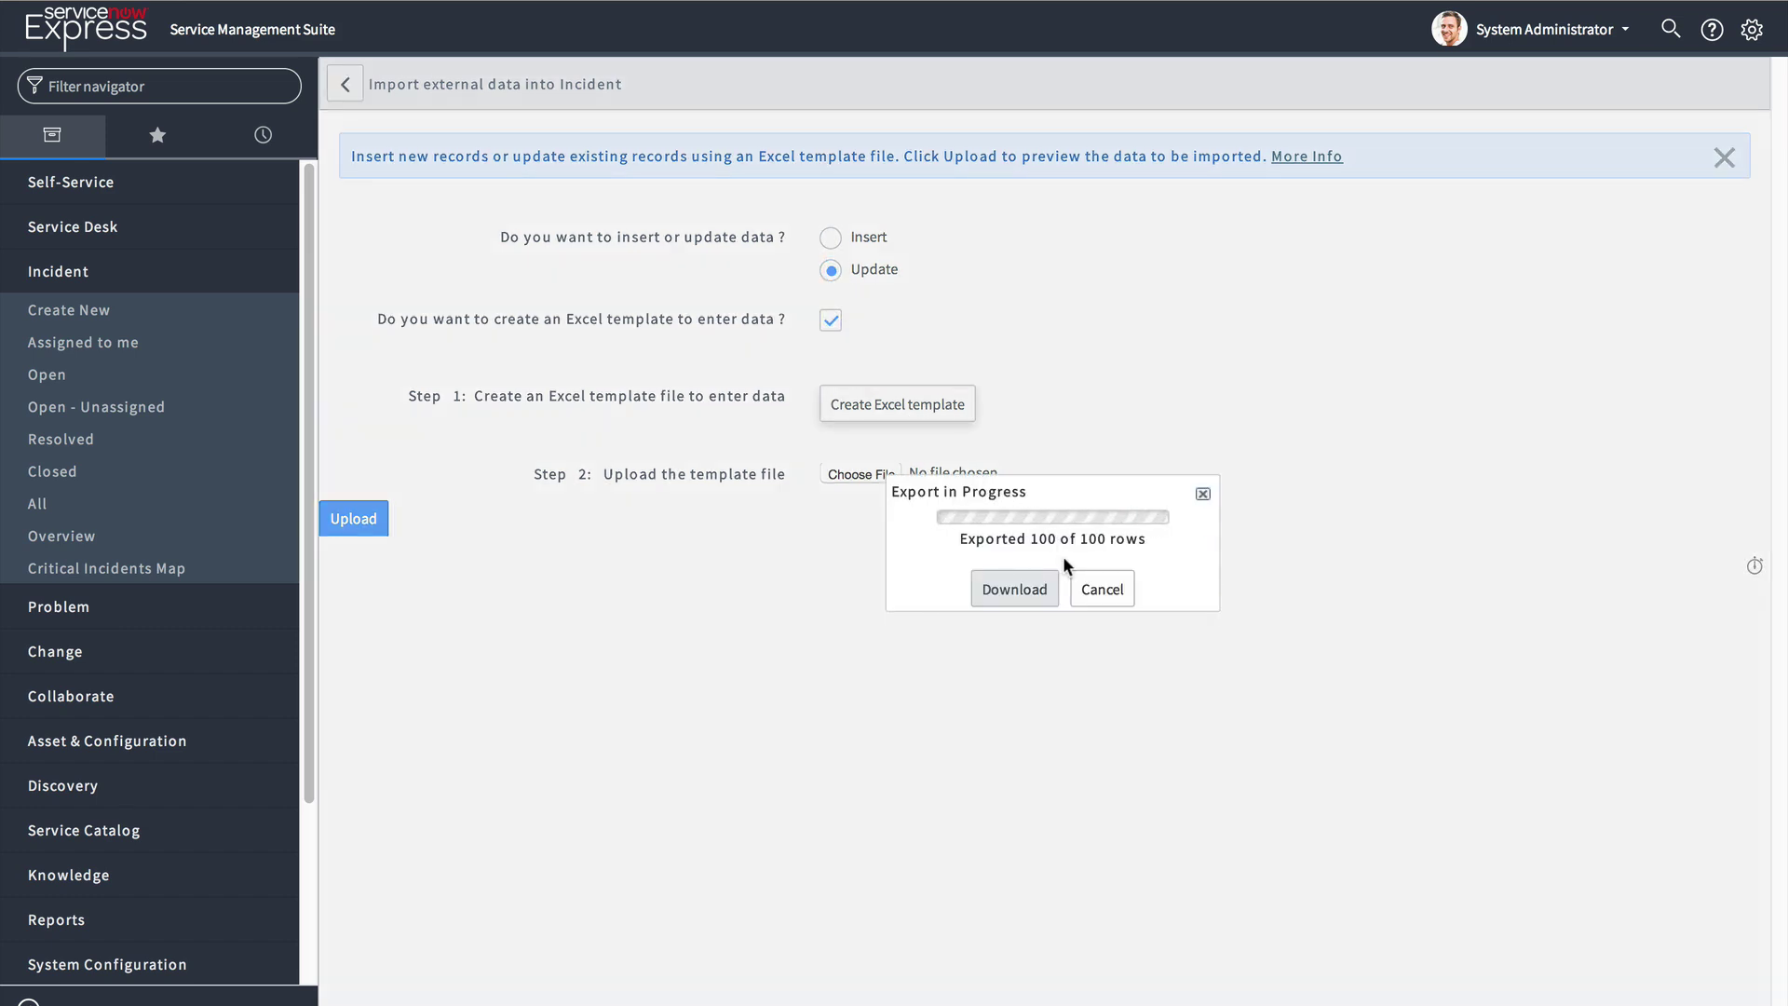
click(1025, 579)
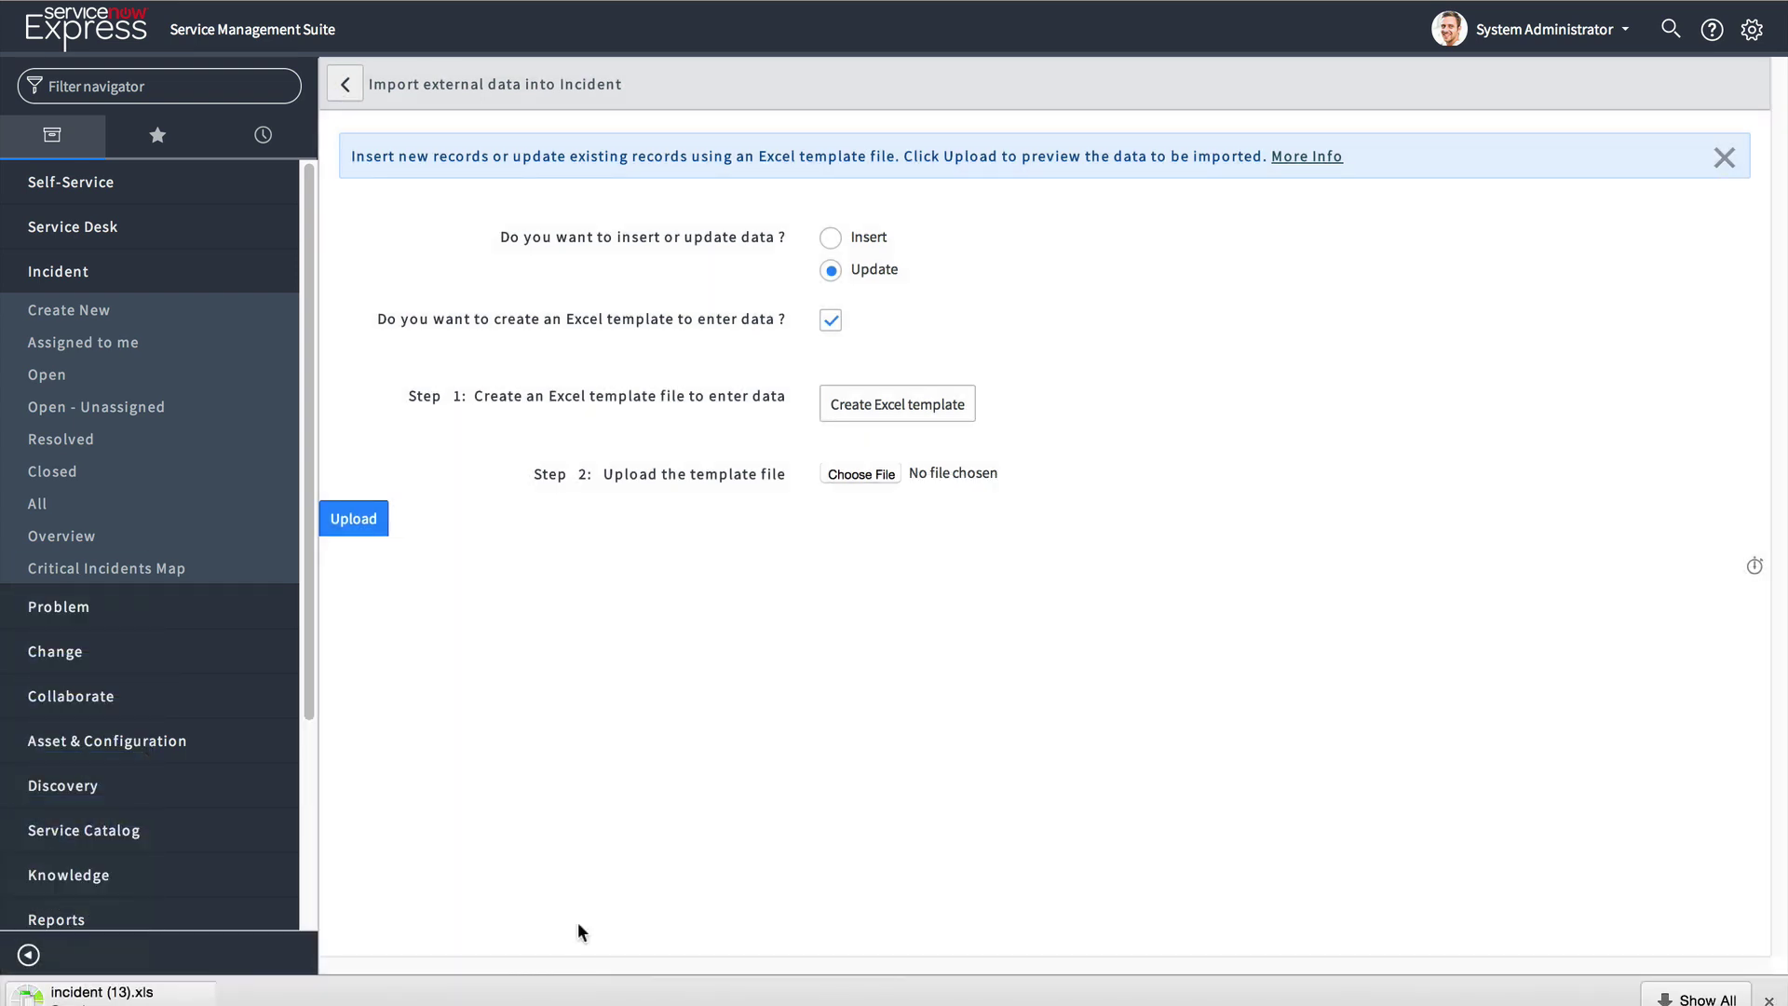
Open the template incident (13).xls in Excel and review the directions and the incident rows on Page 1
click(195, 996)
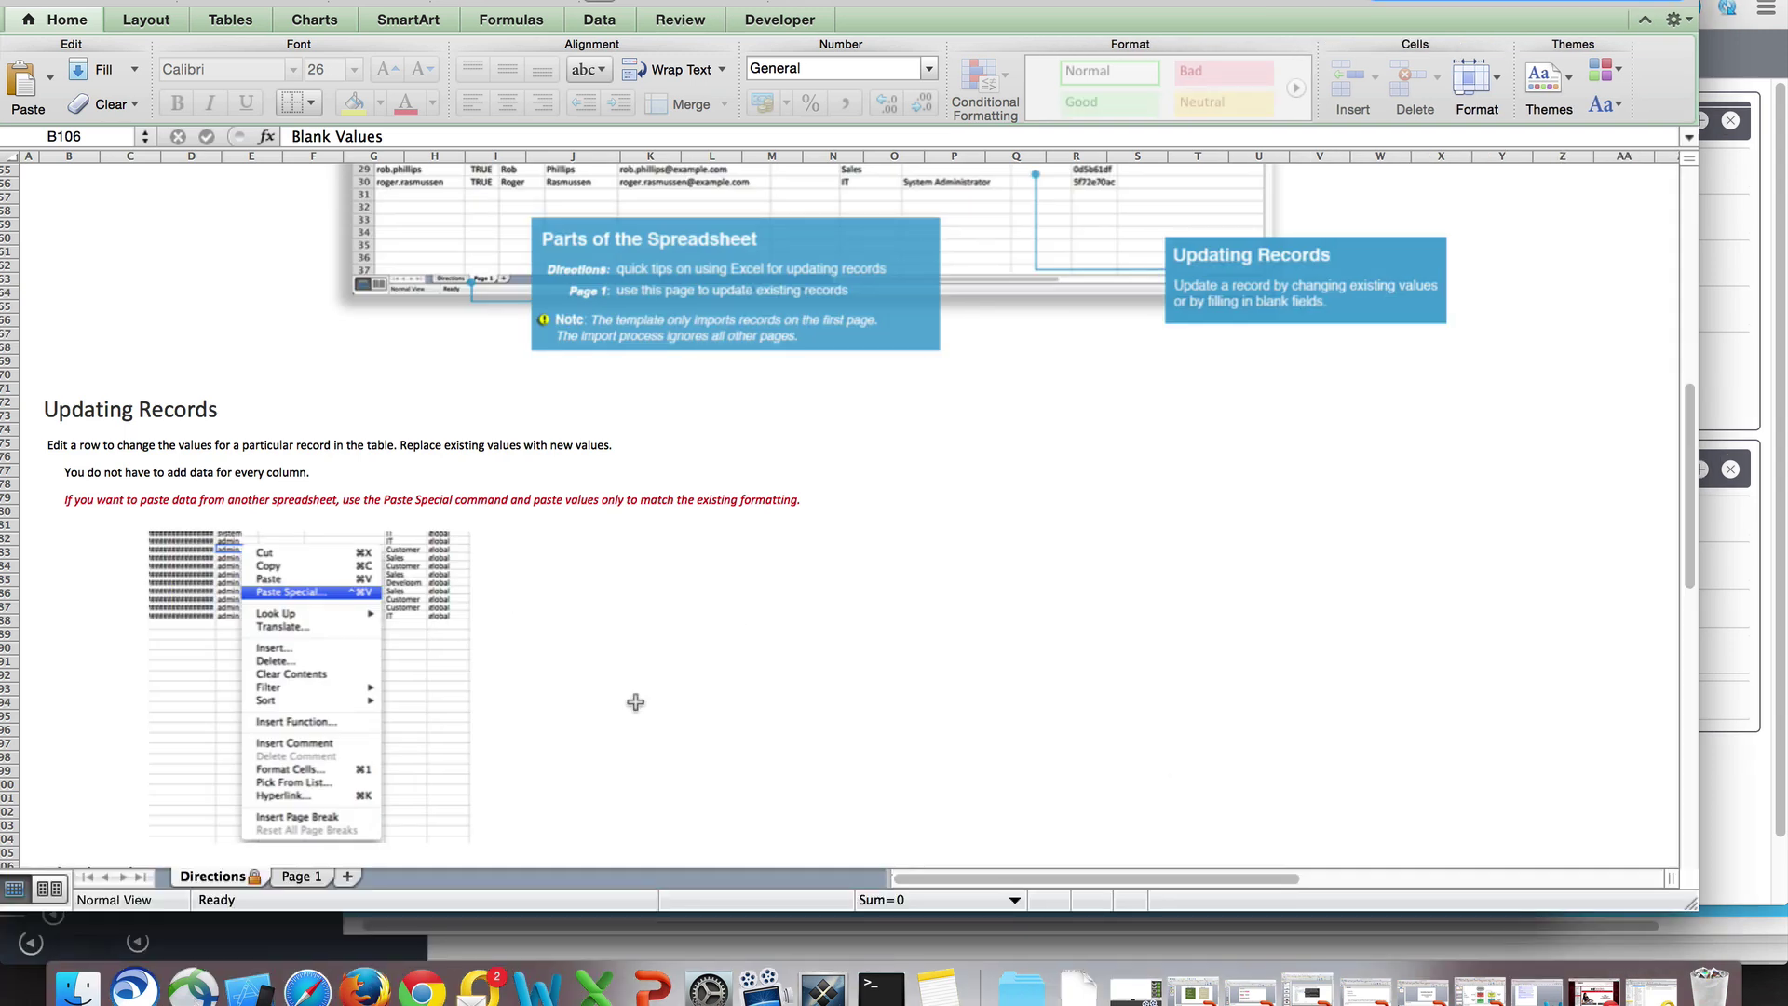
click(300, 878)
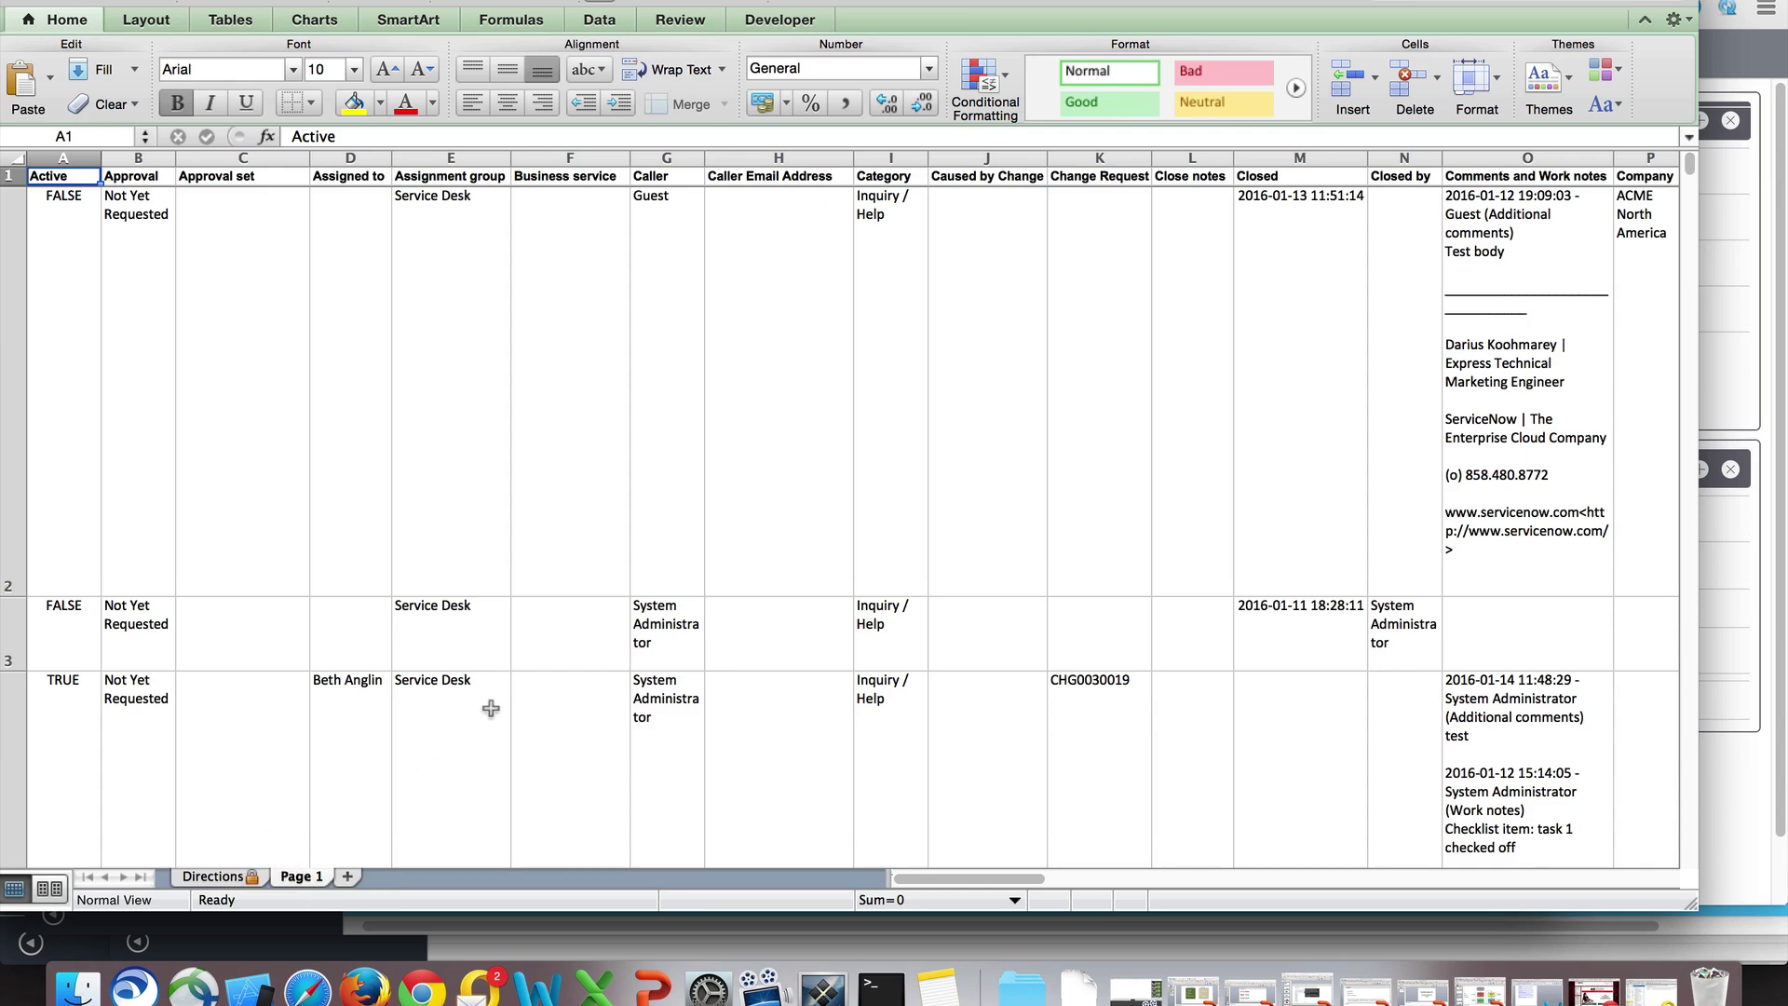
scroll(531, 660, down, 10)
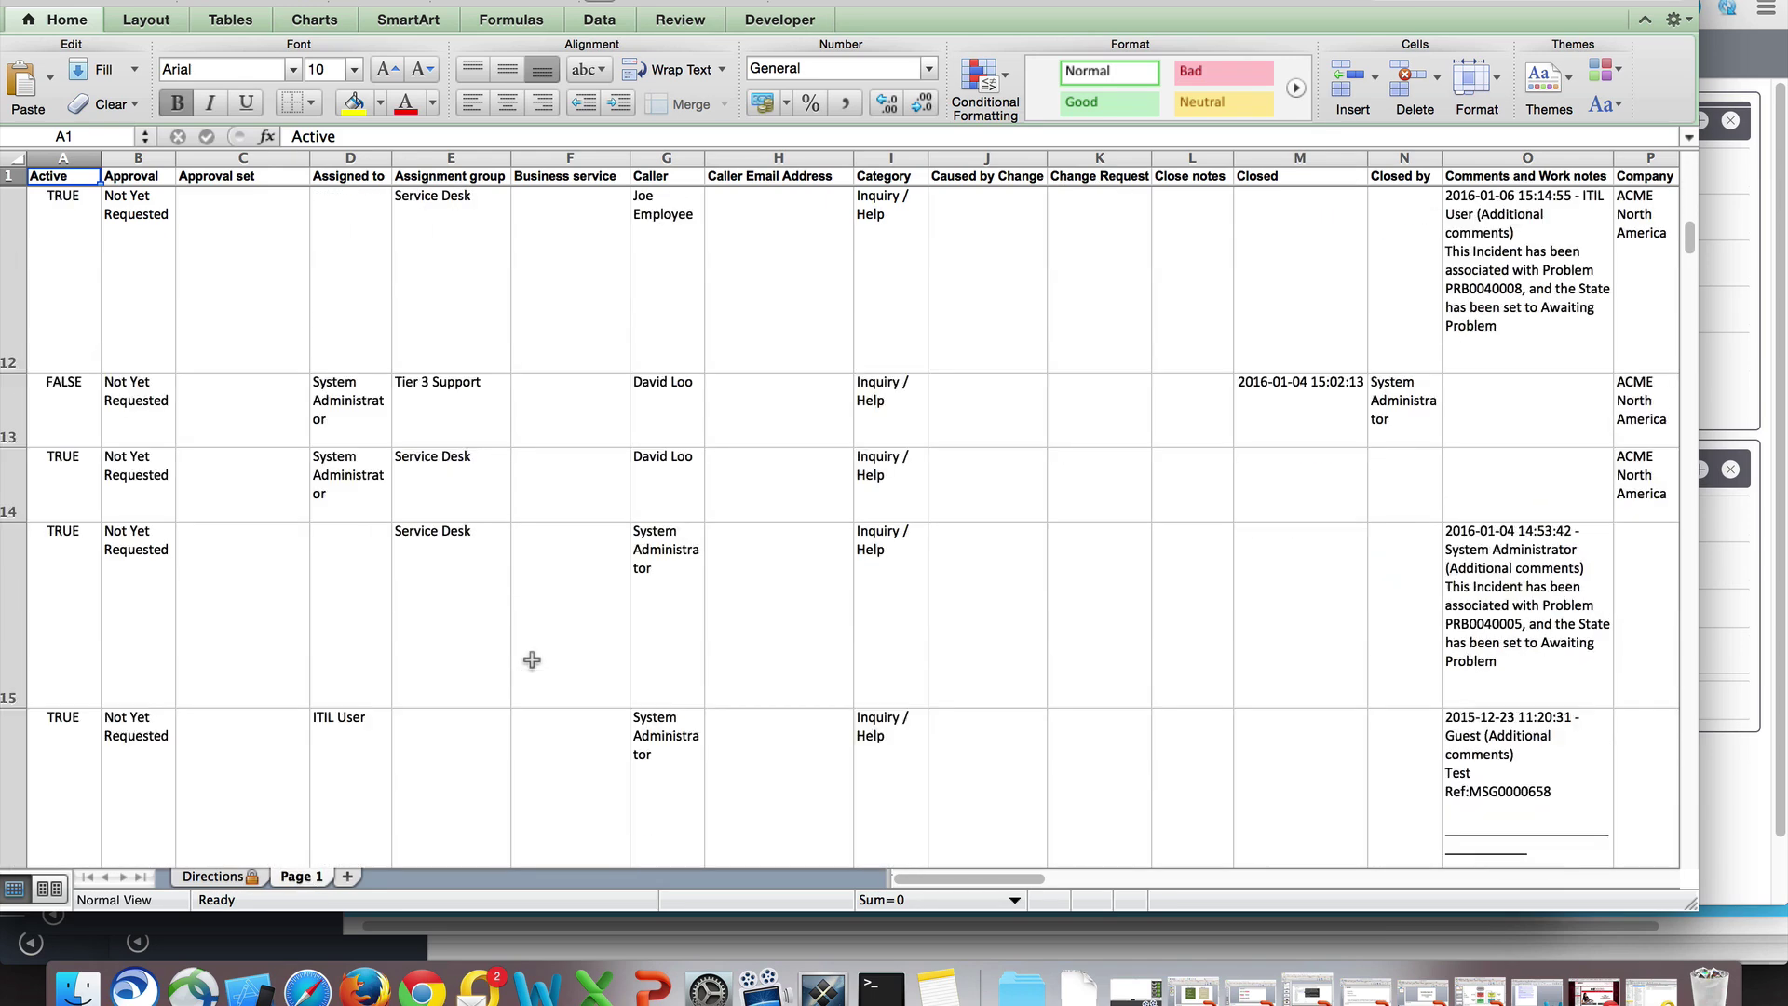
scroll(532, 660, down, 4)
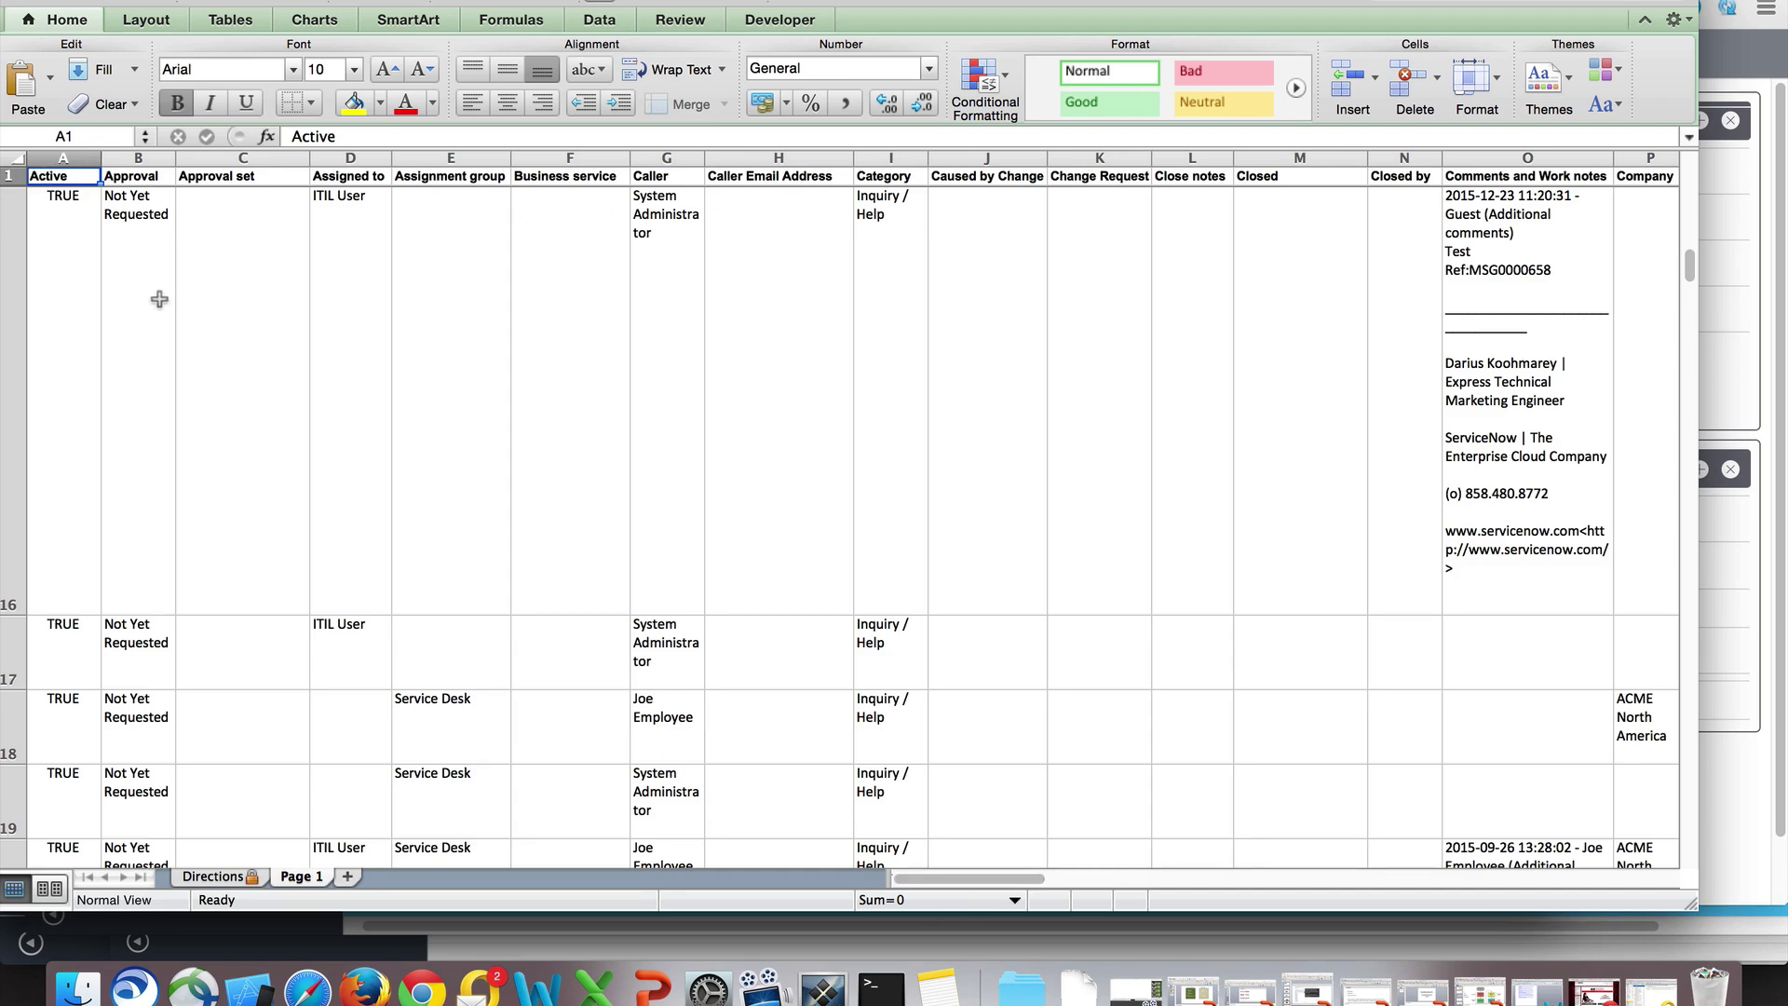
scroll(46, 182, up, 14)
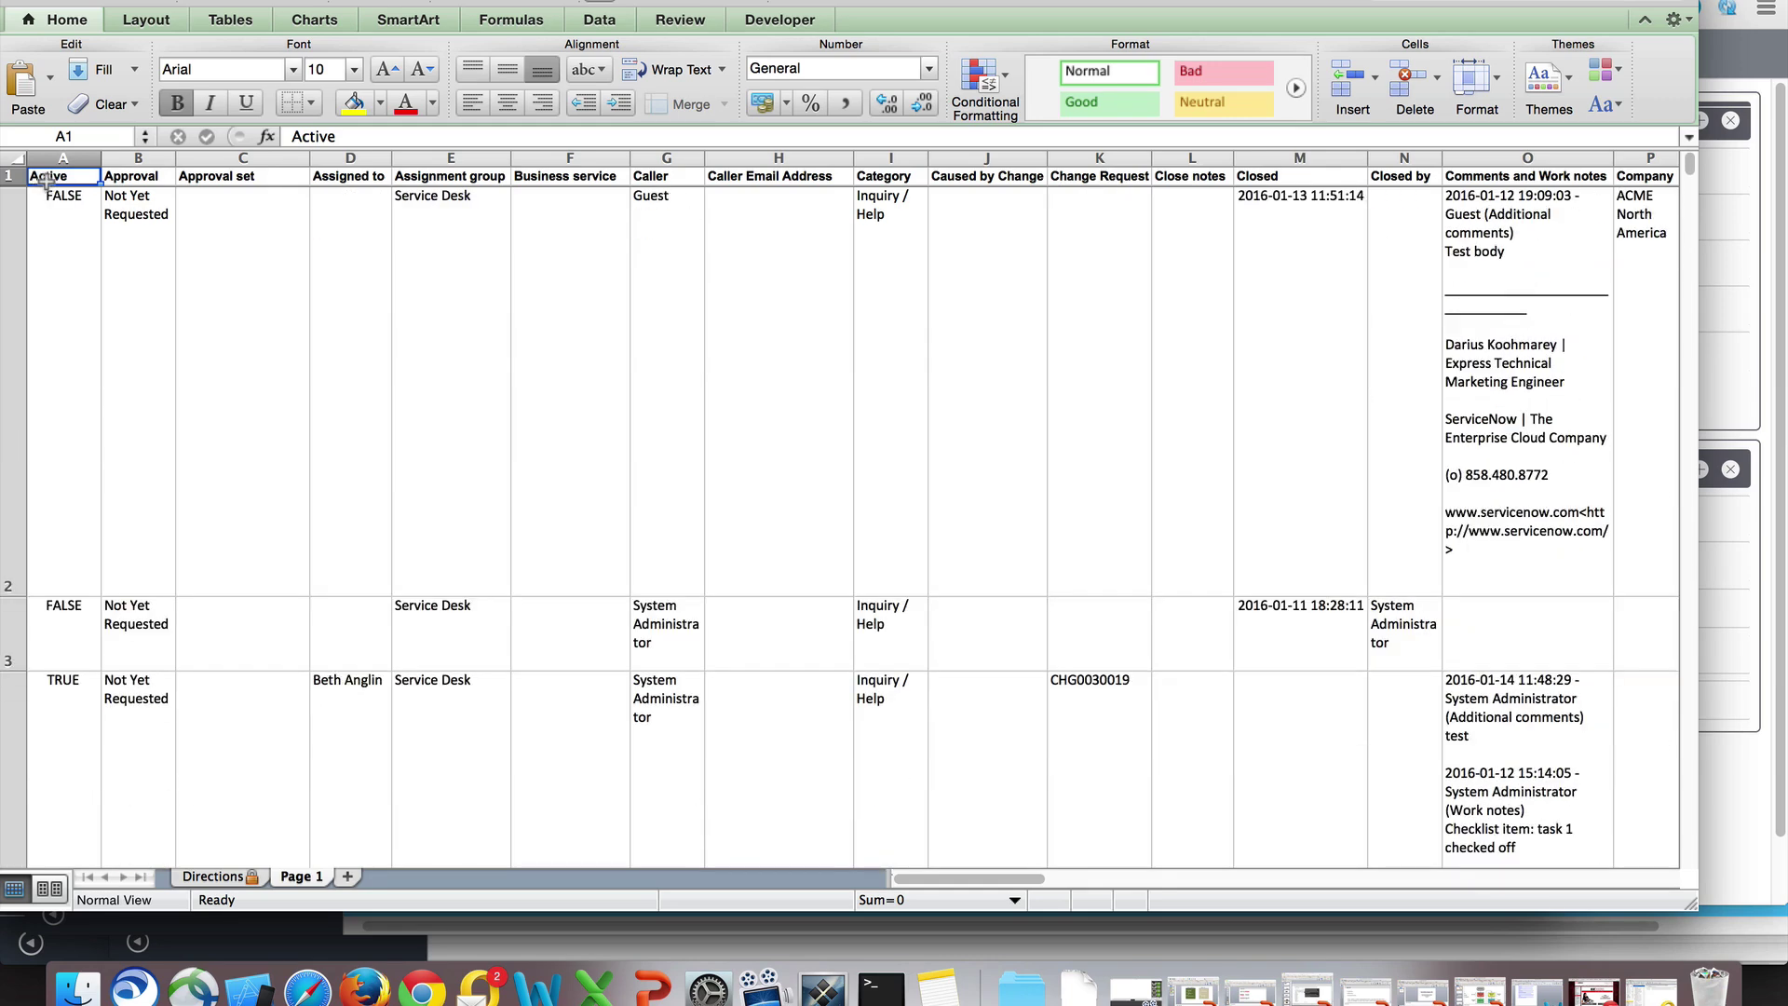
Examine the Sys ID column at the far end of the Page 1 sheet across the incident rows
drag(947, 879, 1536, 852)
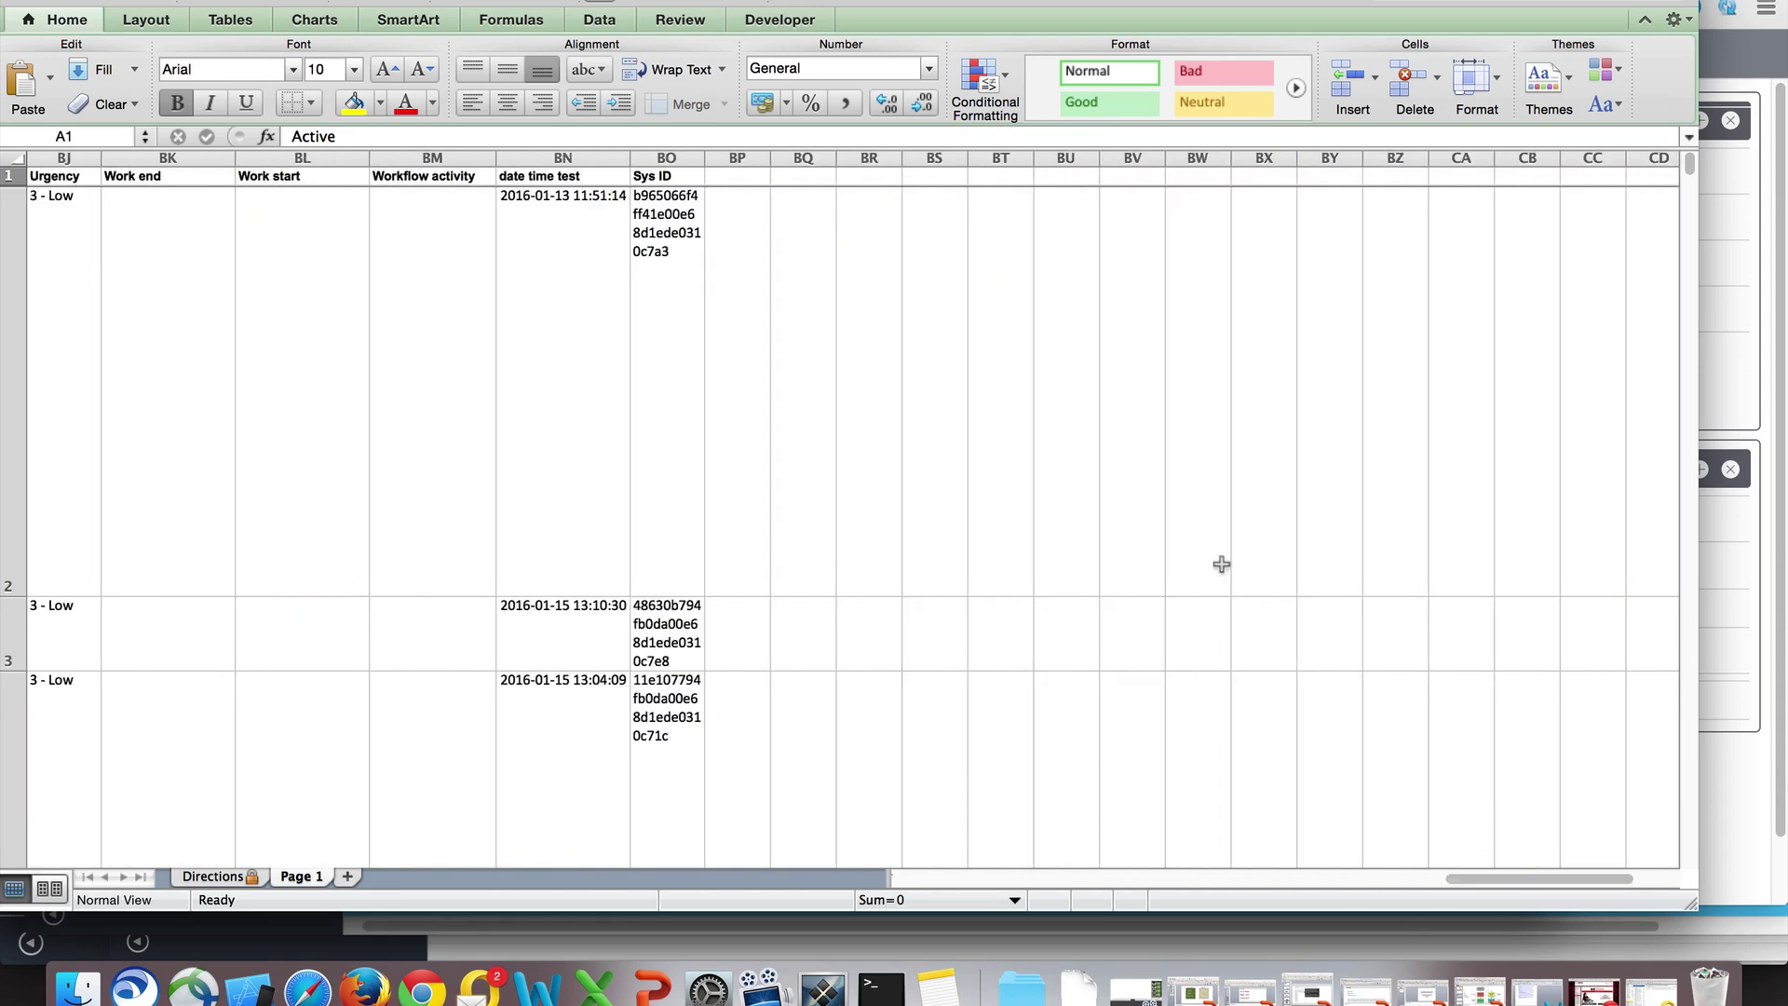
click(664, 193)
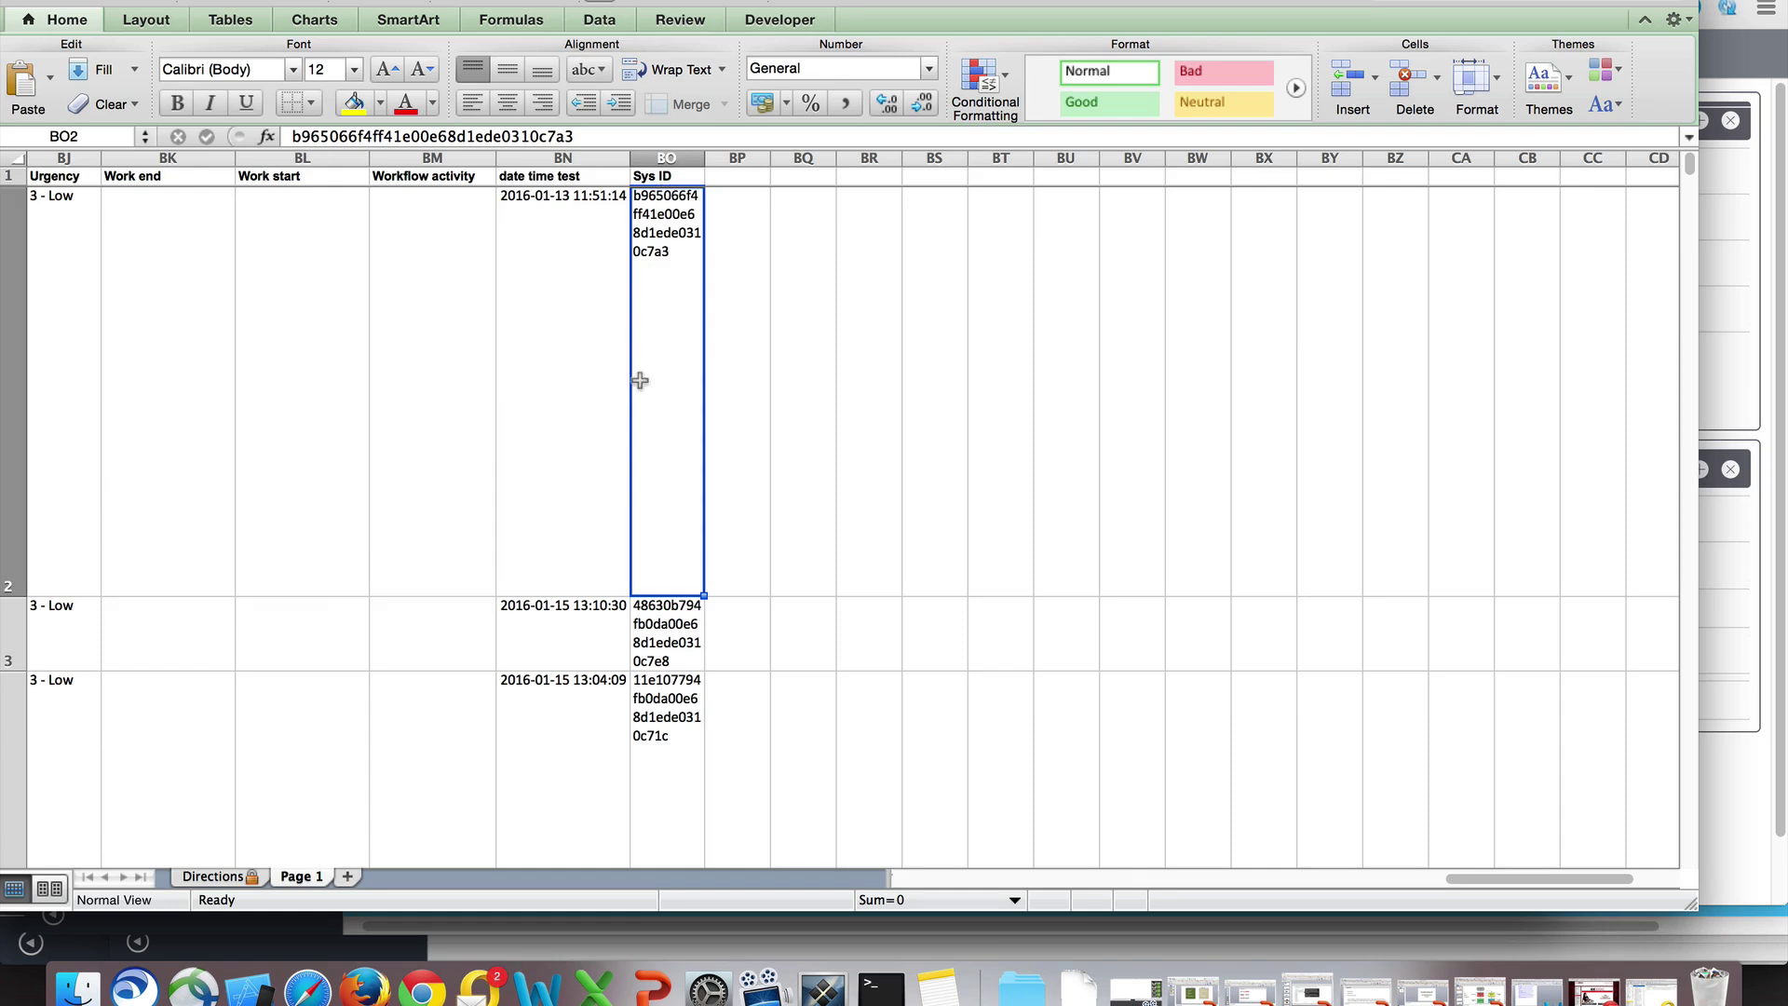
scroll(678, 488, down, 7)
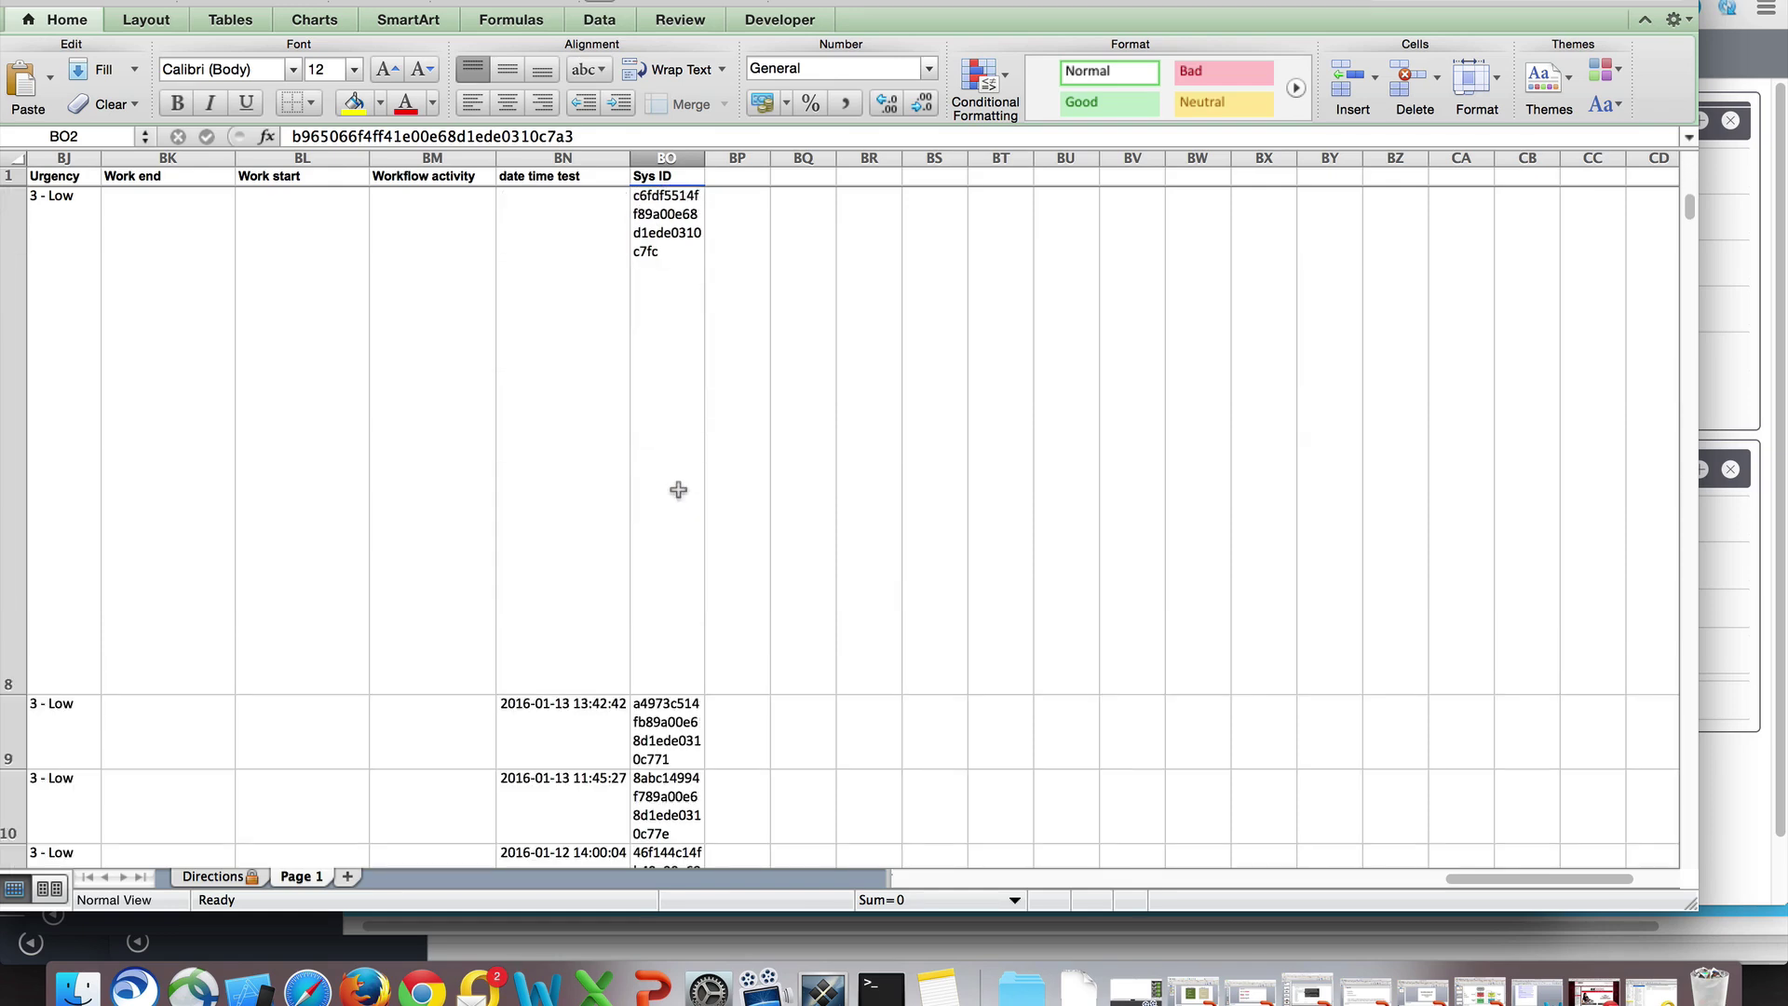
scroll(678, 488, down, 10)
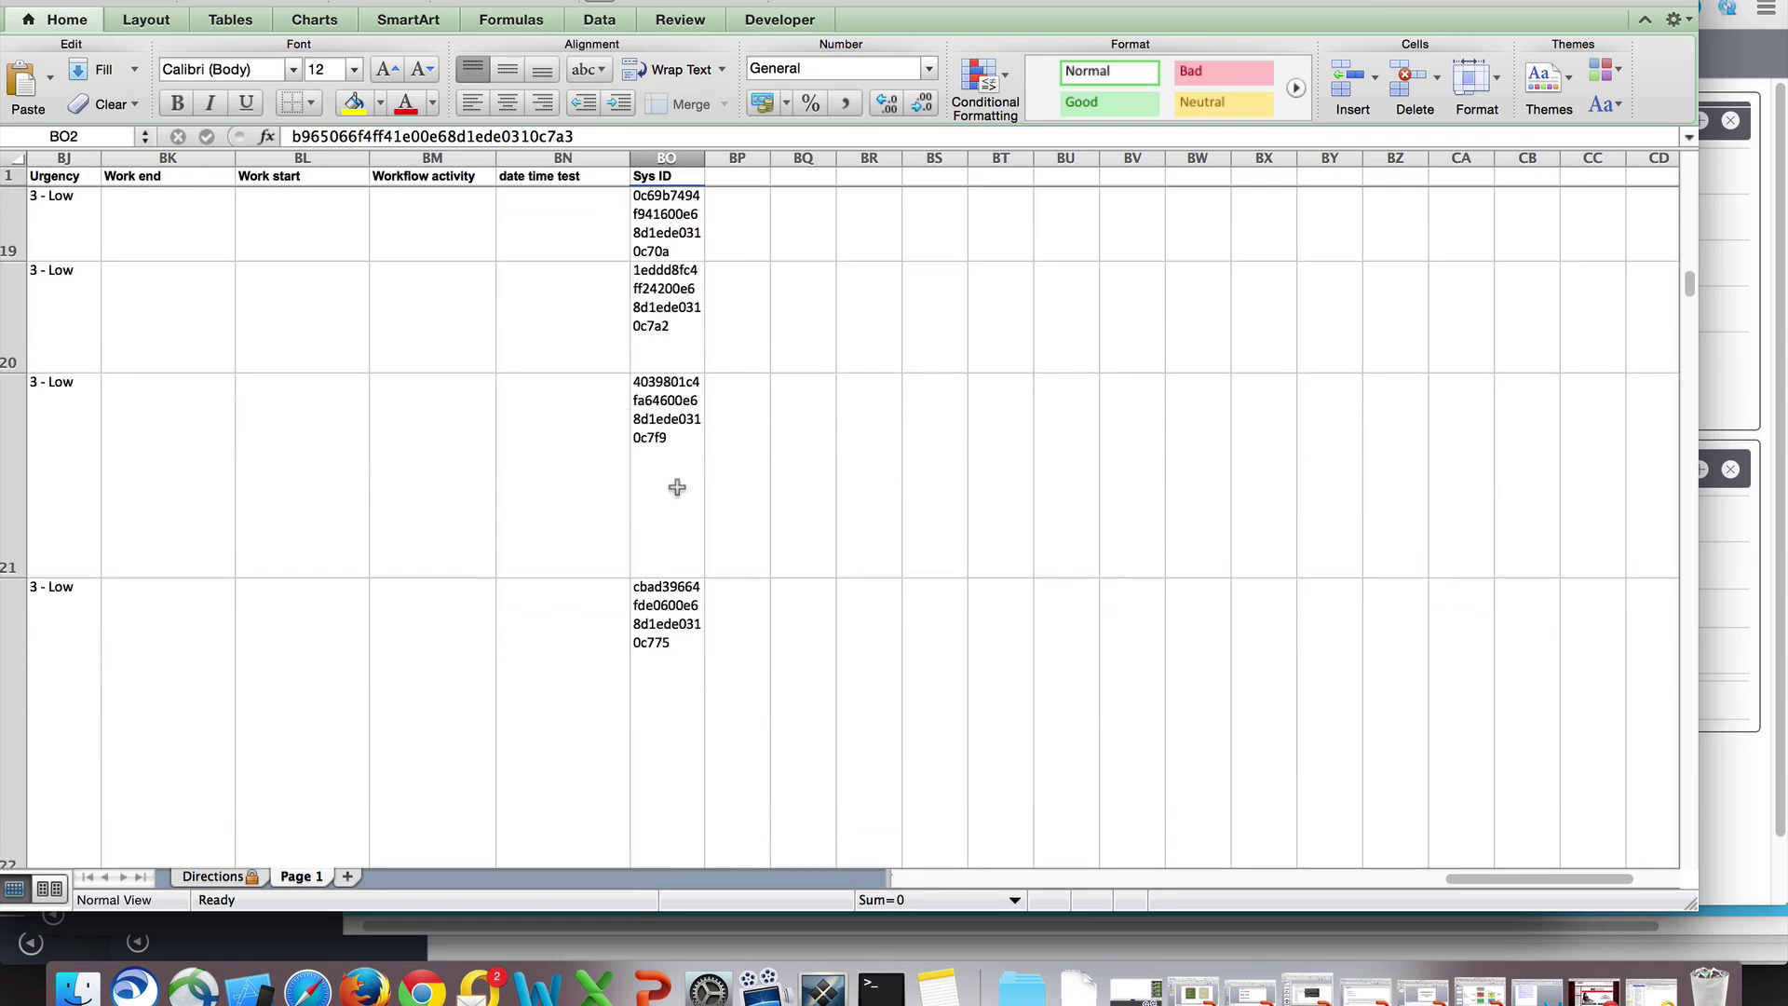
Enter "adasdasd" in H2 and "sdasdas" in H3 under Caller Email Address, and return to the ServiceNow Express import page
scroll(677, 487, up, 15)
scroll(678, 487, left, 10)
click(806, 555)
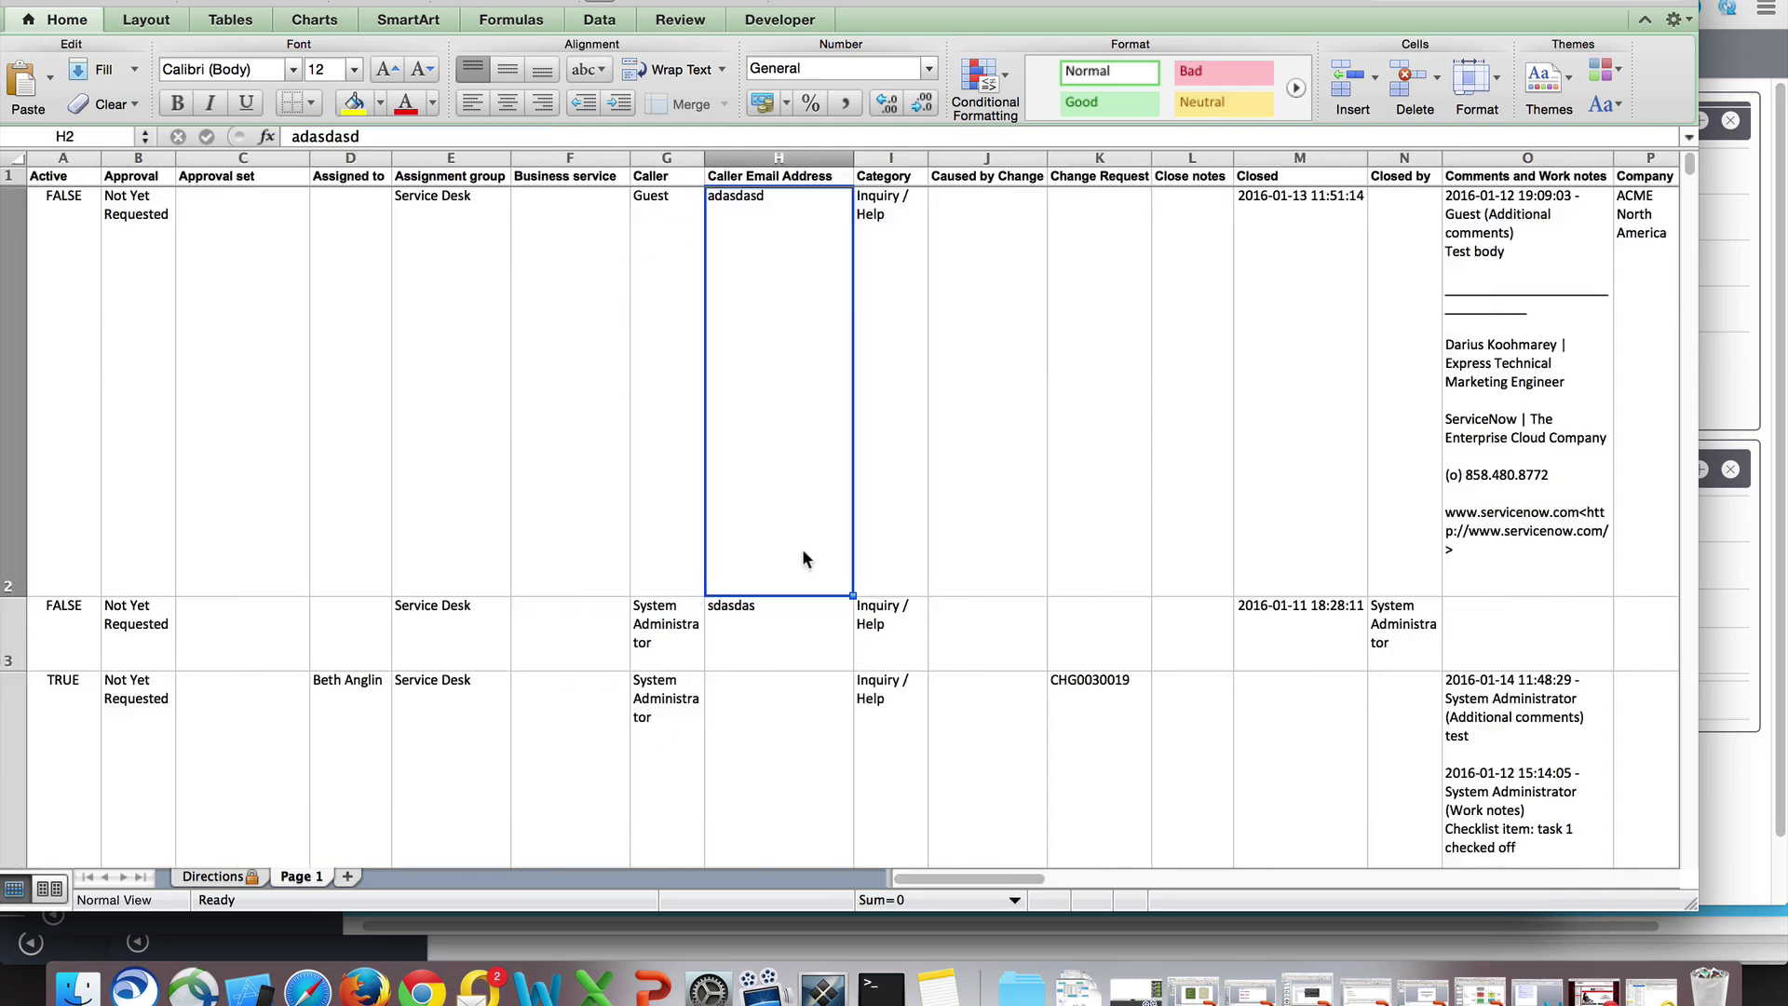
scroll(466, 545, down, 15)
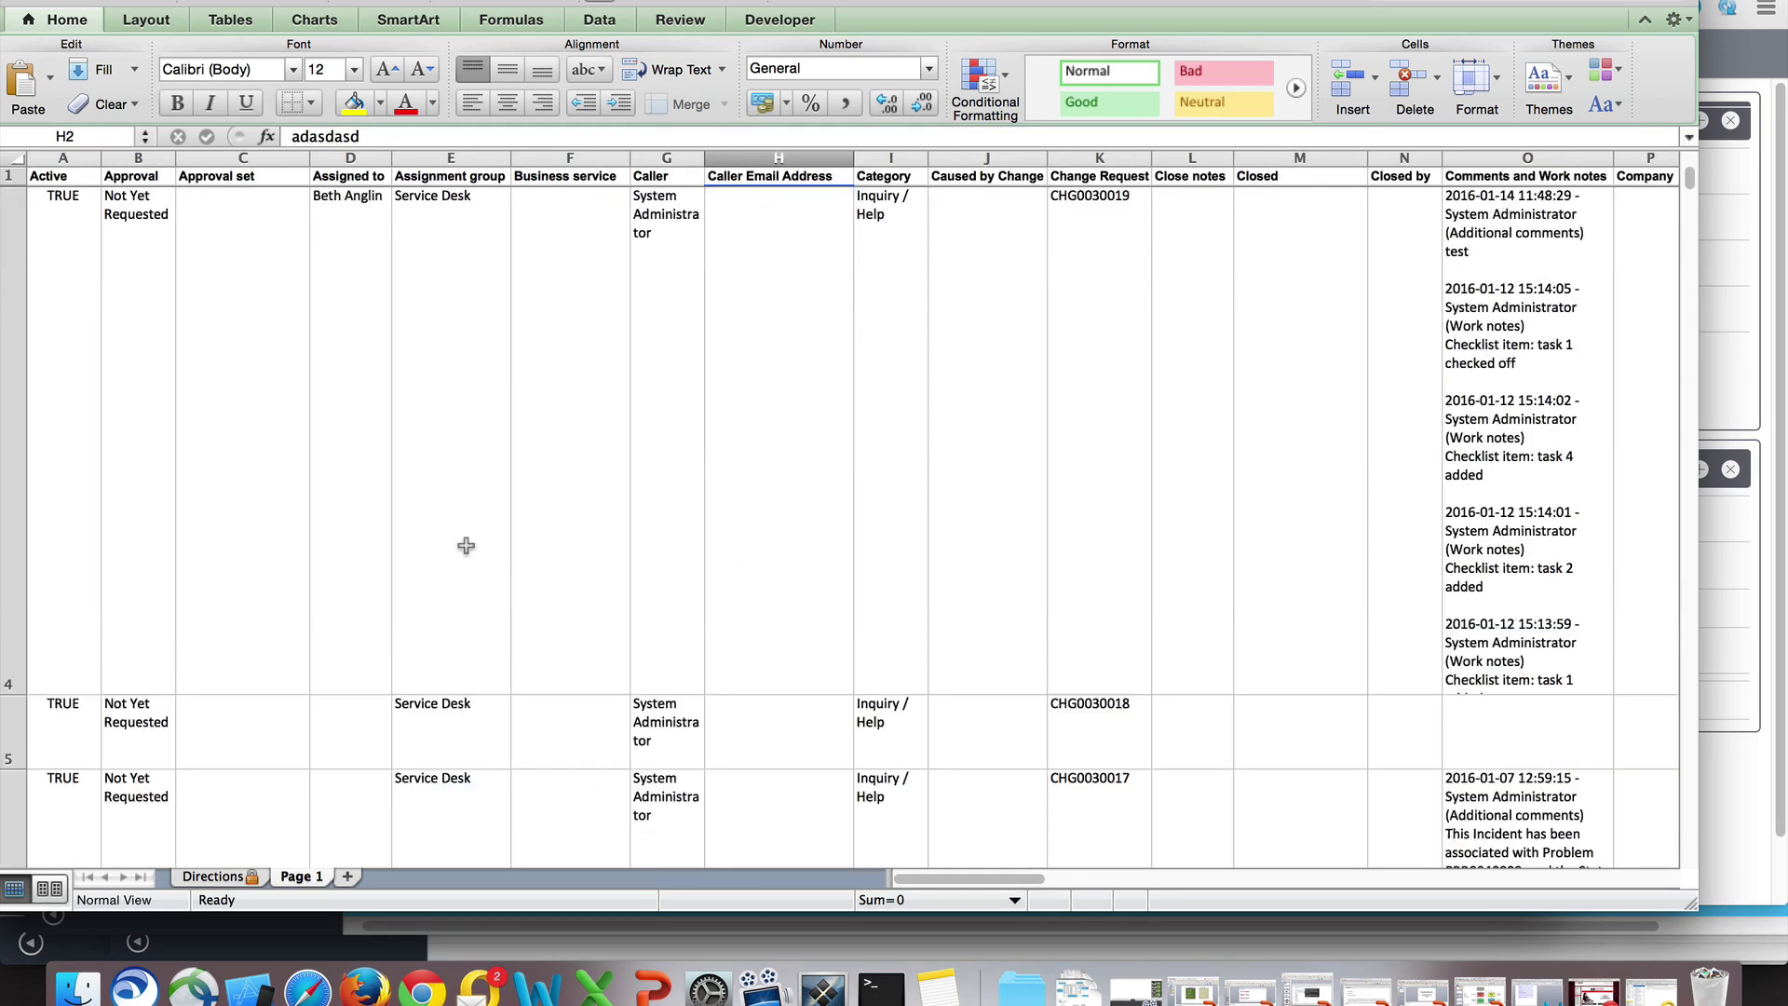
scroll(466, 546, down, 12)
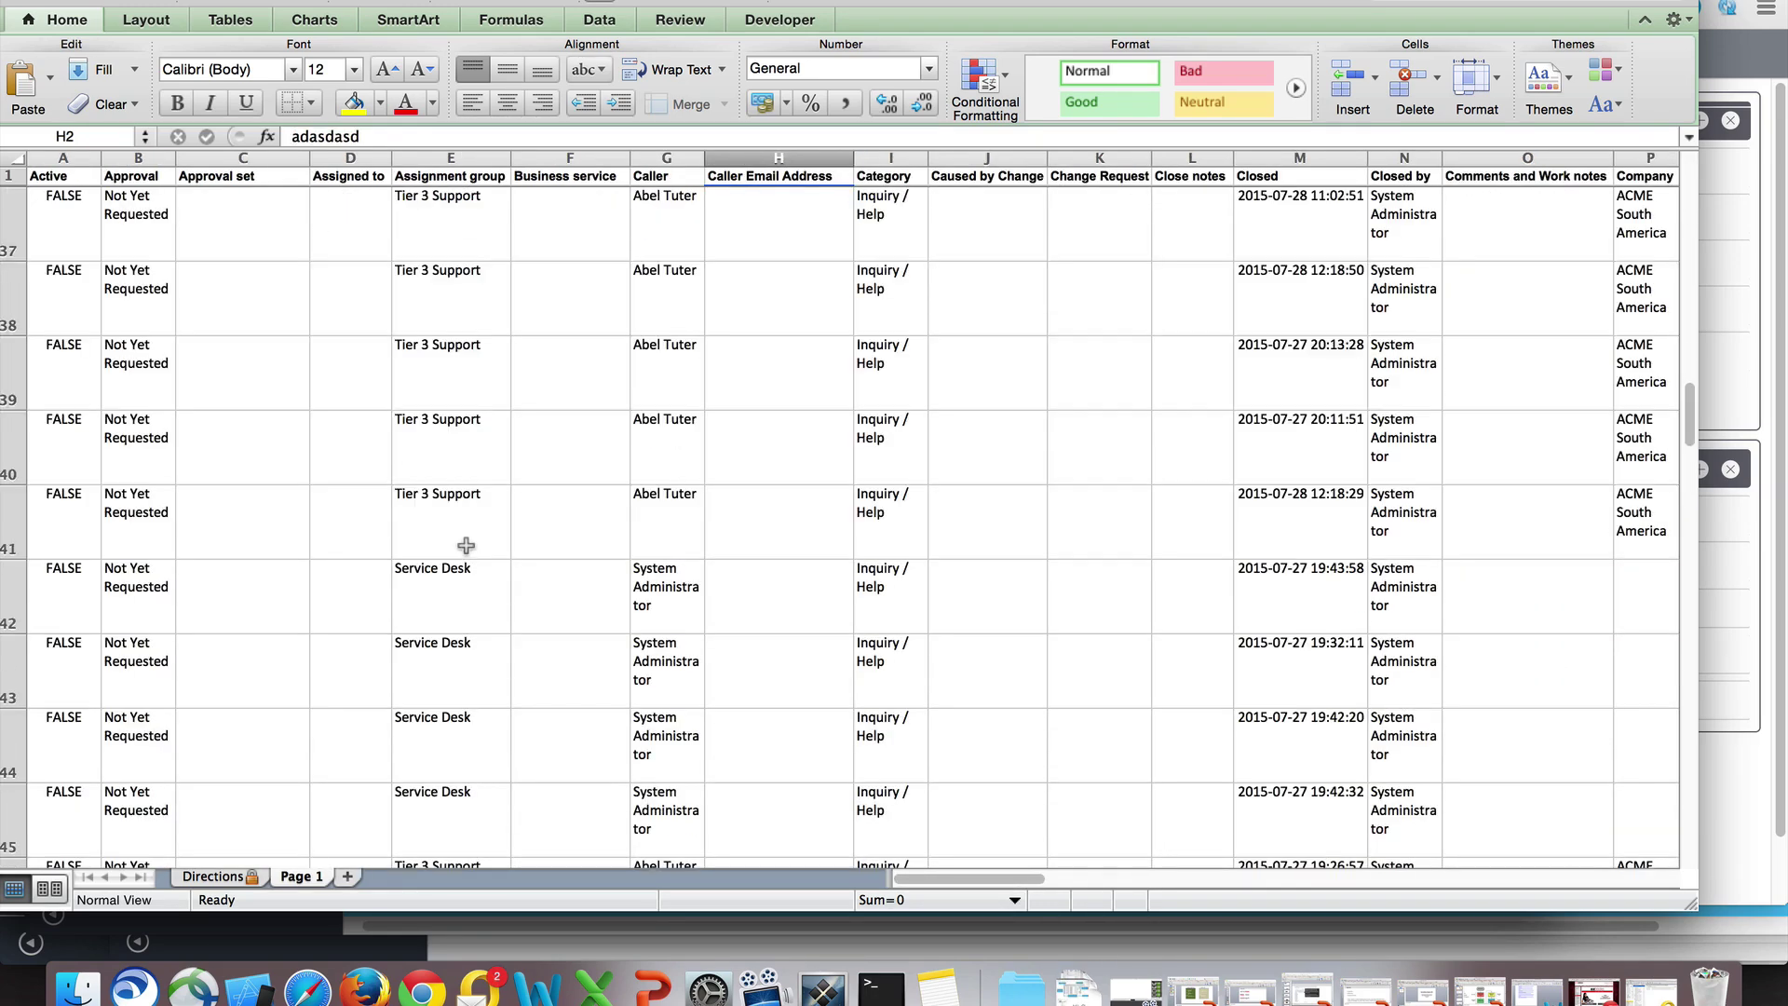
drag(940, 875, 864, 842)
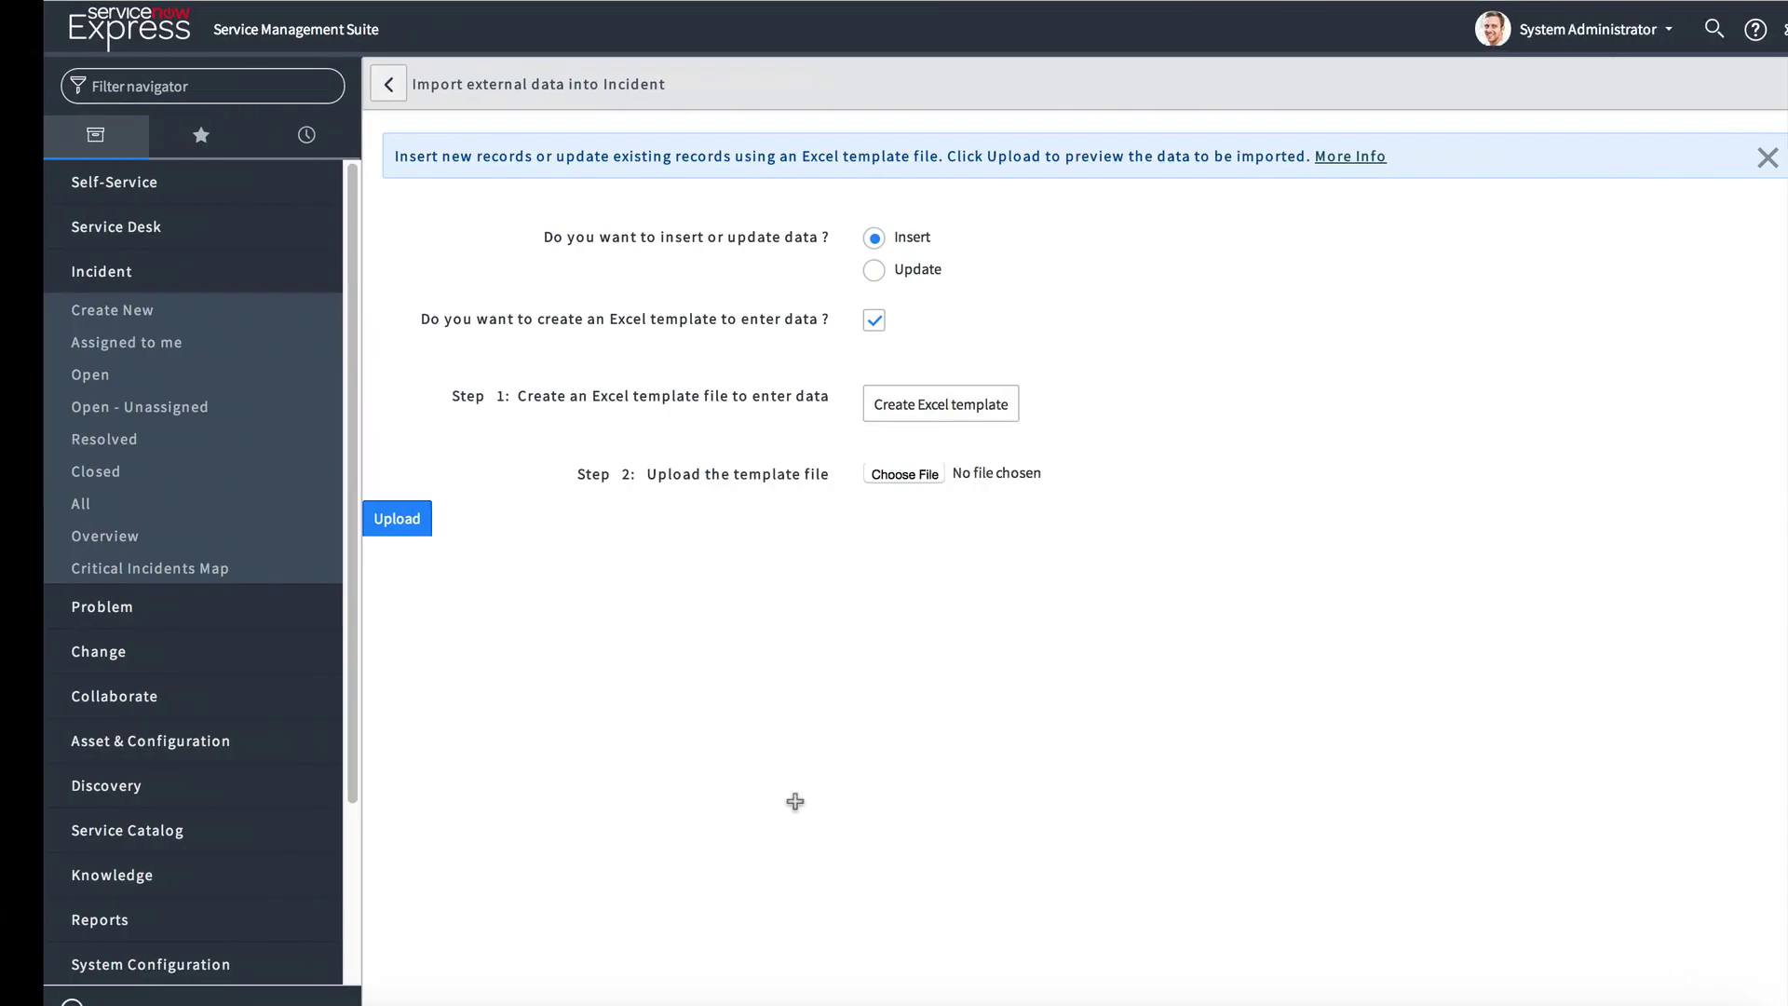
Open the list of open incidents and filter it to those whose caller is System Administrator
click(118, 377)
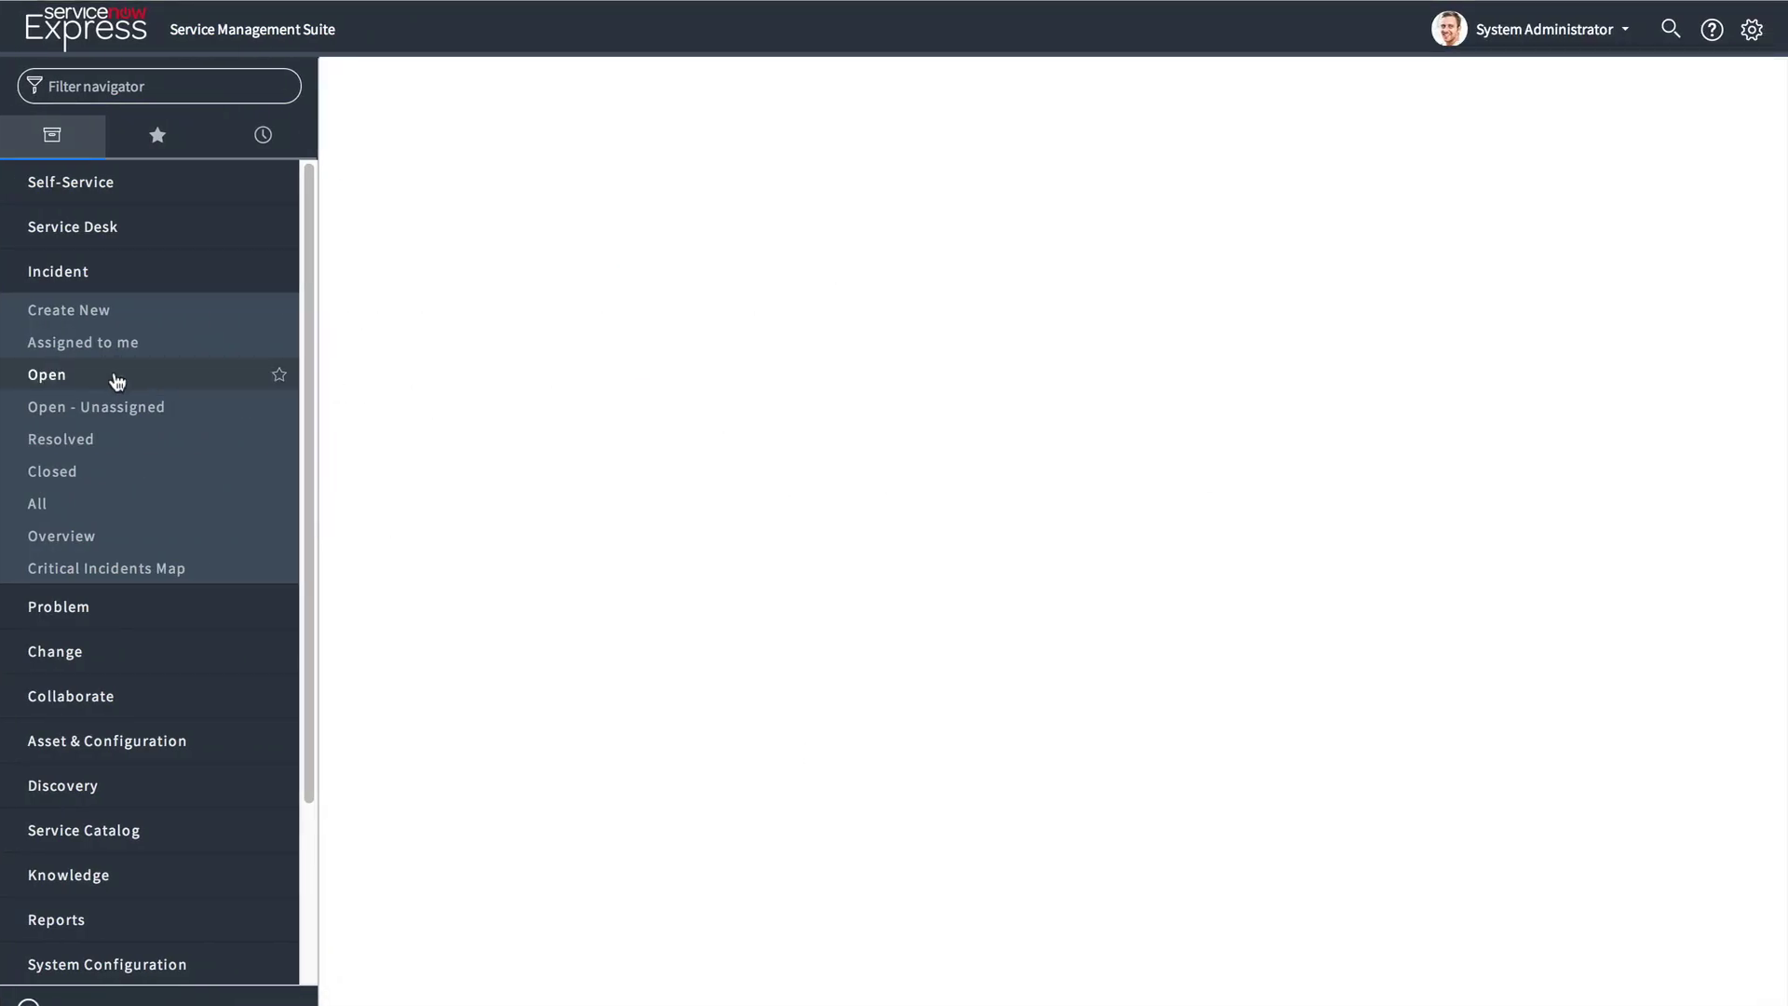
click(347, 136)
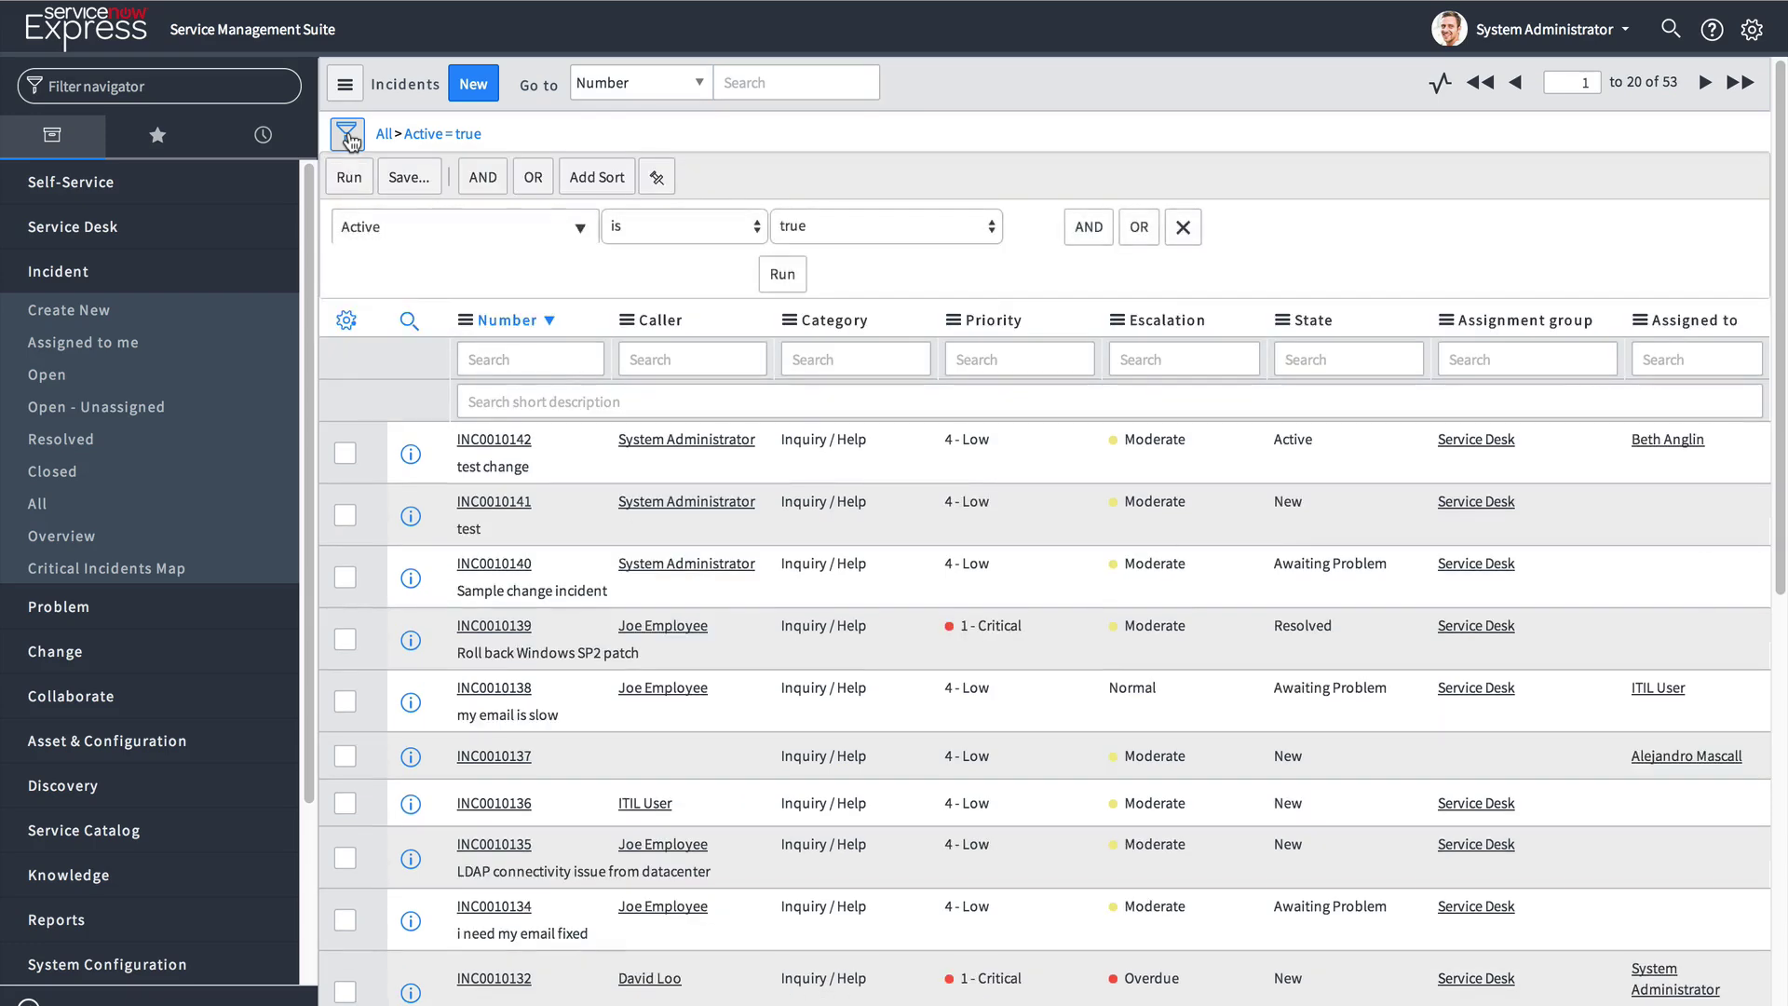
right_click(717, 443)
click(766, 456)
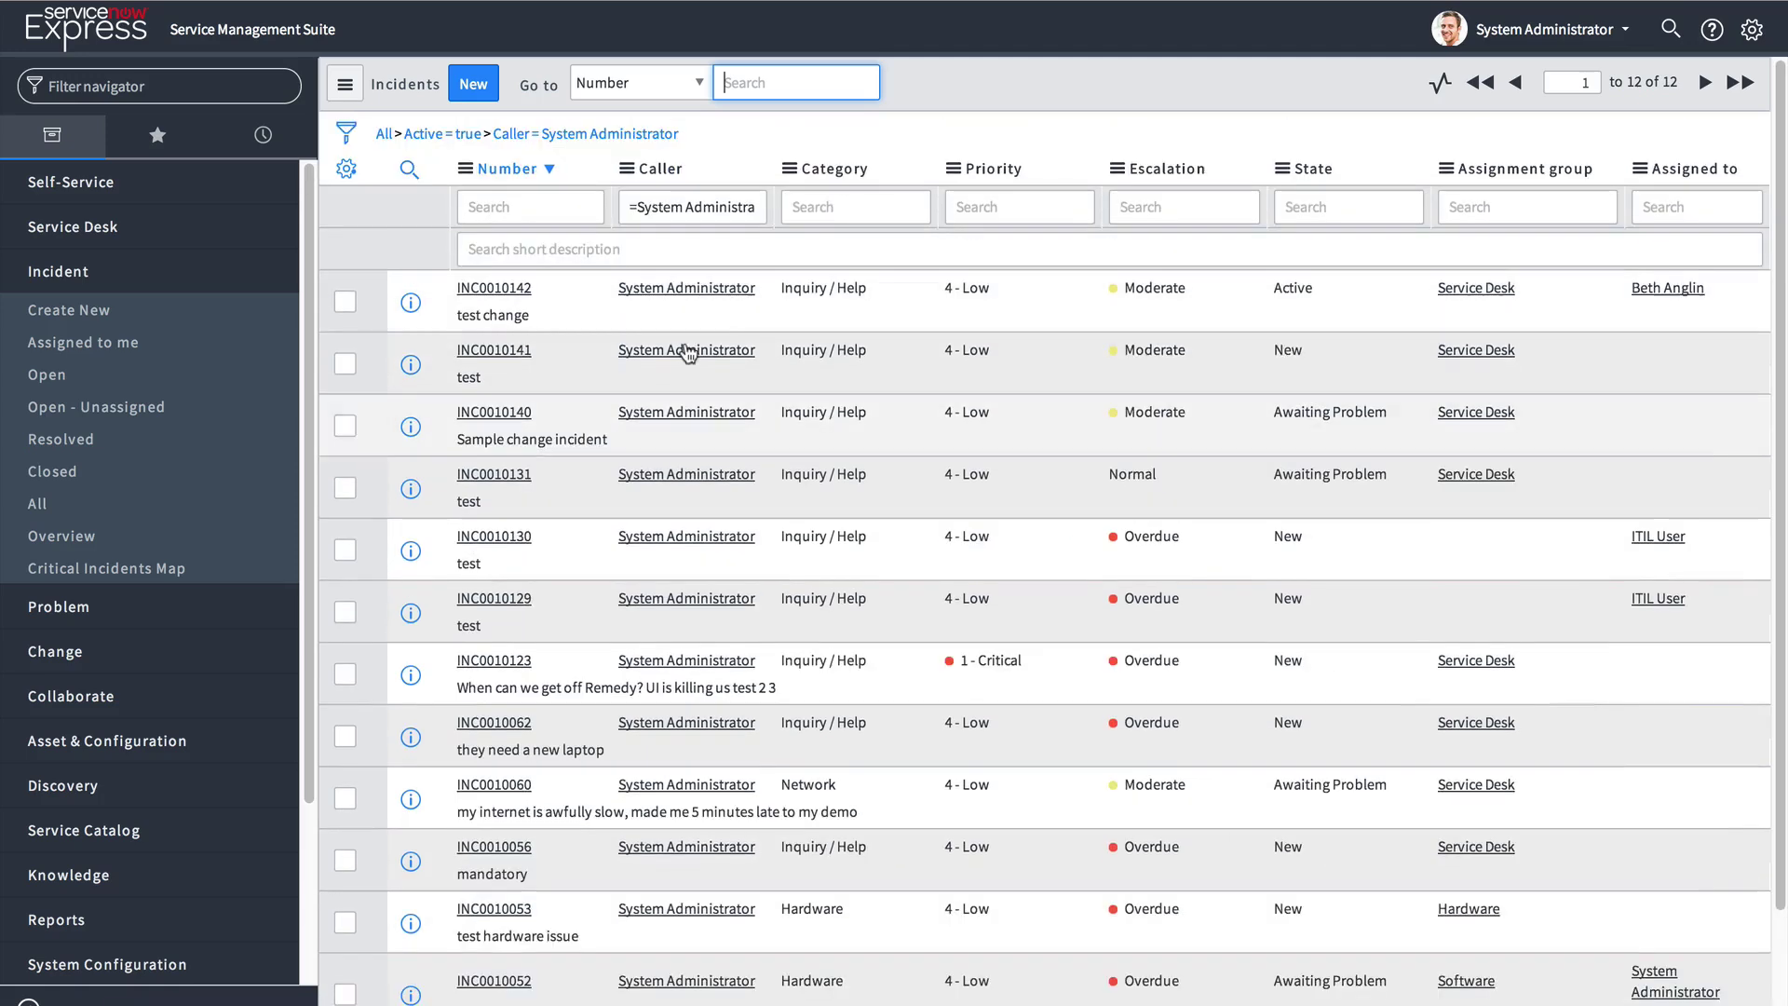
Start an import from the incident list in Insert mode, and create and download its Excel template
right_click(862, 168)
mouse_move(995, 447)
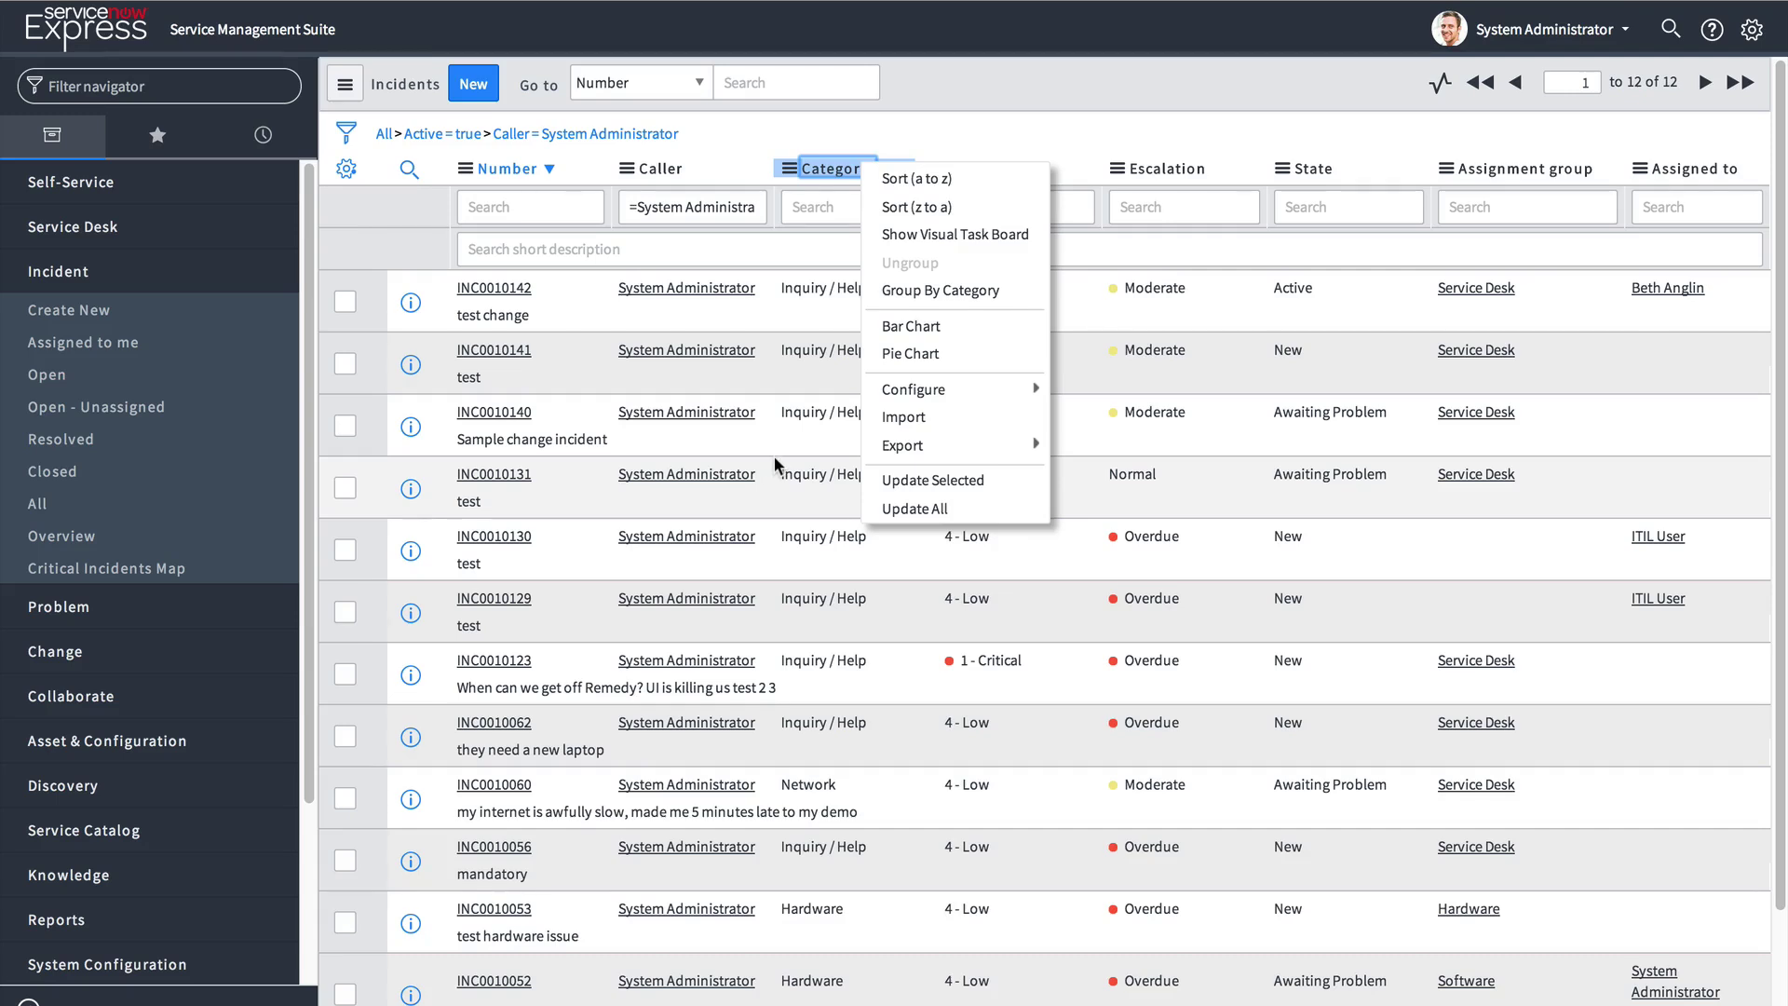
click(903, 418)
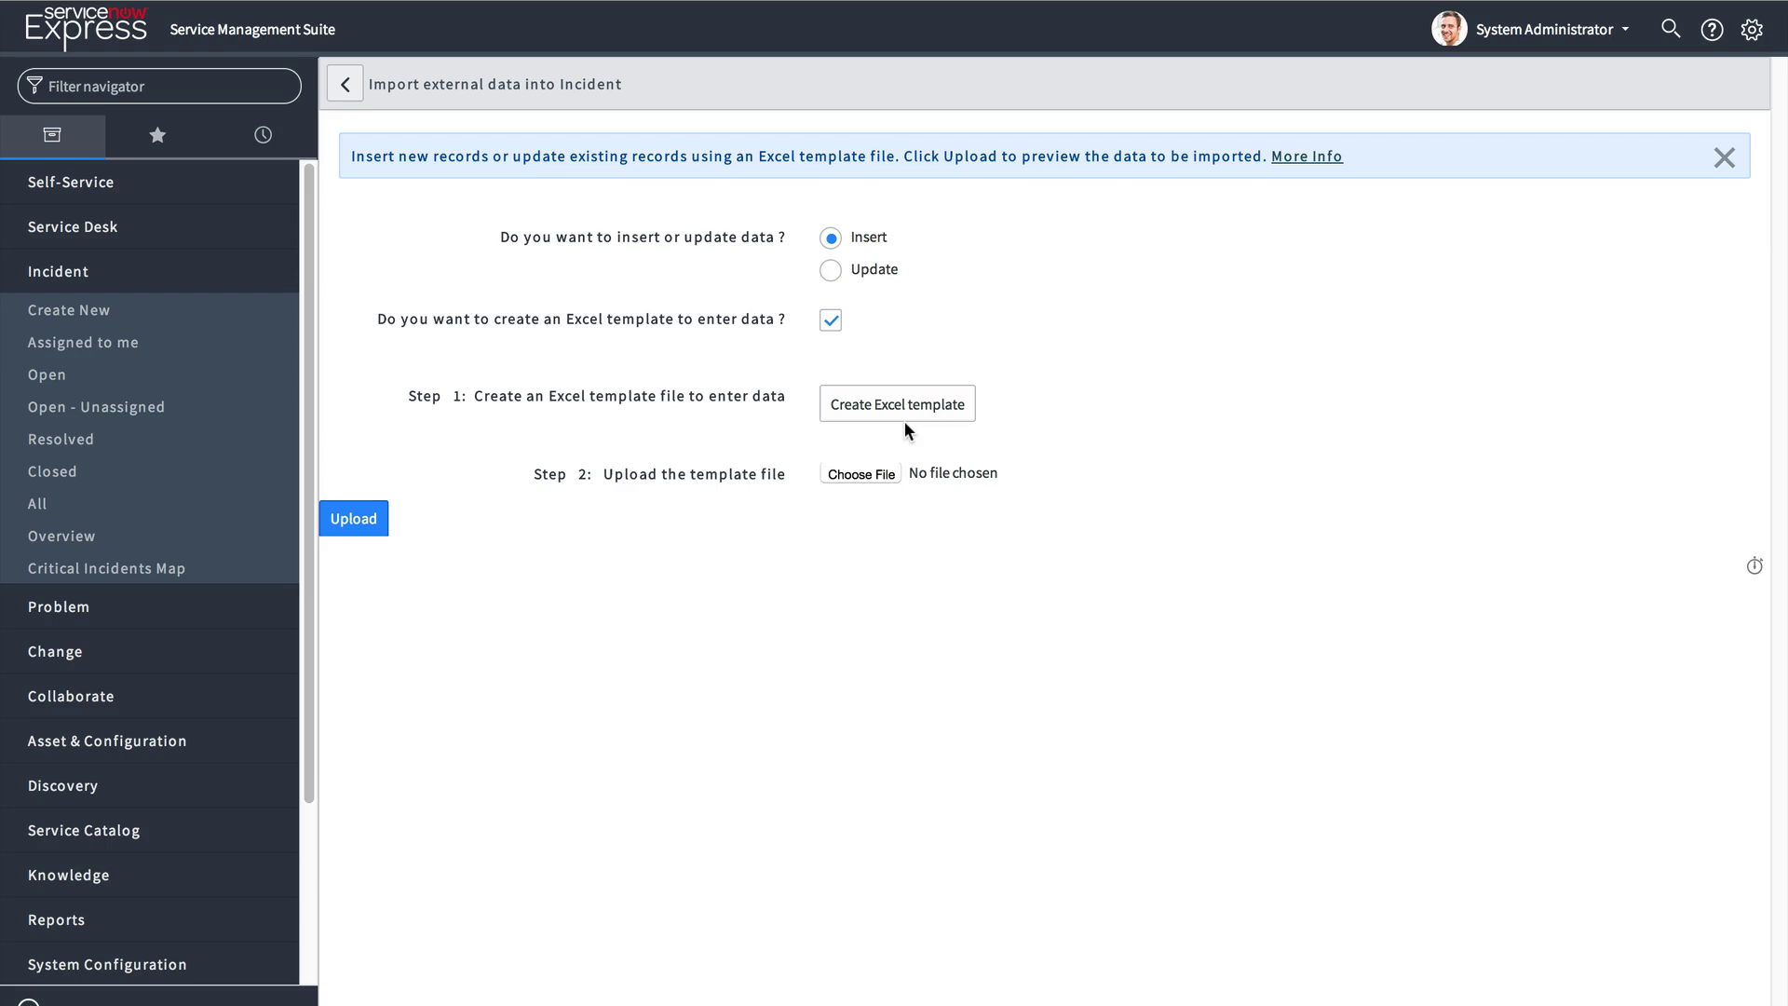
click(903, 419)
click(901, 393)
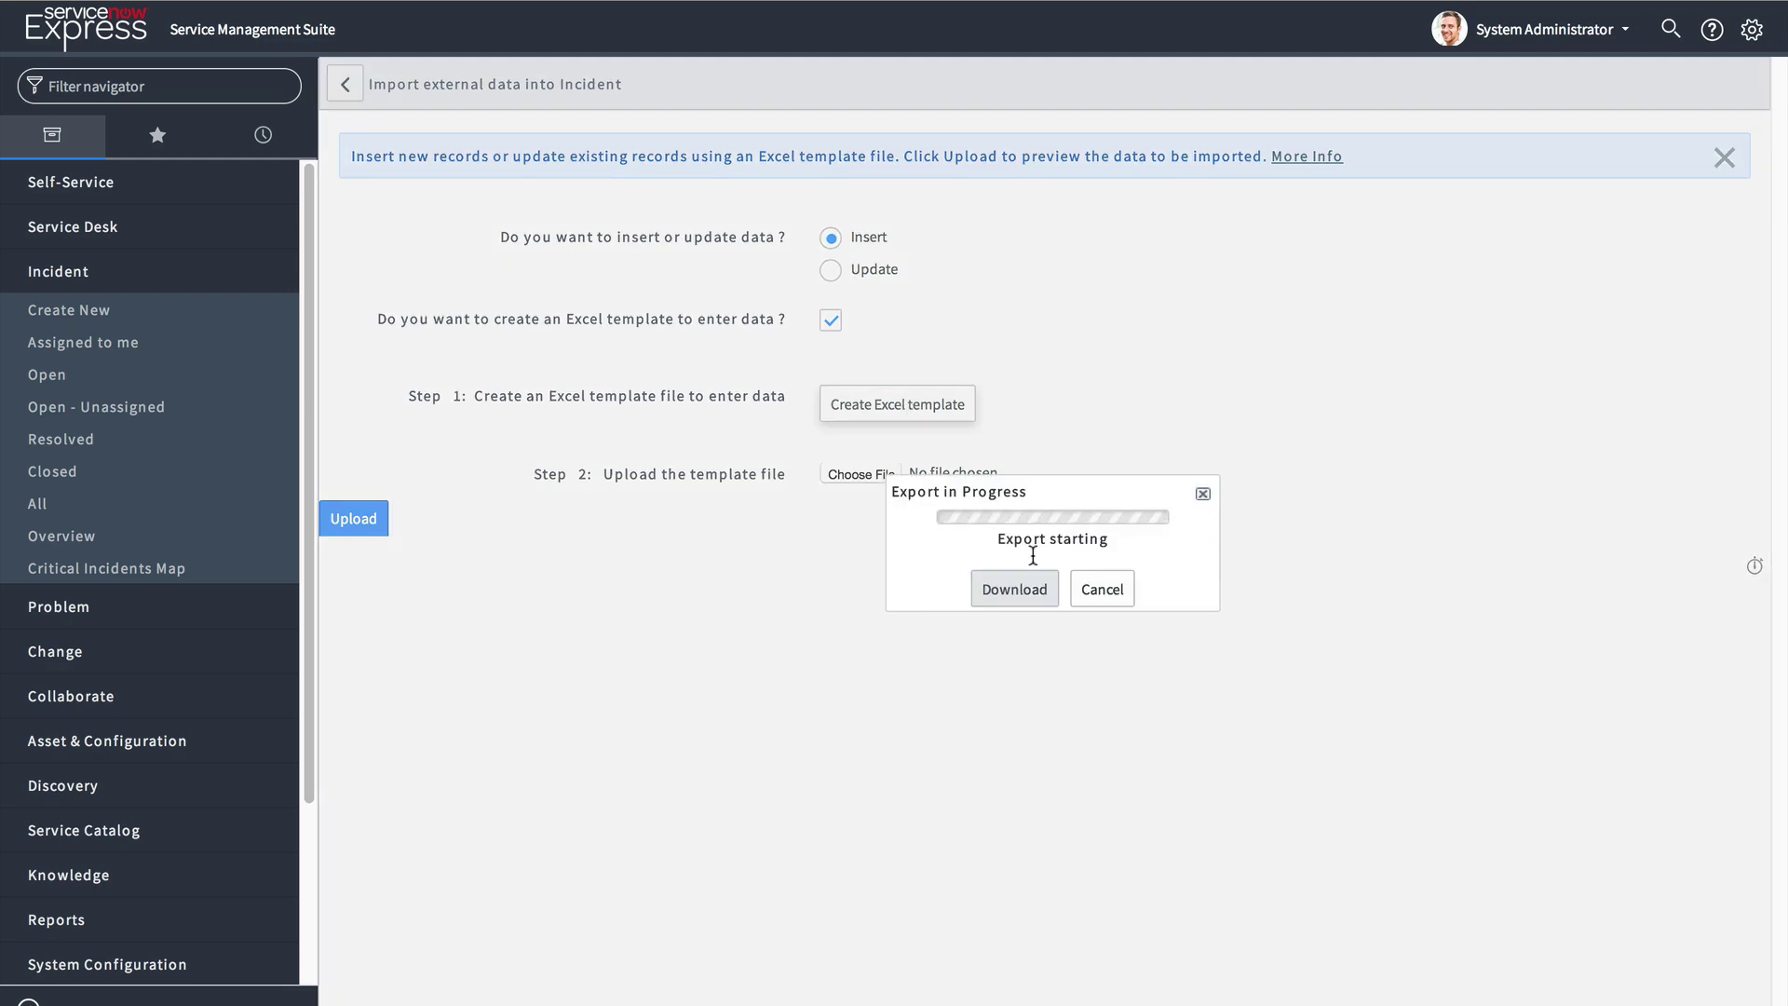
click(1032, 585)
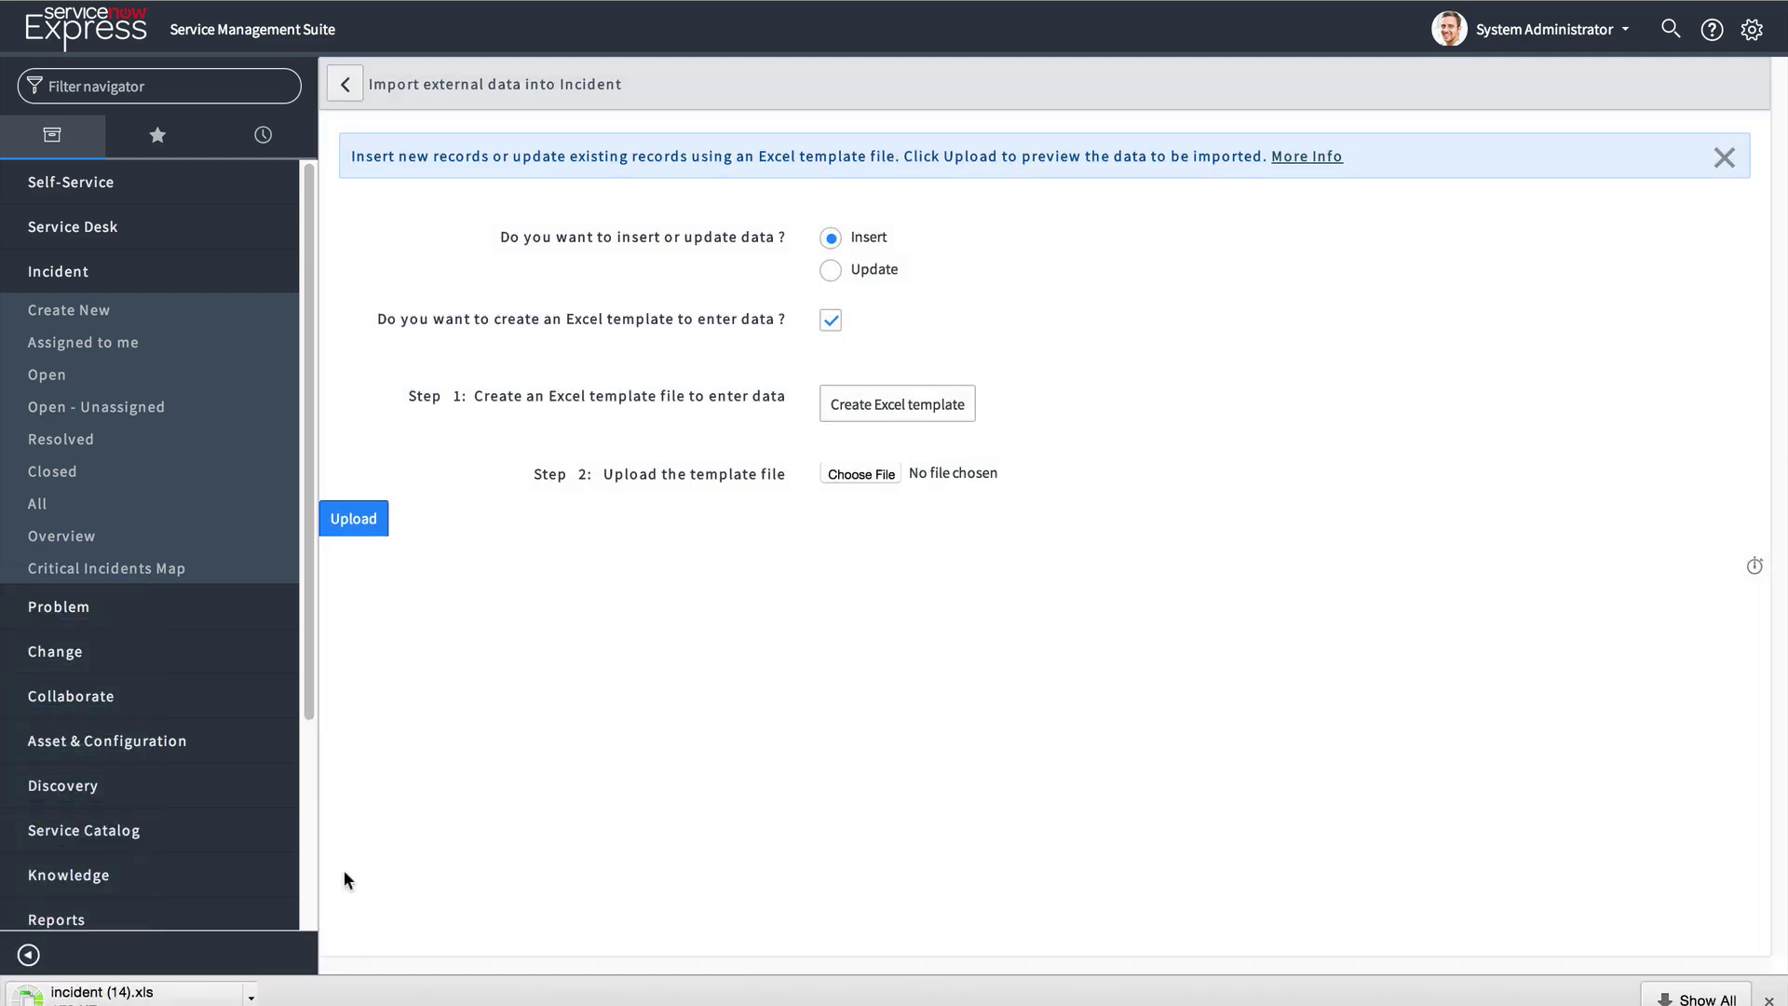
Open the downloaded incident (14).xls in Excel, enlarge its window and show the Page 1 sheet
click(103, 993)
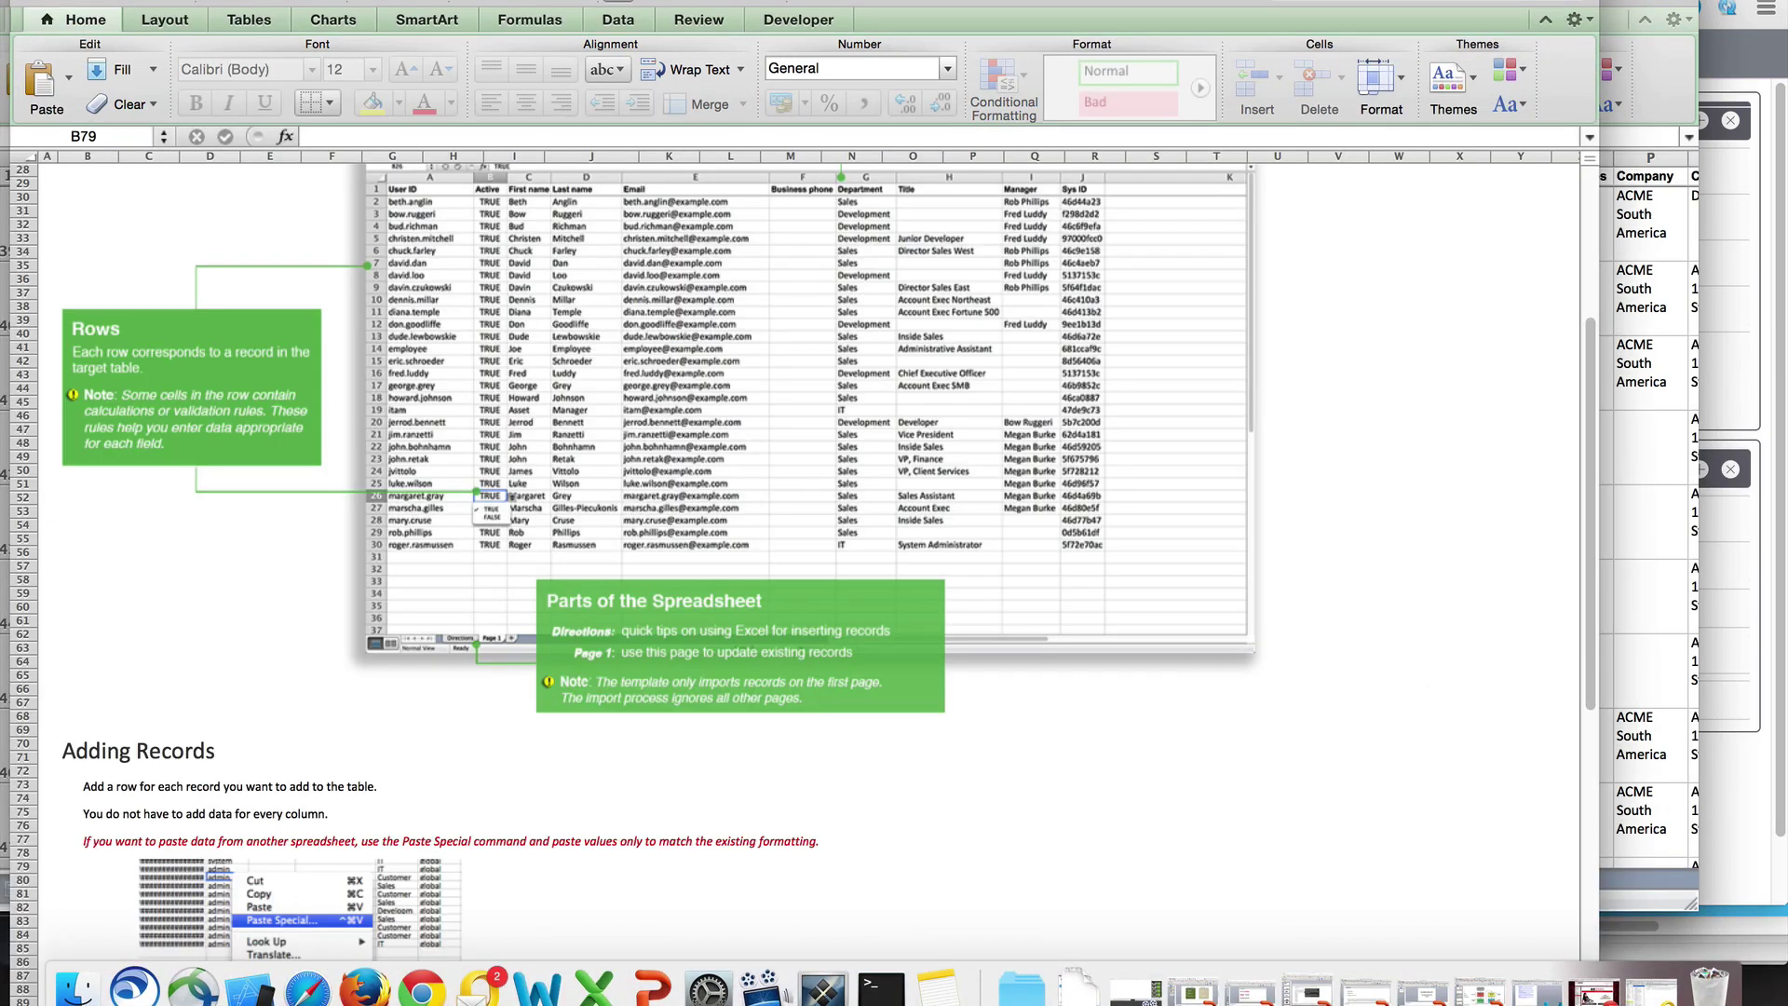
mouse_move(1102, 3)
mouse_down()
mouse_move(1099, 445)
mouse_move(1094, 0)
mouse_up()
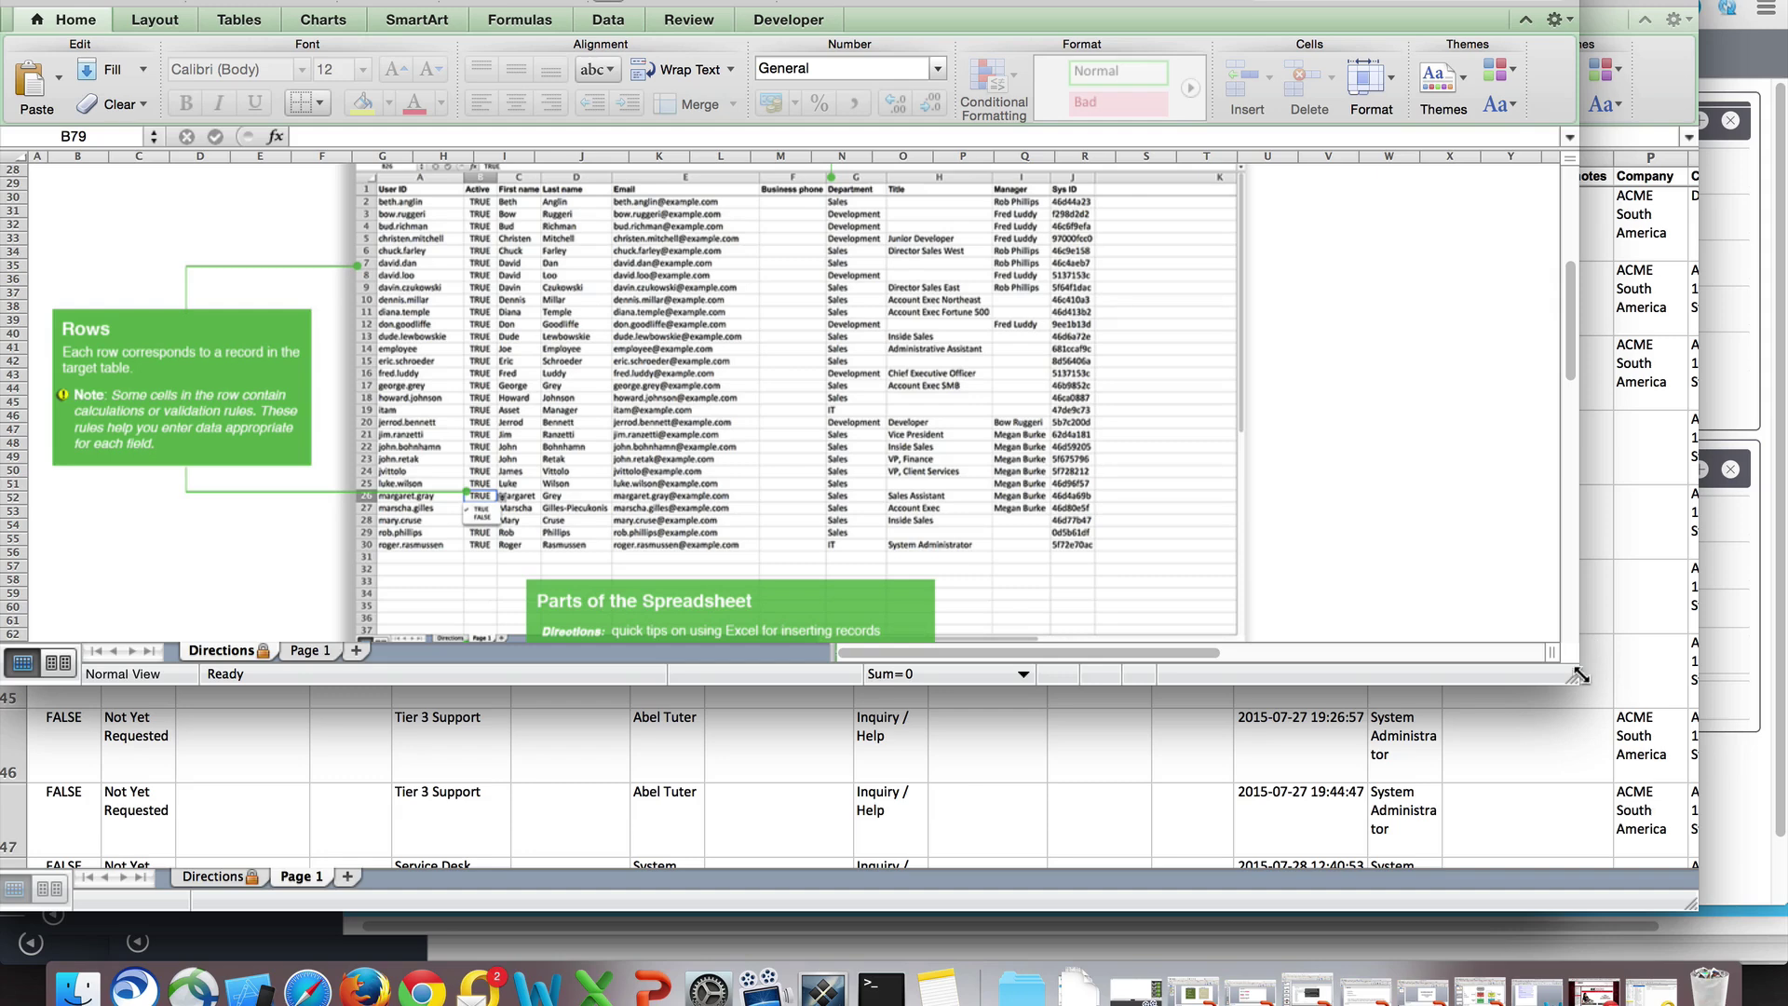
drag(1574, 683, 1774, 931)
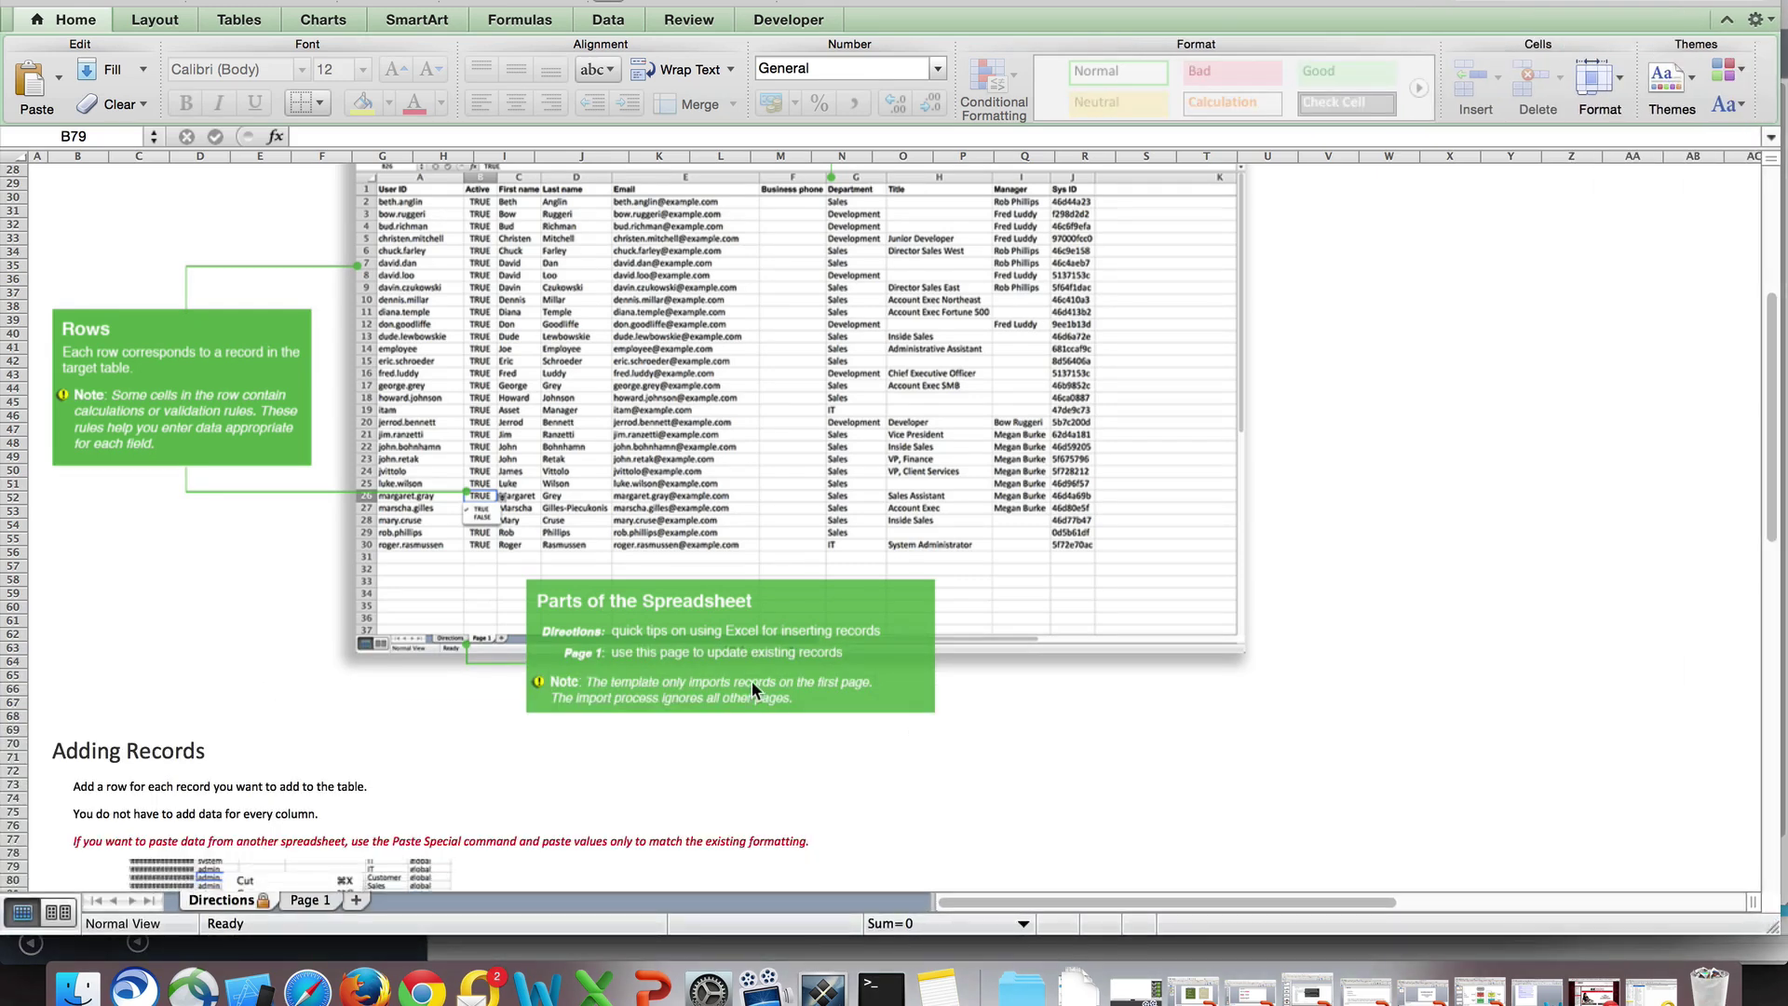
click(307, 899)
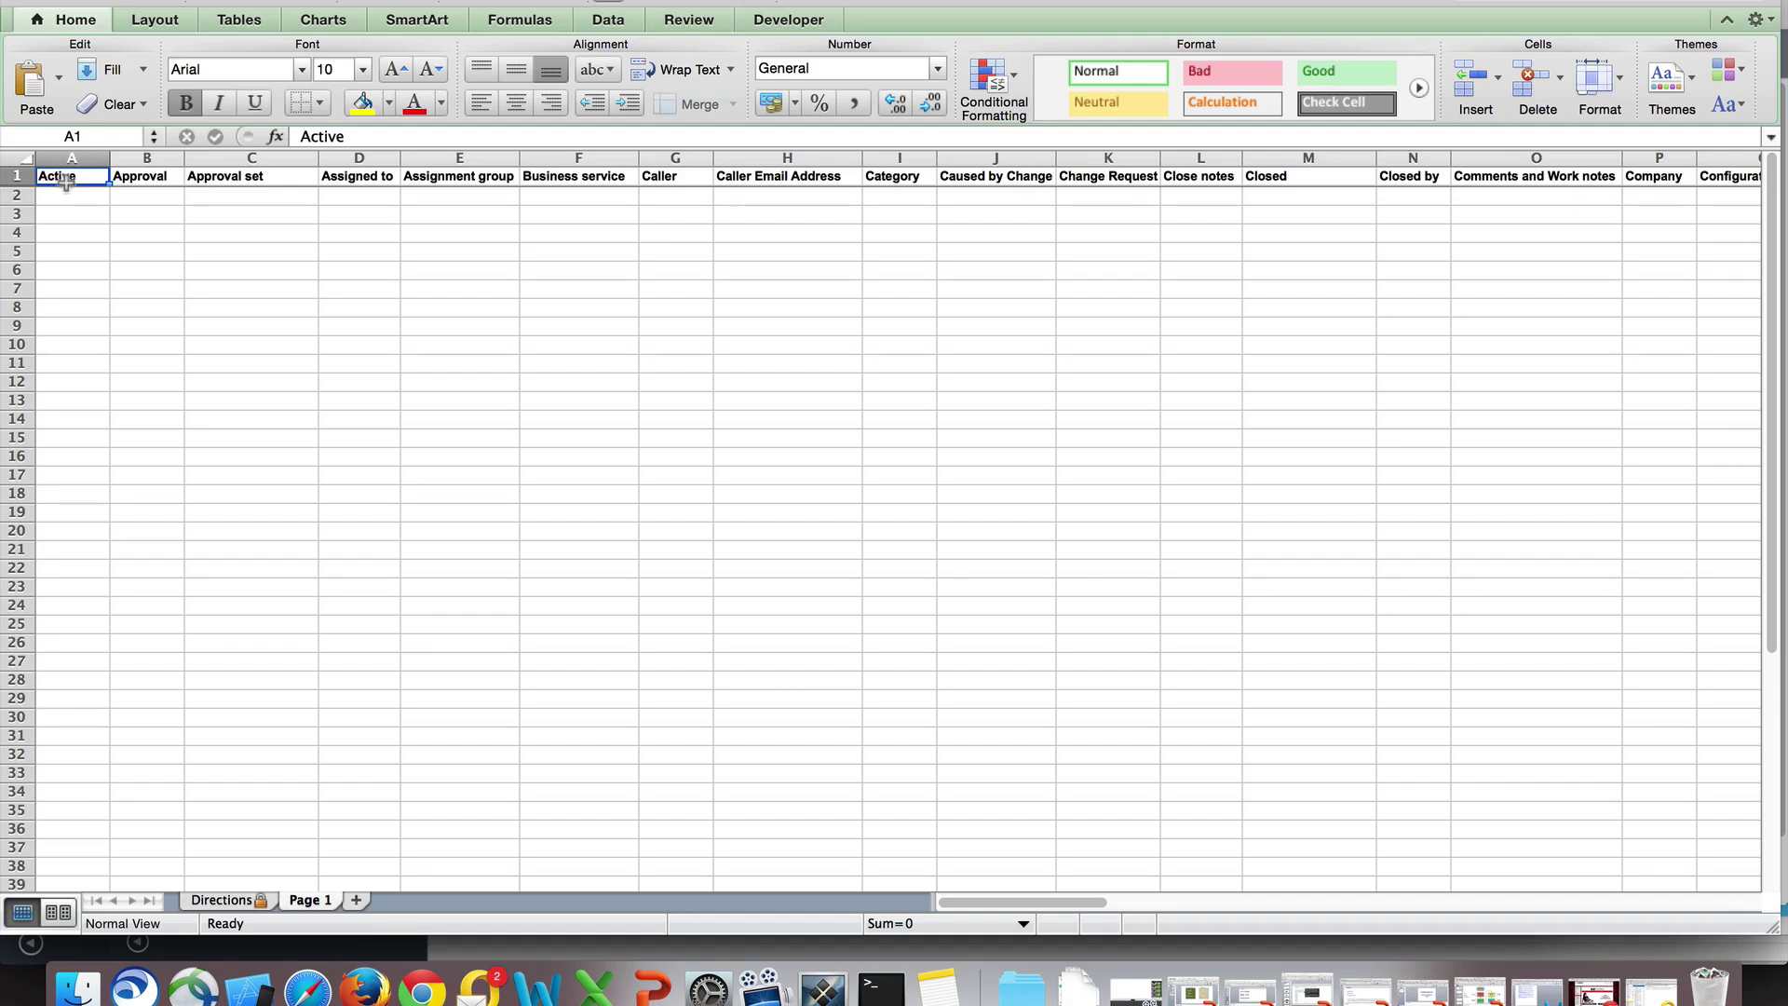
Check the allowed values for the Active column in cell A2 without choosing one
double_click(89, 196)
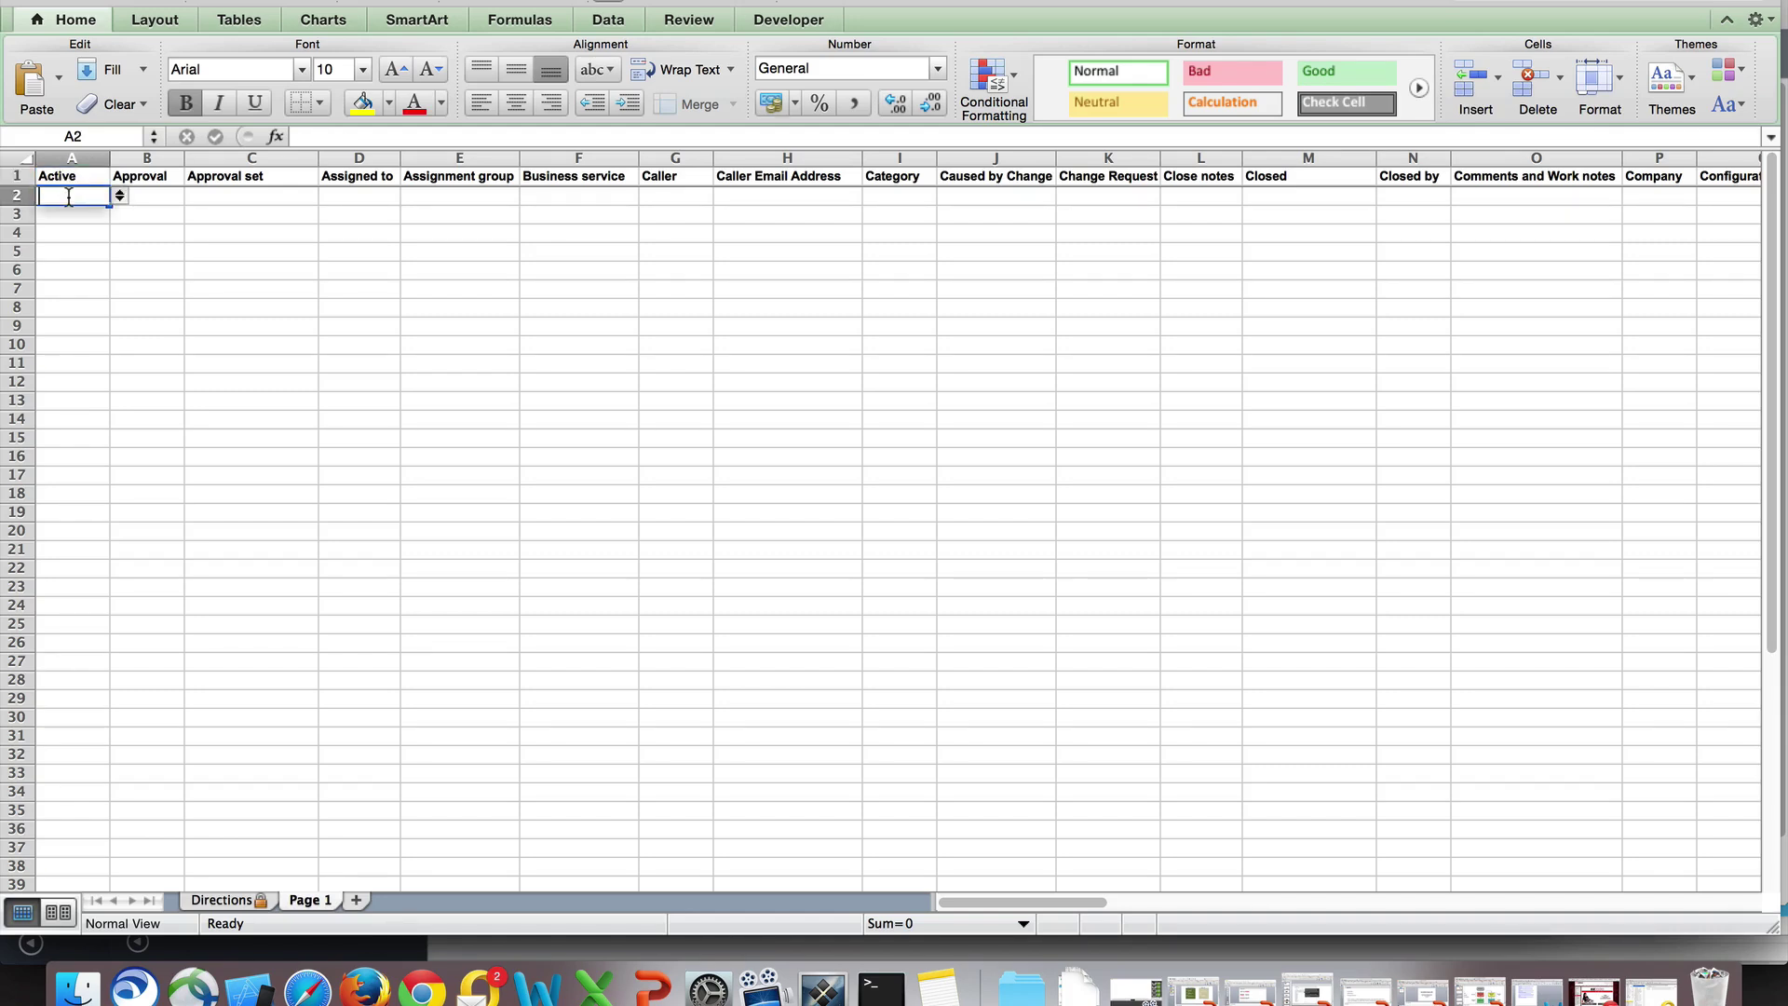
click(119, 193)
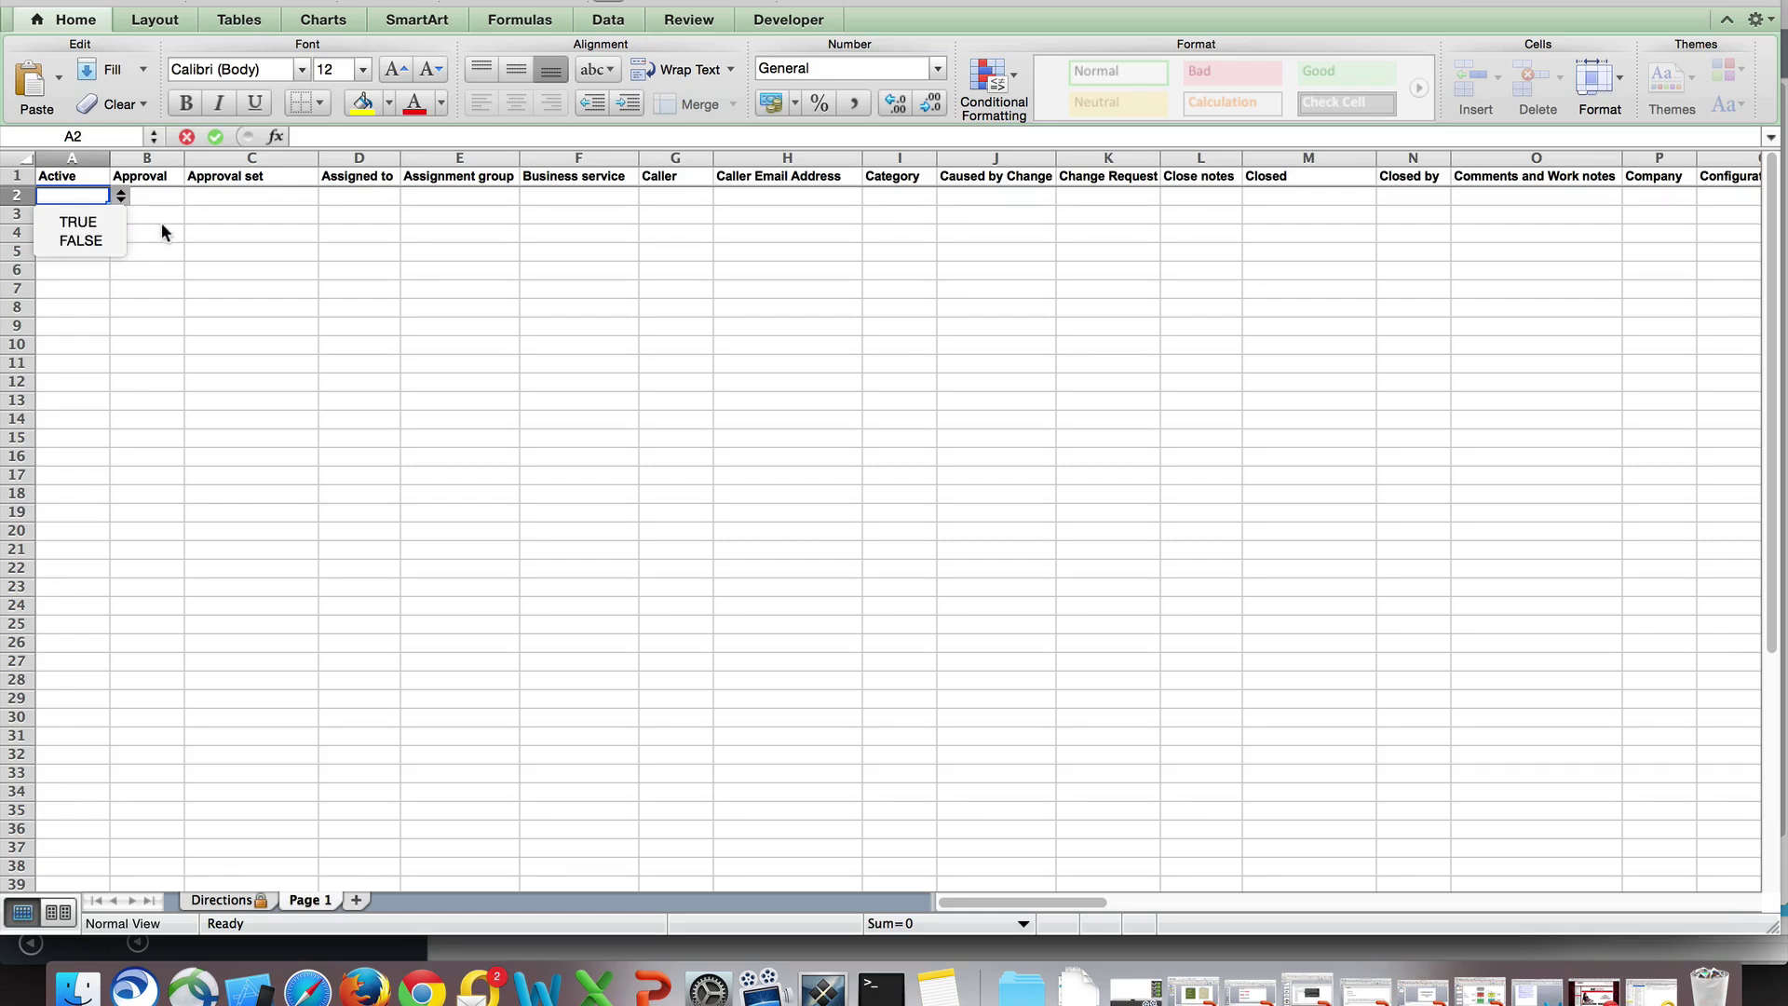
click(266, 213)
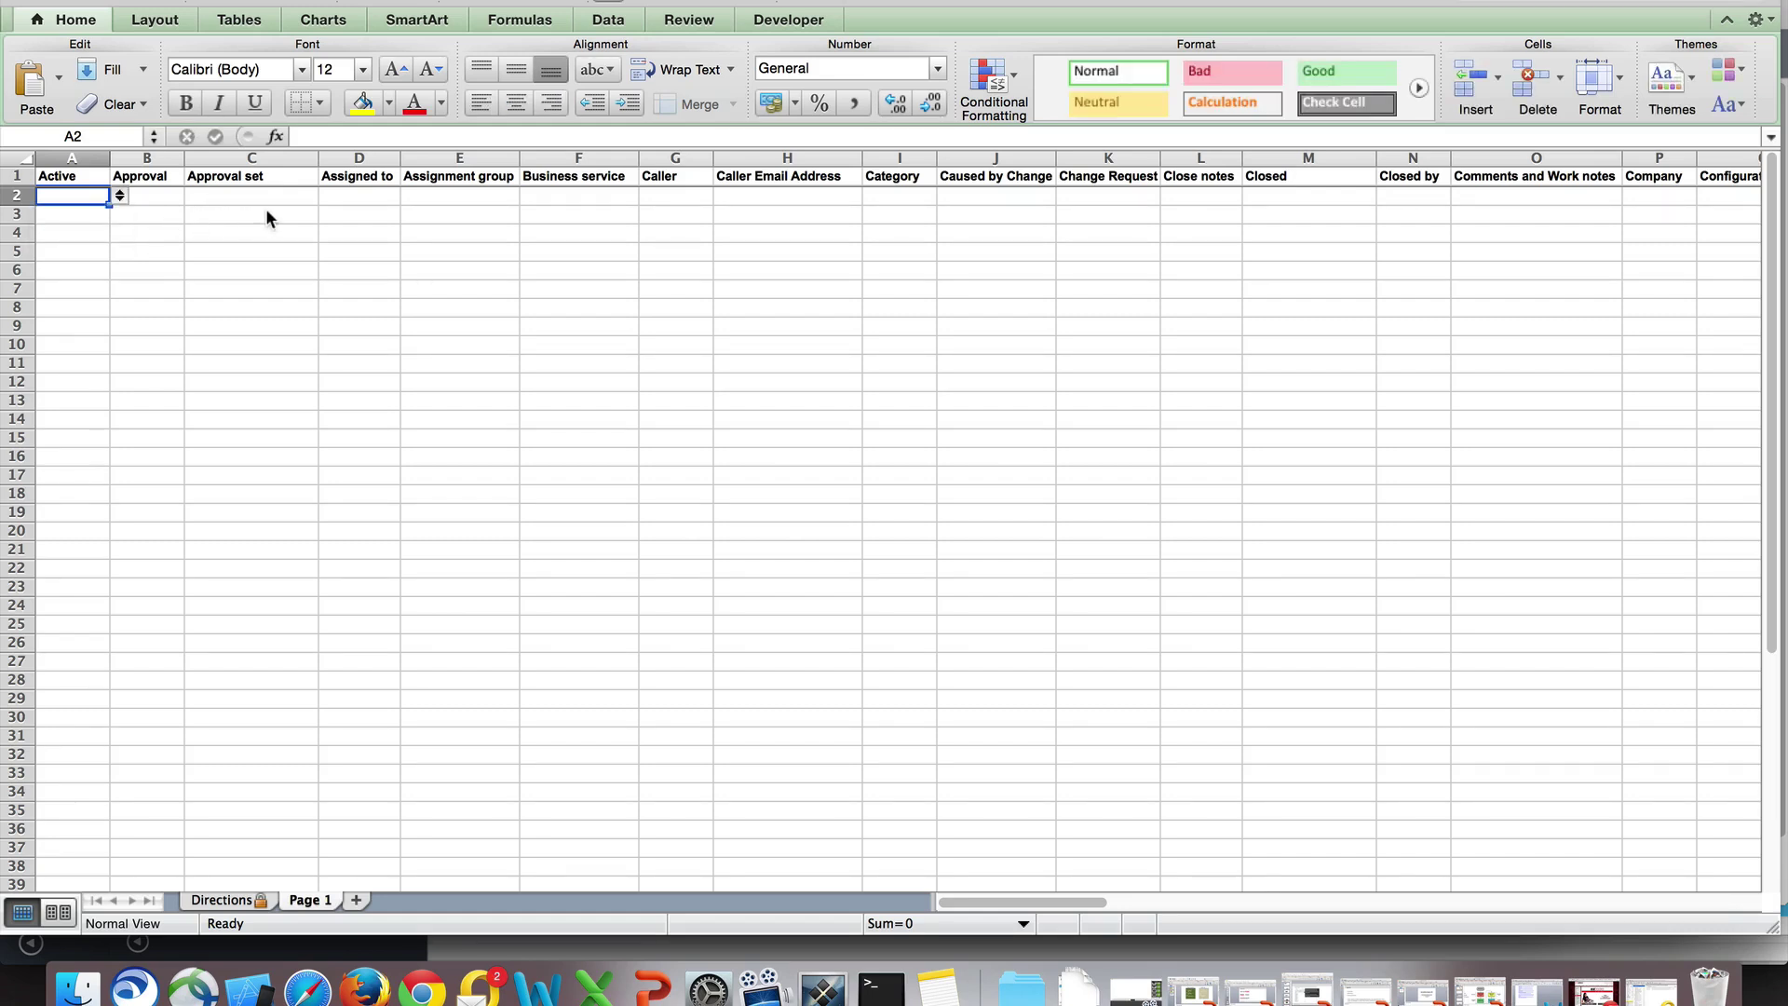
Set the Category in cell I2 to Hardware and review the other available choices
click(910, 197)
click(945, 196)
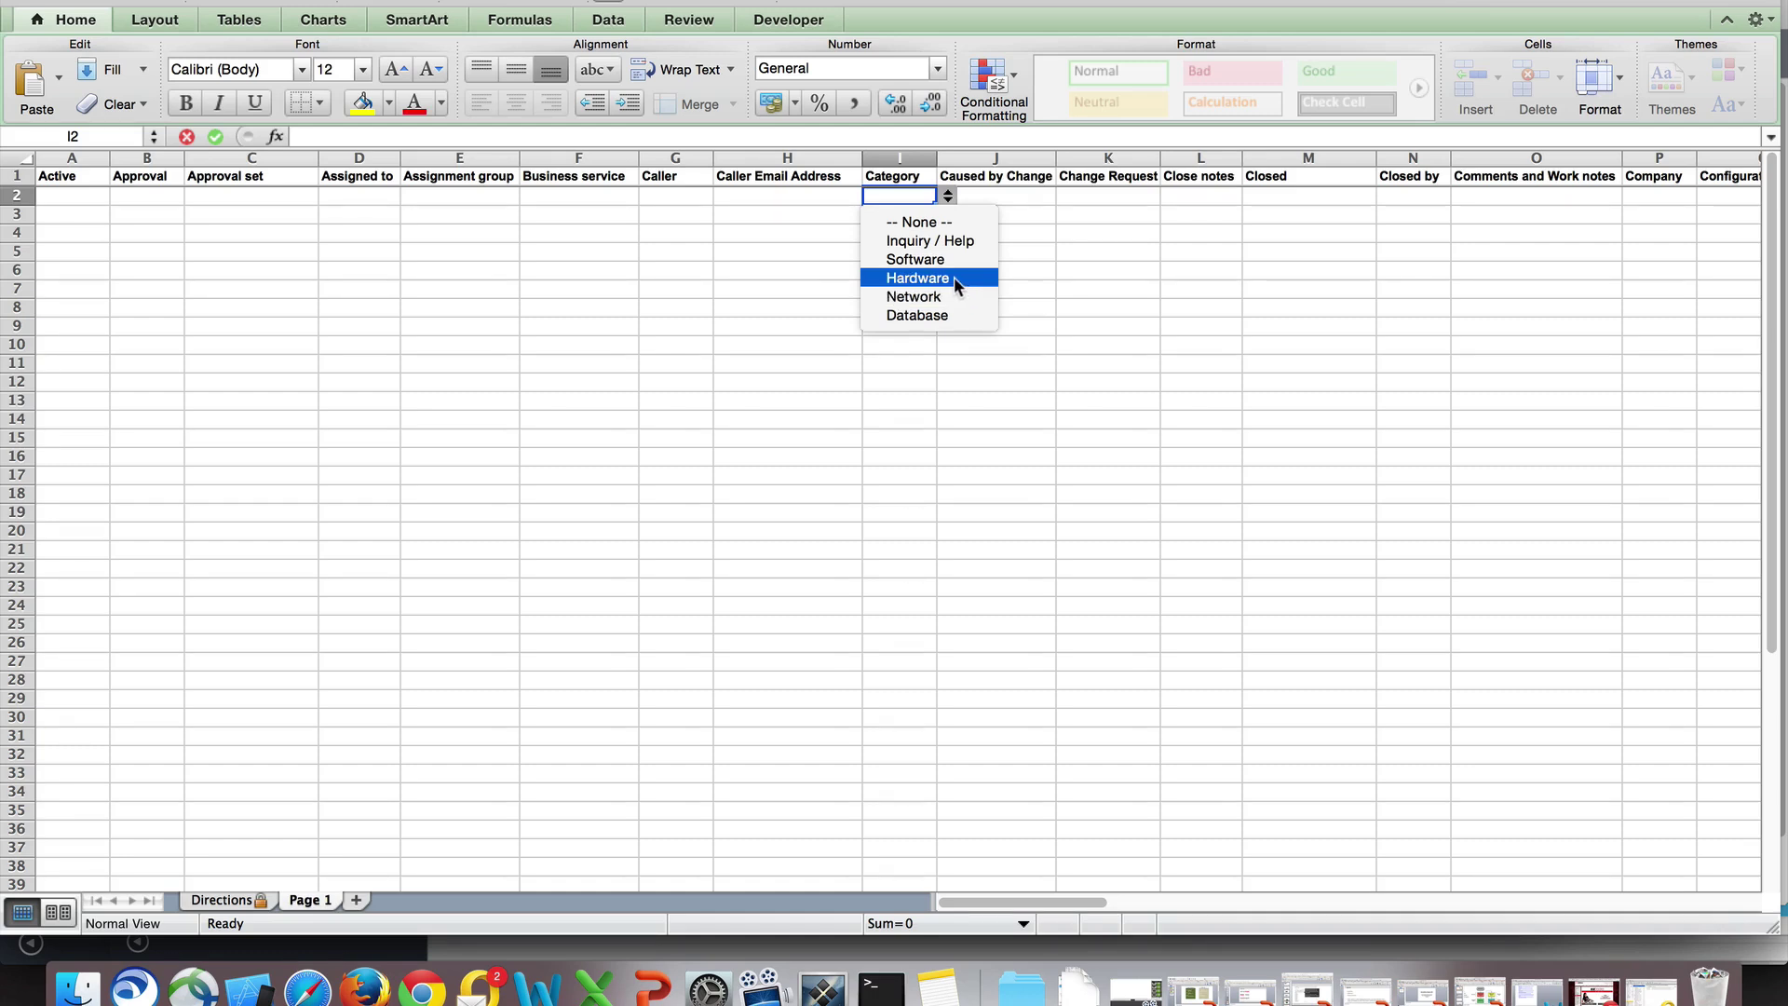
click(953, 276)
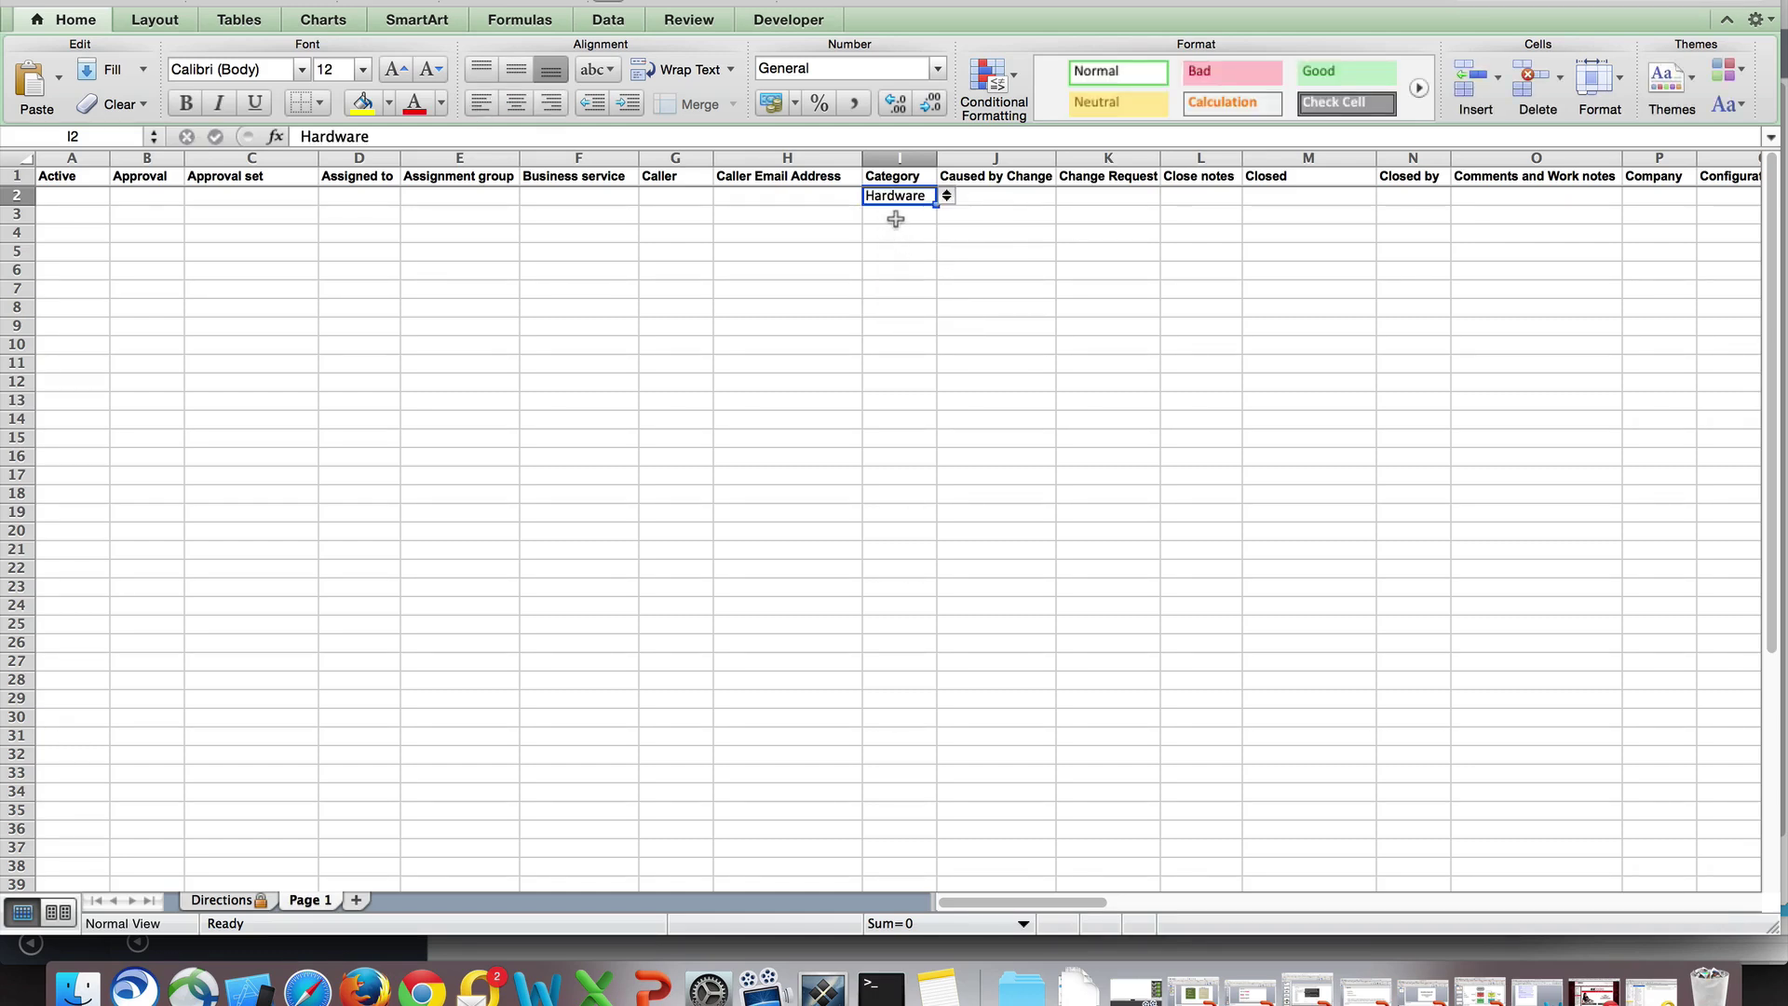
click(946, 196)
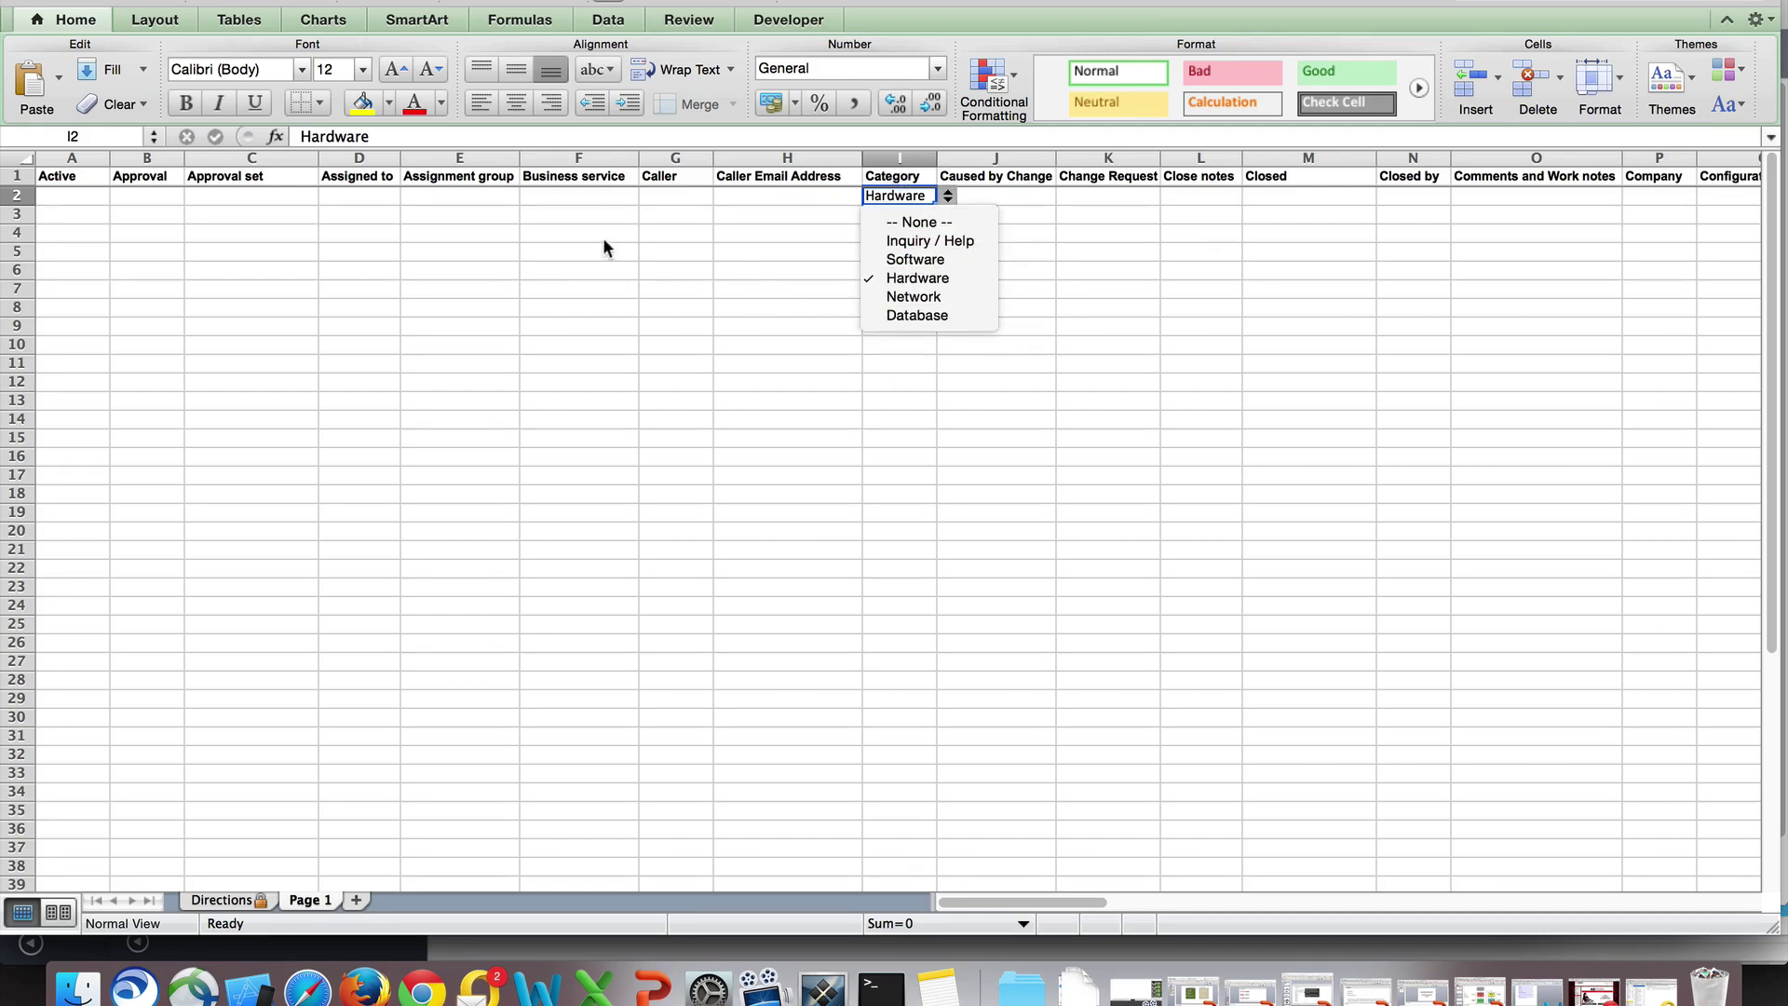
Enter System Administrator in D2 under Assigned to
click(373, 193)
click(365, 193)
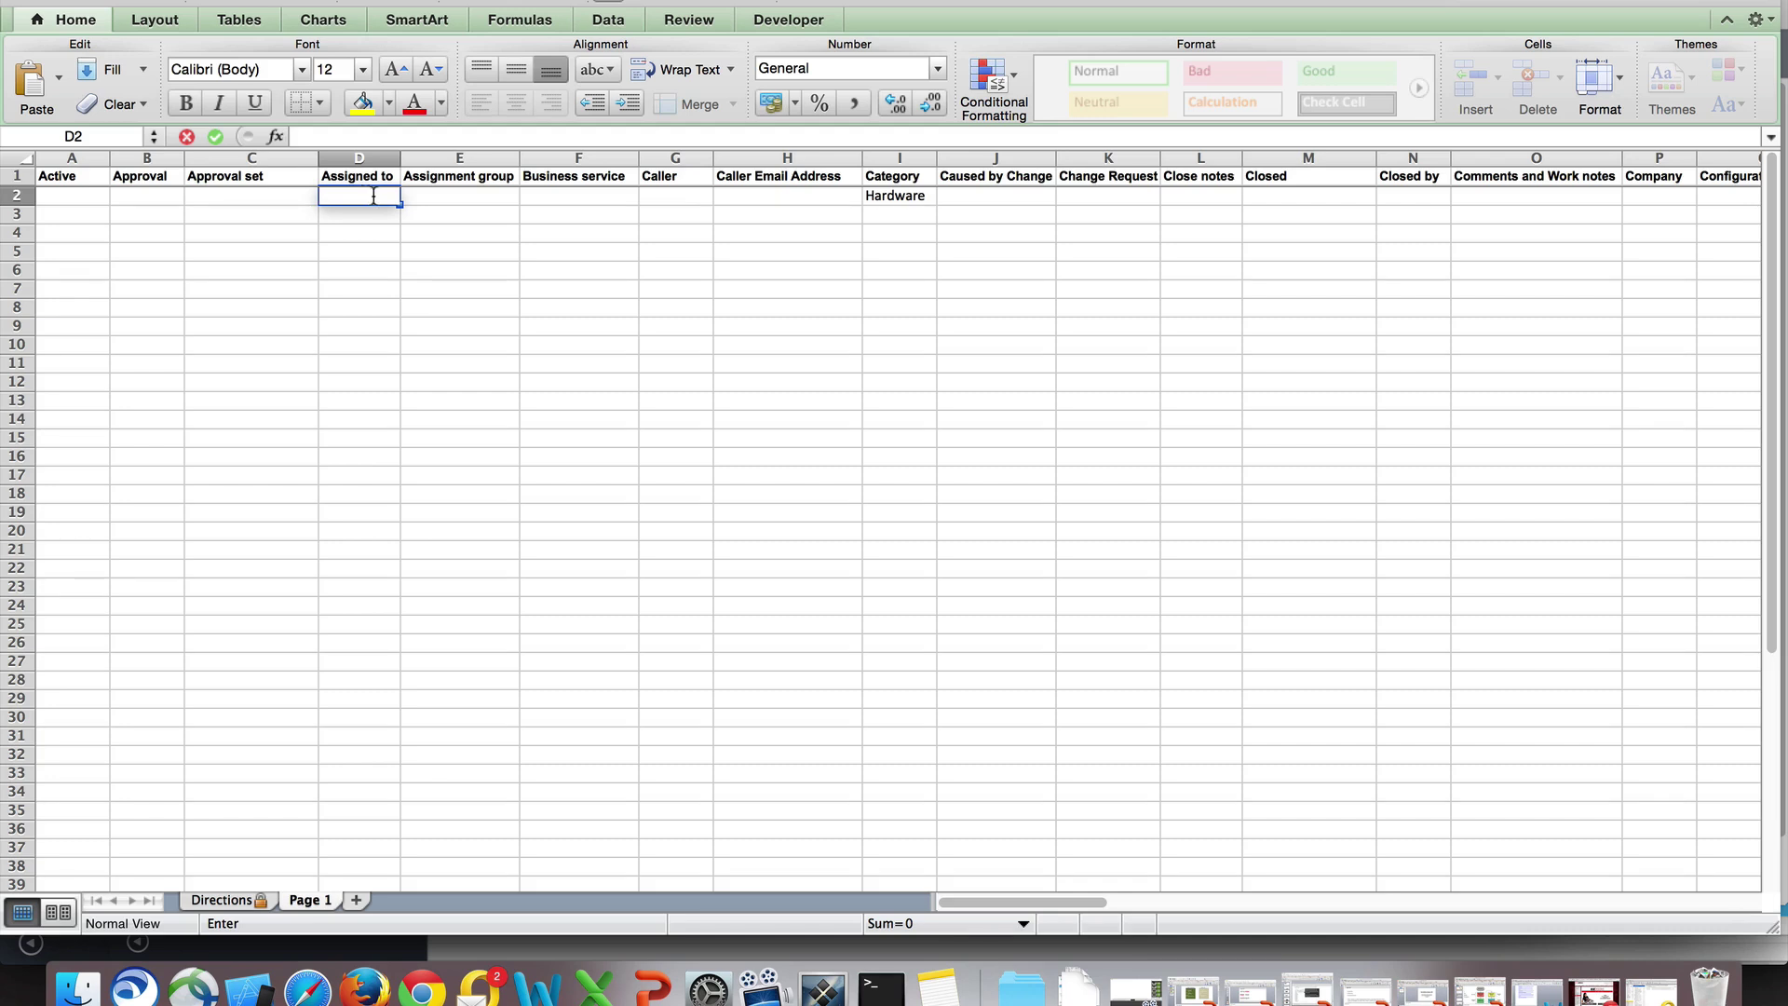
key(F2)
click(675, 362)
Enter "proper data" in BB2 under Short description and save the workbook in its current file format
drag(1037, 901, 1485, 855)
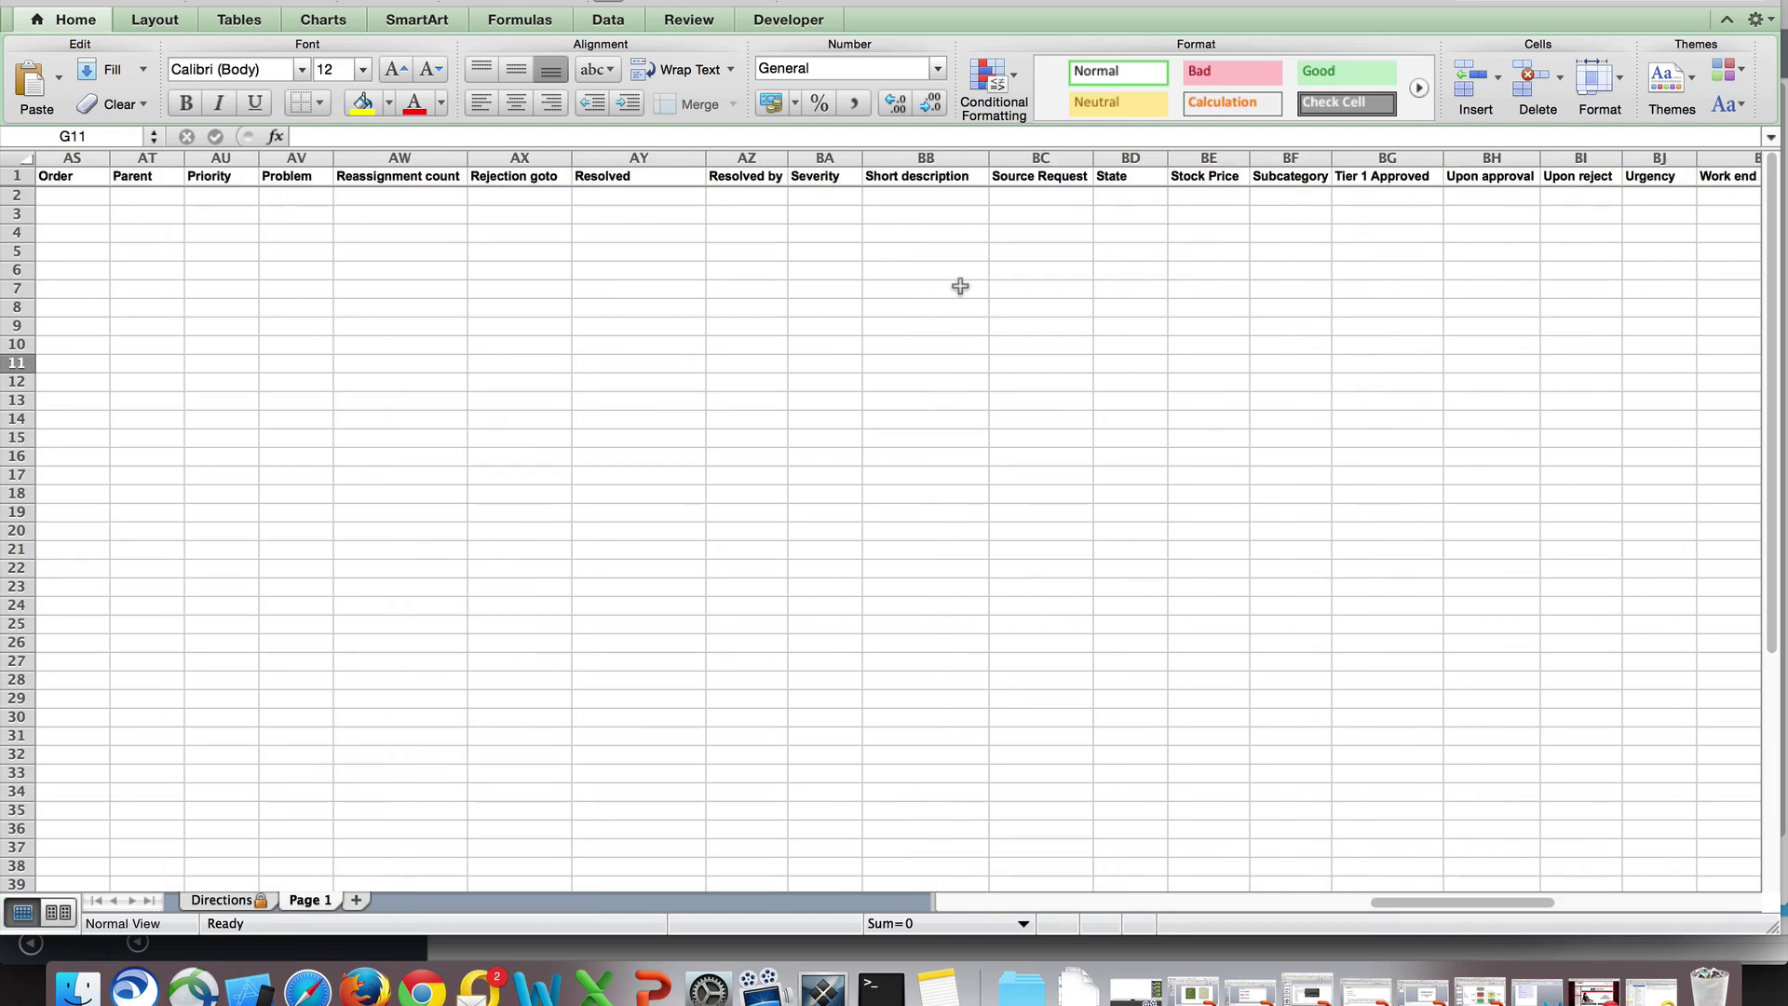
click(920, 177)
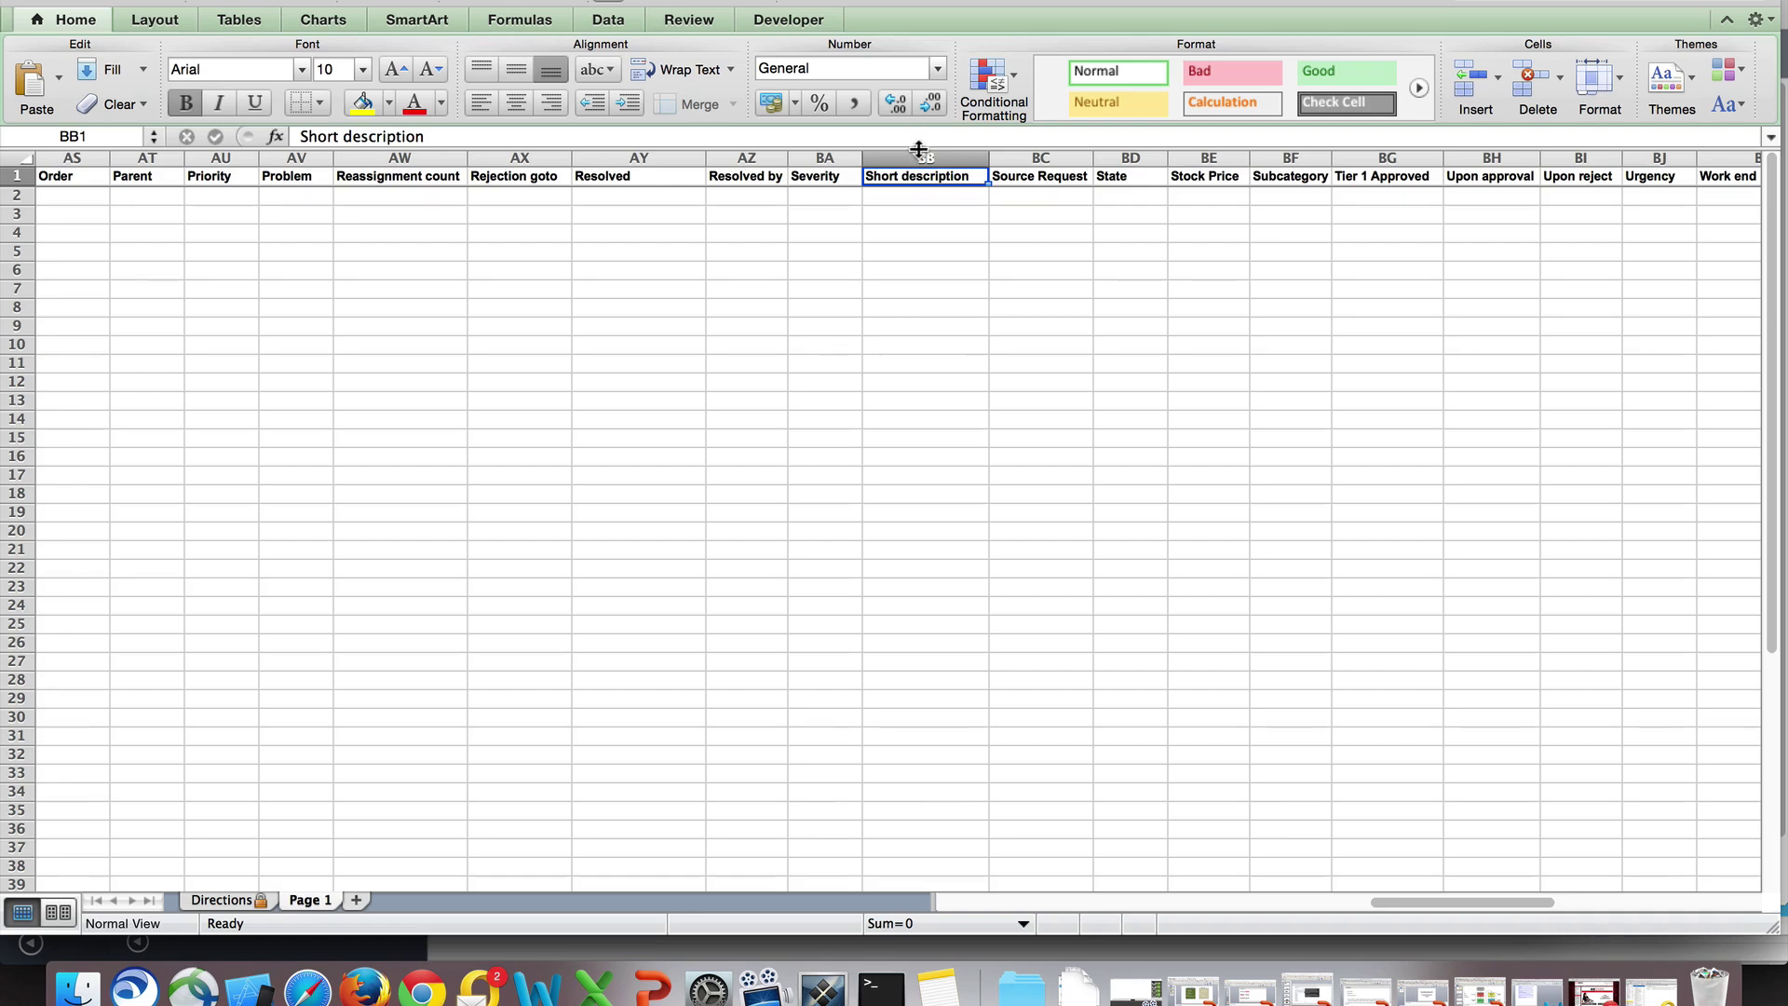
click(914, 197)
text(proper data)
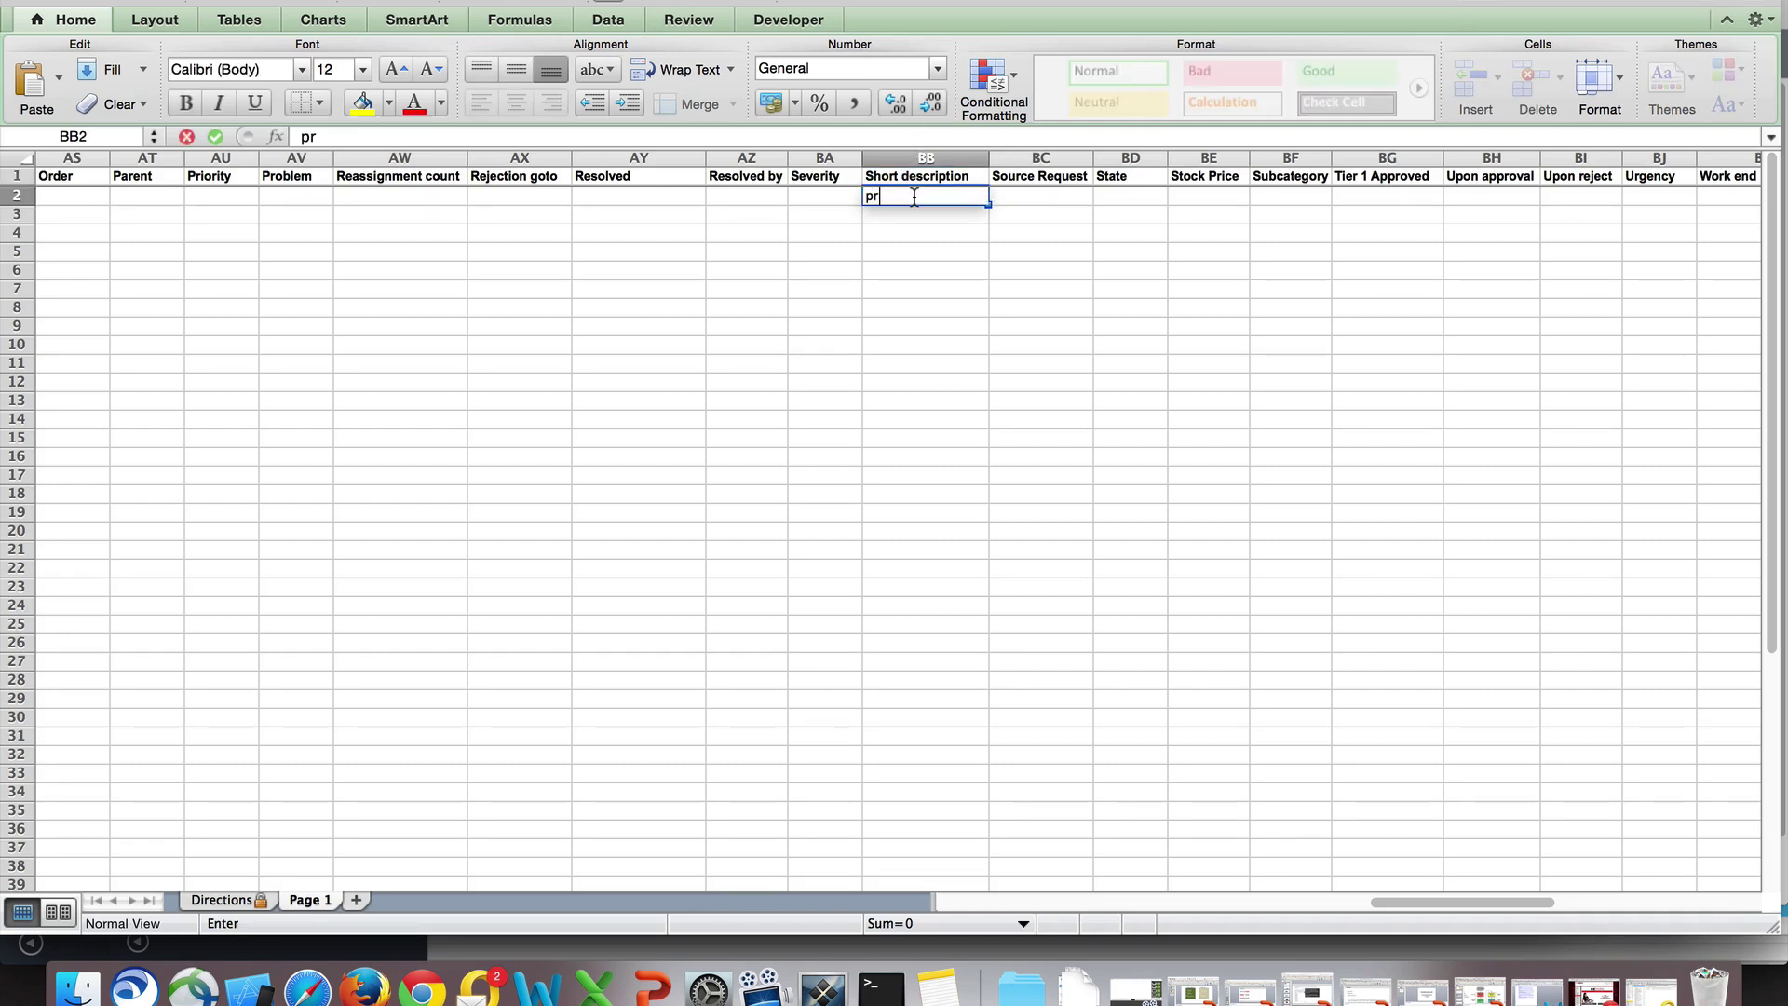
click(995, 308)
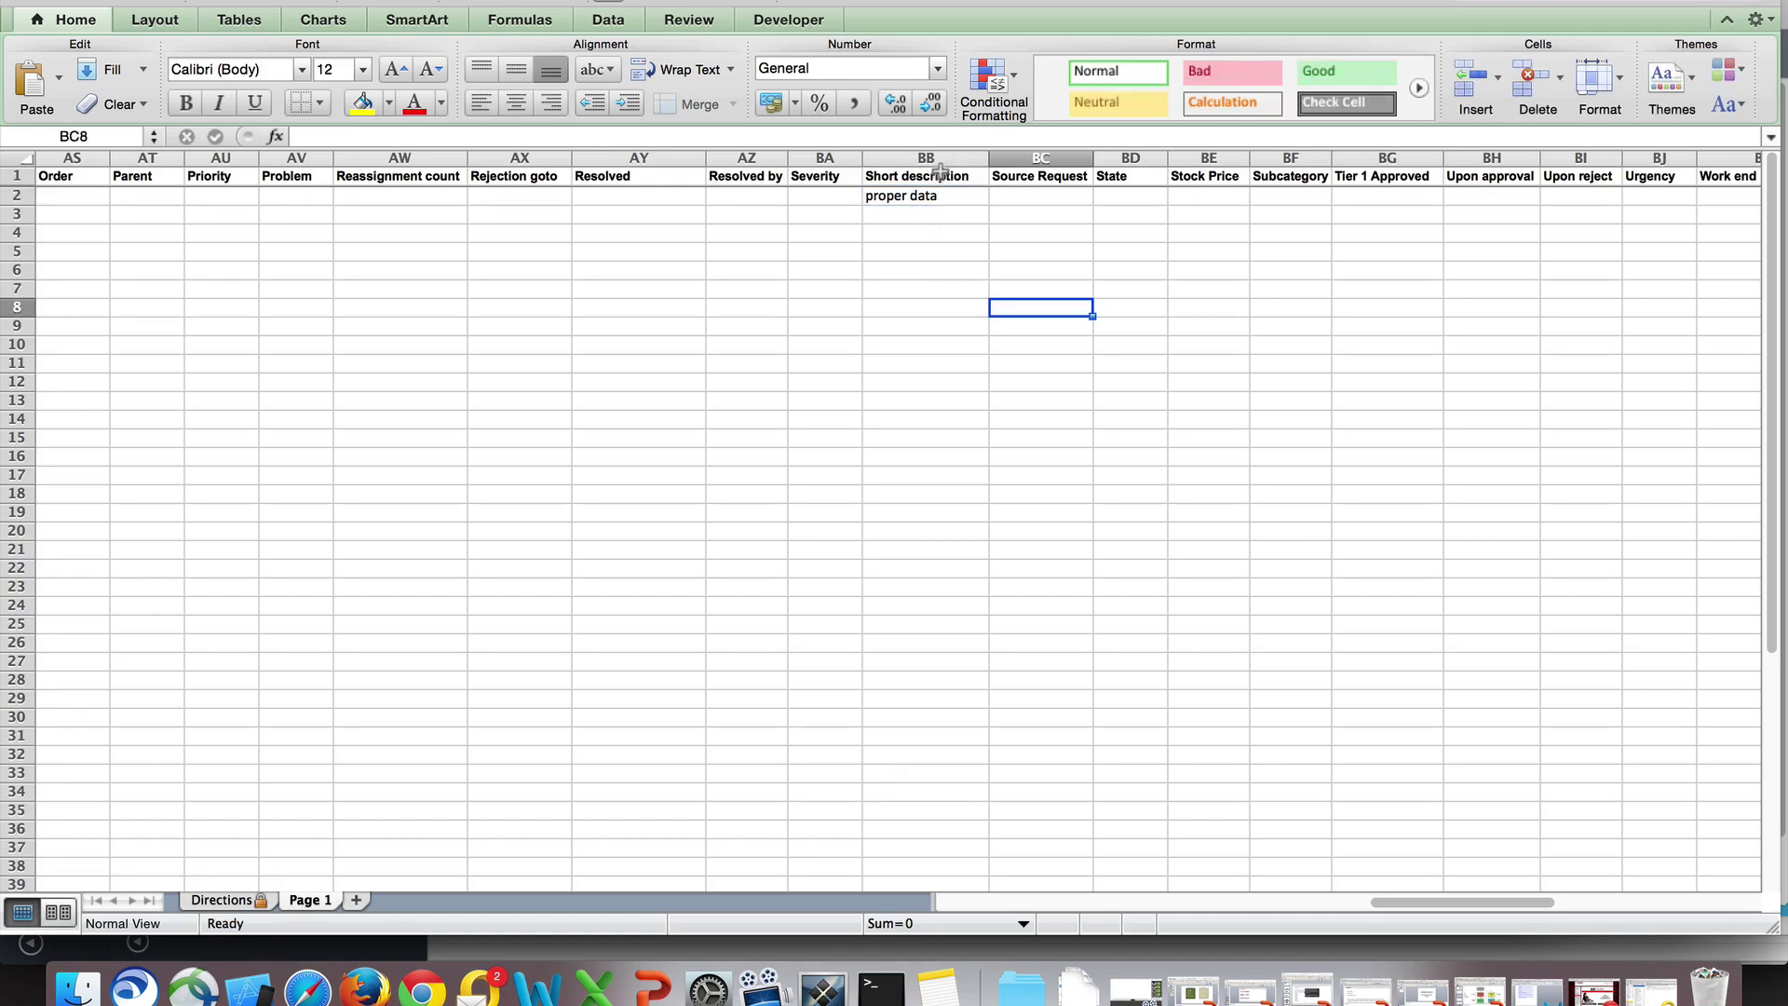
click(946, 343)
key(super+s)
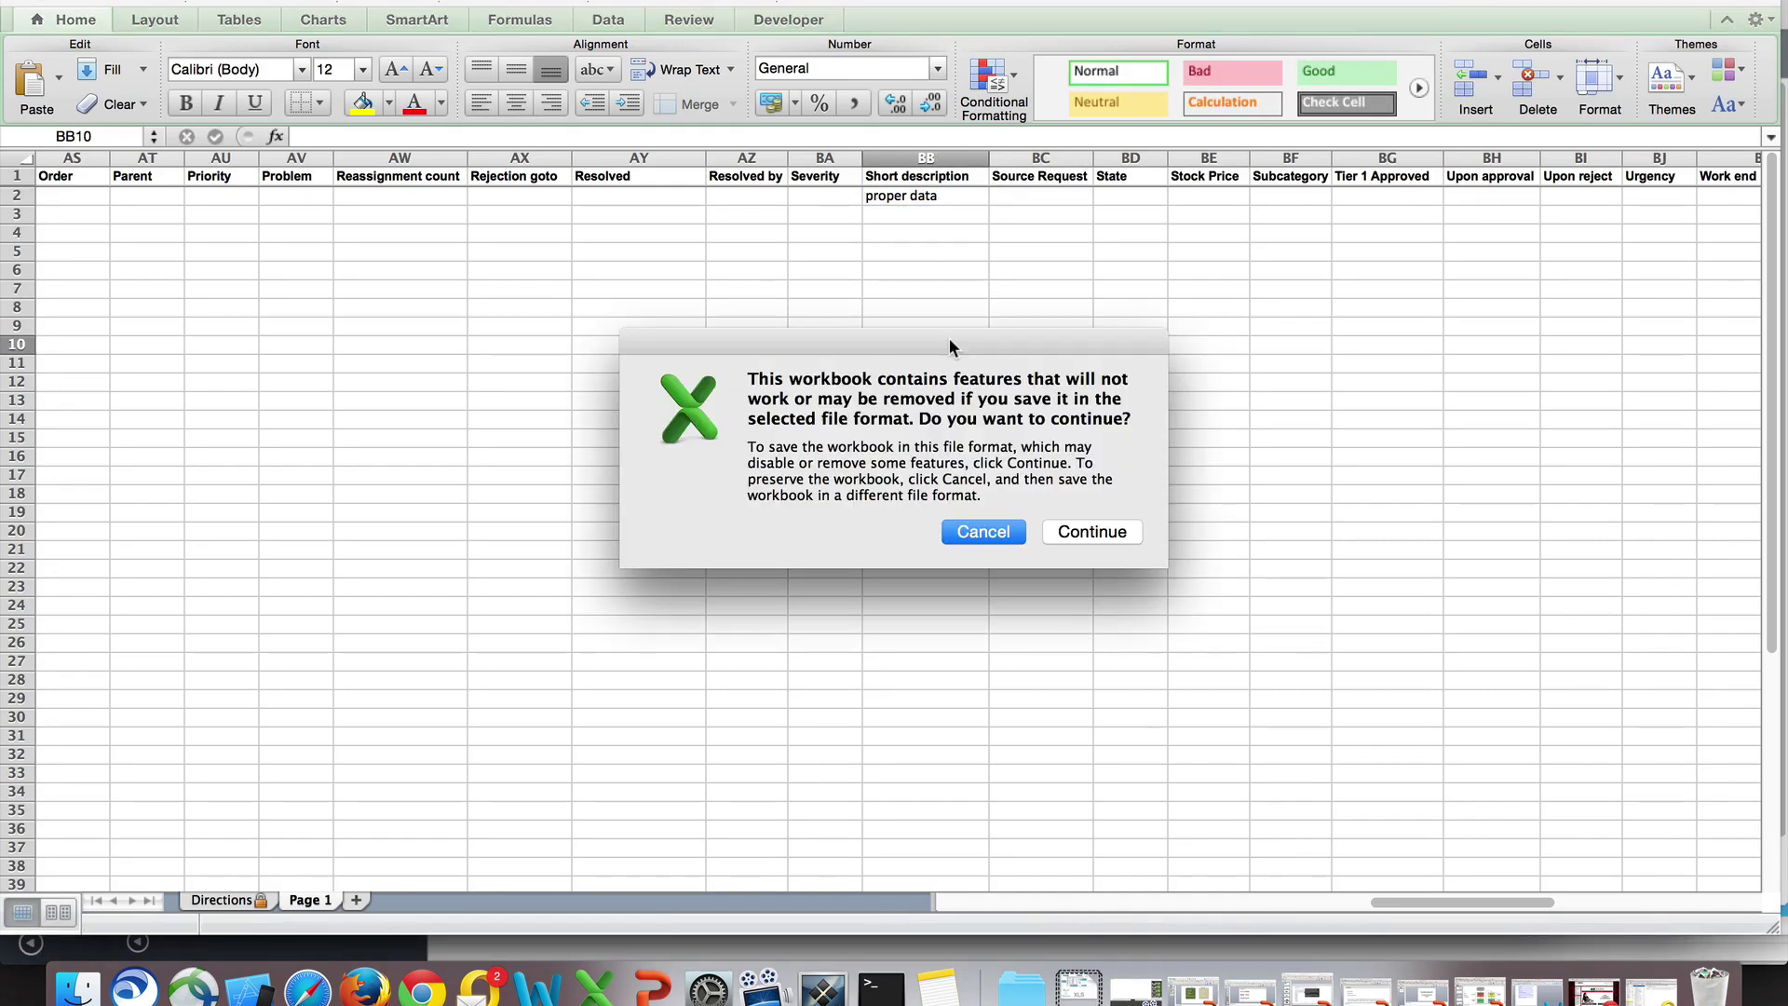
click(1093, 527)
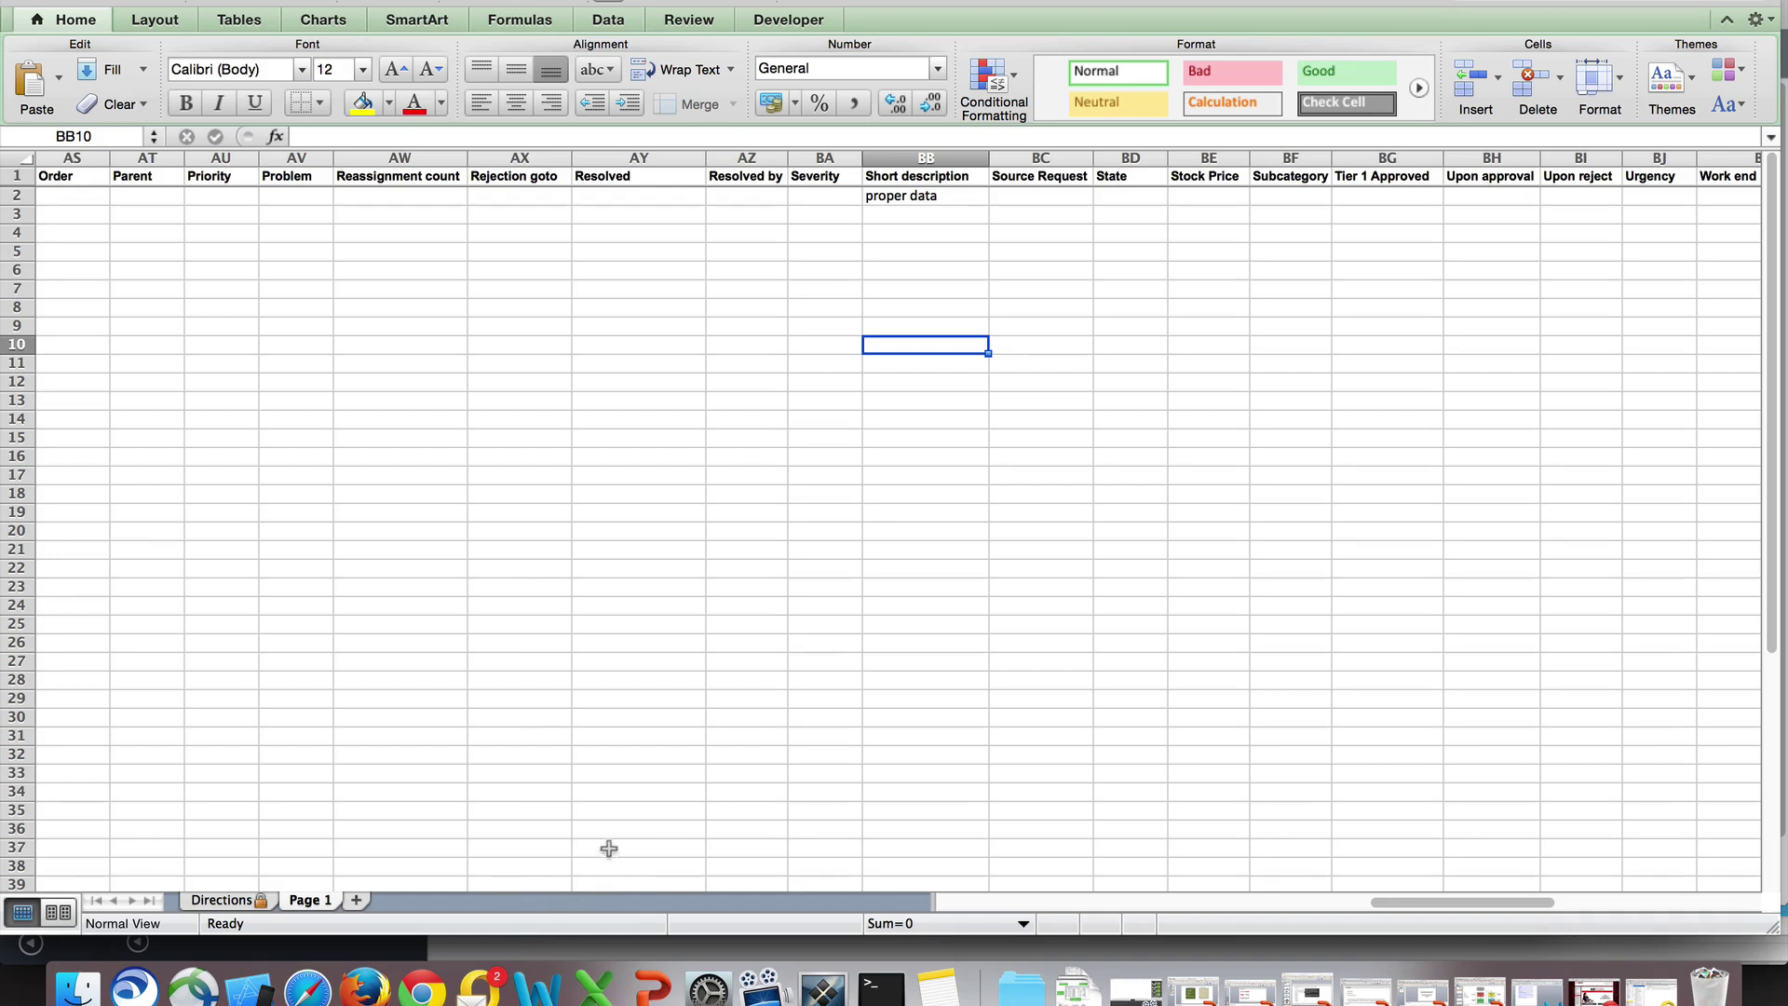
Return to the ServiceNow Express import page, upload incident (14).xls from Downloads and open the import preview
key(ctrl+Left)
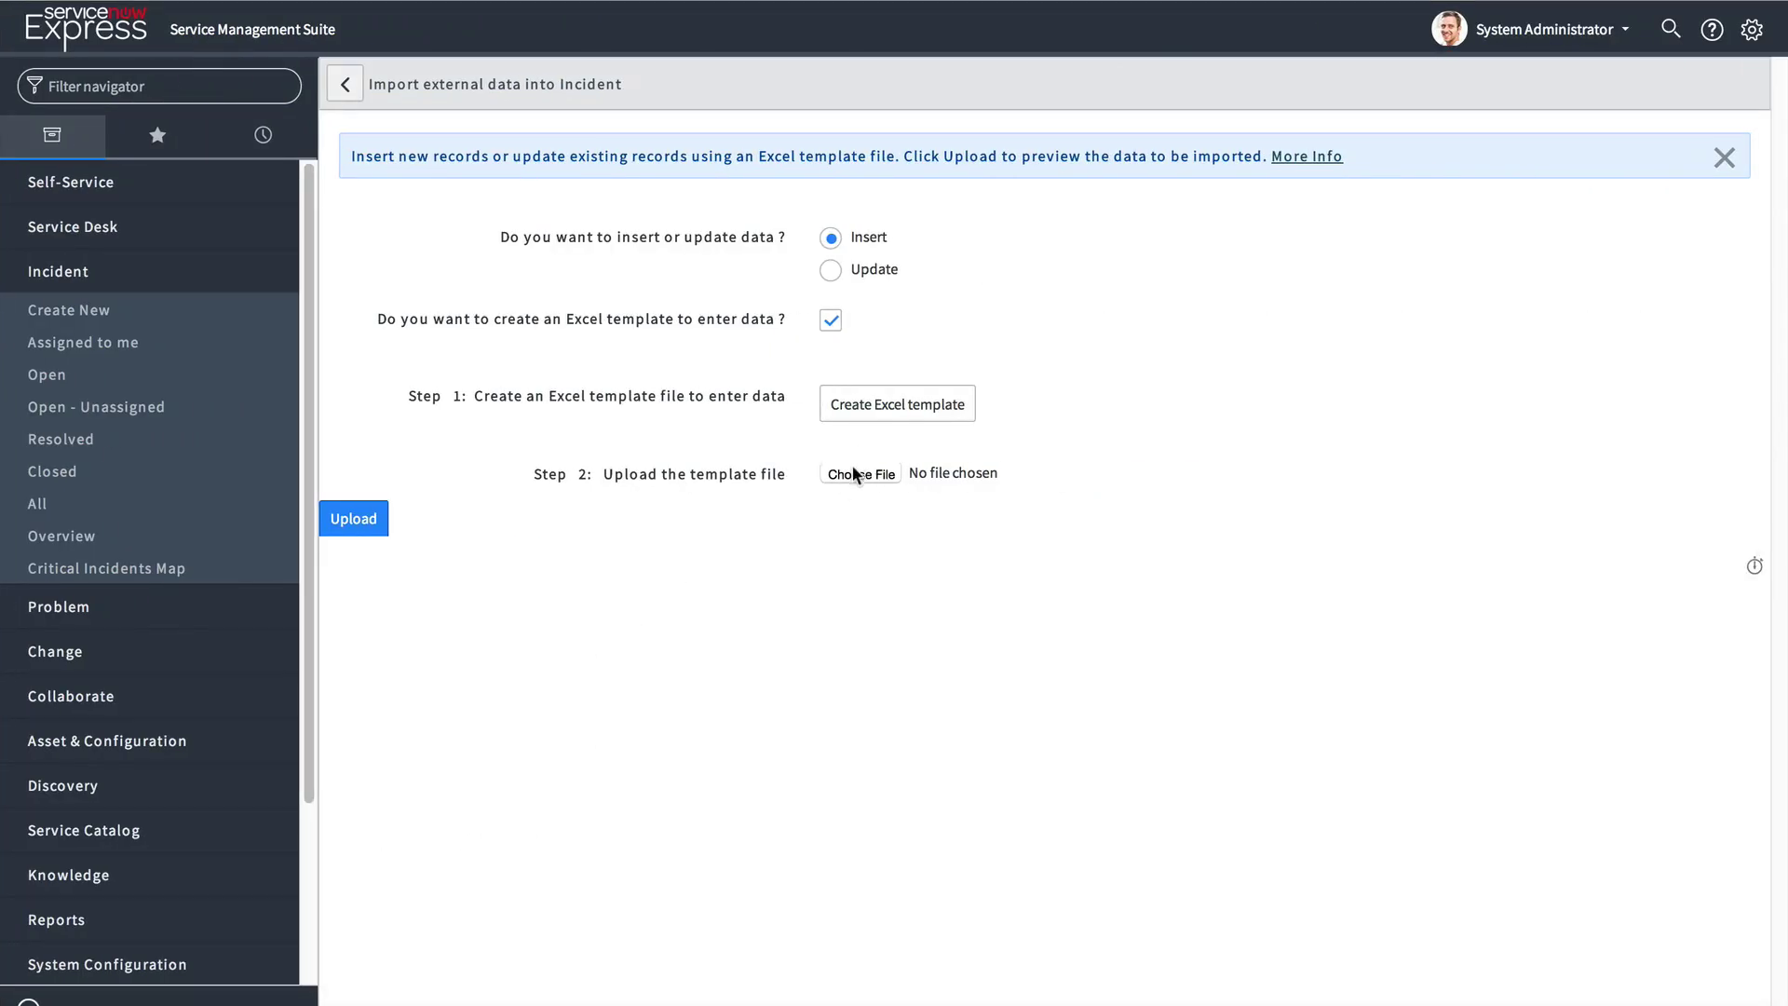
click(861, 474)
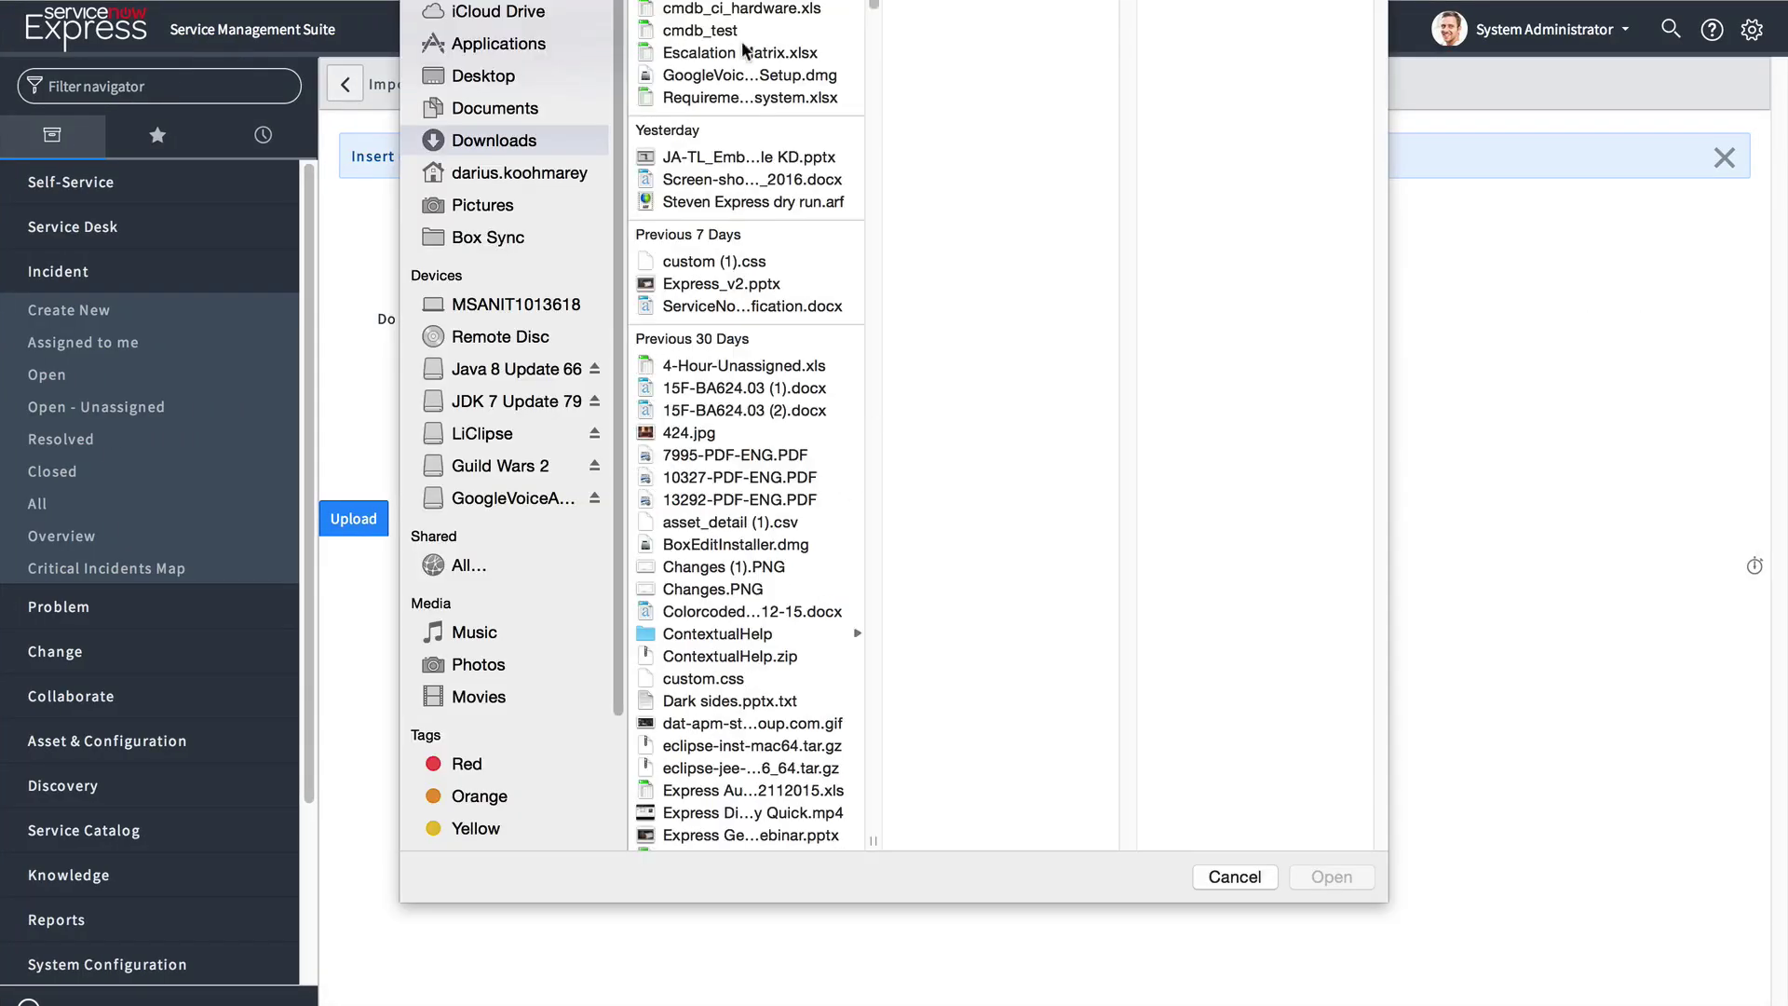
drag(869, 594, 873, 803)
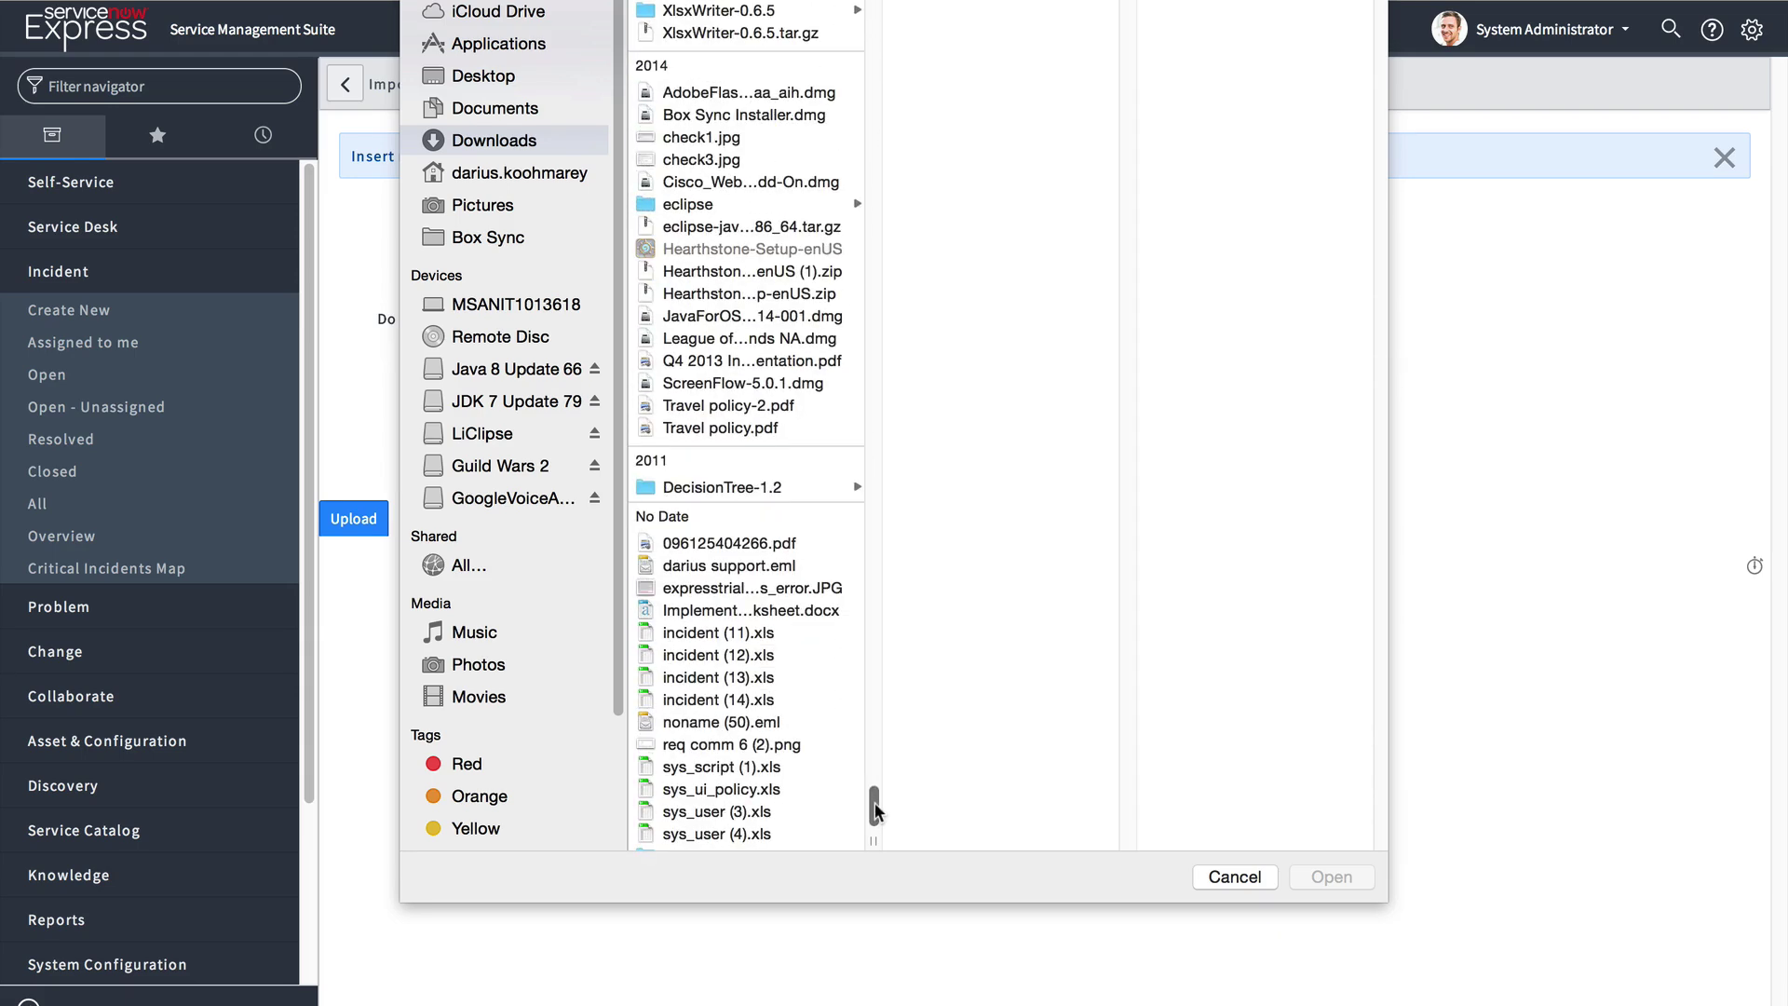
click(736, 701)
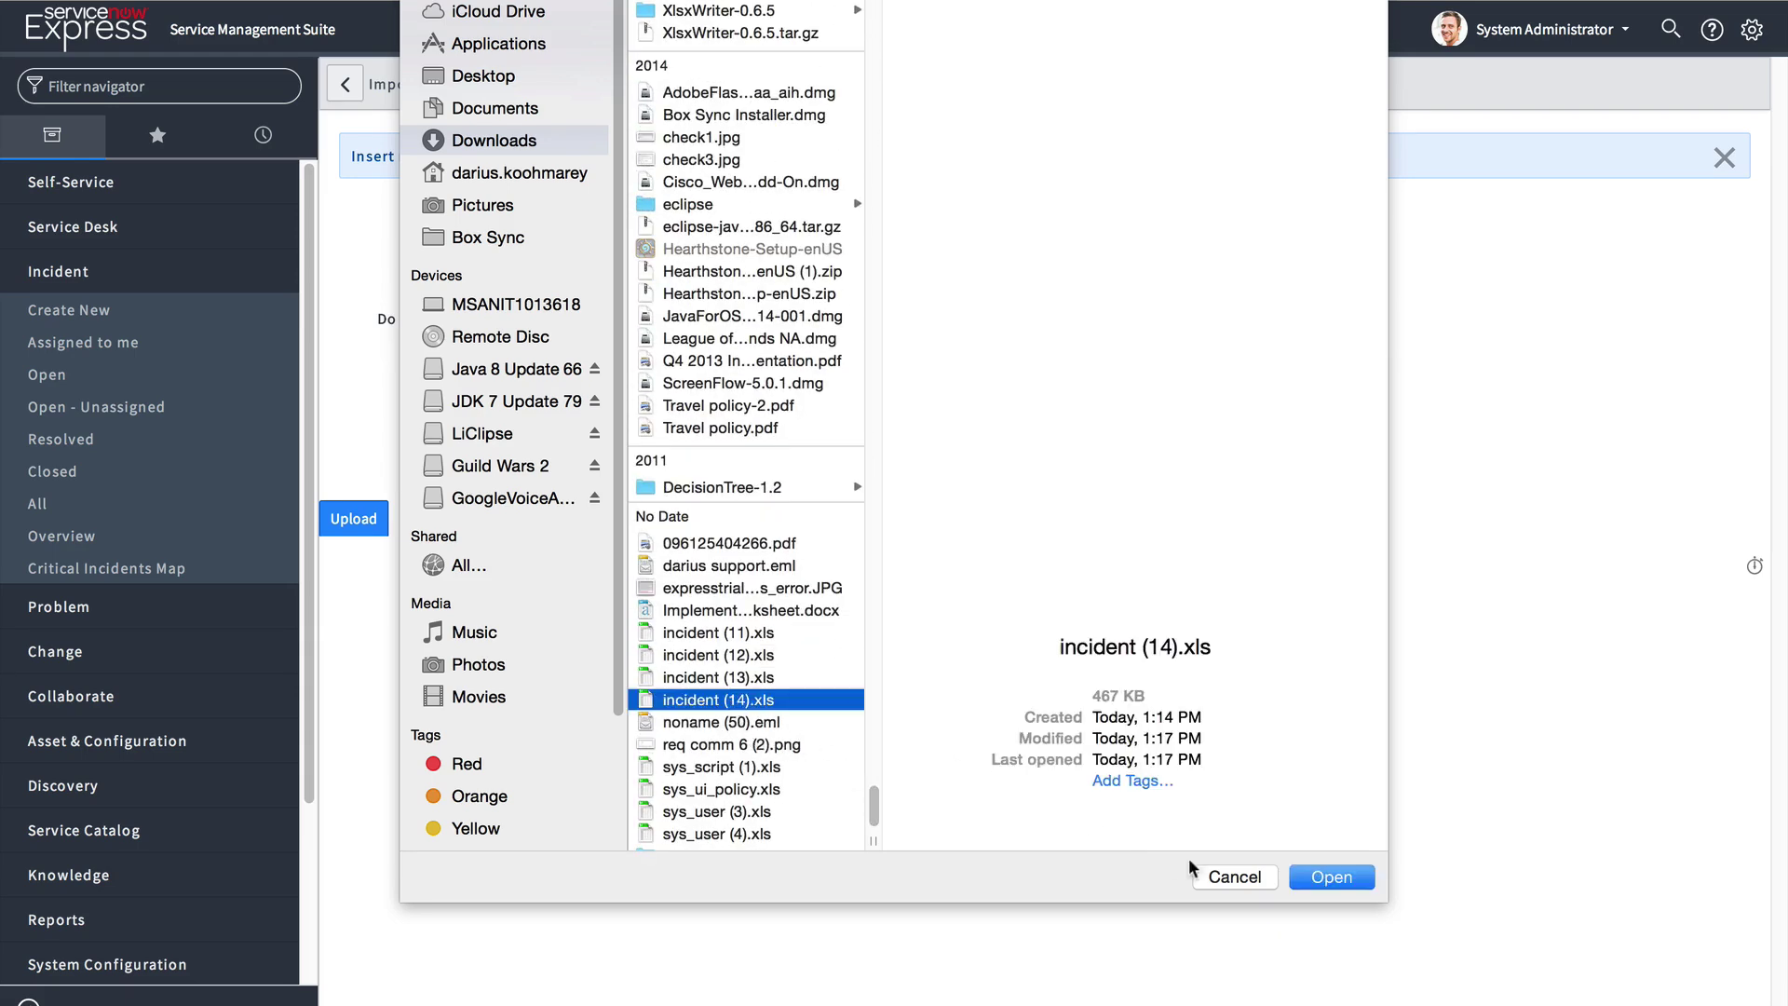
click(1313, 876)
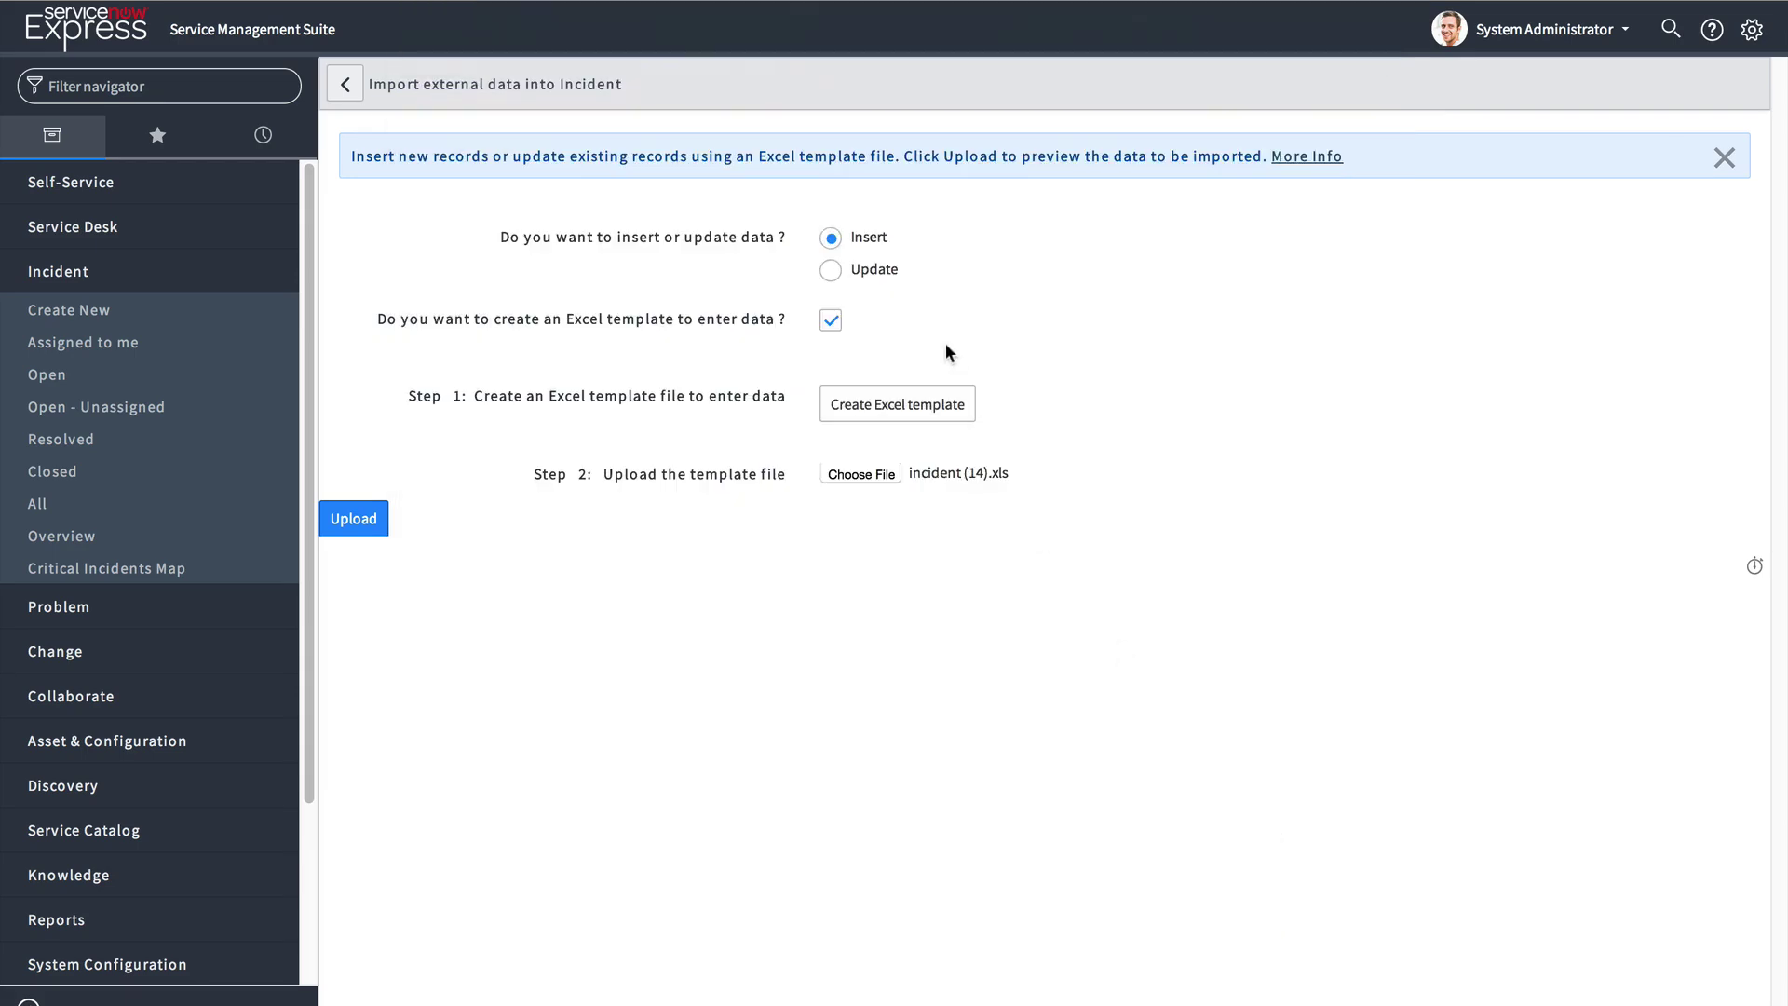
click(354, 518)
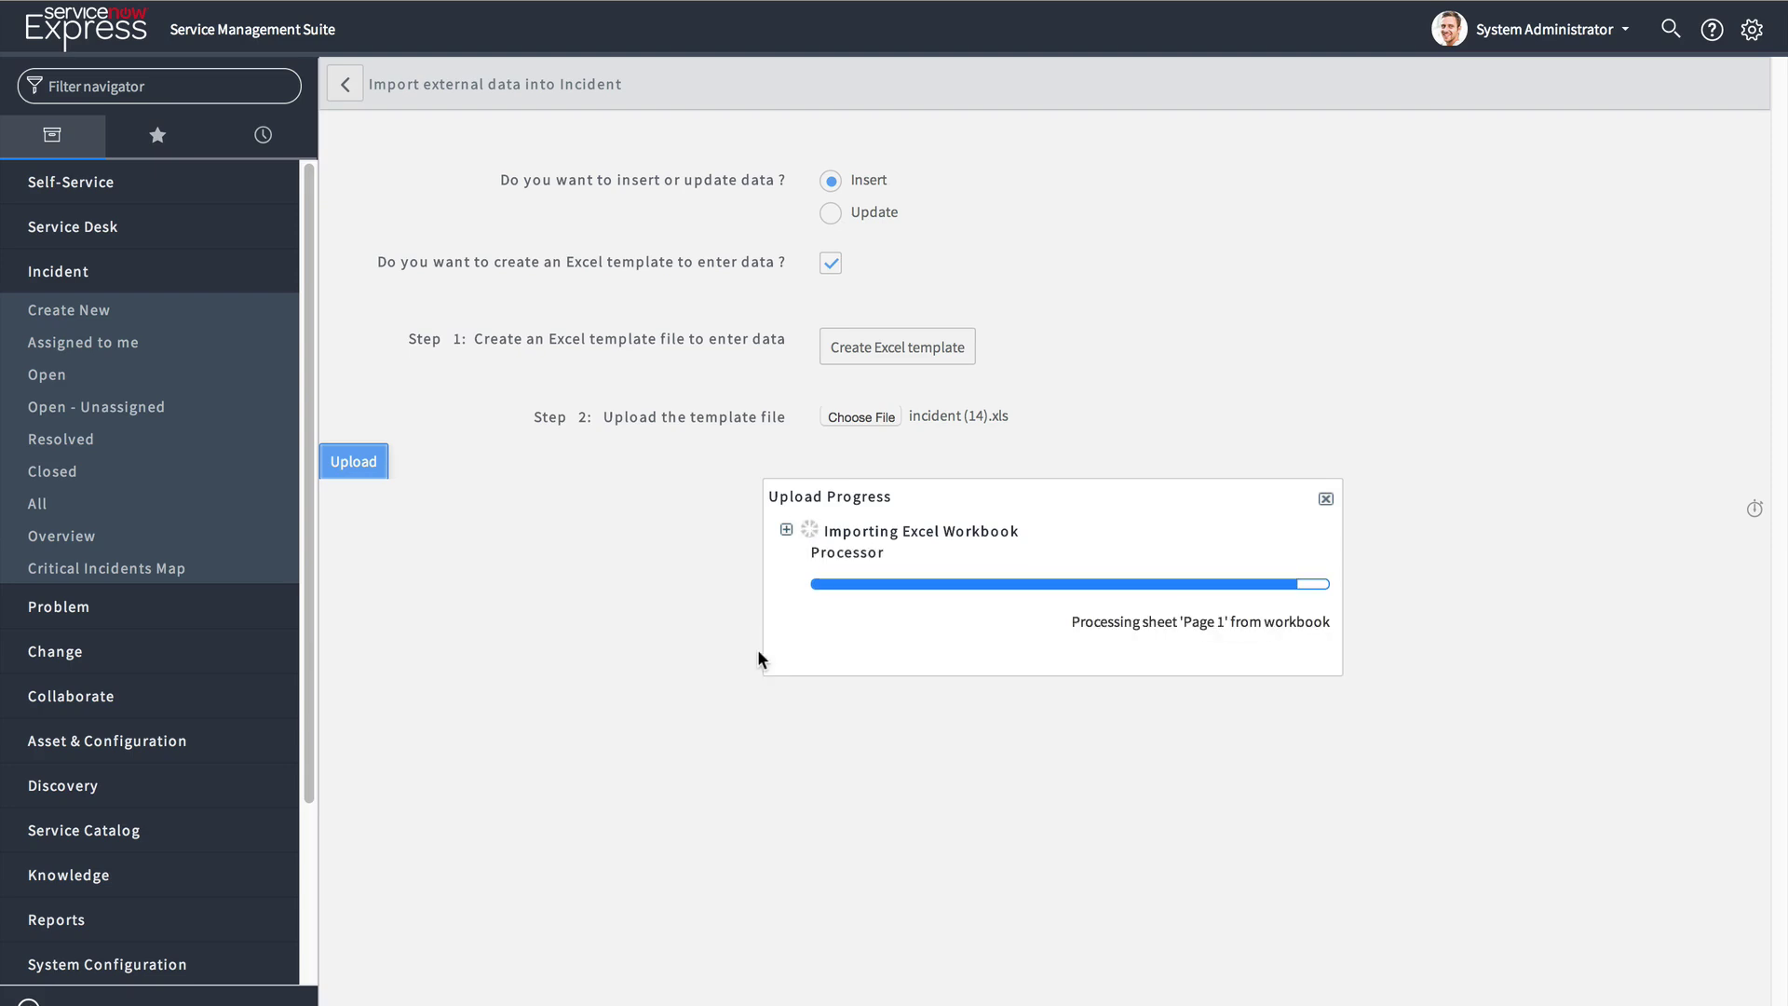
click(1290, 658)
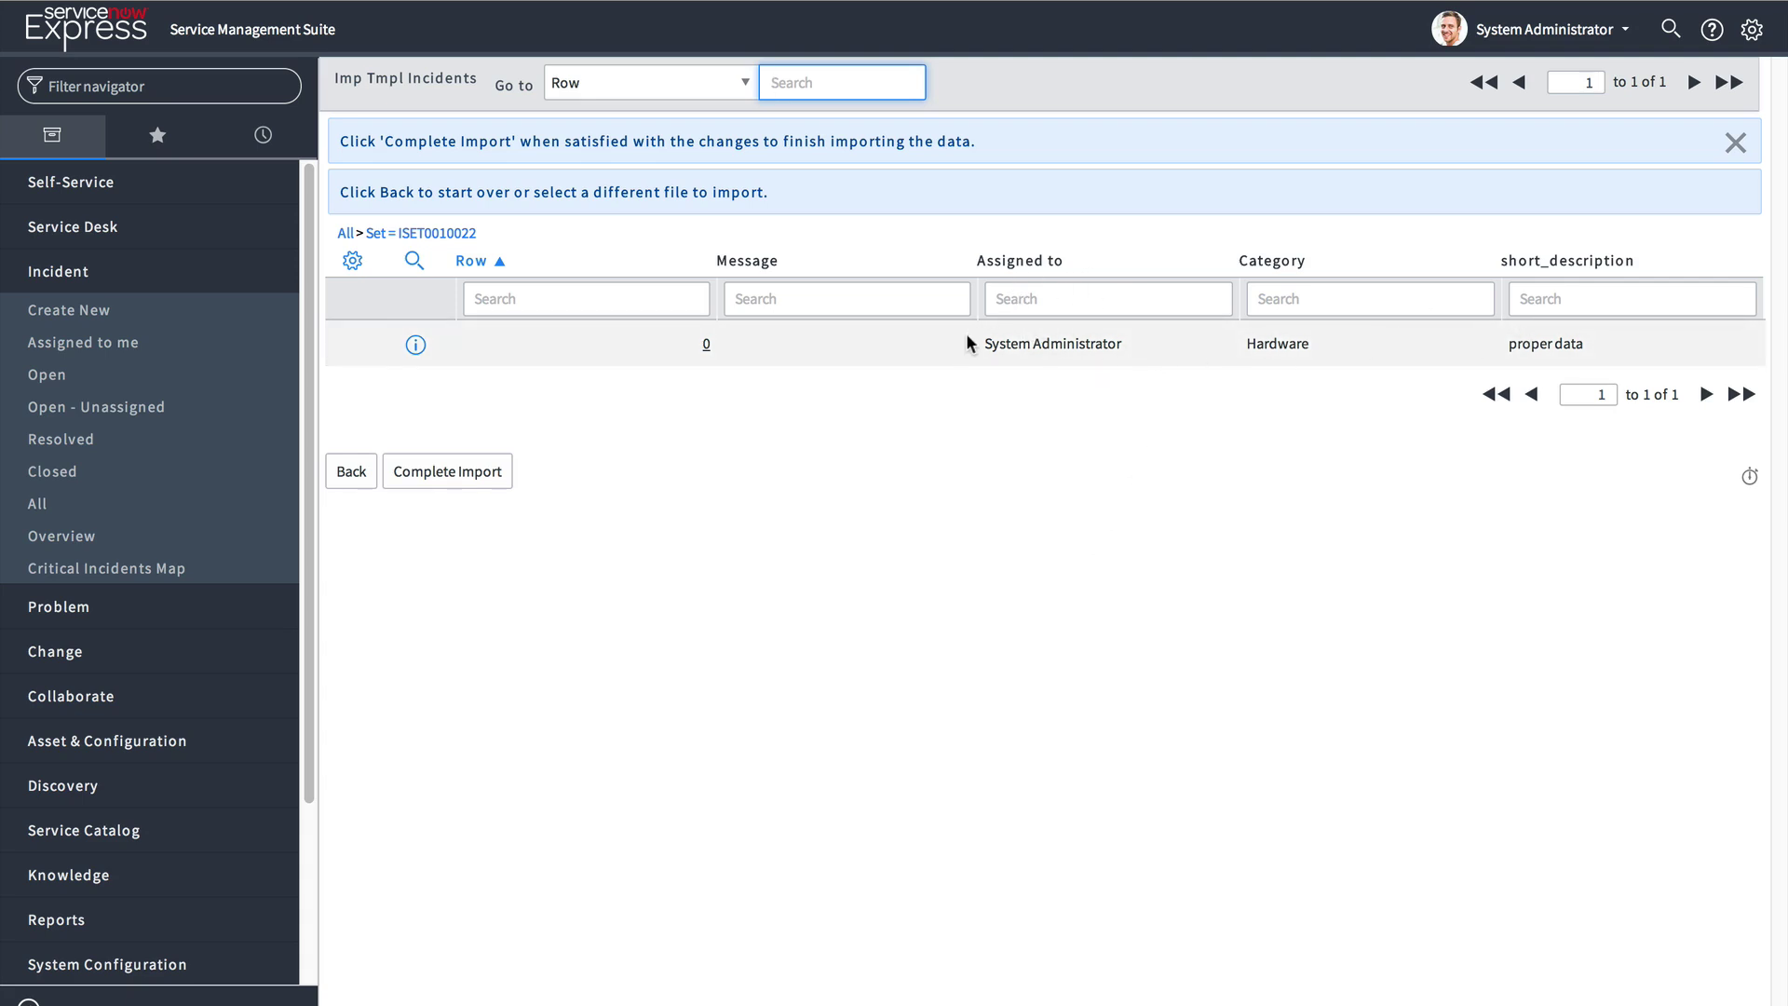
Inspect the Assigned to, Category and short_description values of the row in the import preview without changing them
double_click(1059, 346)
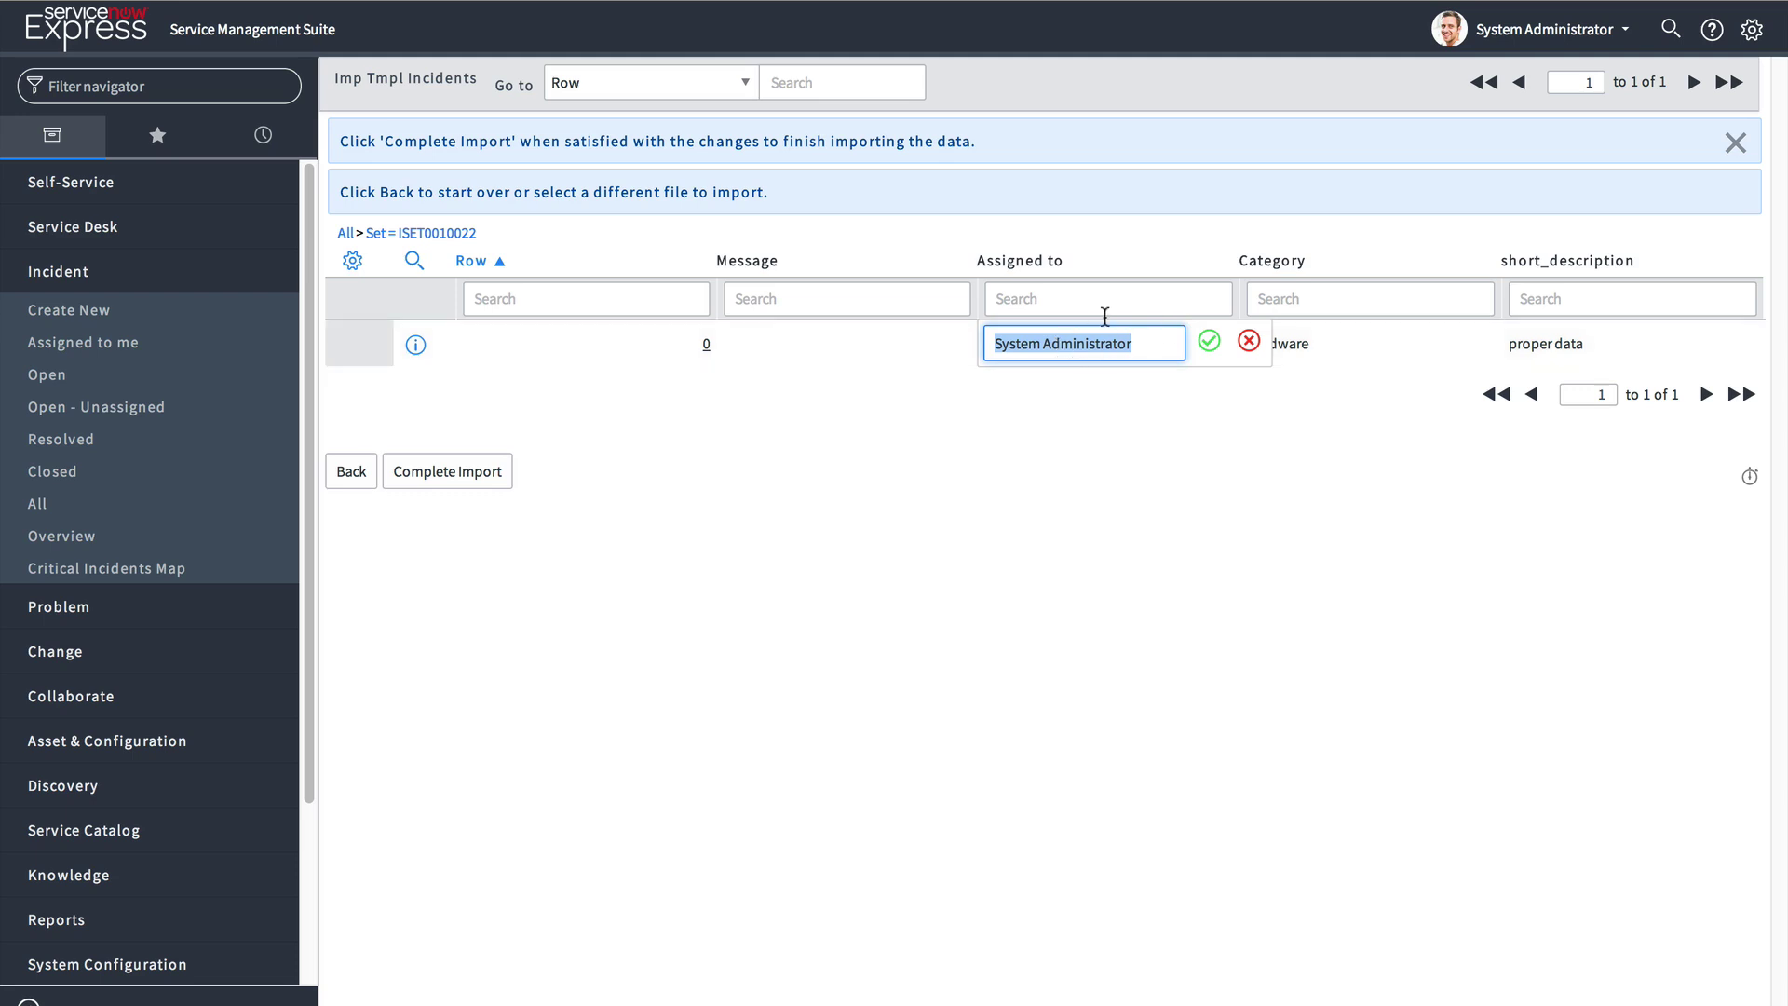
click(1157, 345)
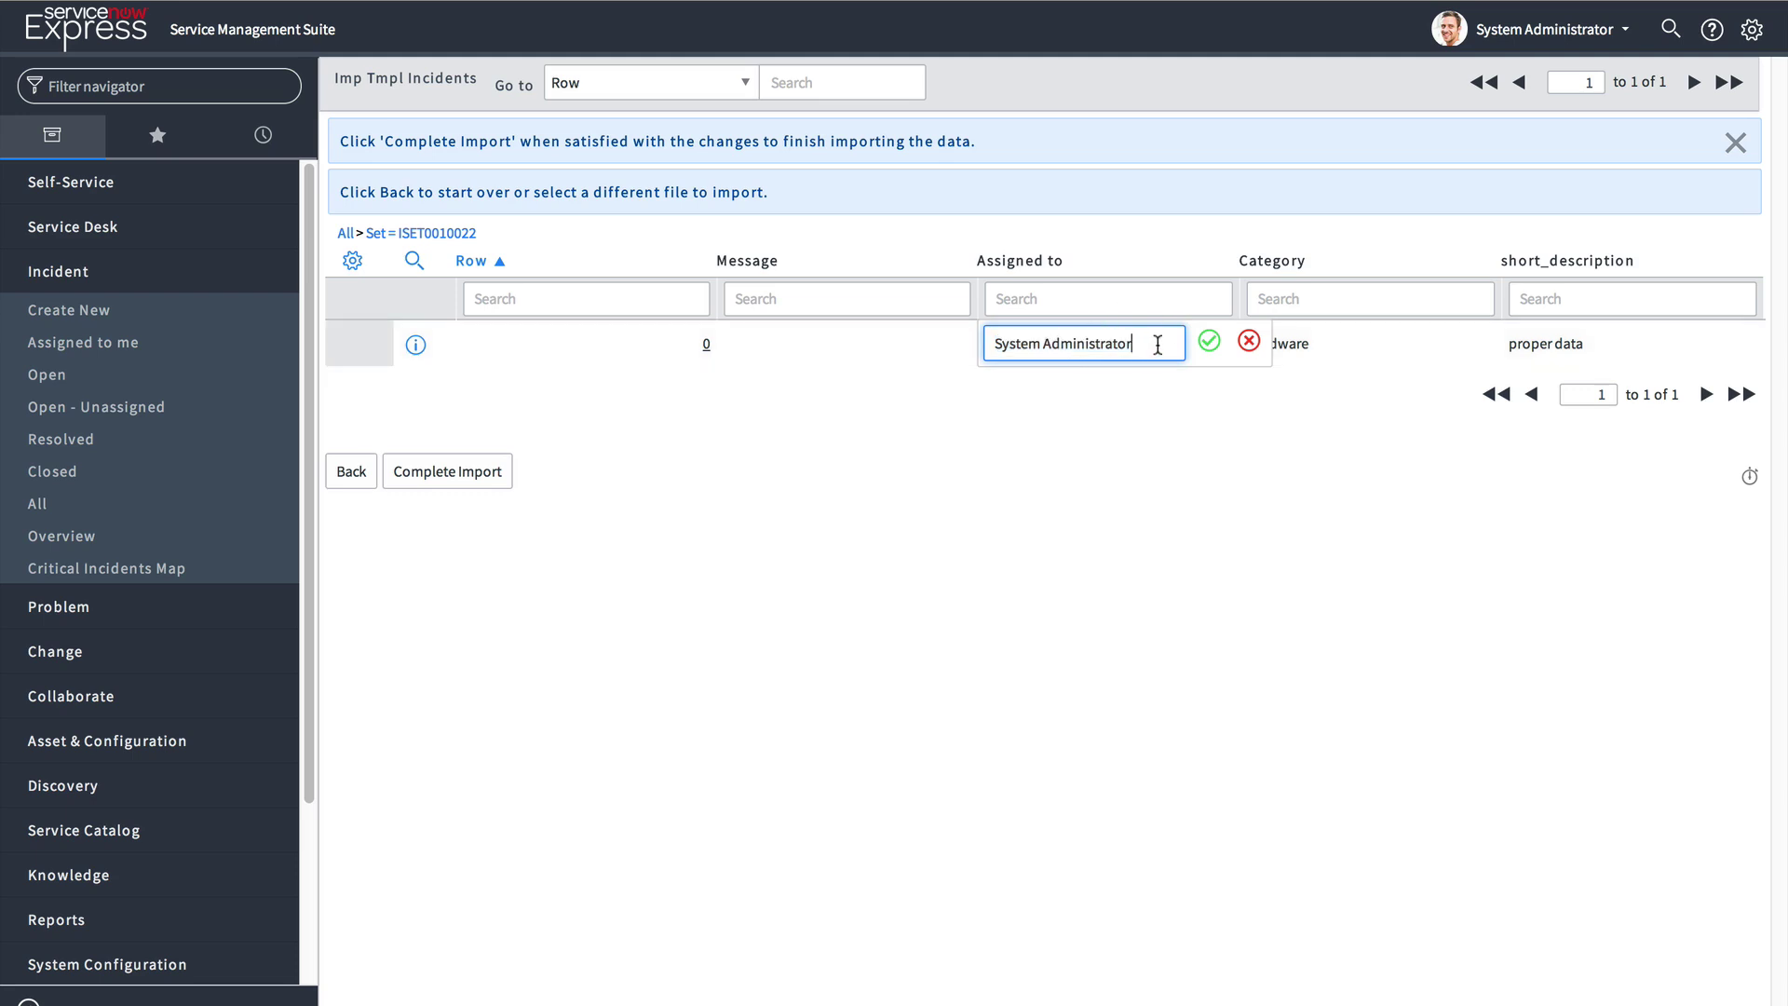
click(1246, 346)
click(1289, 350)
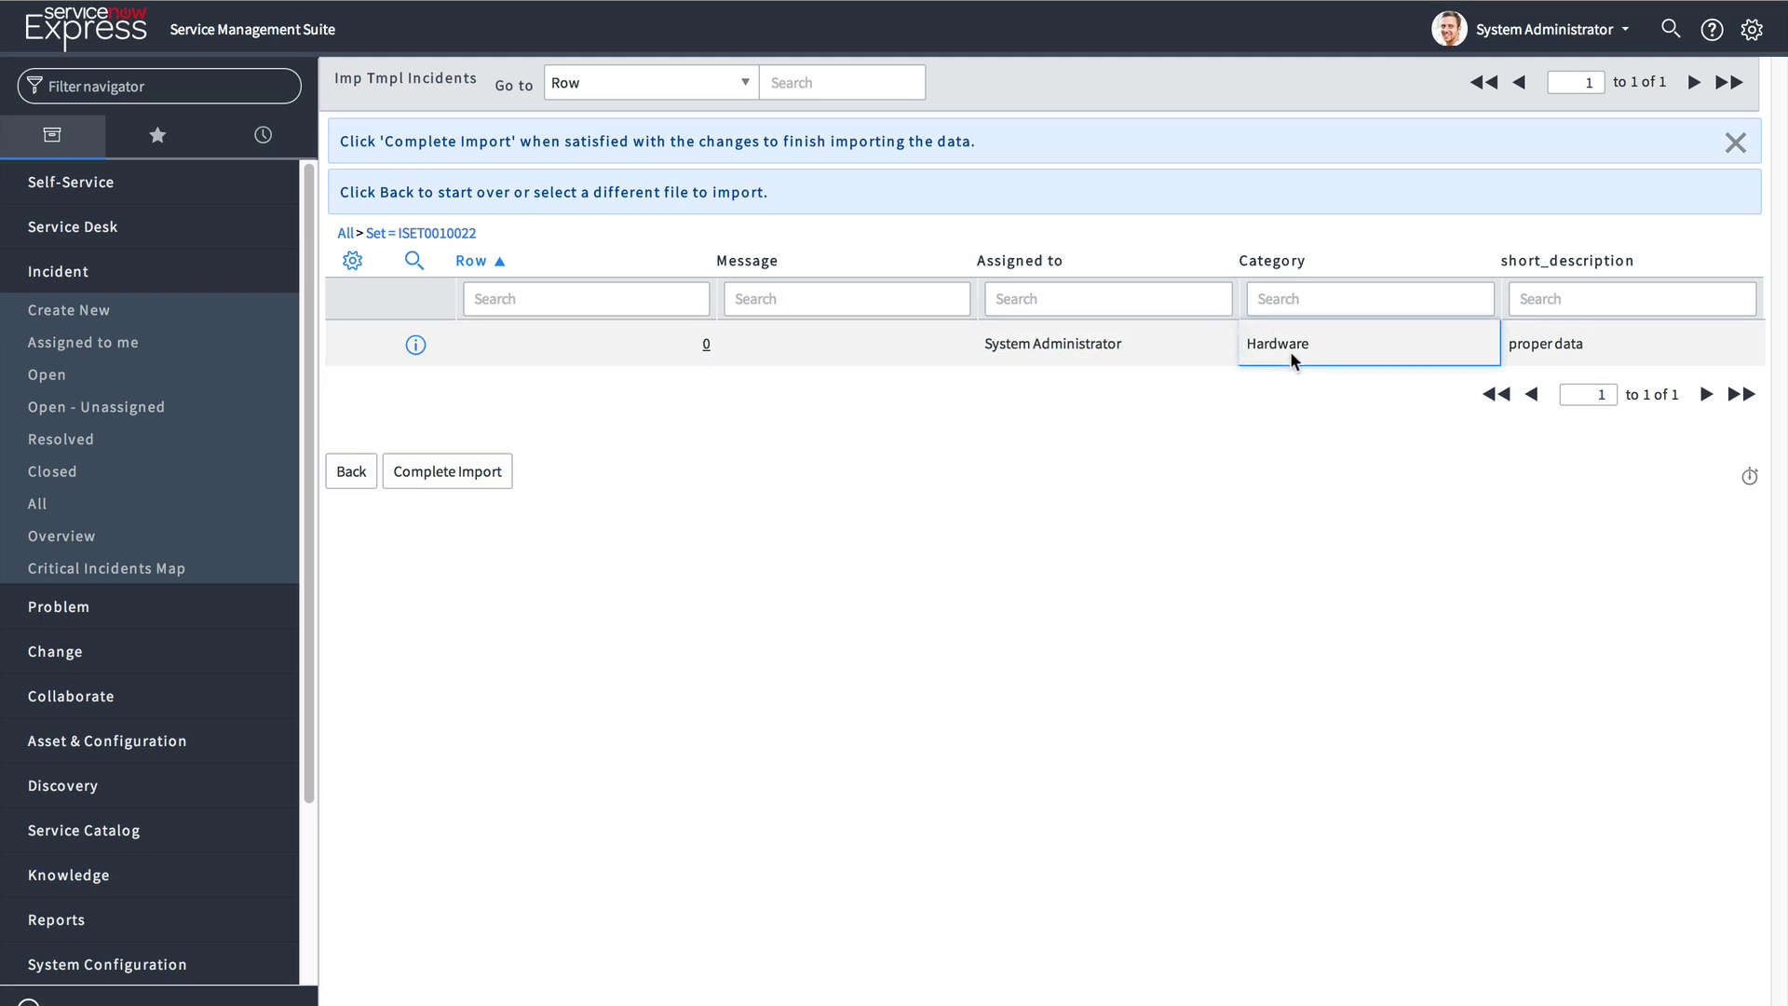
click(1571, 345)
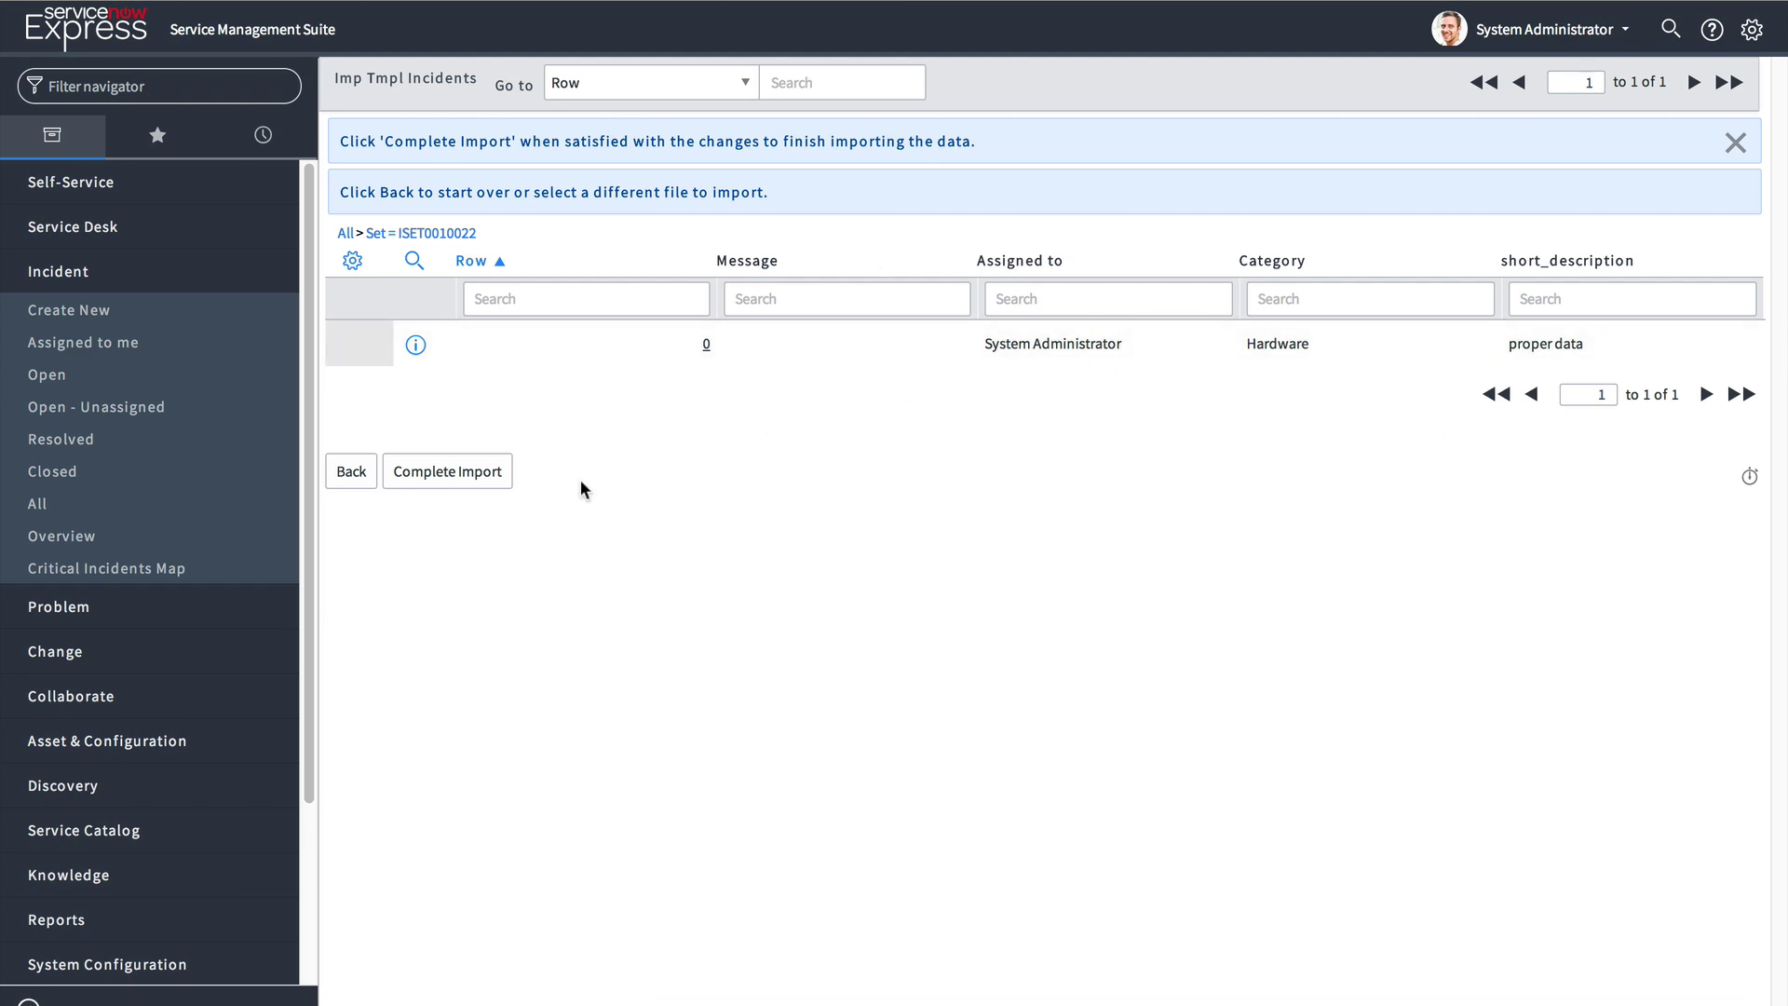
Complete the incident import and open the user record of the imported incident's Assigned to person
click(491, 472)
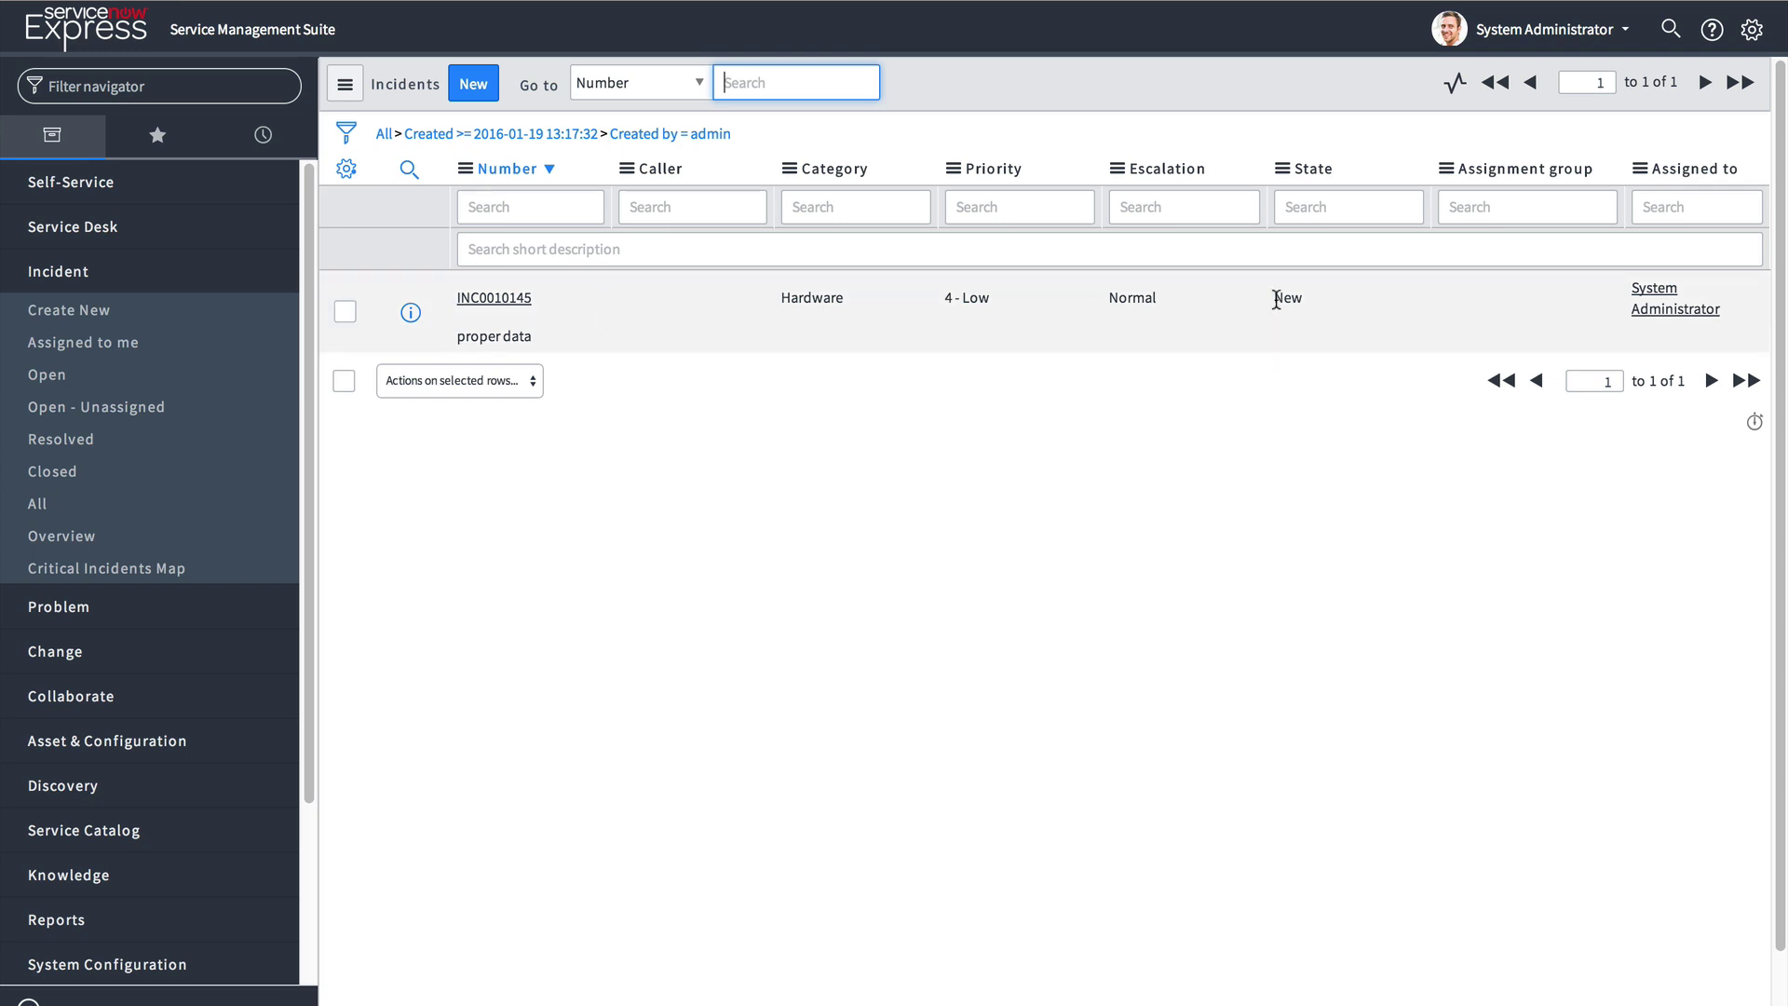
click(1660, 314)
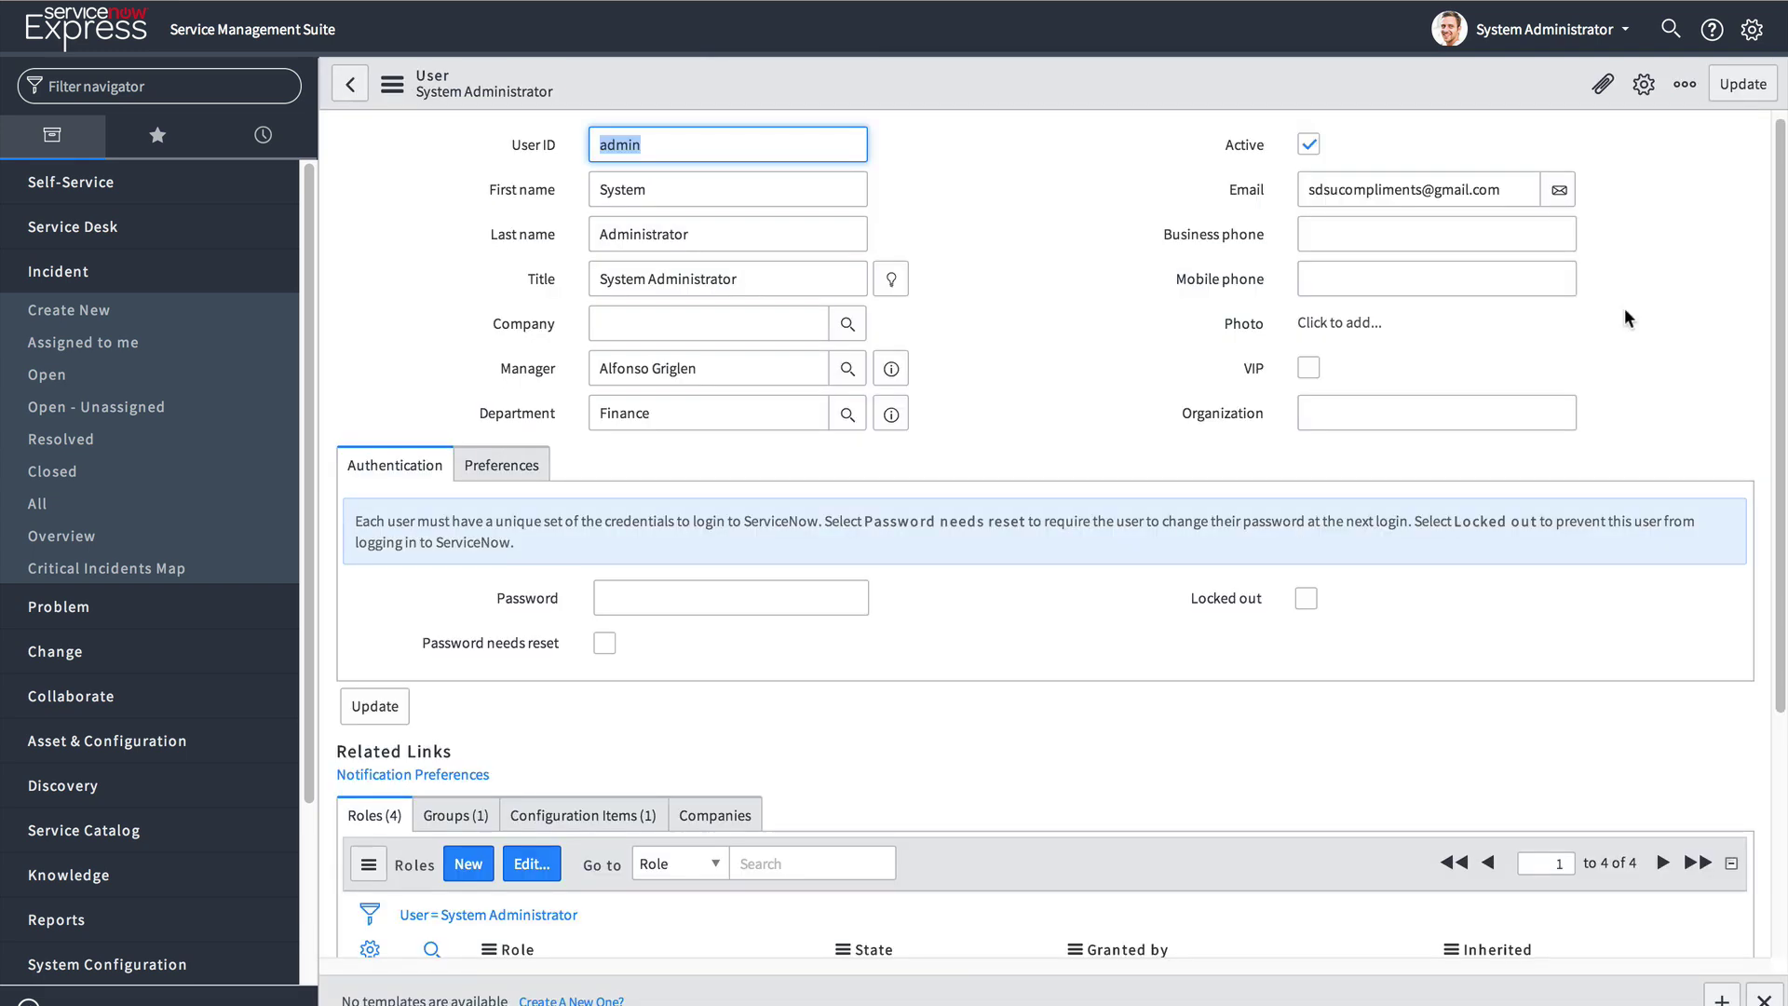
click(1015, 385)
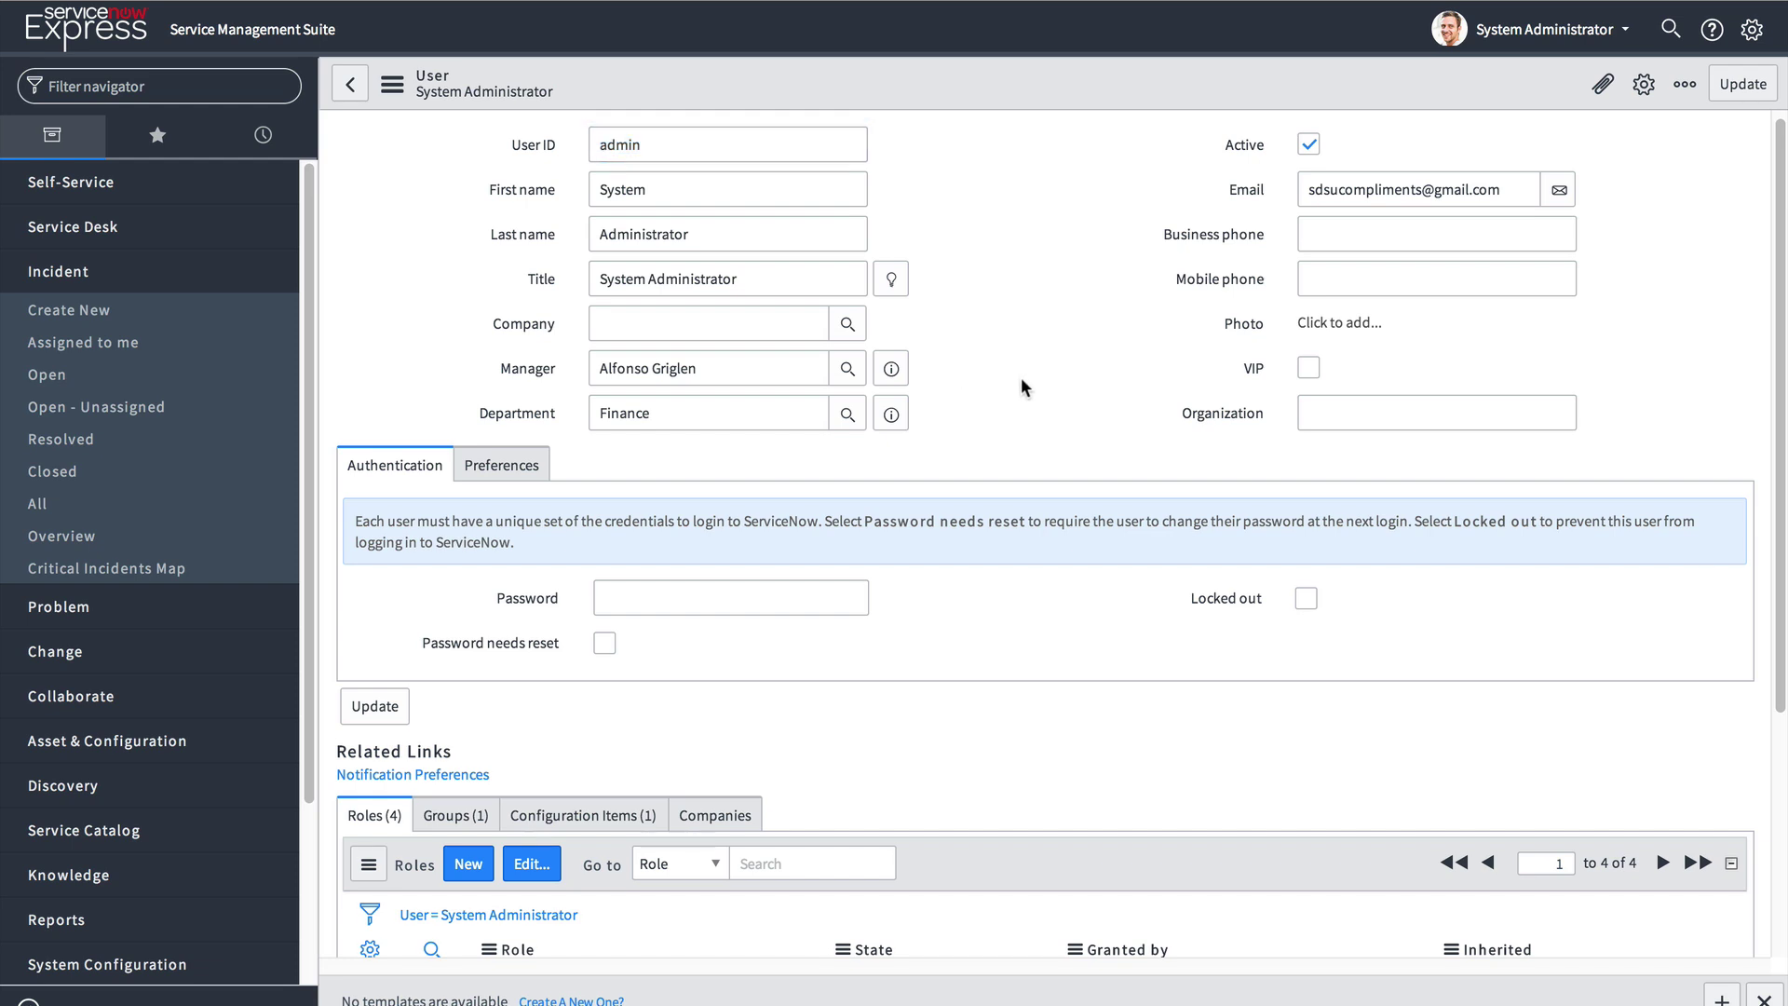
Copy the sys_id of the System Administrator user record and dismiss the copy dialog
scroll(1021, 381, down, 2)
scroll(1020, 381, up, 2)
right_click(943, 80)
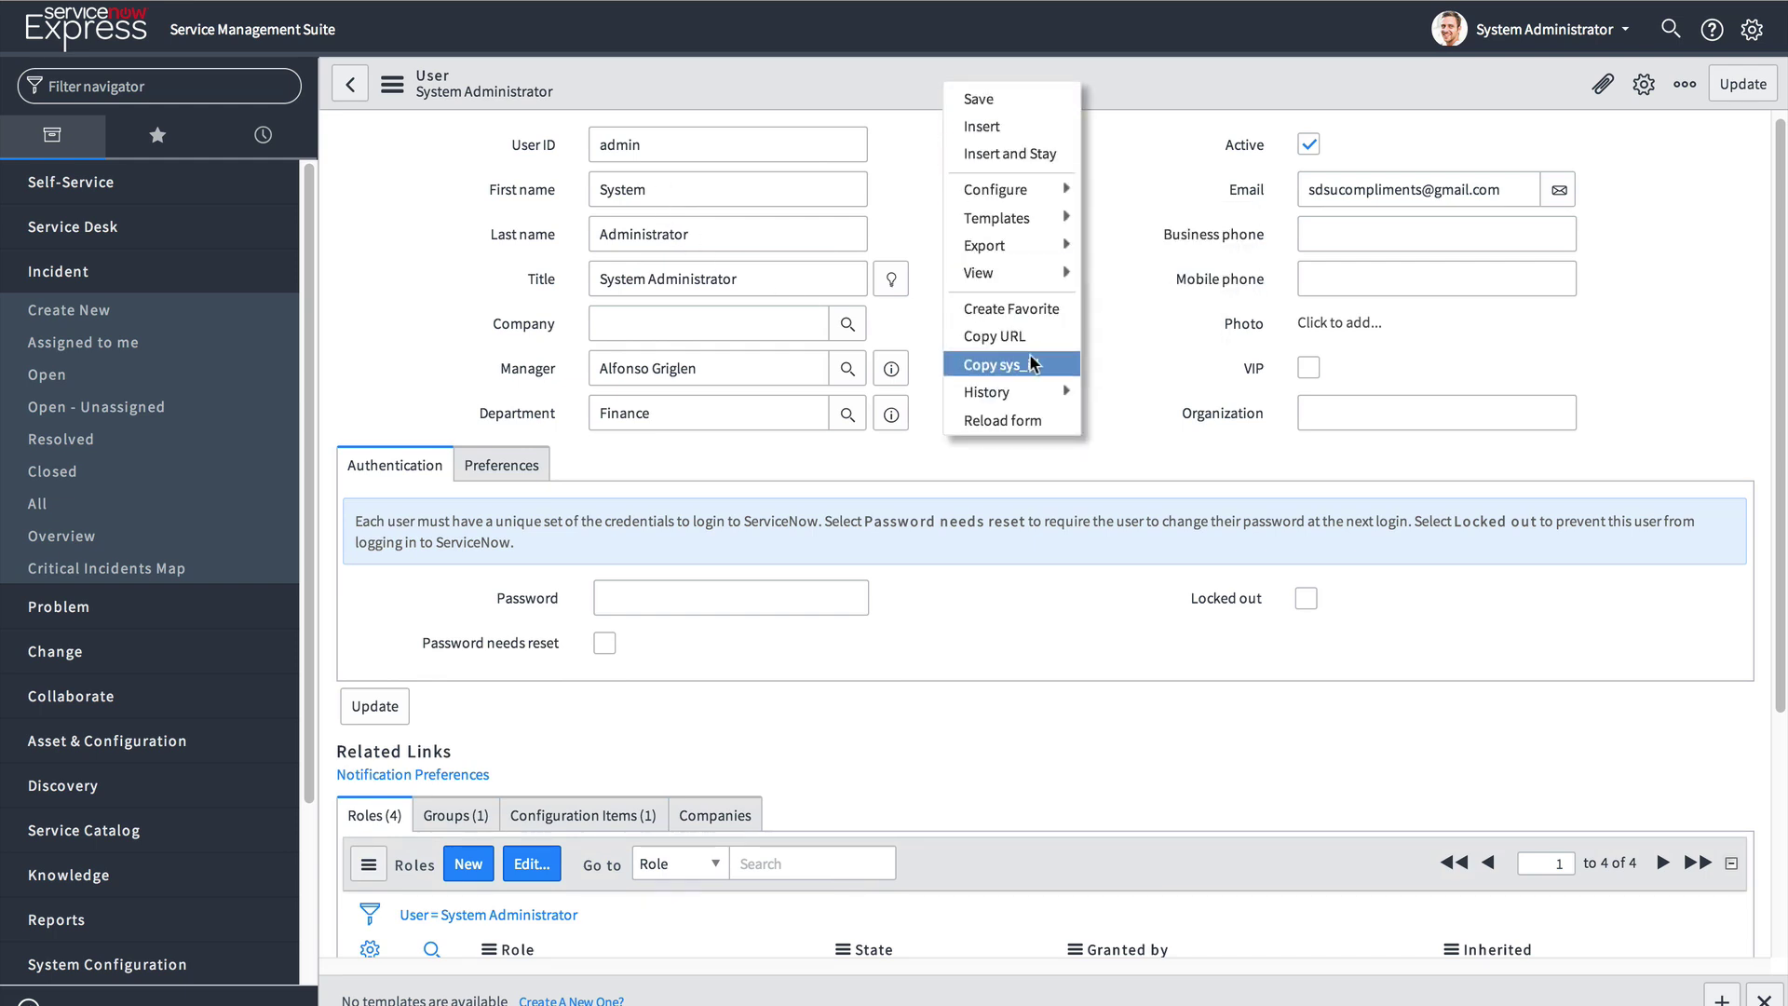
click(1030, 364)
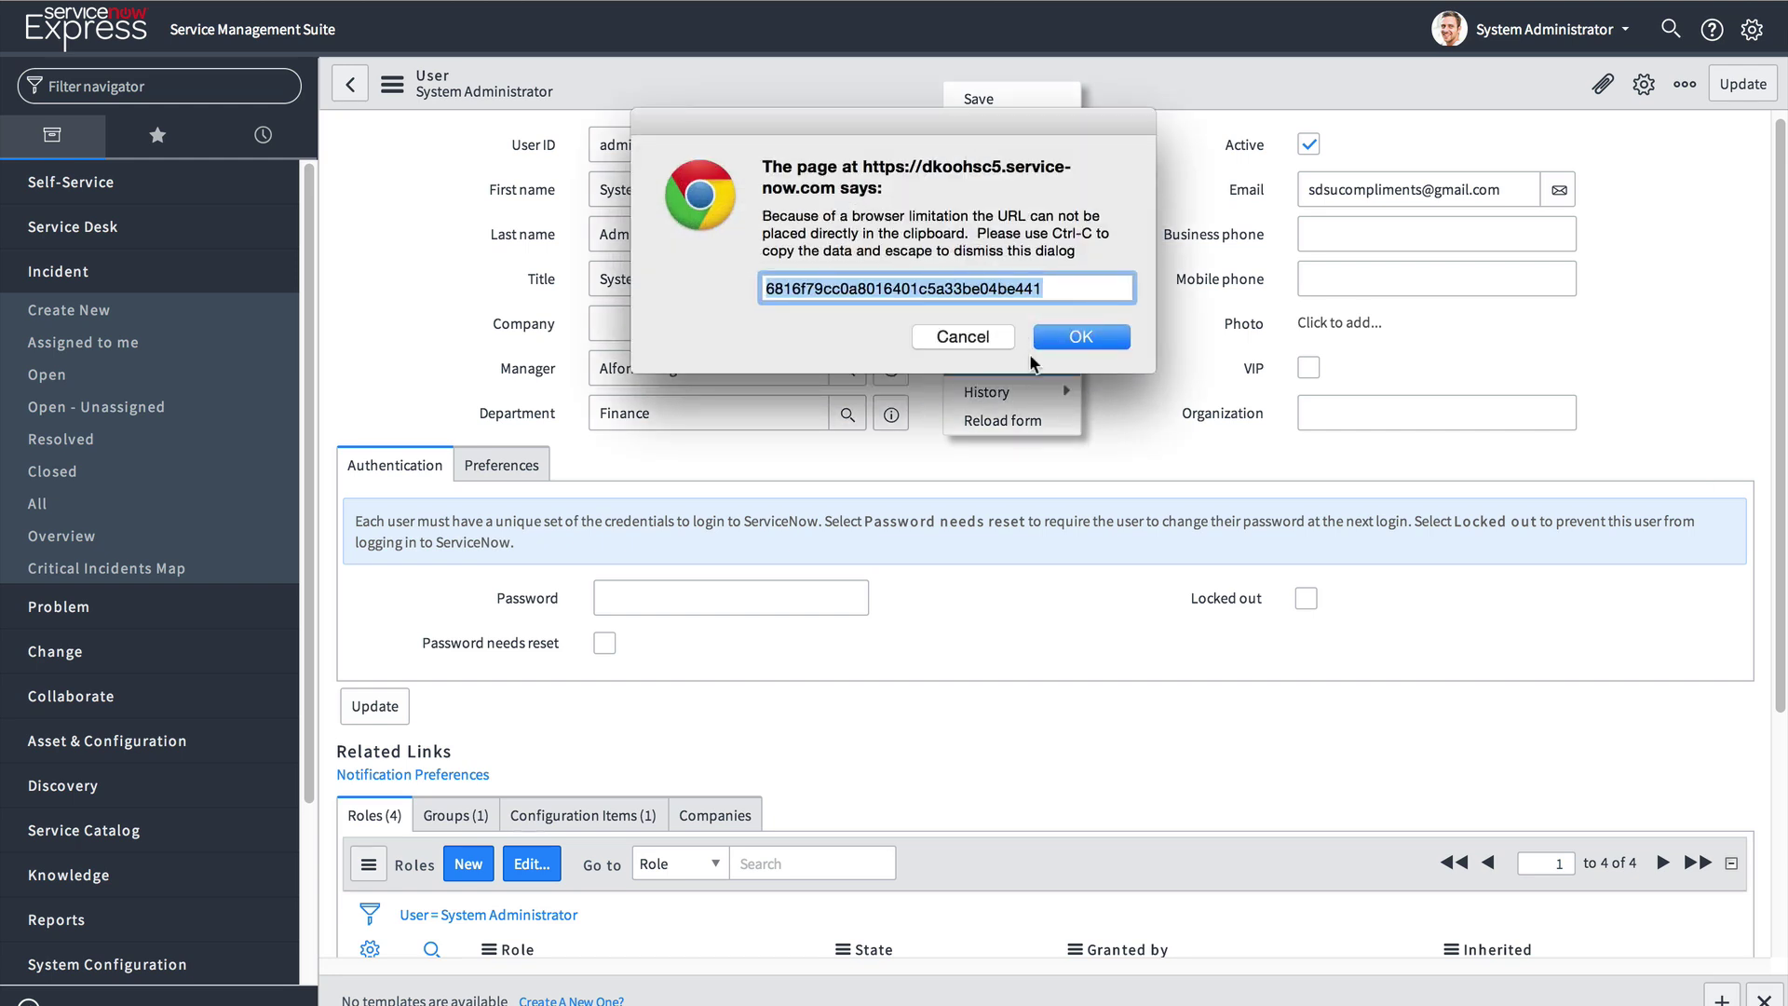
click(985, 333)
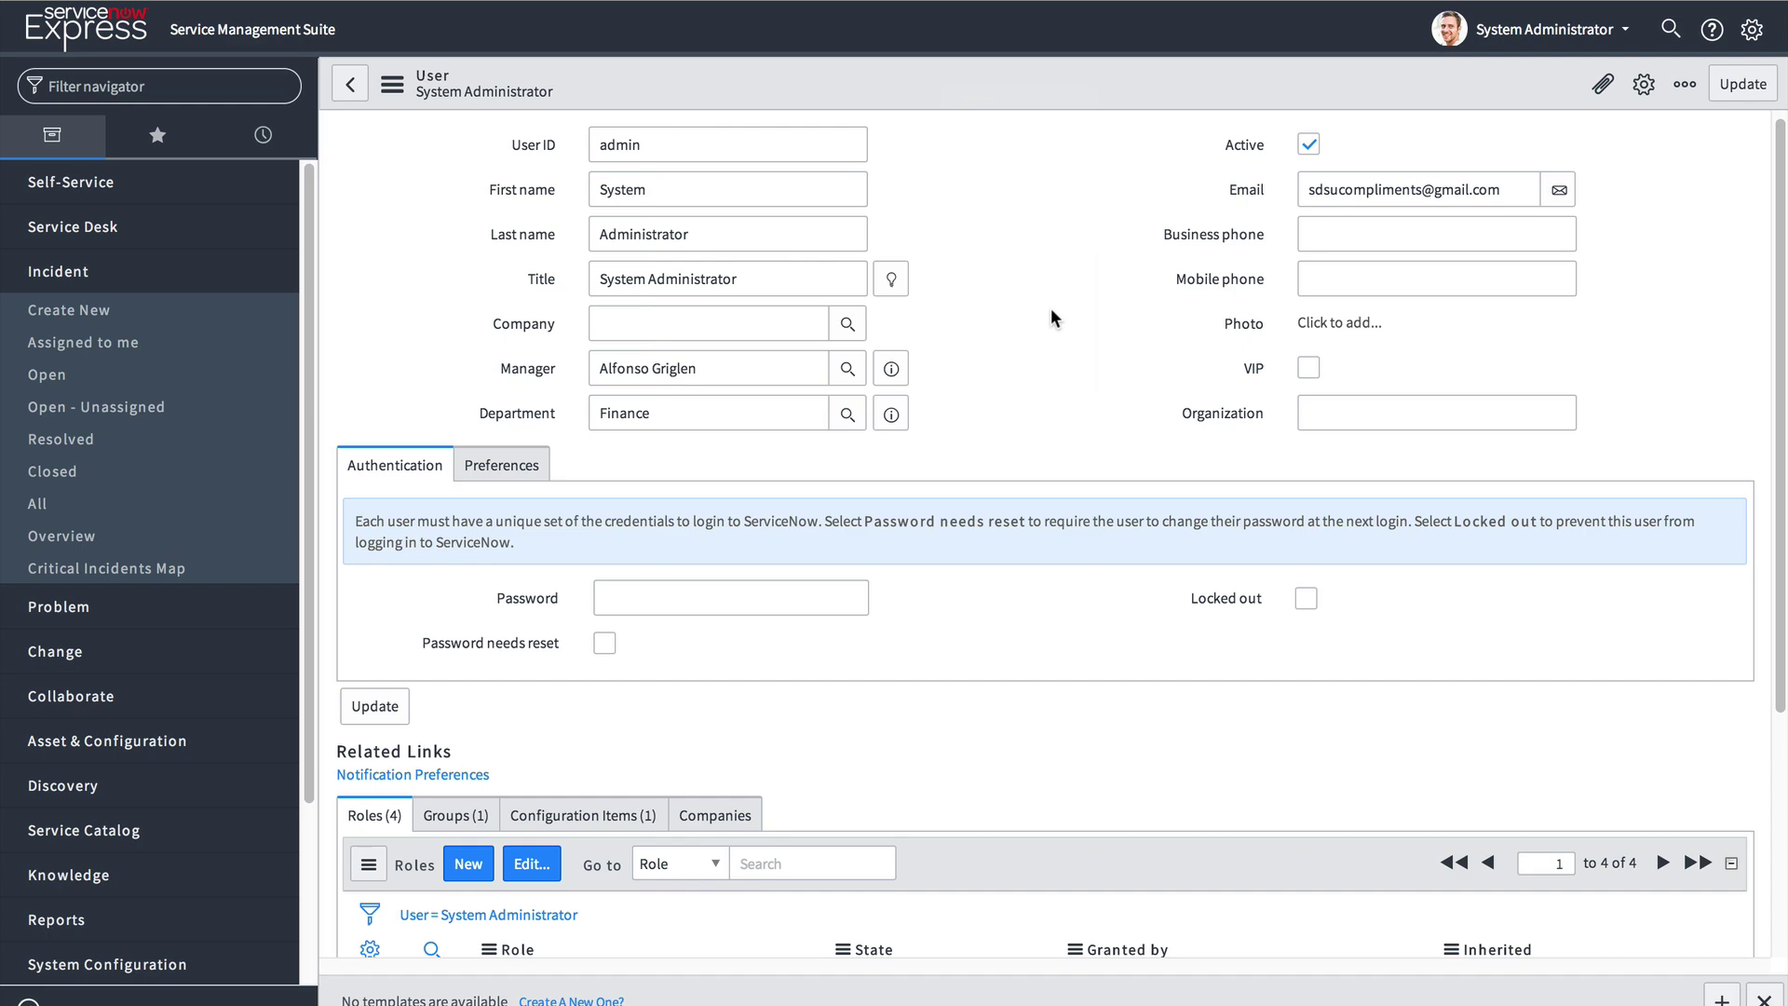
Switch to the Excel template, replace the Assigned to value in D2 with the copied sys_id, and save the workbook in its current format
key(ctrl+Left)
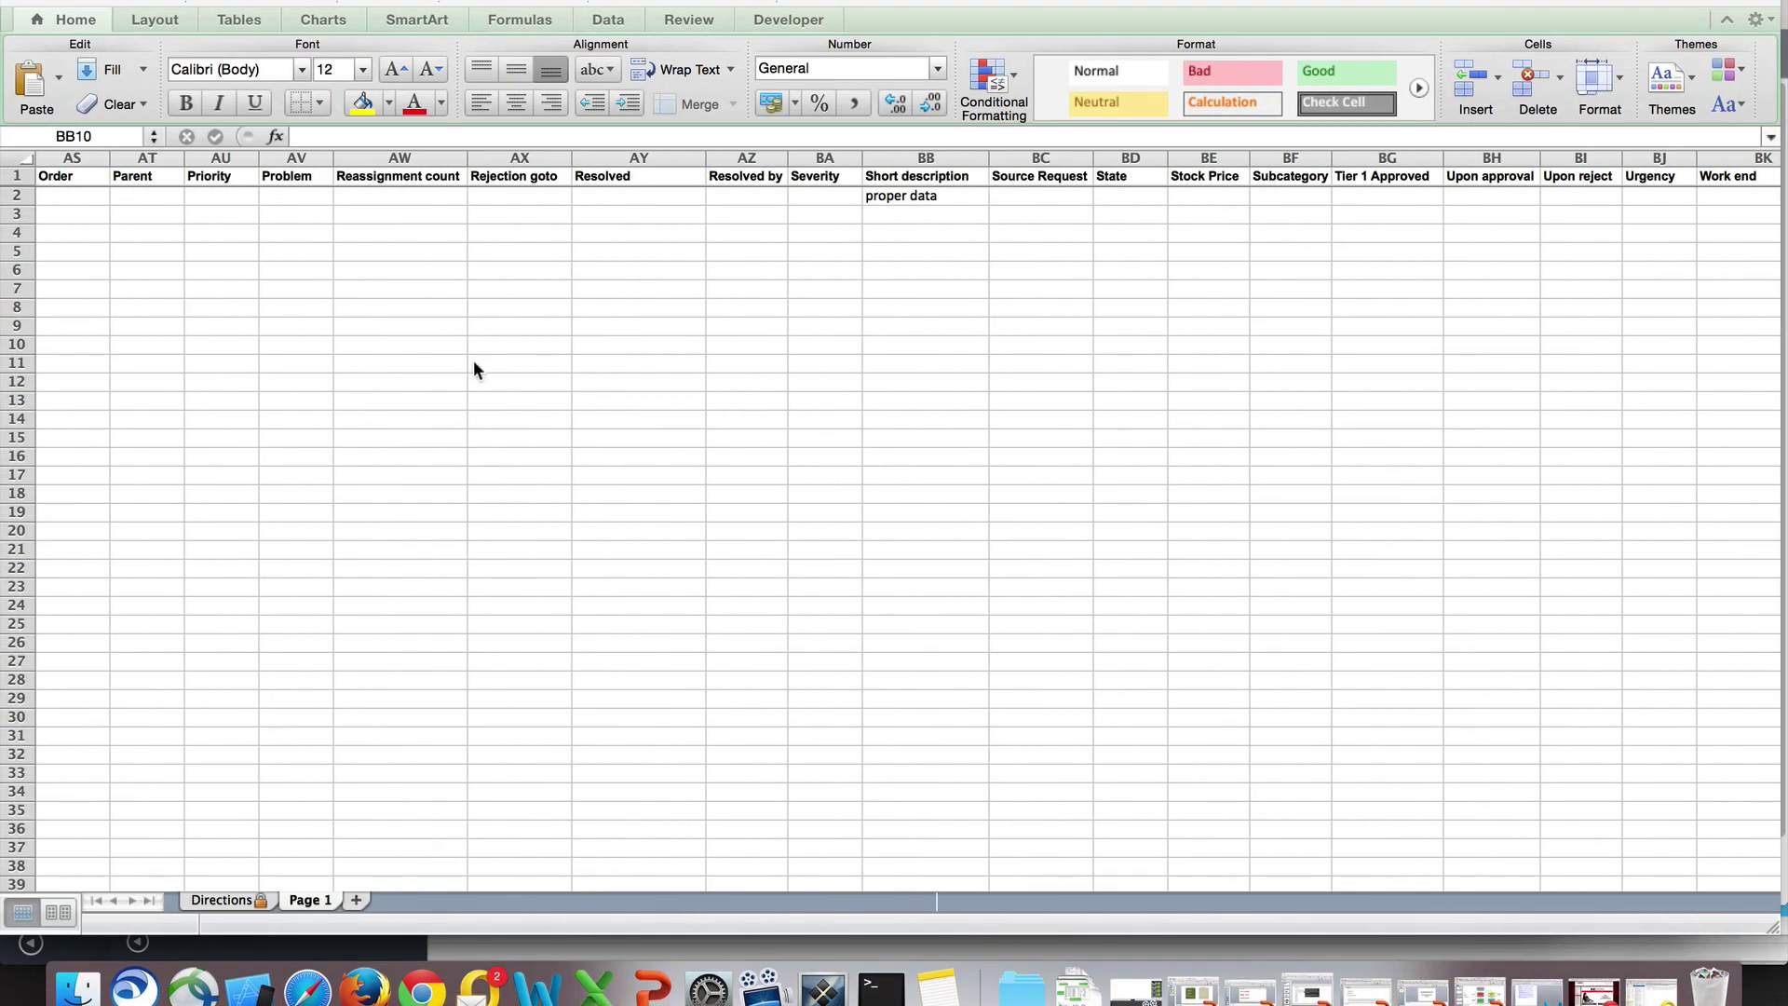
drag(1464, 901, 795, 898)
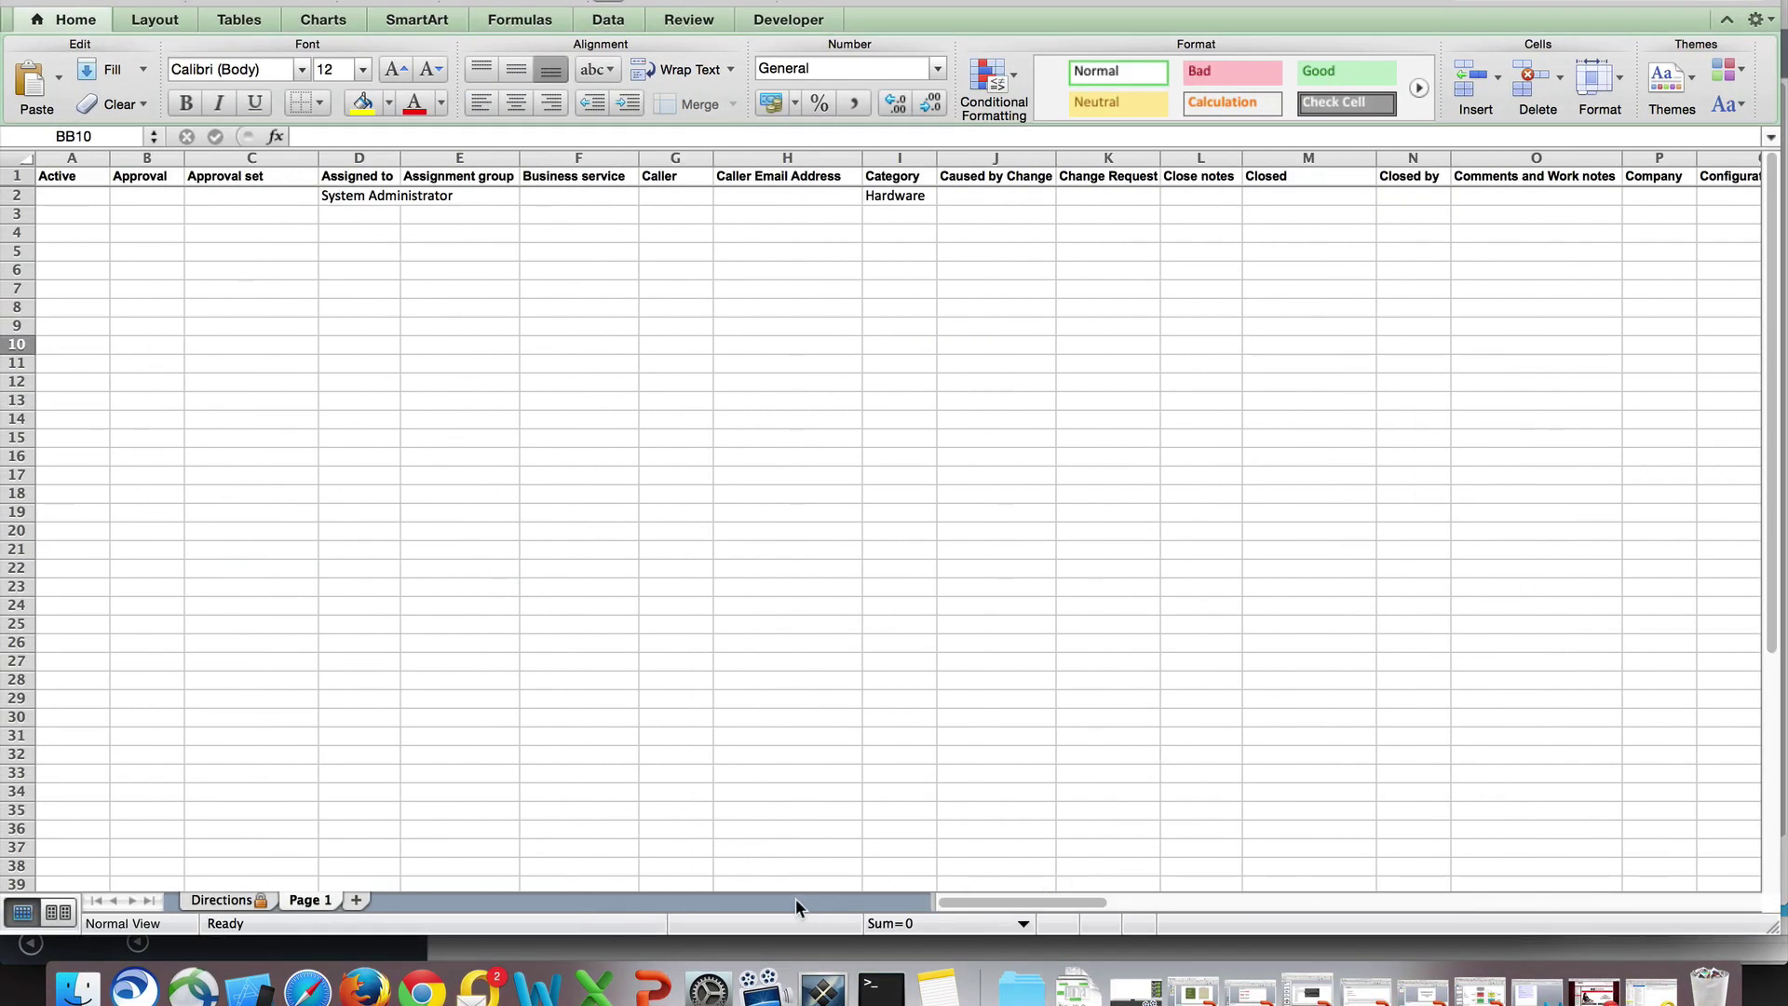
double_click(335, 202)
drag(453, 199, 260, 201)
text(6816f79cc0a8016401c5a33be04be441)
click(794, 456)
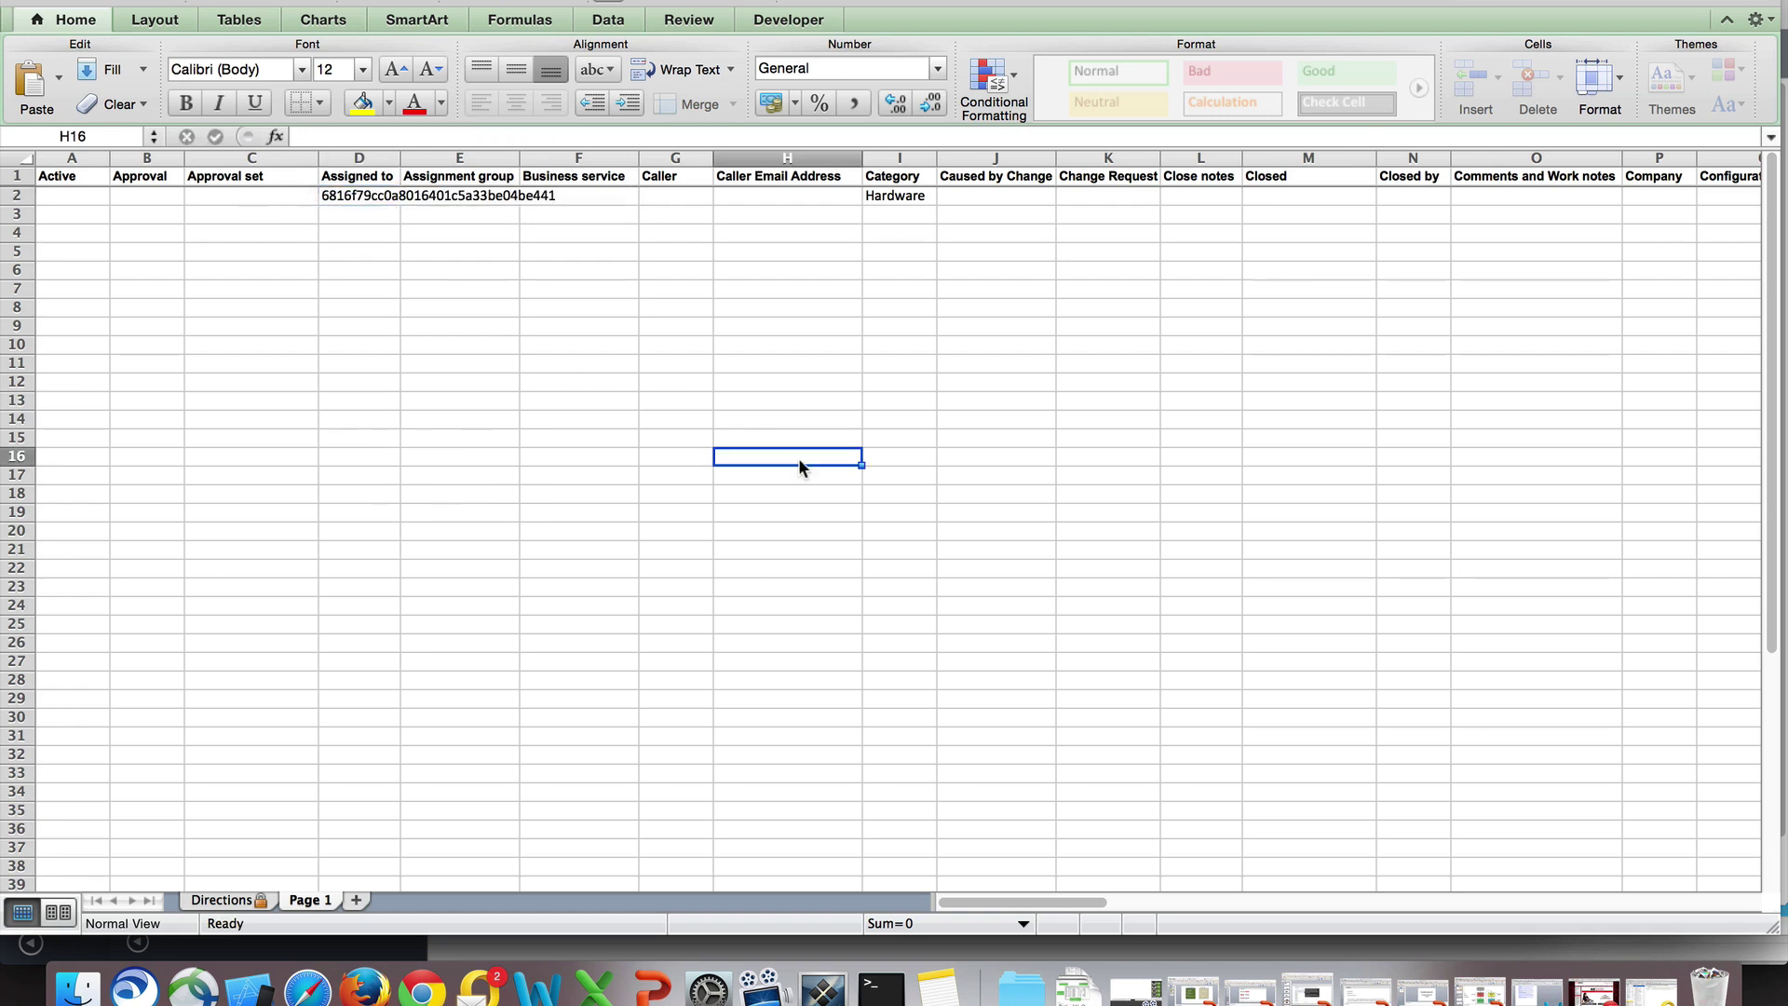
key(super+s)
click(1094, 527)
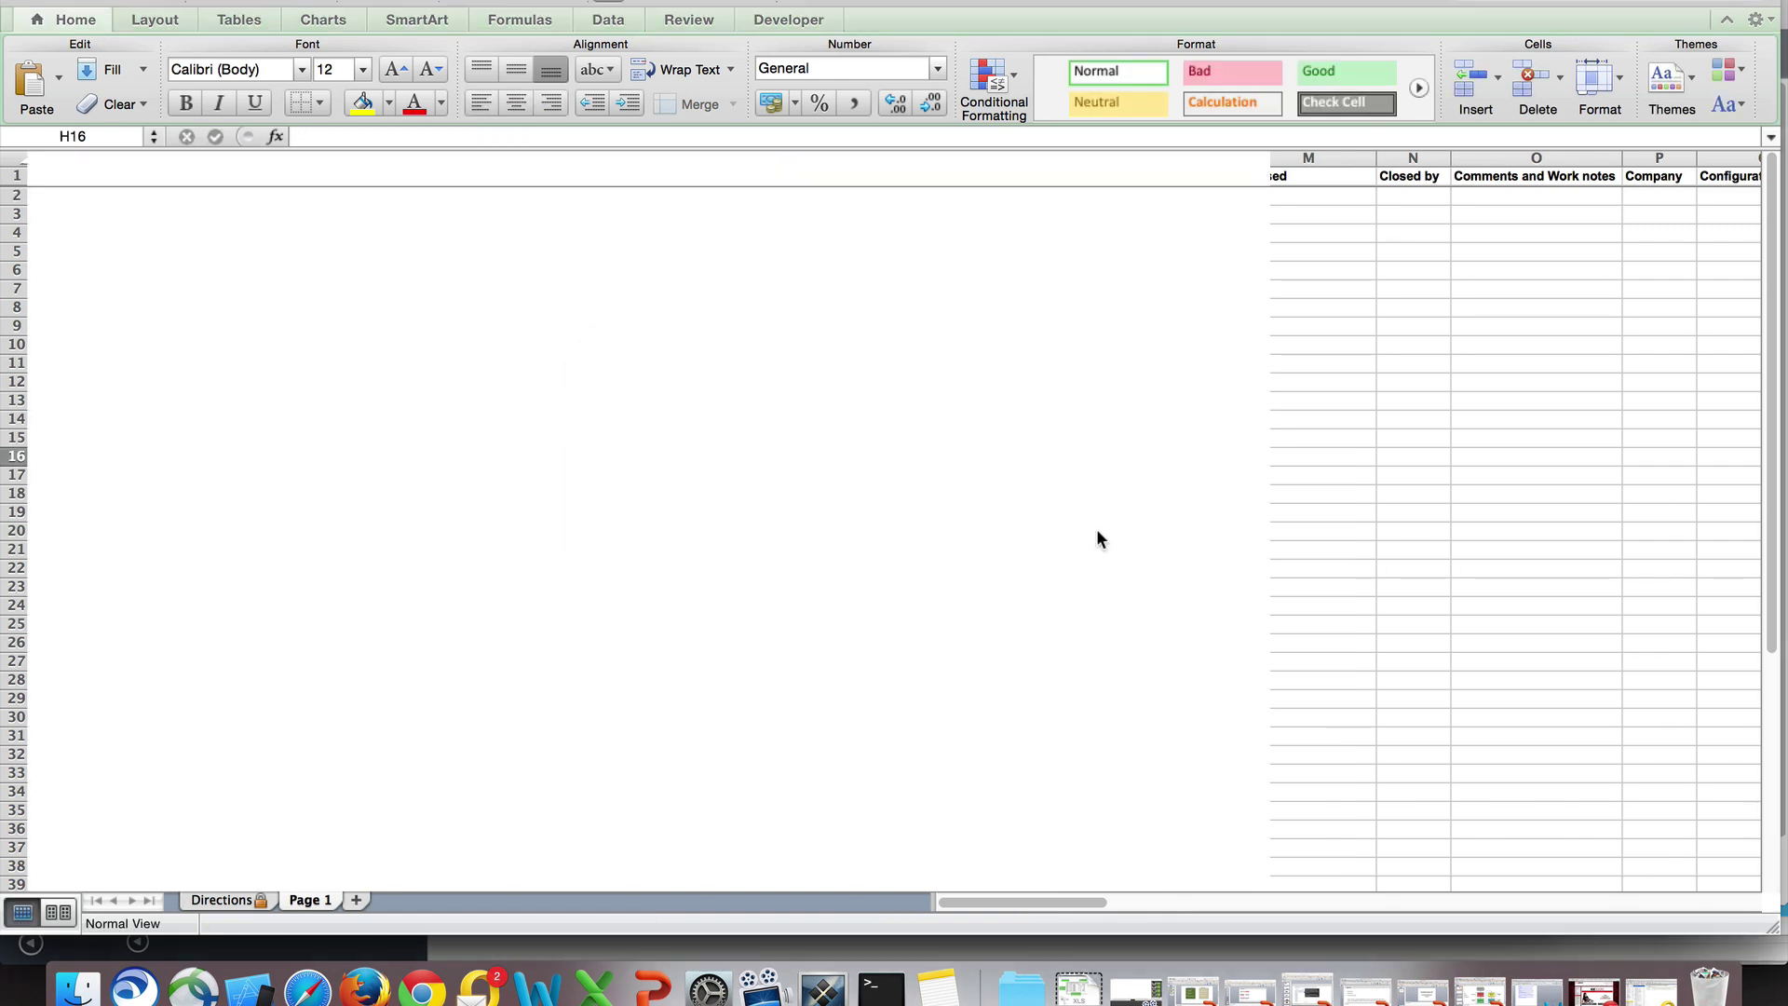
Return to ServiceNow Express and open the import page from the list of open incidents
key(super+Tab)
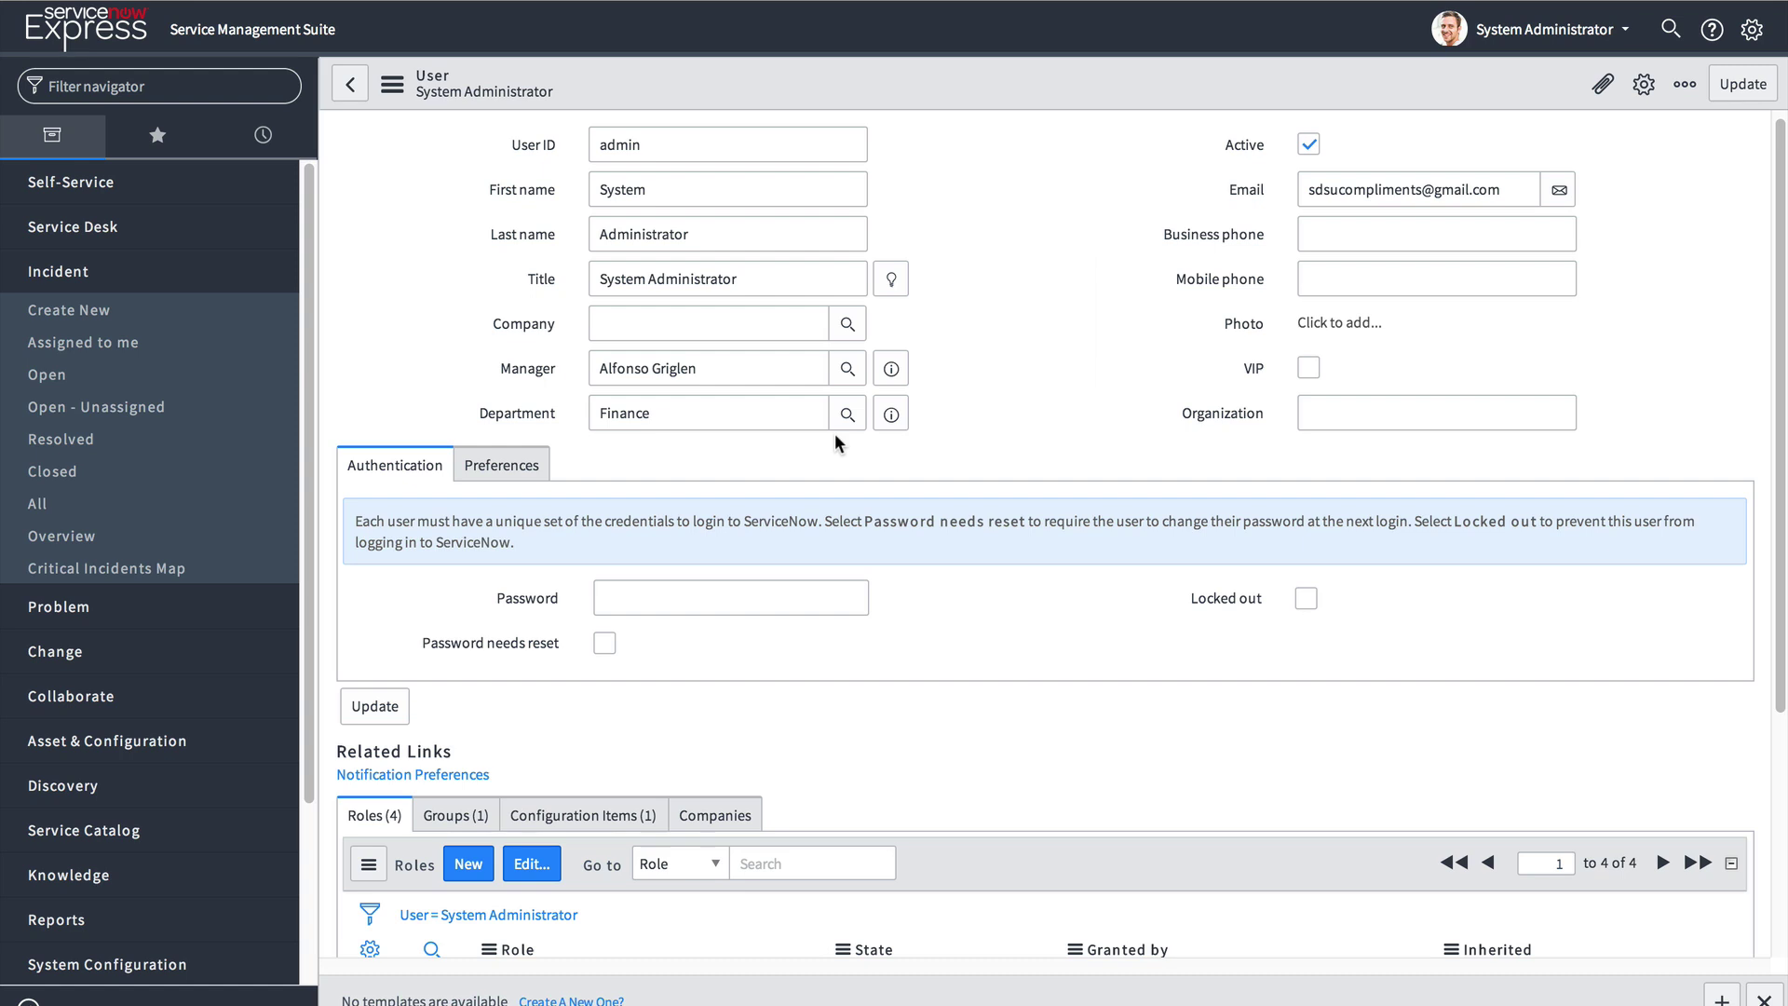
click(113, 375)
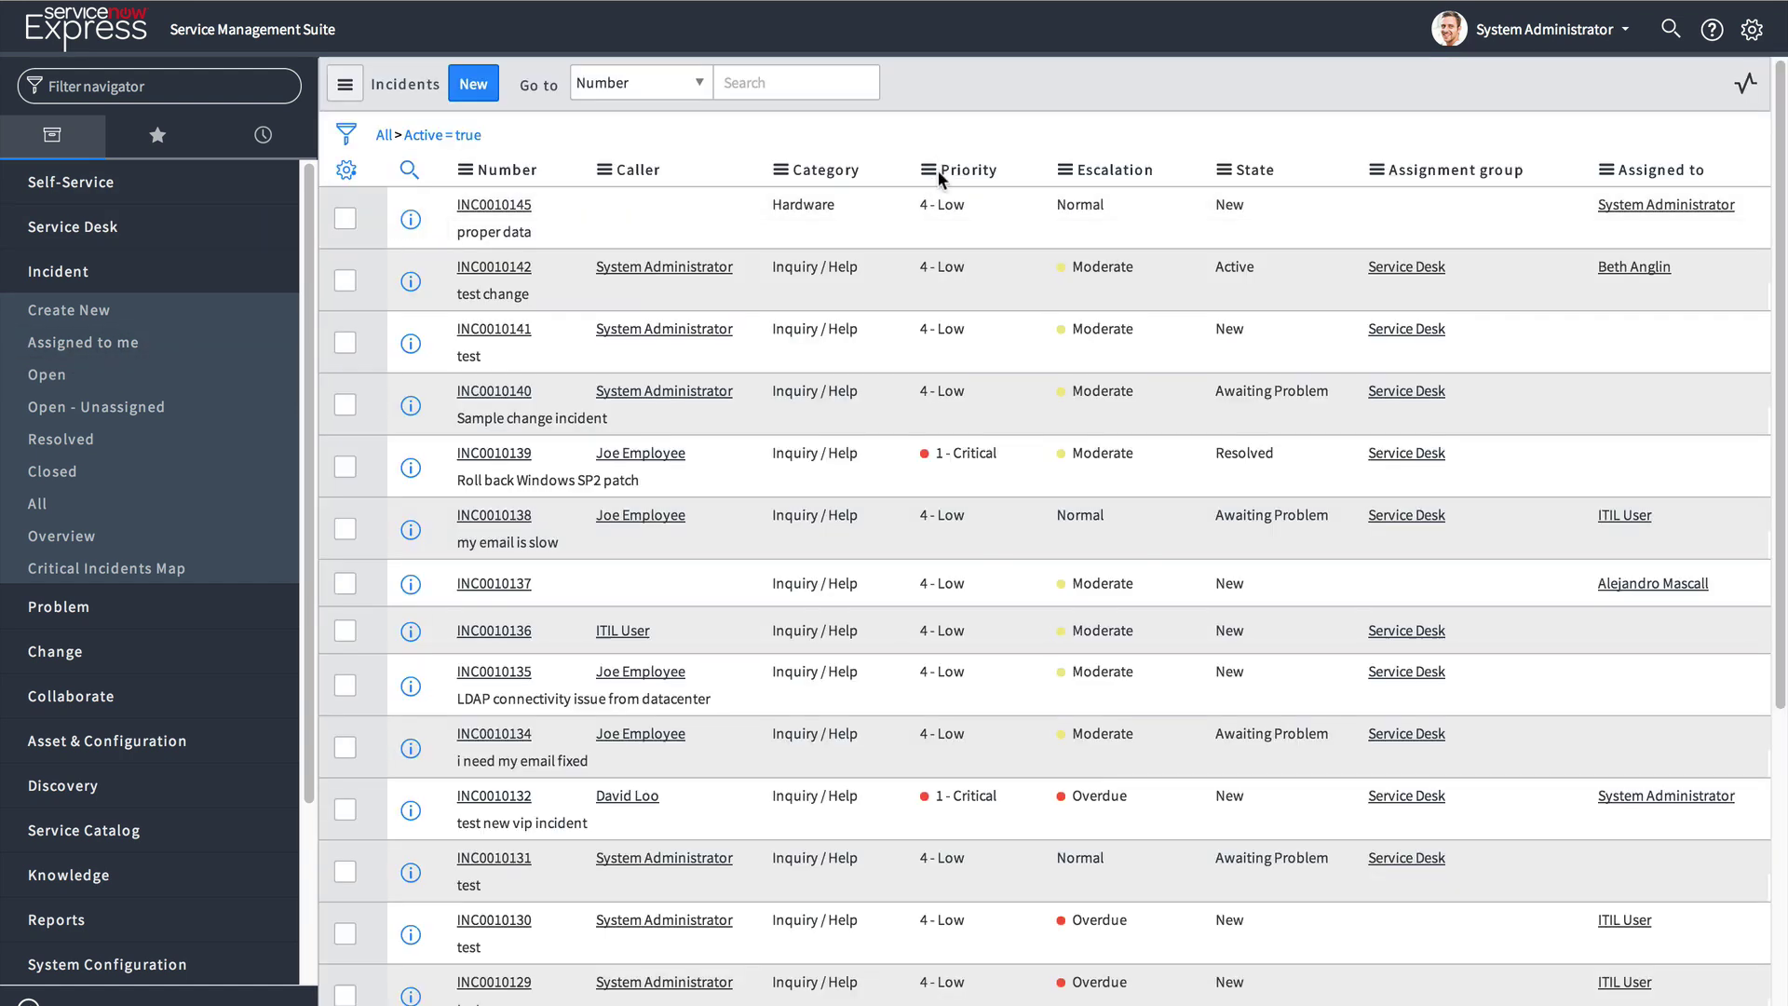
right_click(937, 171)
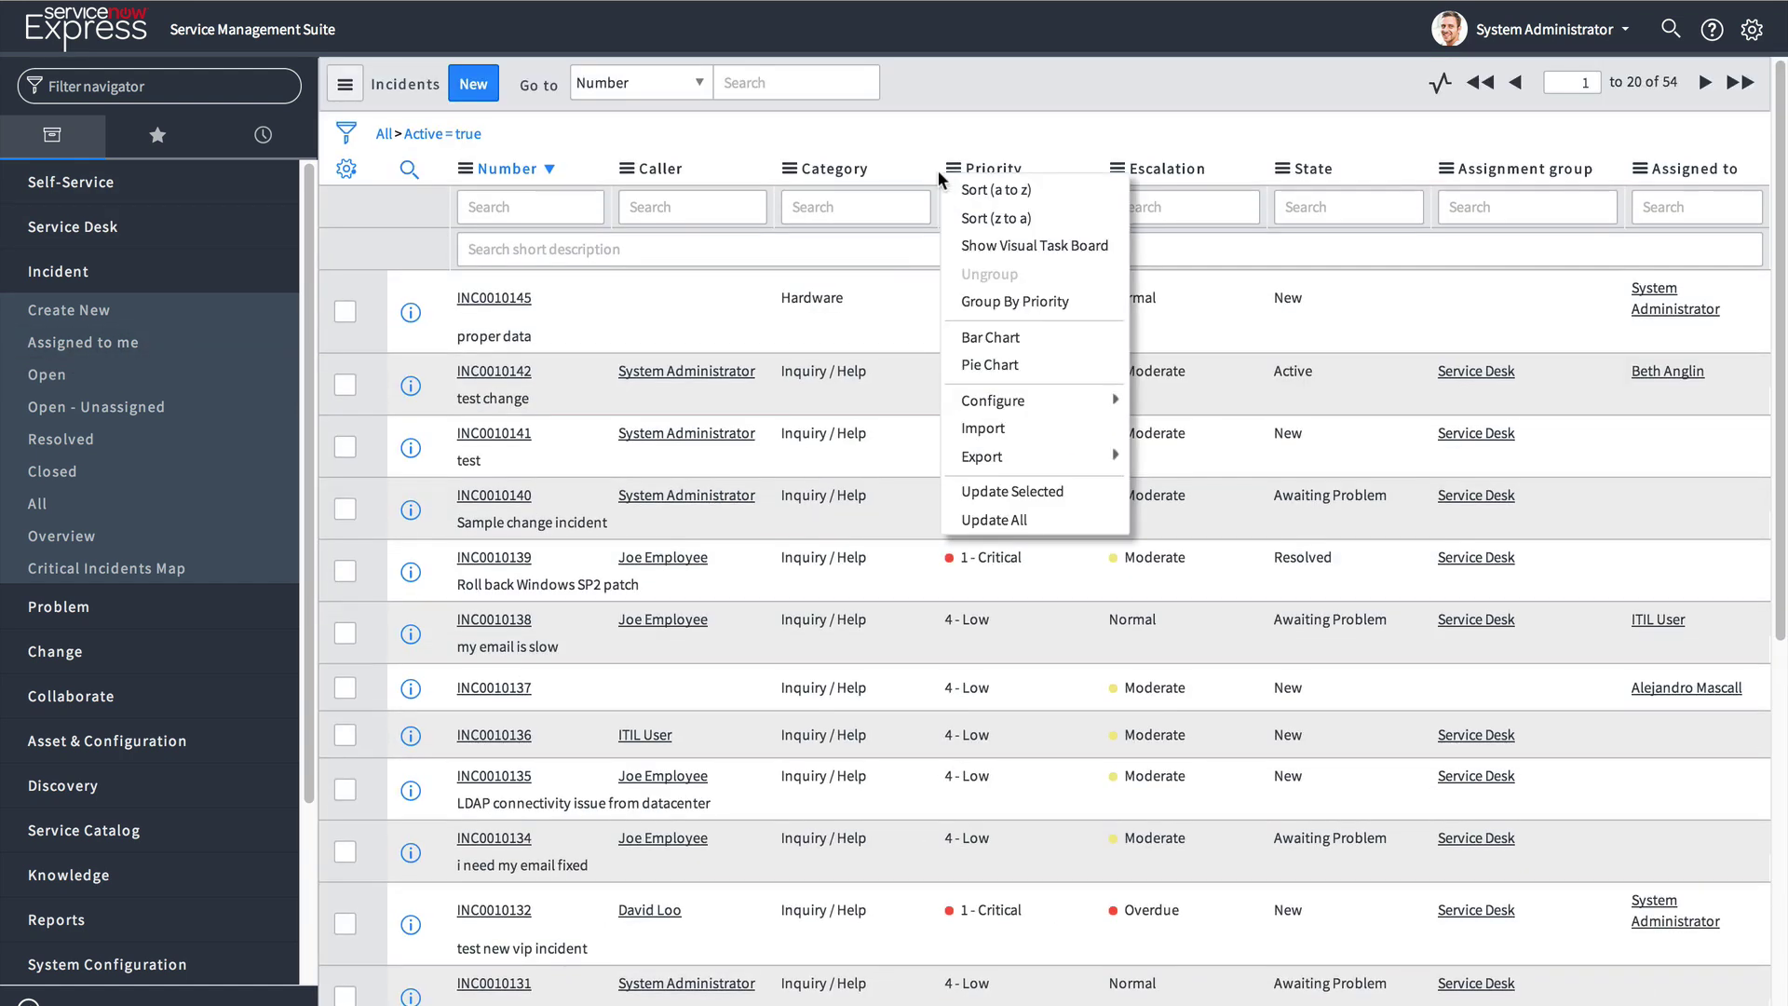
click(1002, 420)
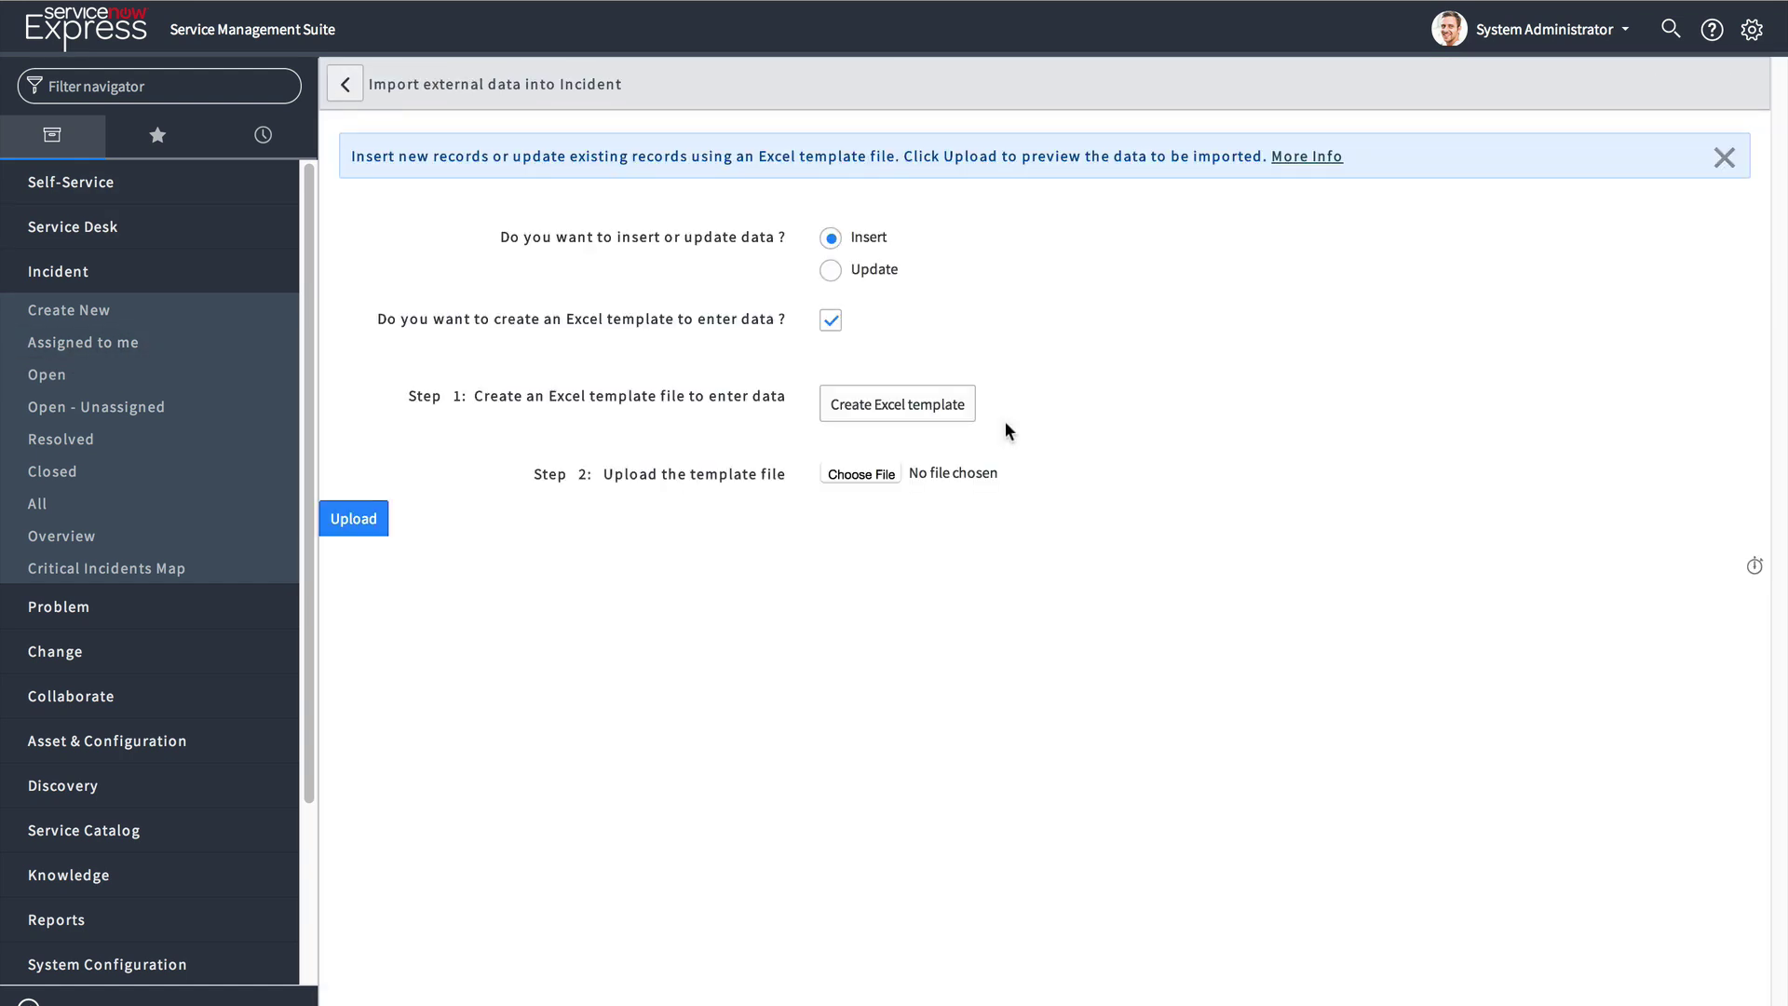
Choose incident (14).xls from Downloads, upload it in Insert mode and open the import preview
click(859, 474)
click(493, 140)
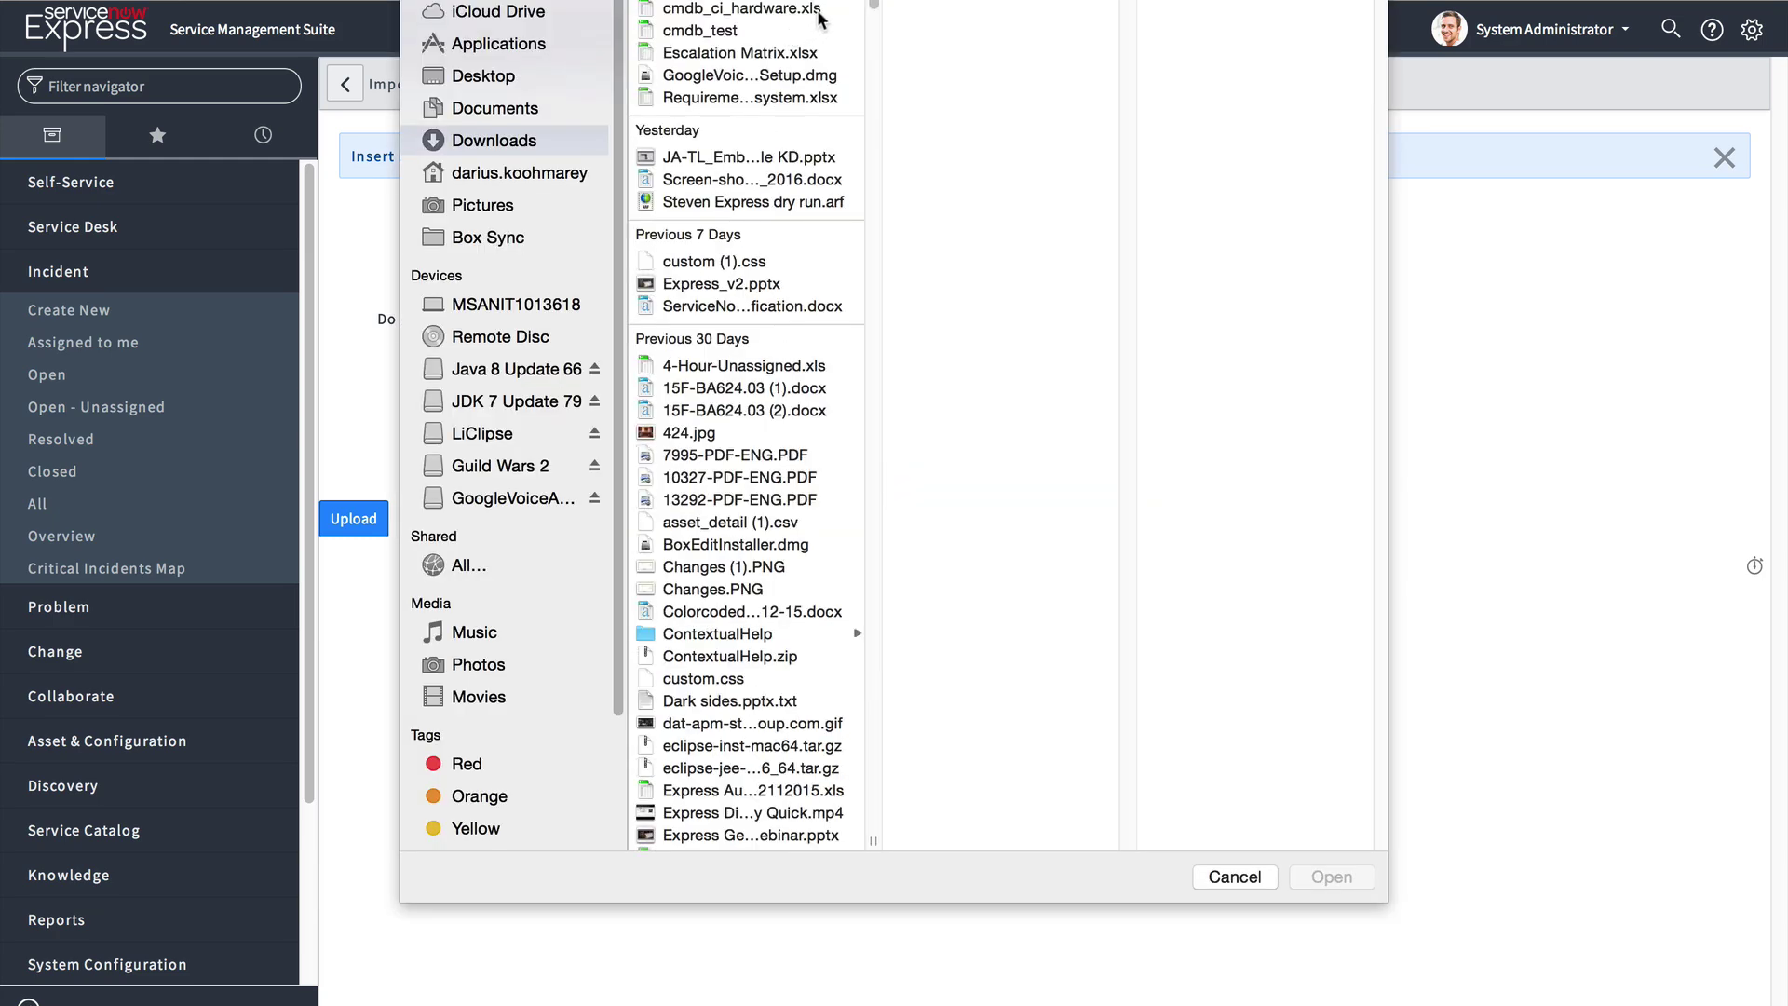
scroll(879, 559, down, 20)
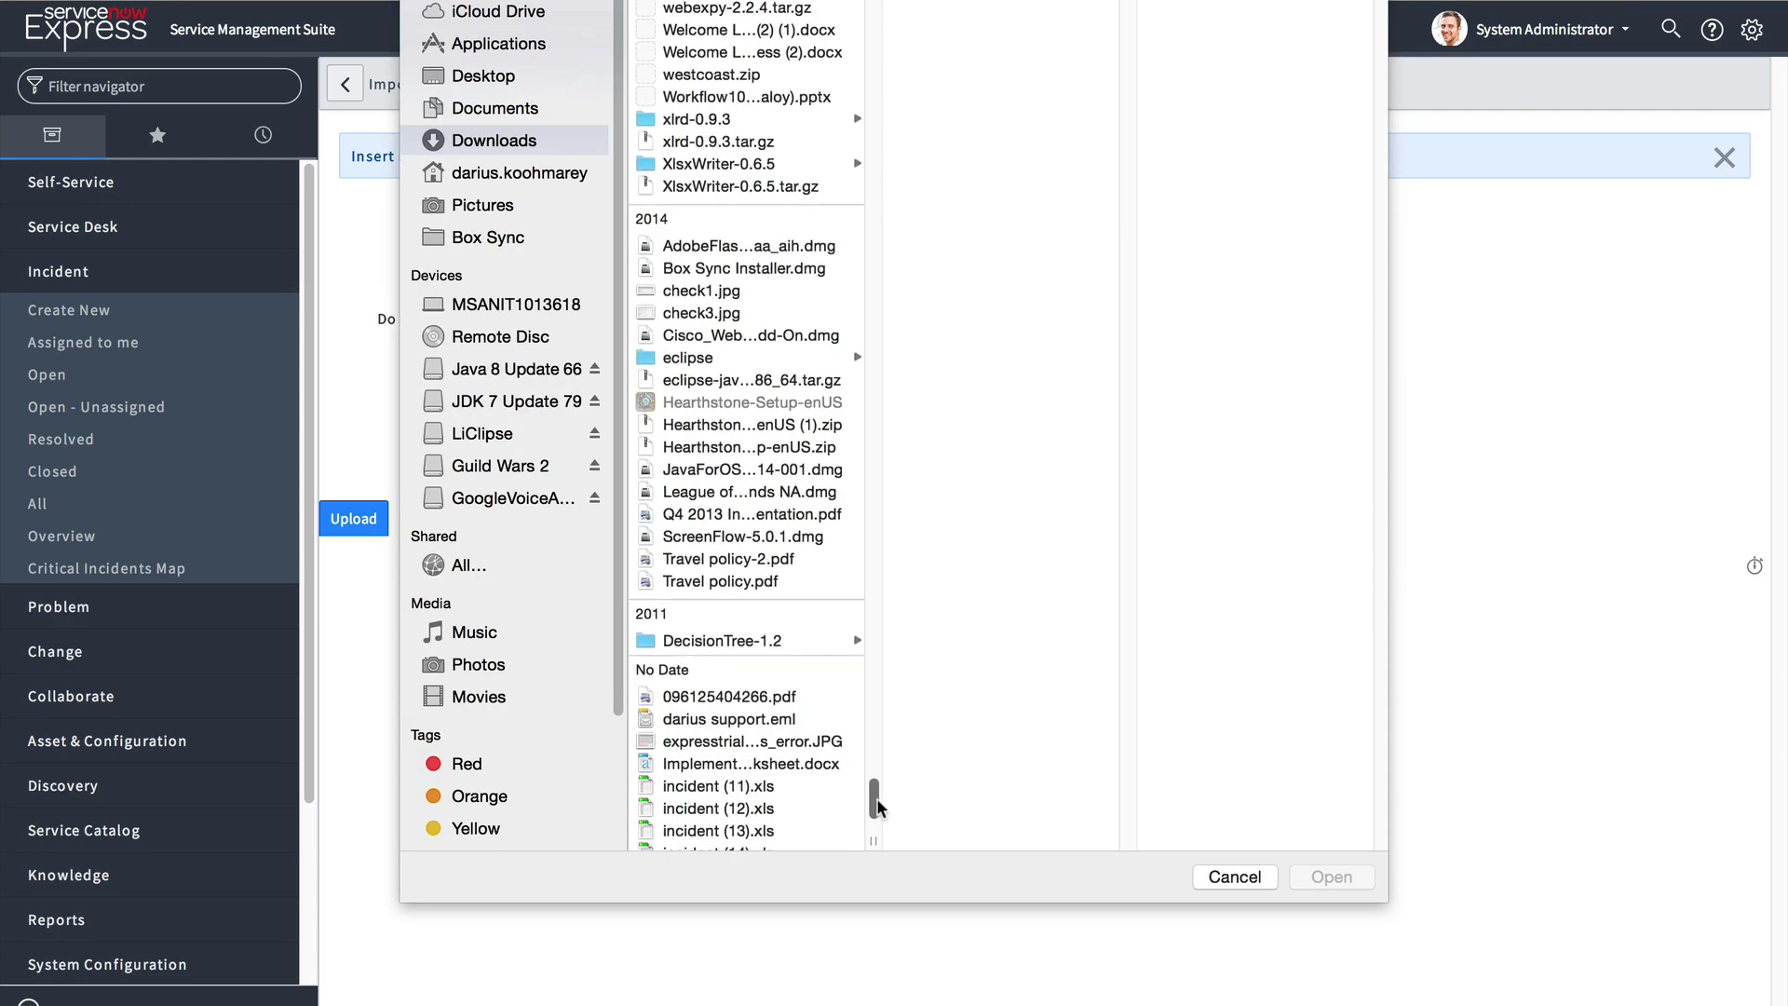
click(775, 700)
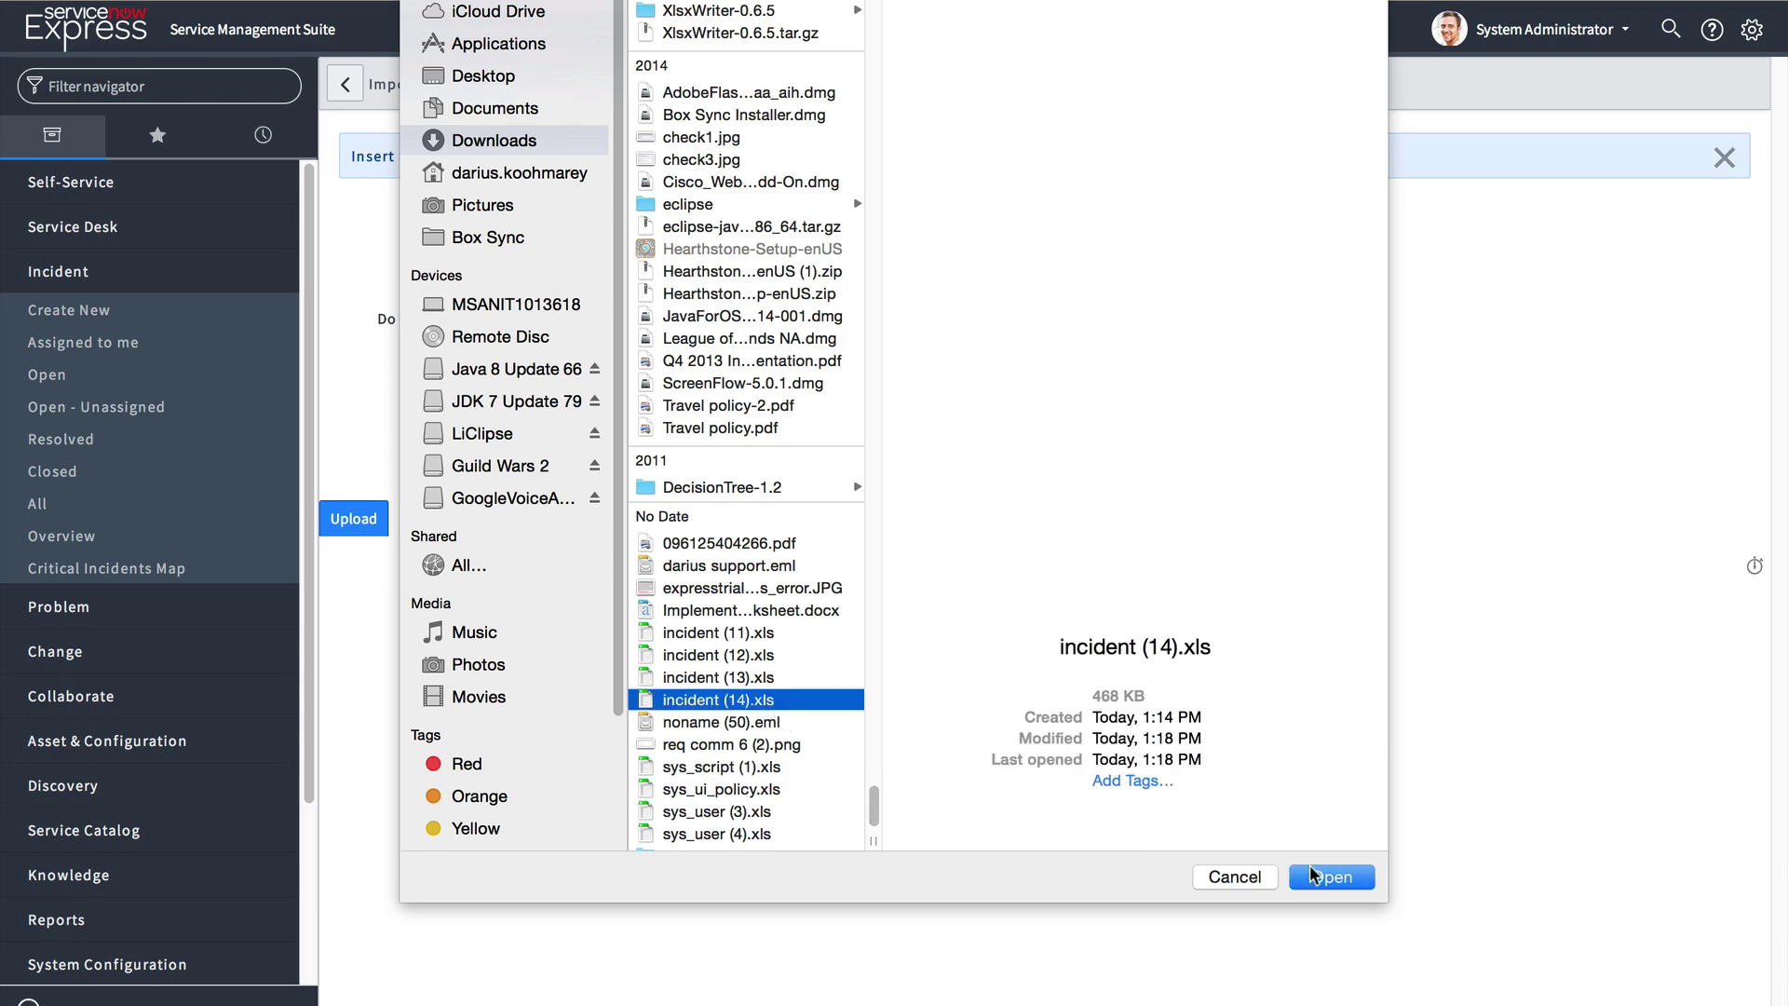
click(1332, 877)
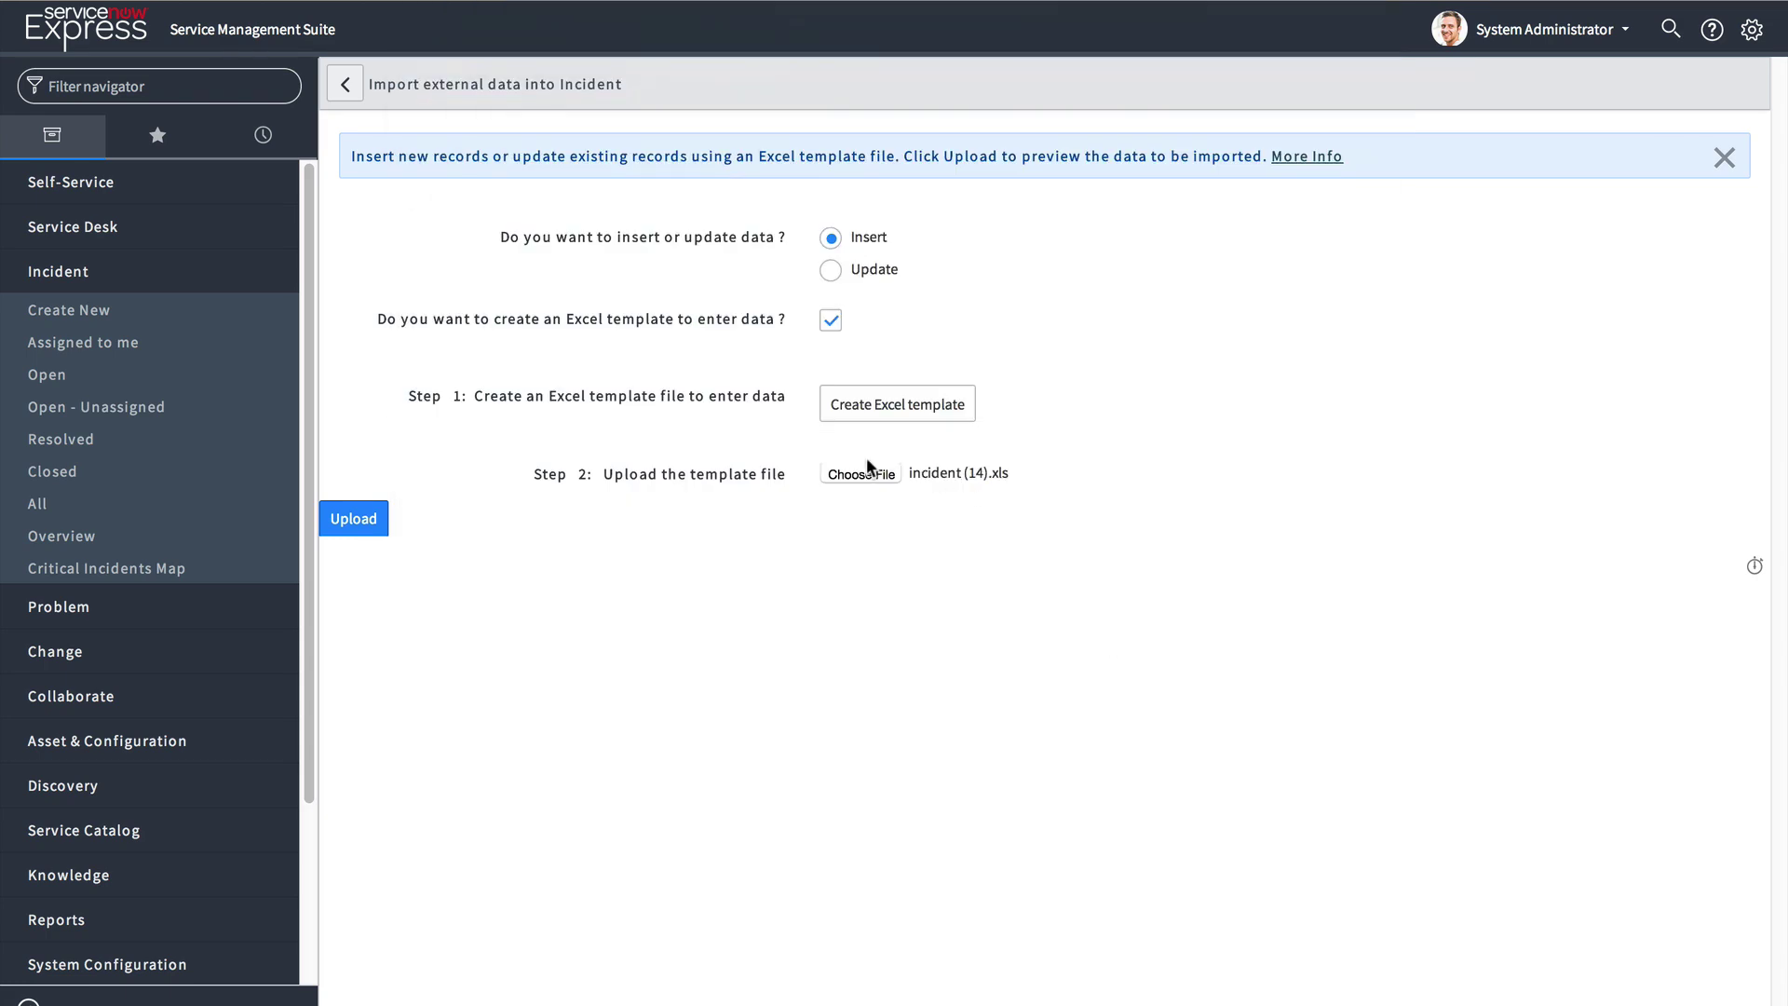
click(371, 524)
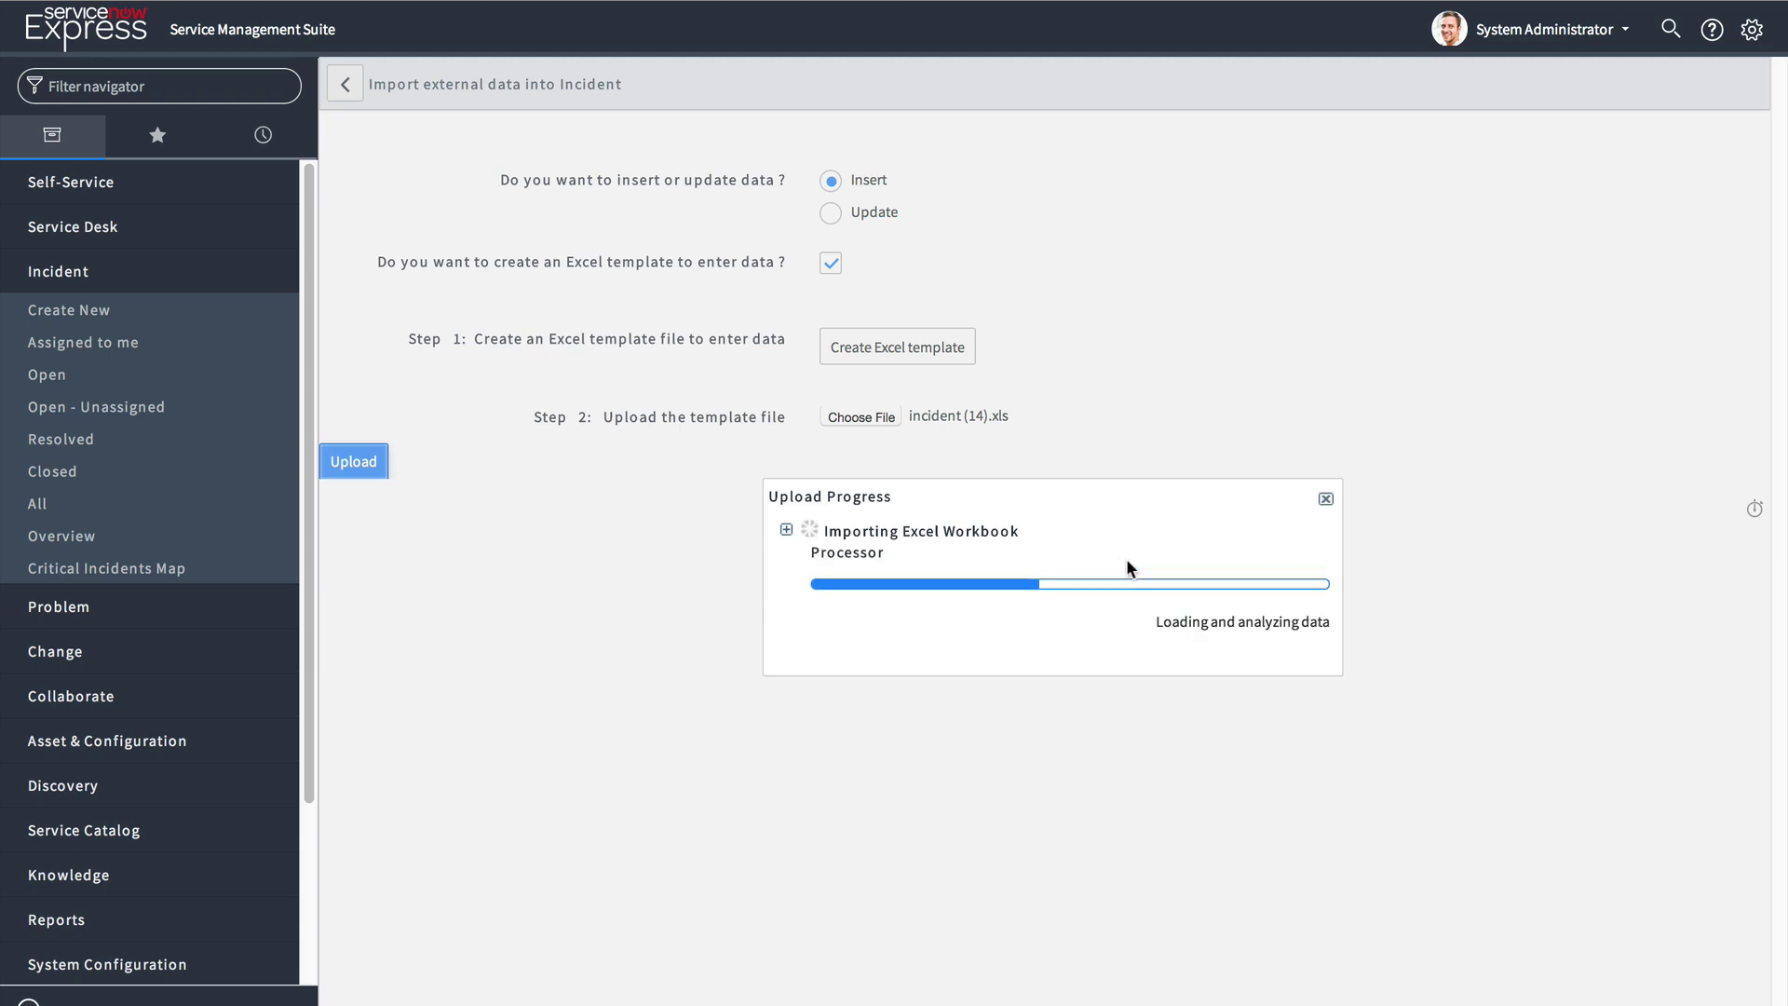
click(1240, 668)
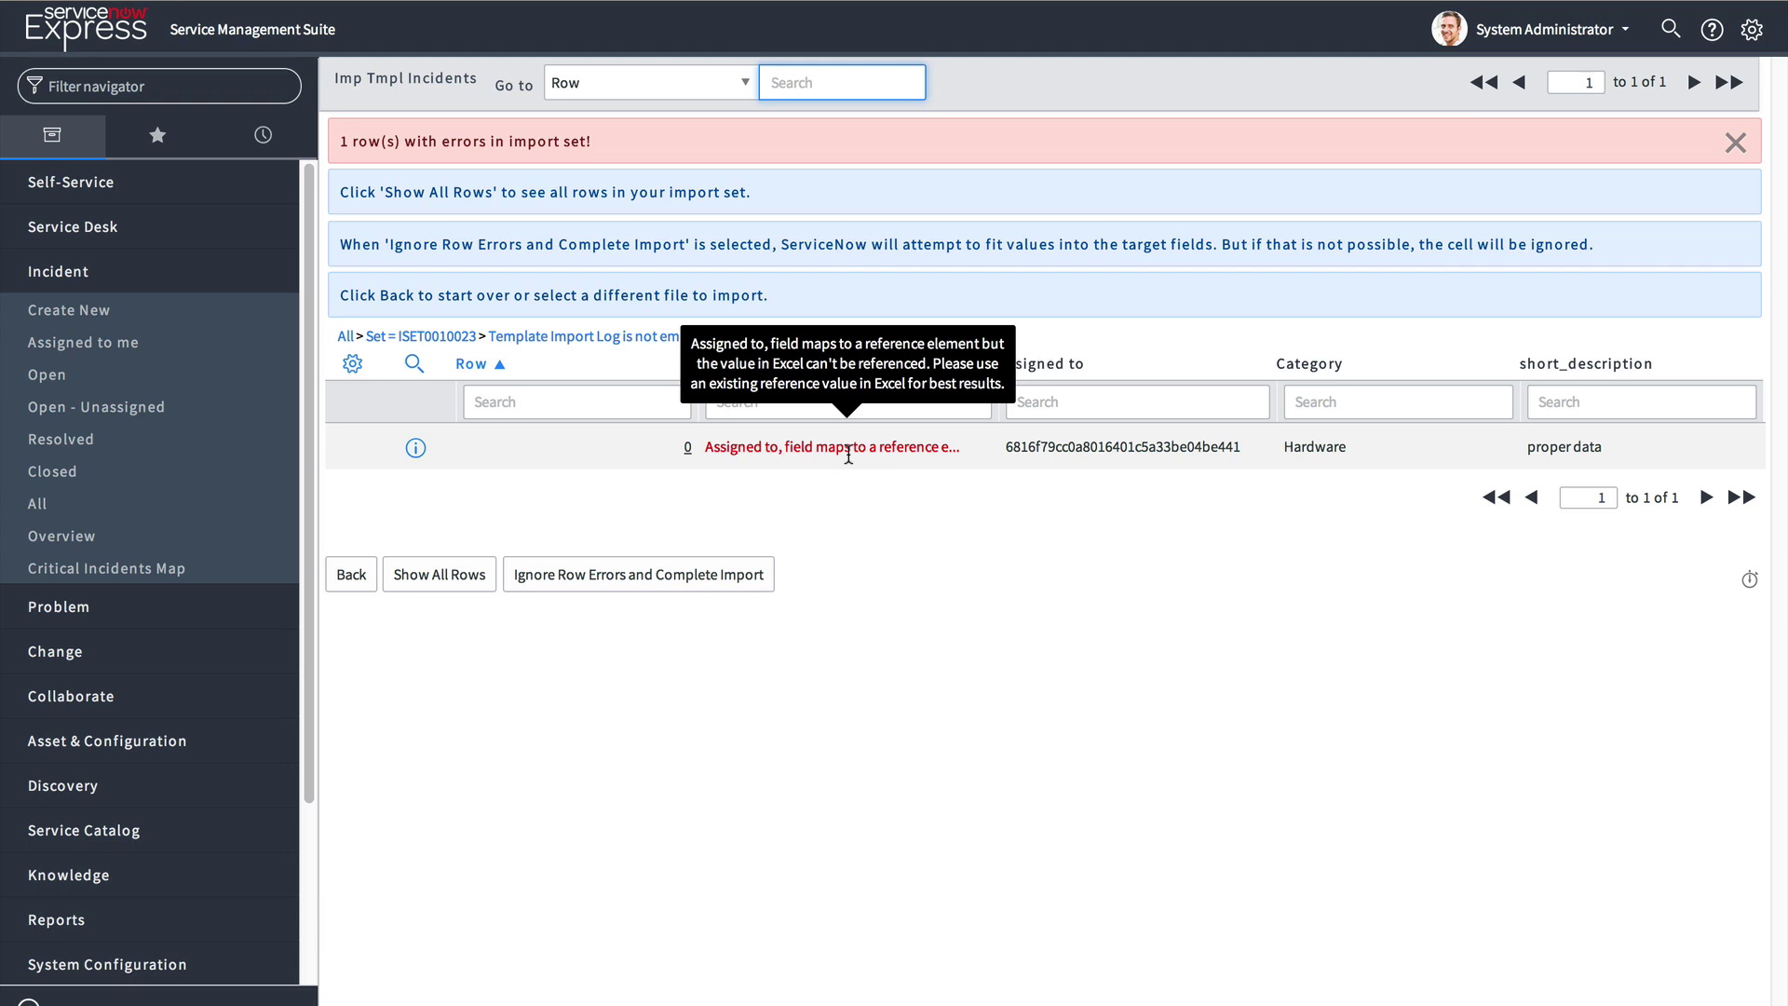
Ignore the row errors and complete the import
click(920, 605)
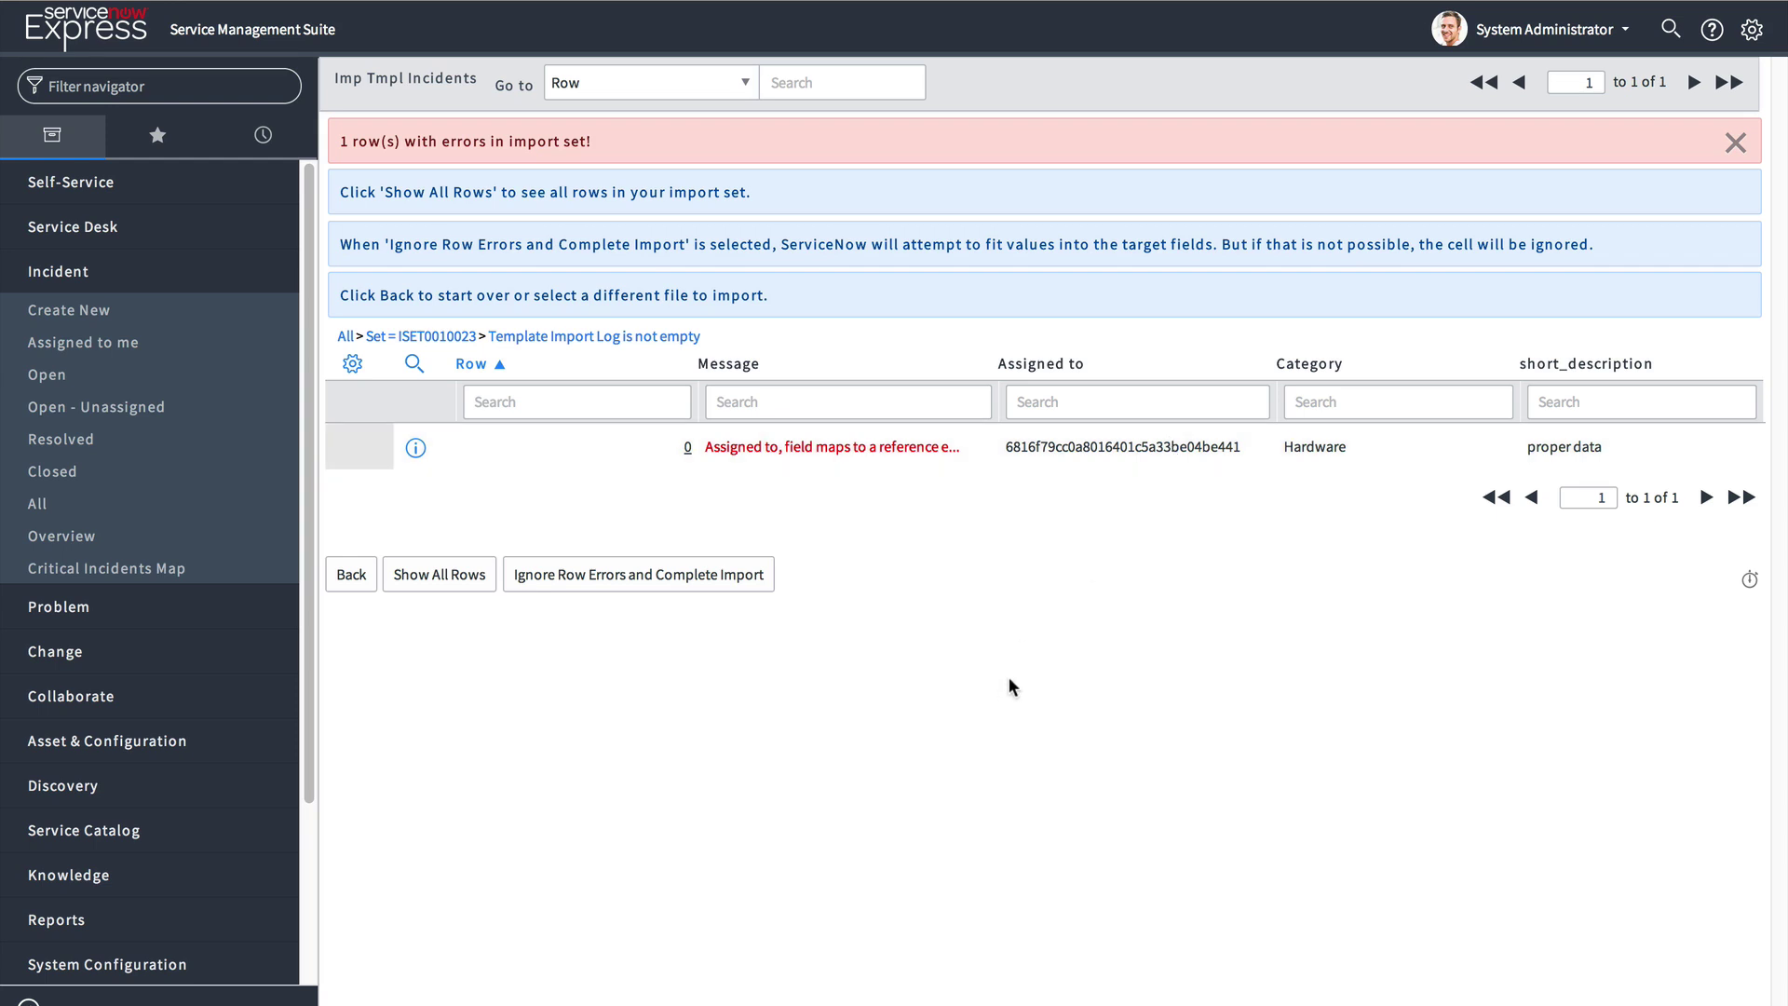
click(694, 585)
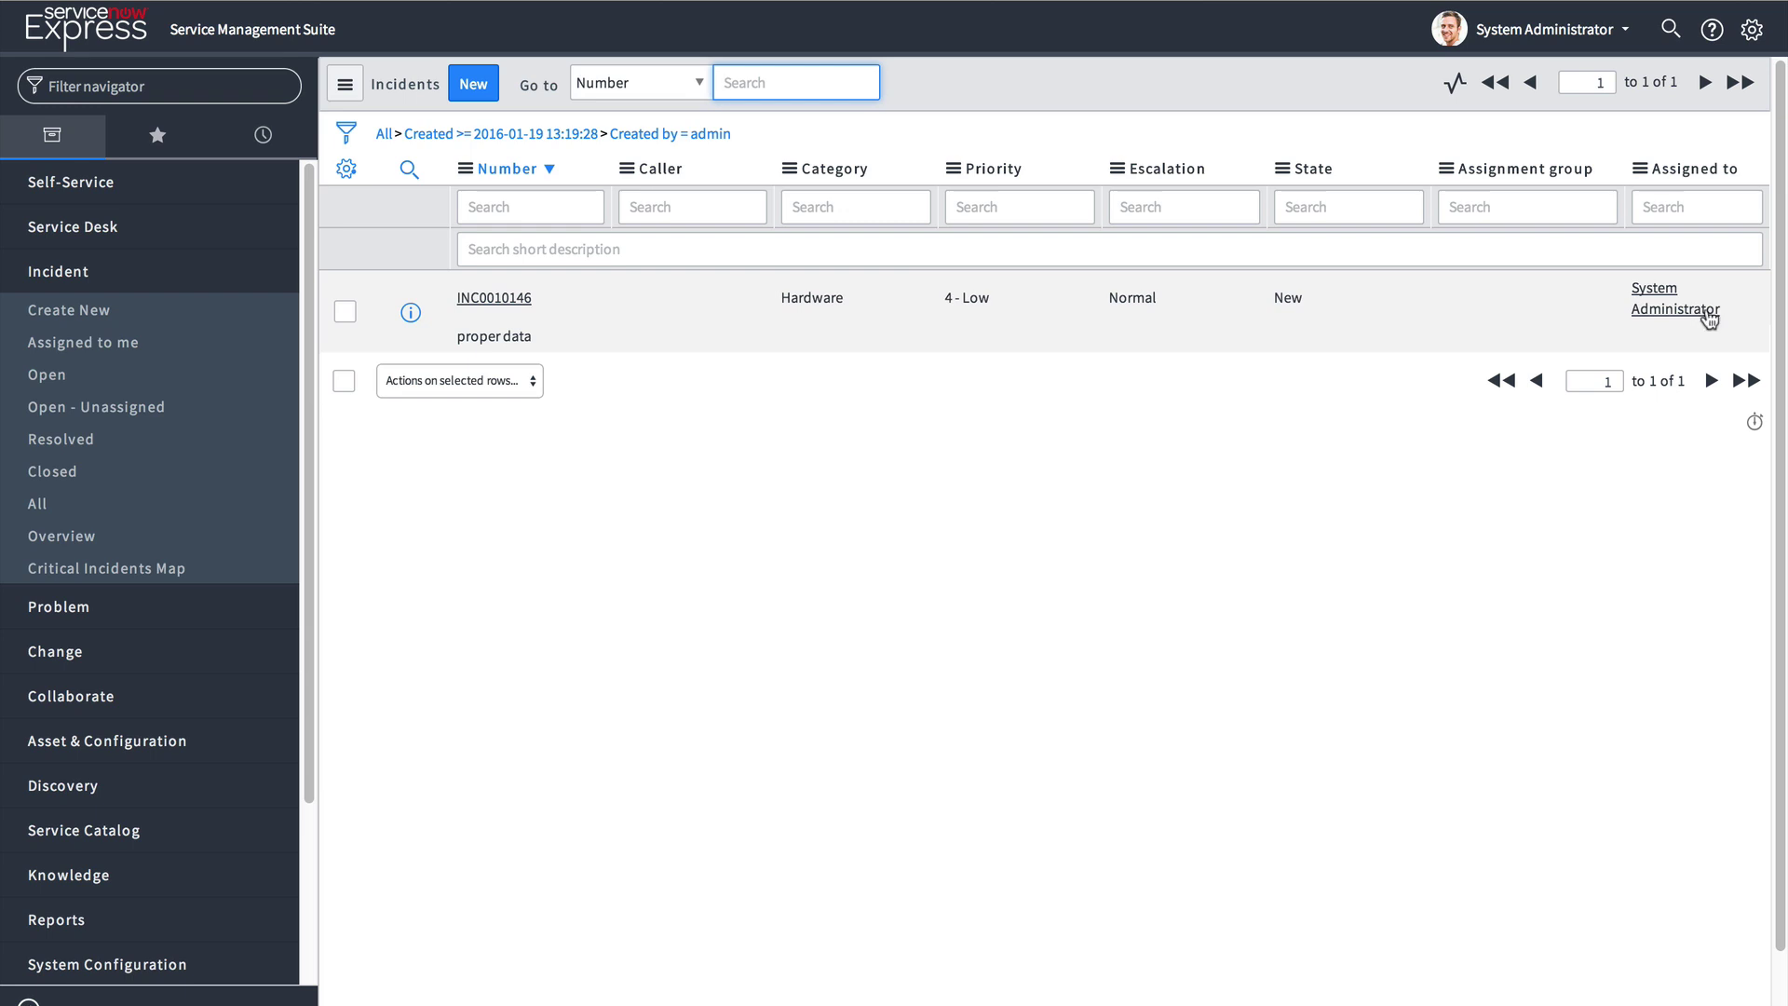
Check the Assigned to value of the imported incident in the list's inline editor without changing it
double_click(1725, 285)
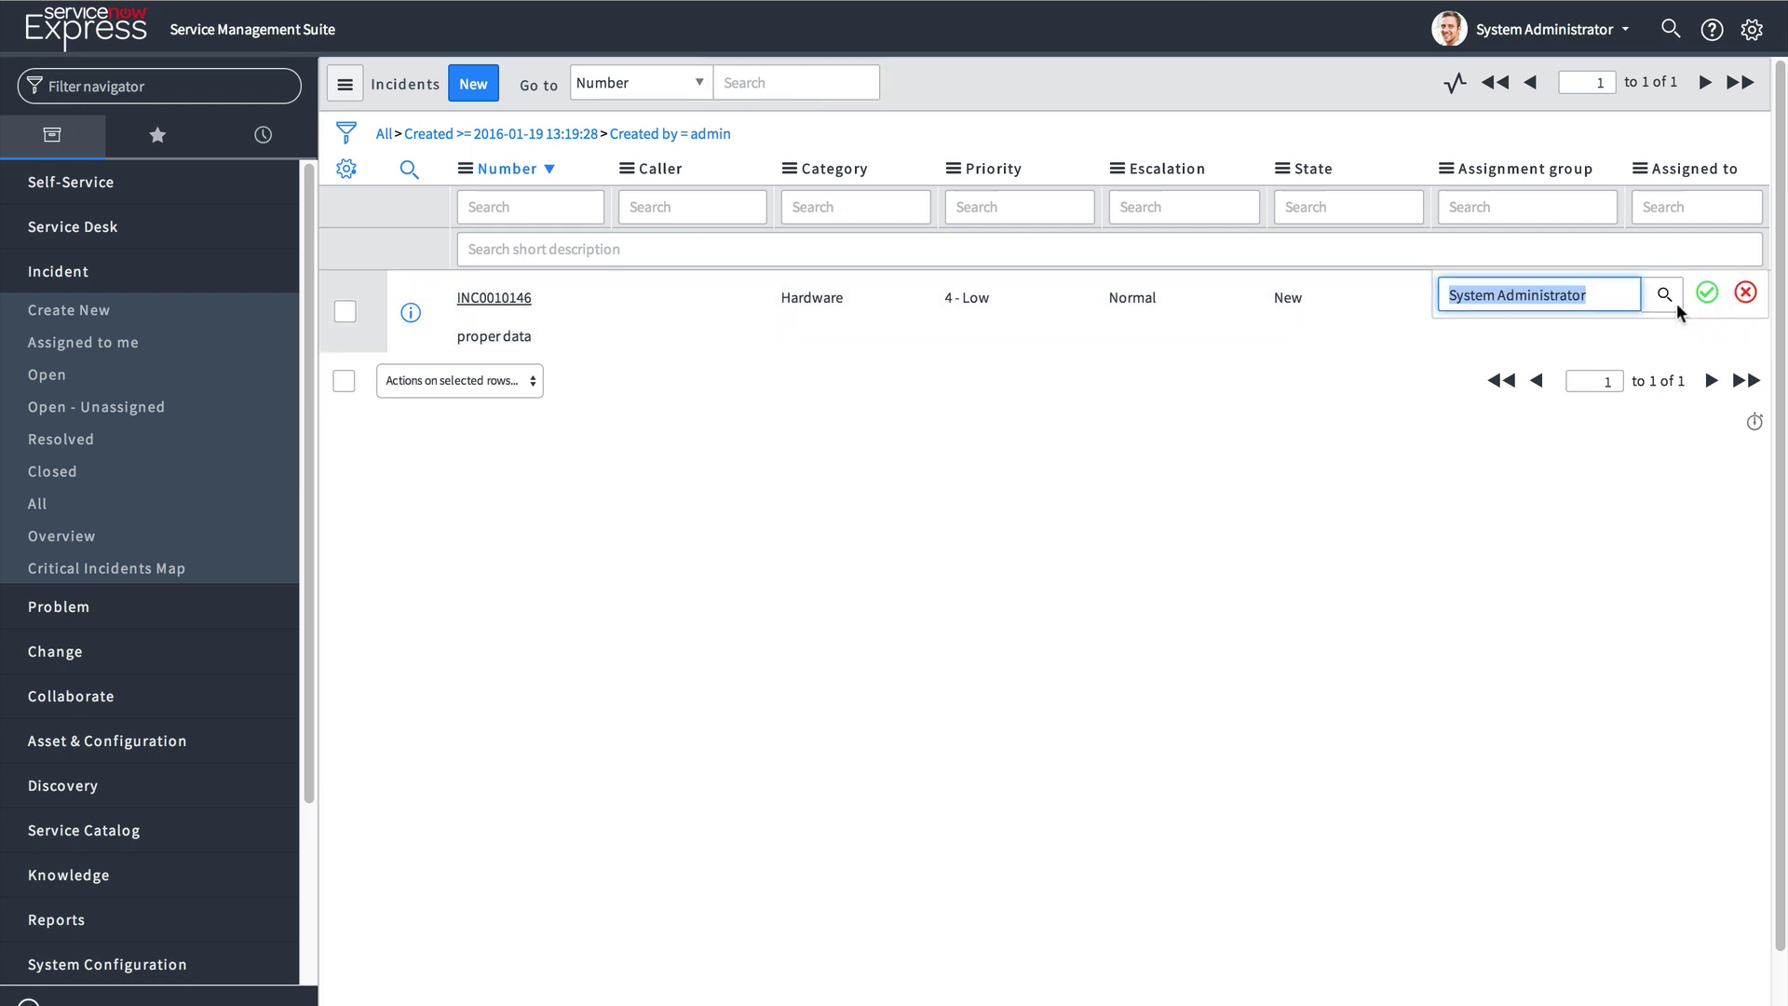
click(1743, 292)
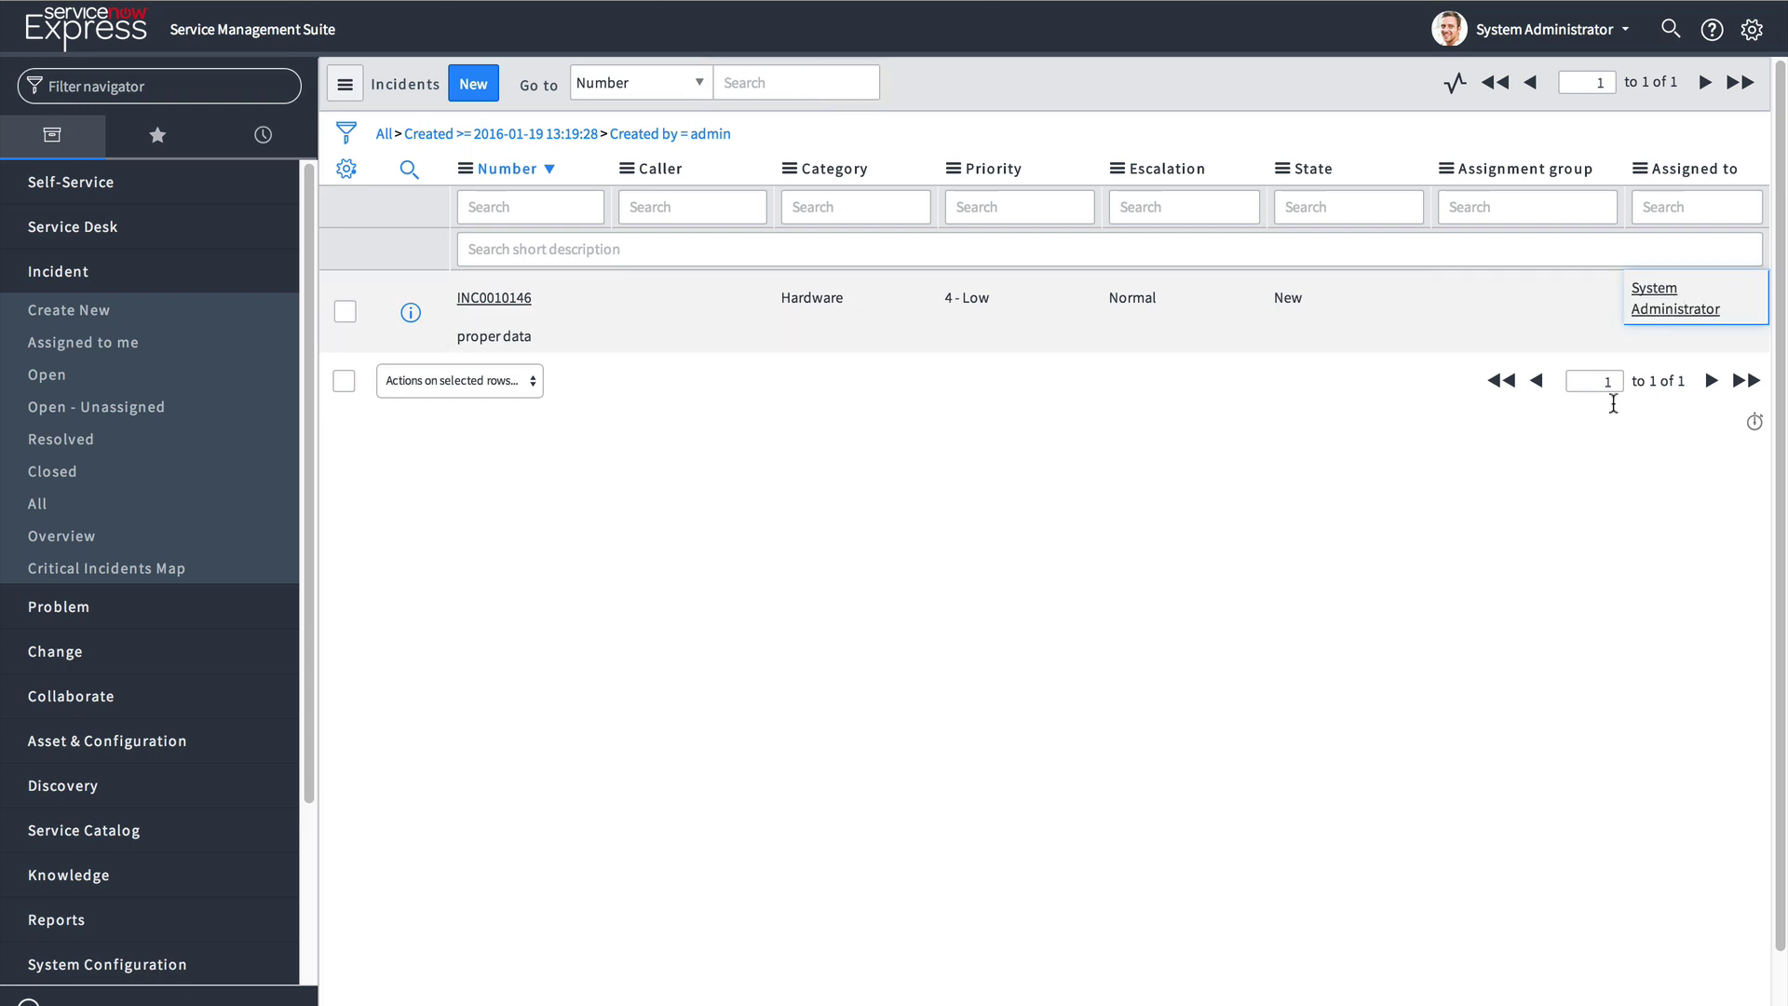
double_click(1728, 294)
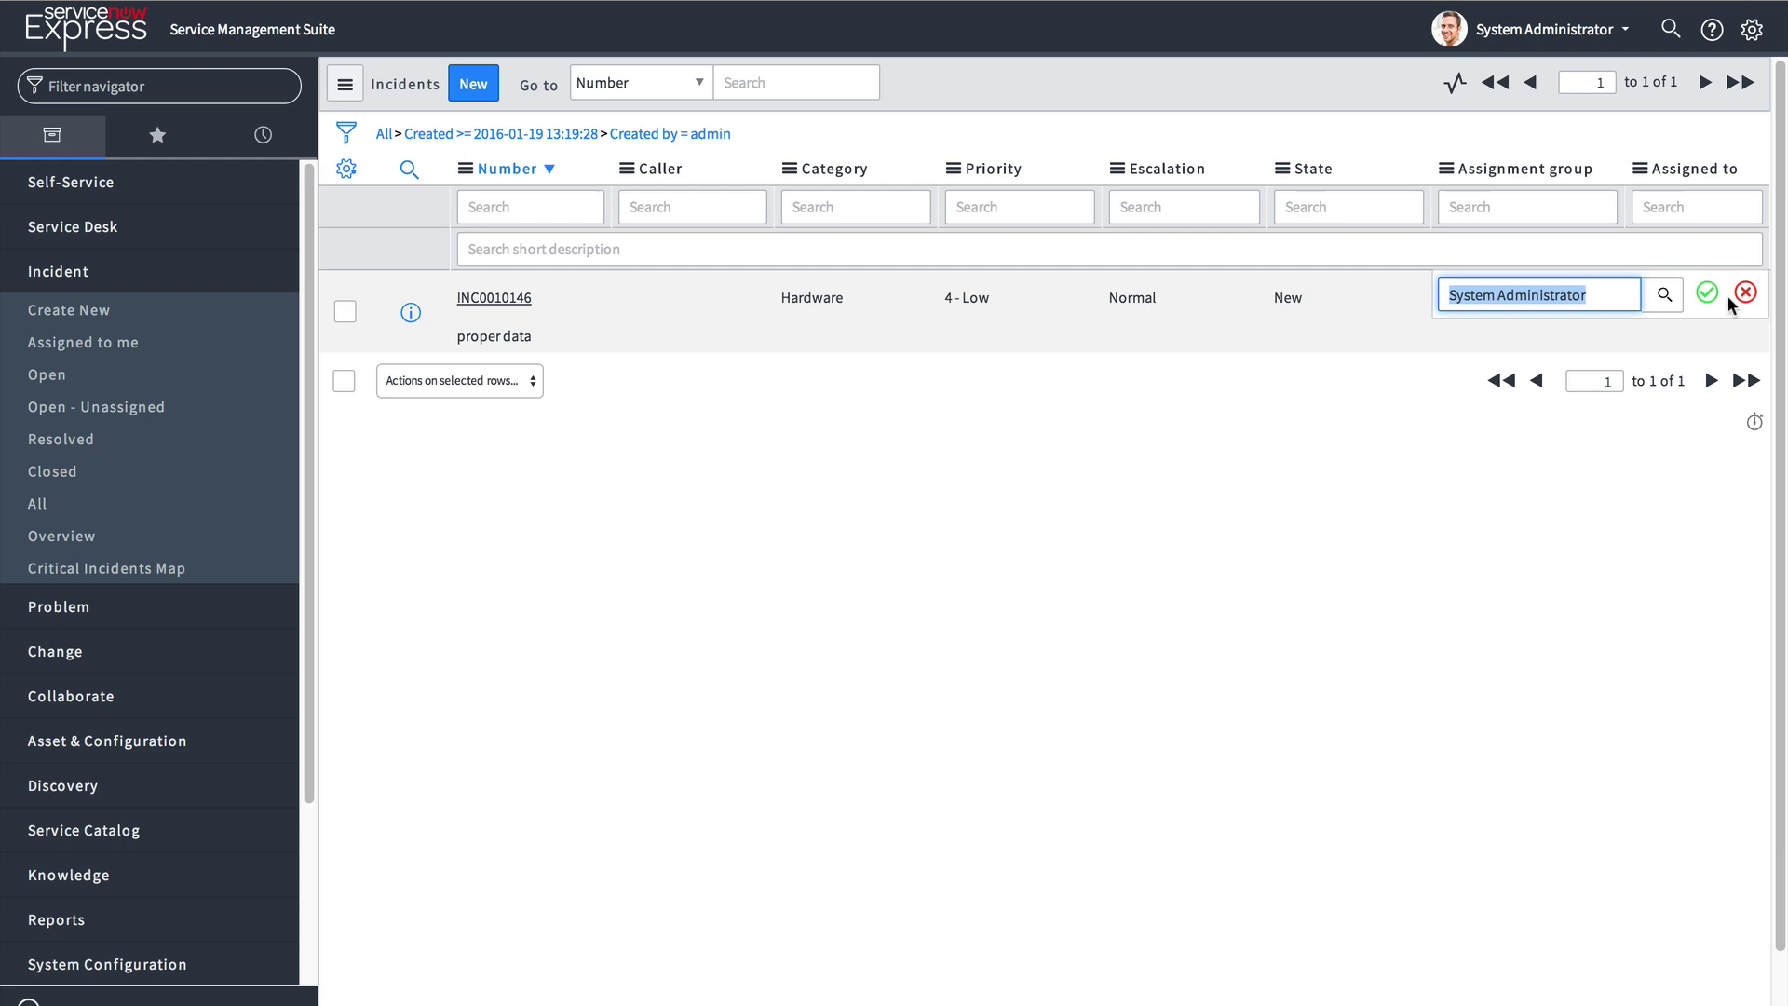
click(1570, 290)
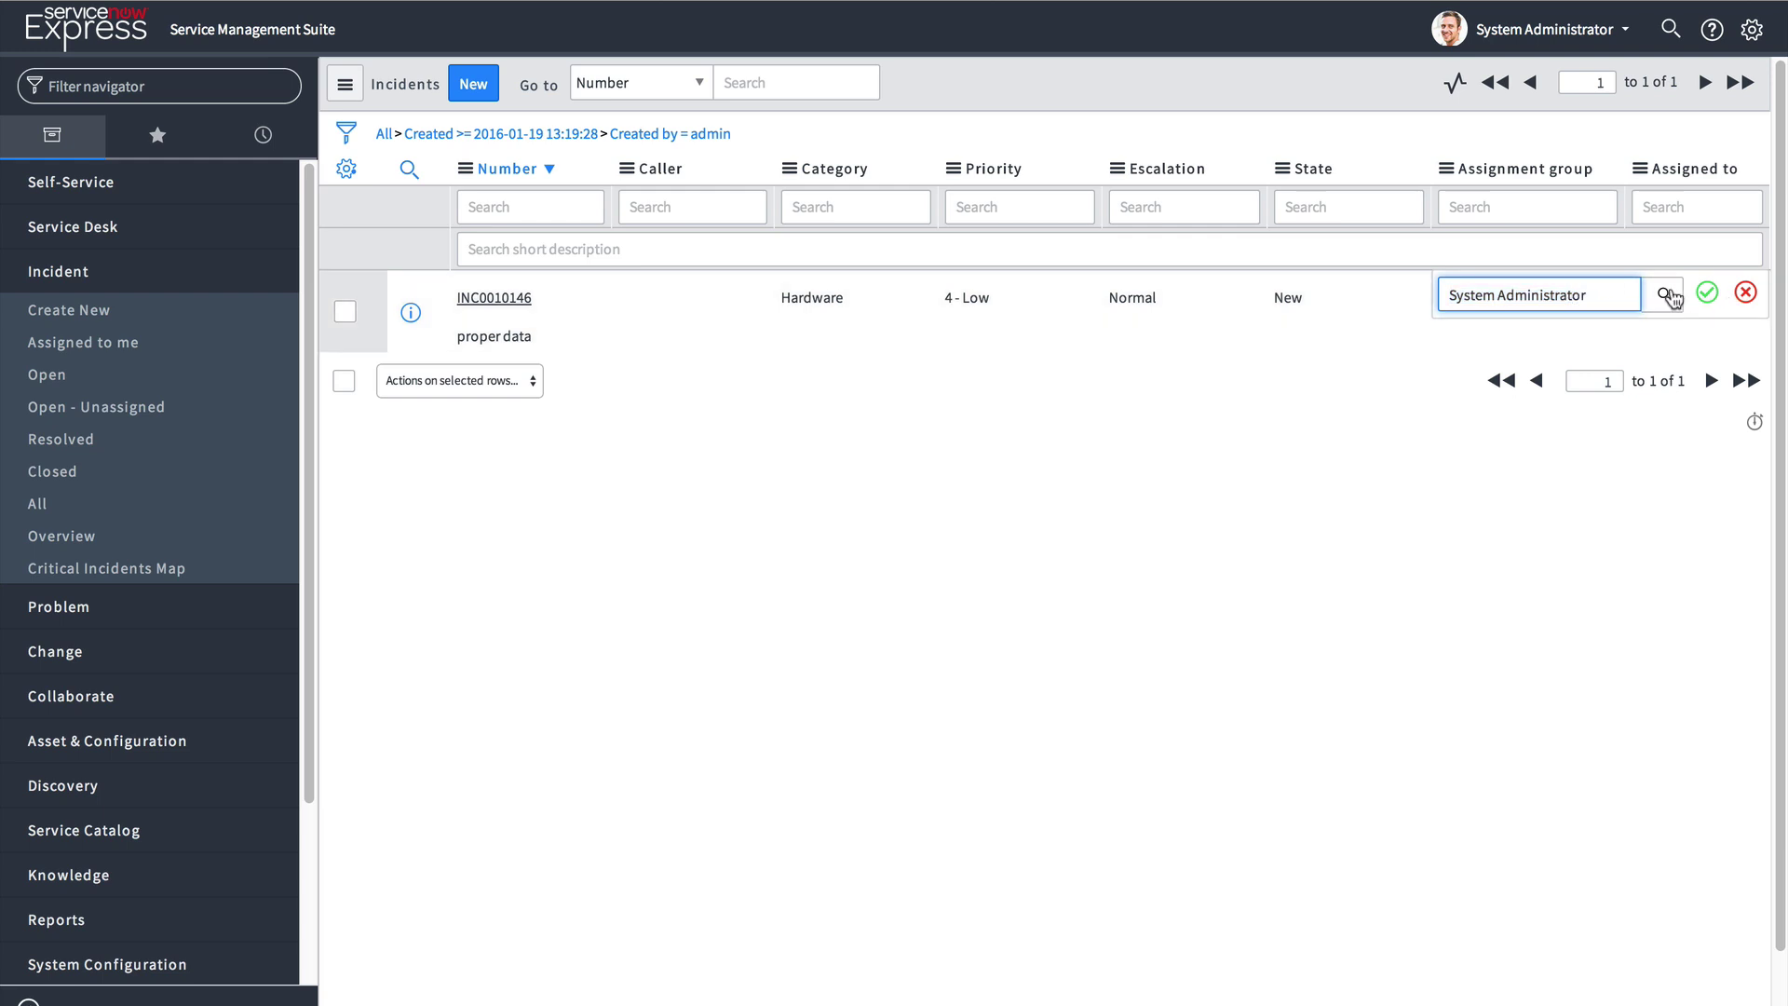
click(1707, 292)
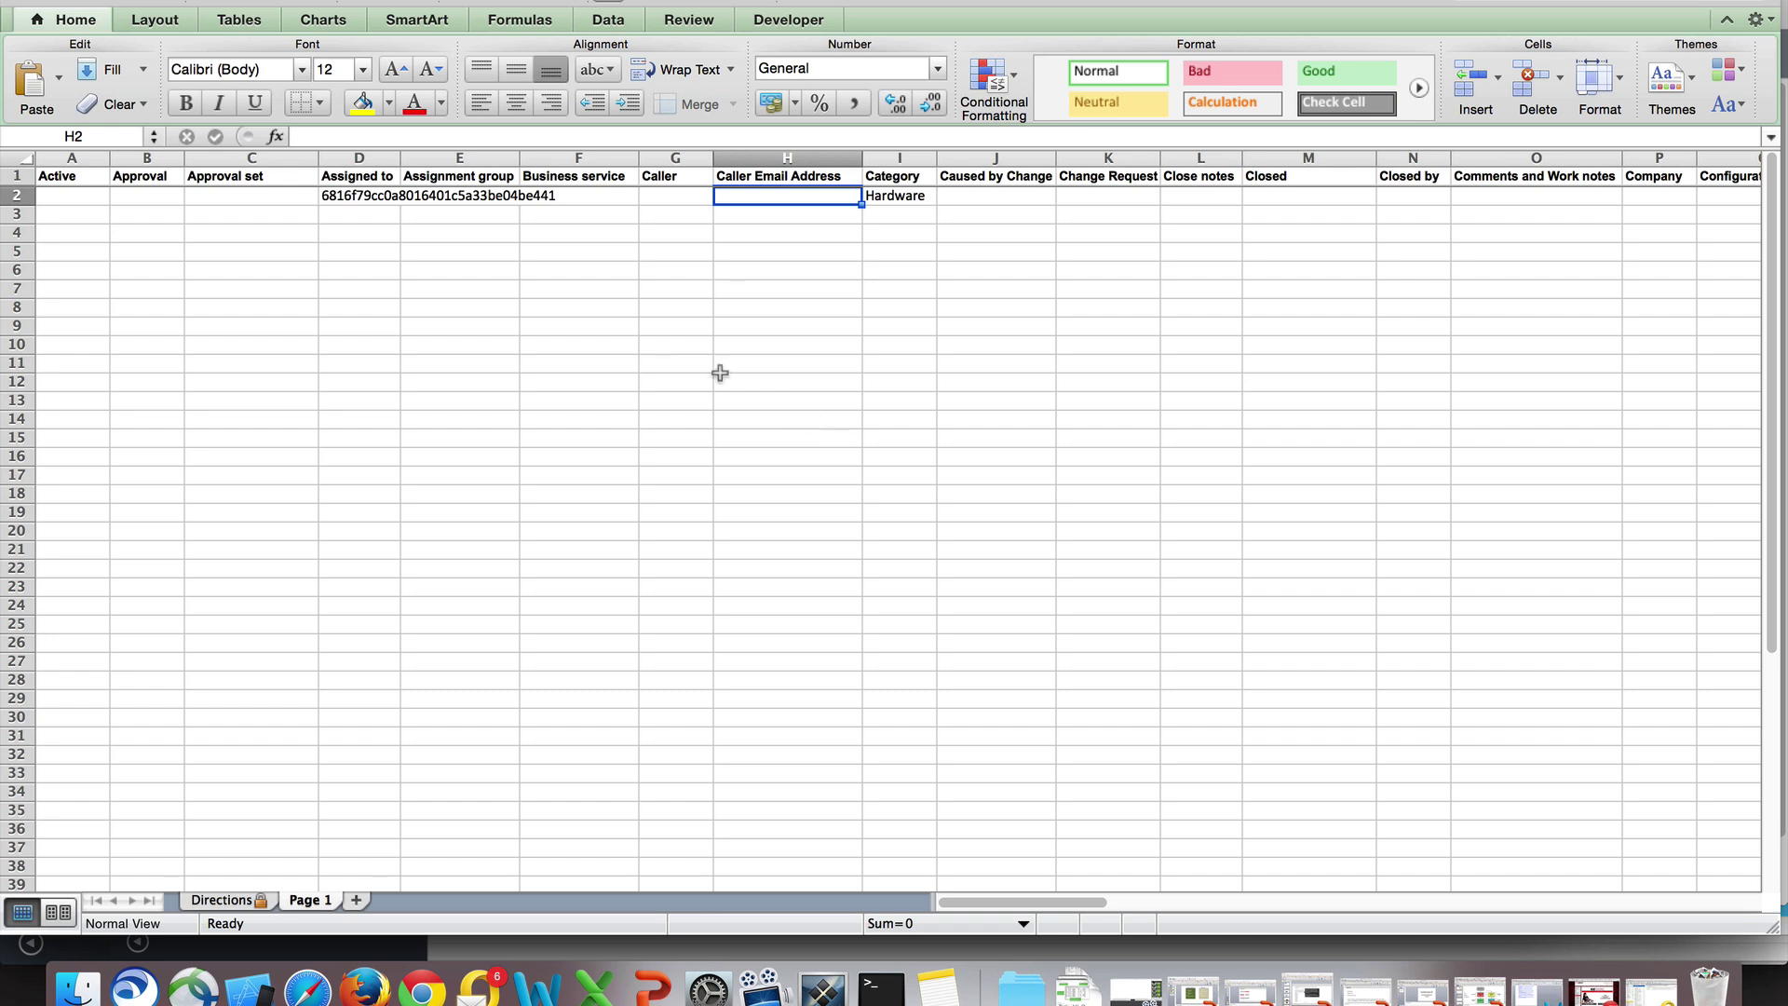
Switch to the Excel template and review the Assigned to cell D2 and the allowed Approval choices in B2
click(333, 199)
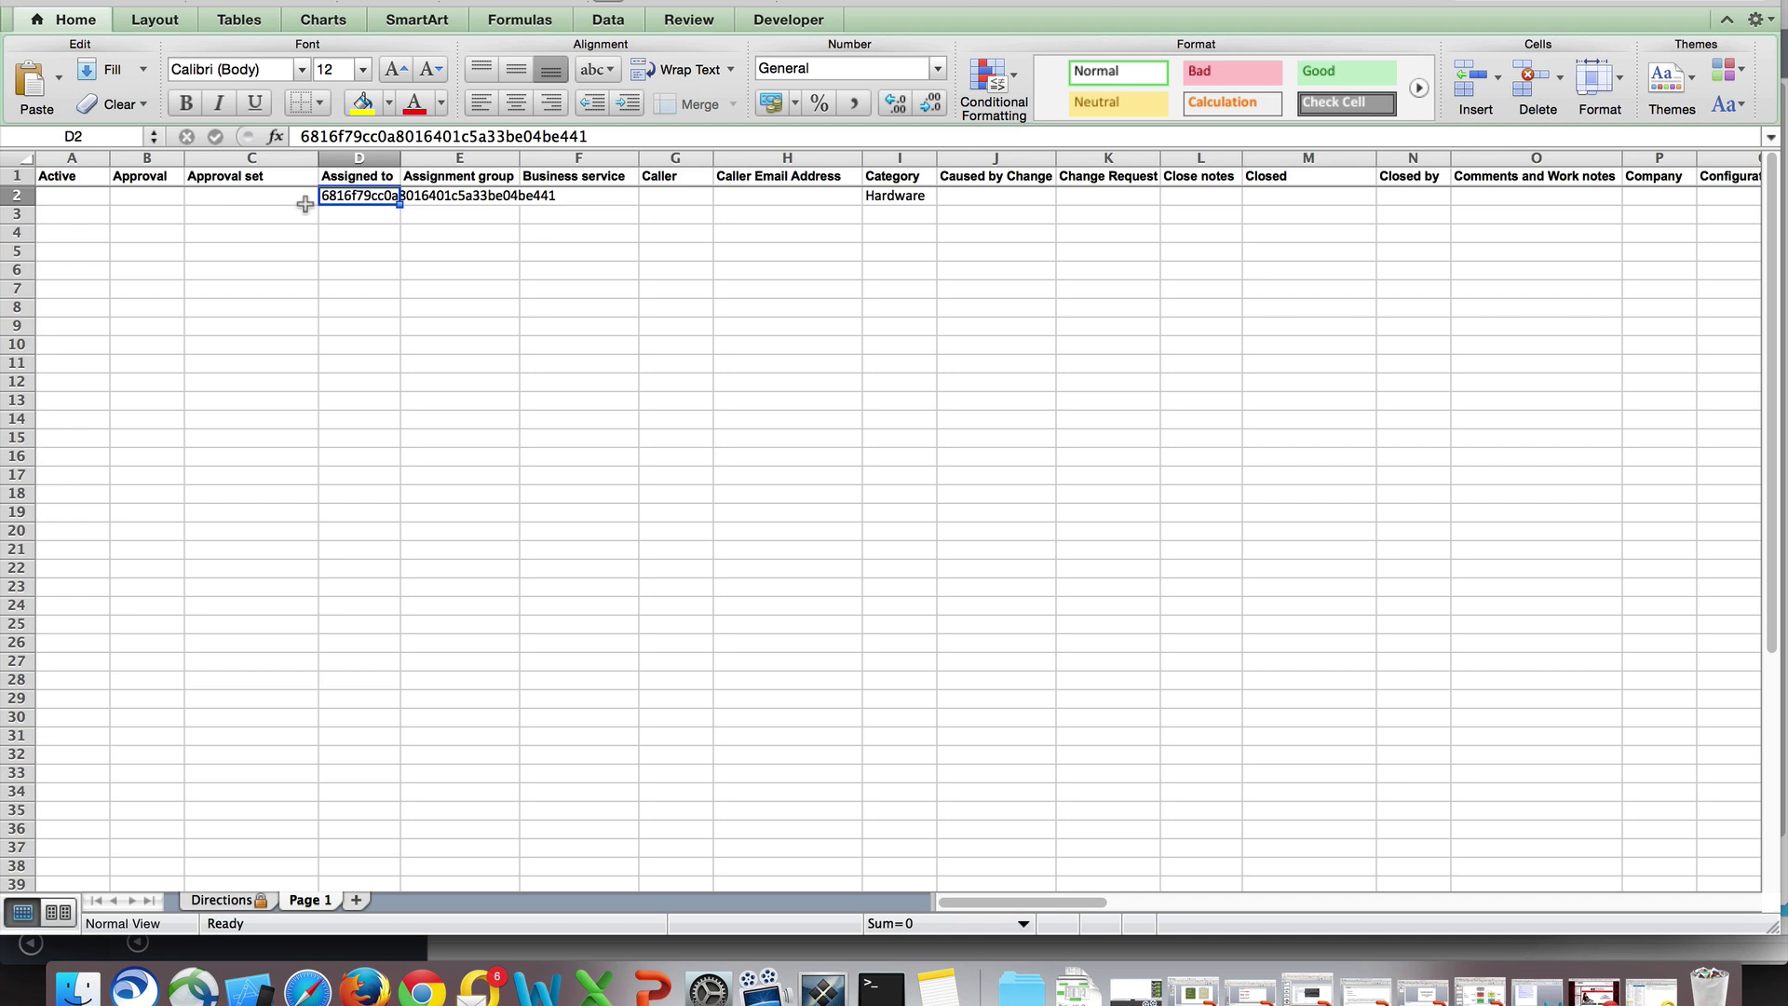
drag(165, 196, 165, 458)
click(194, 196)
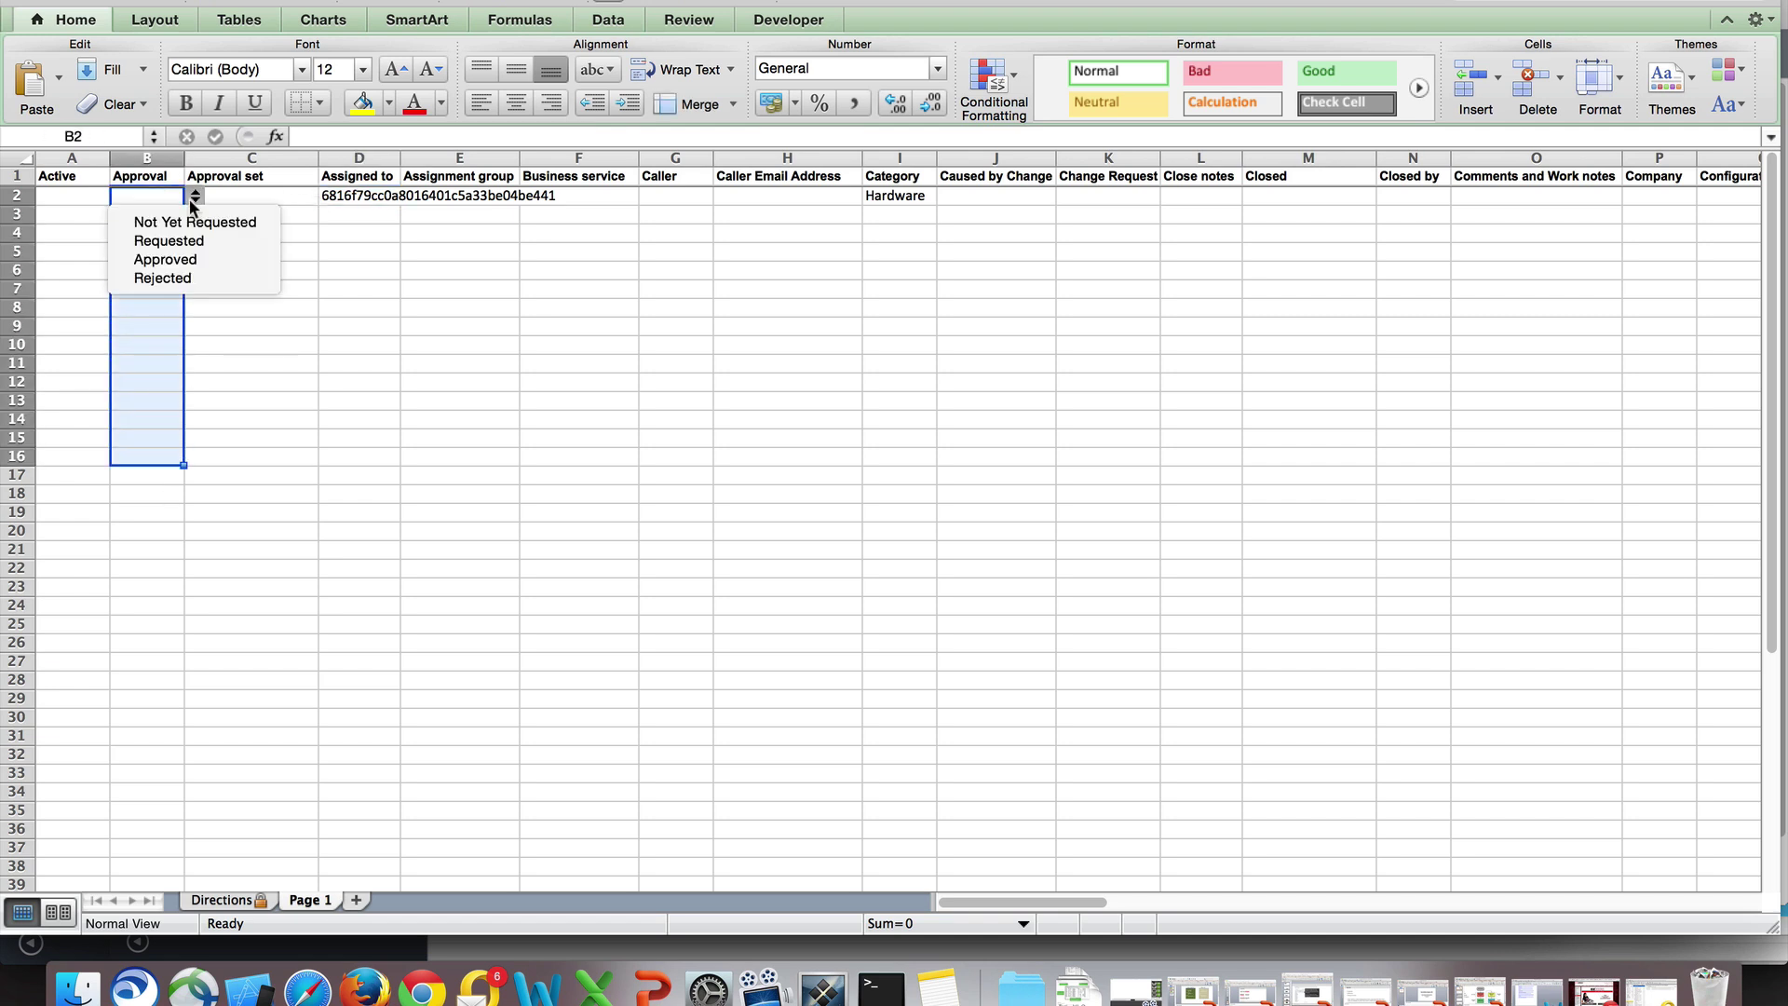
click(668, 281)
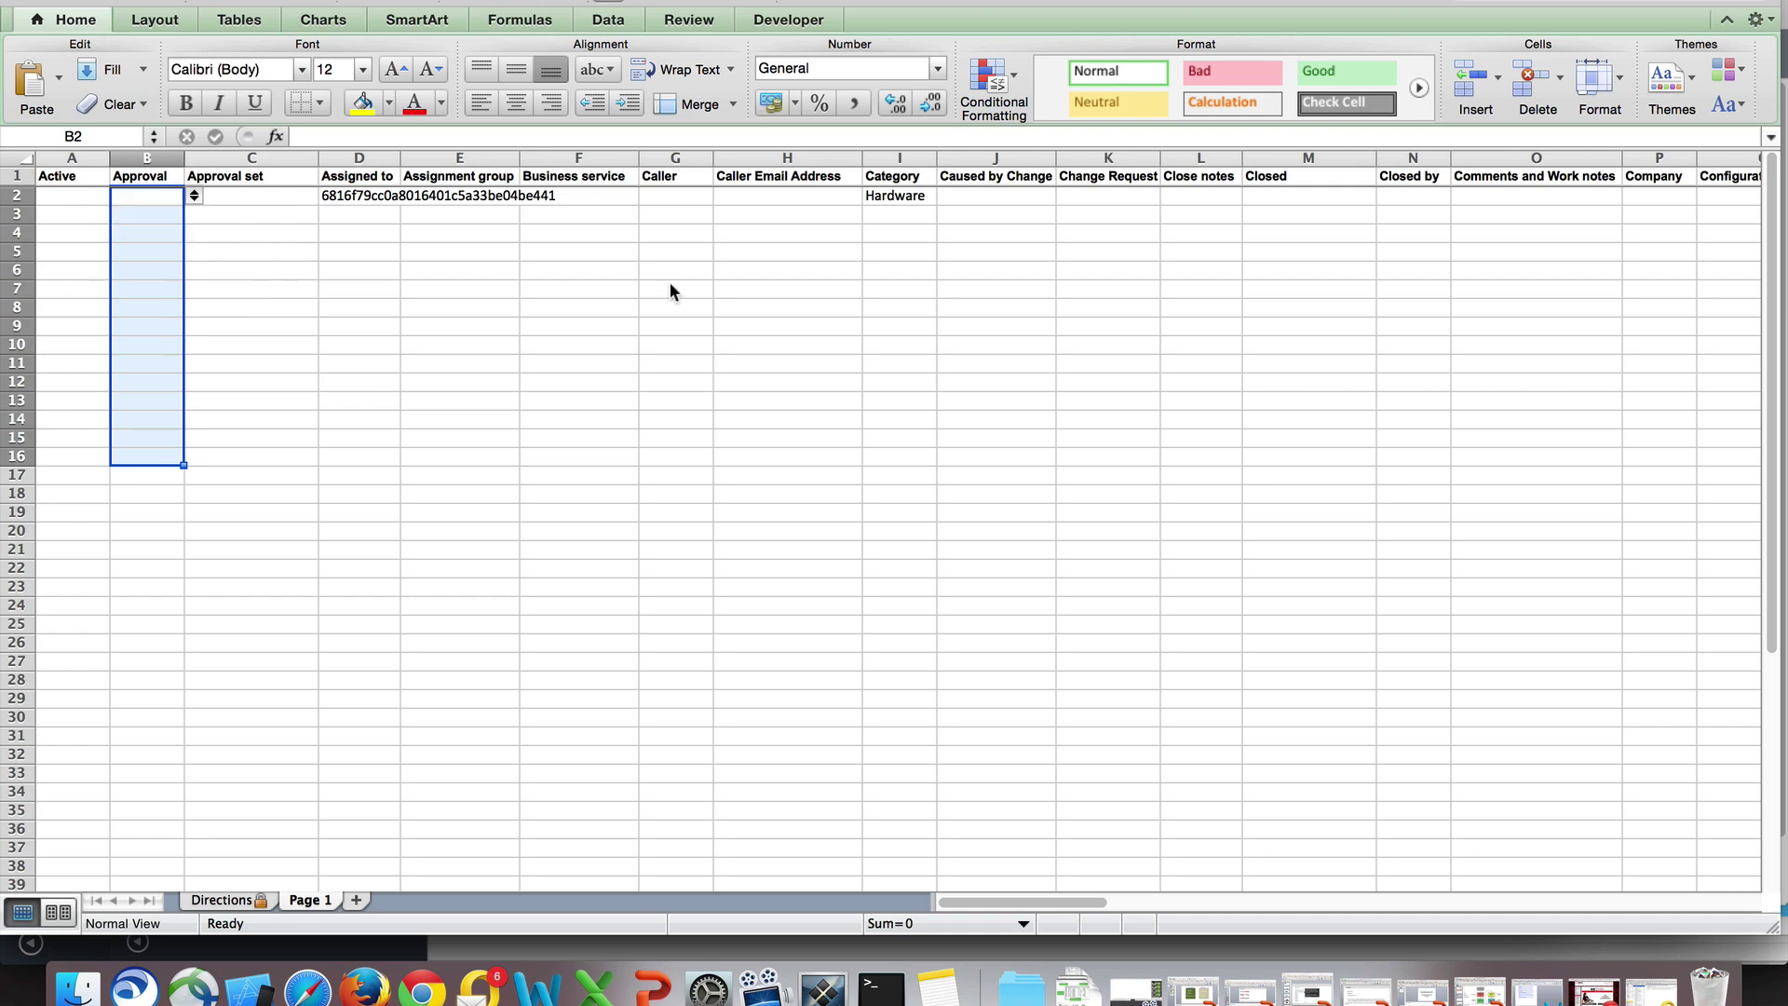
click(508, 259)
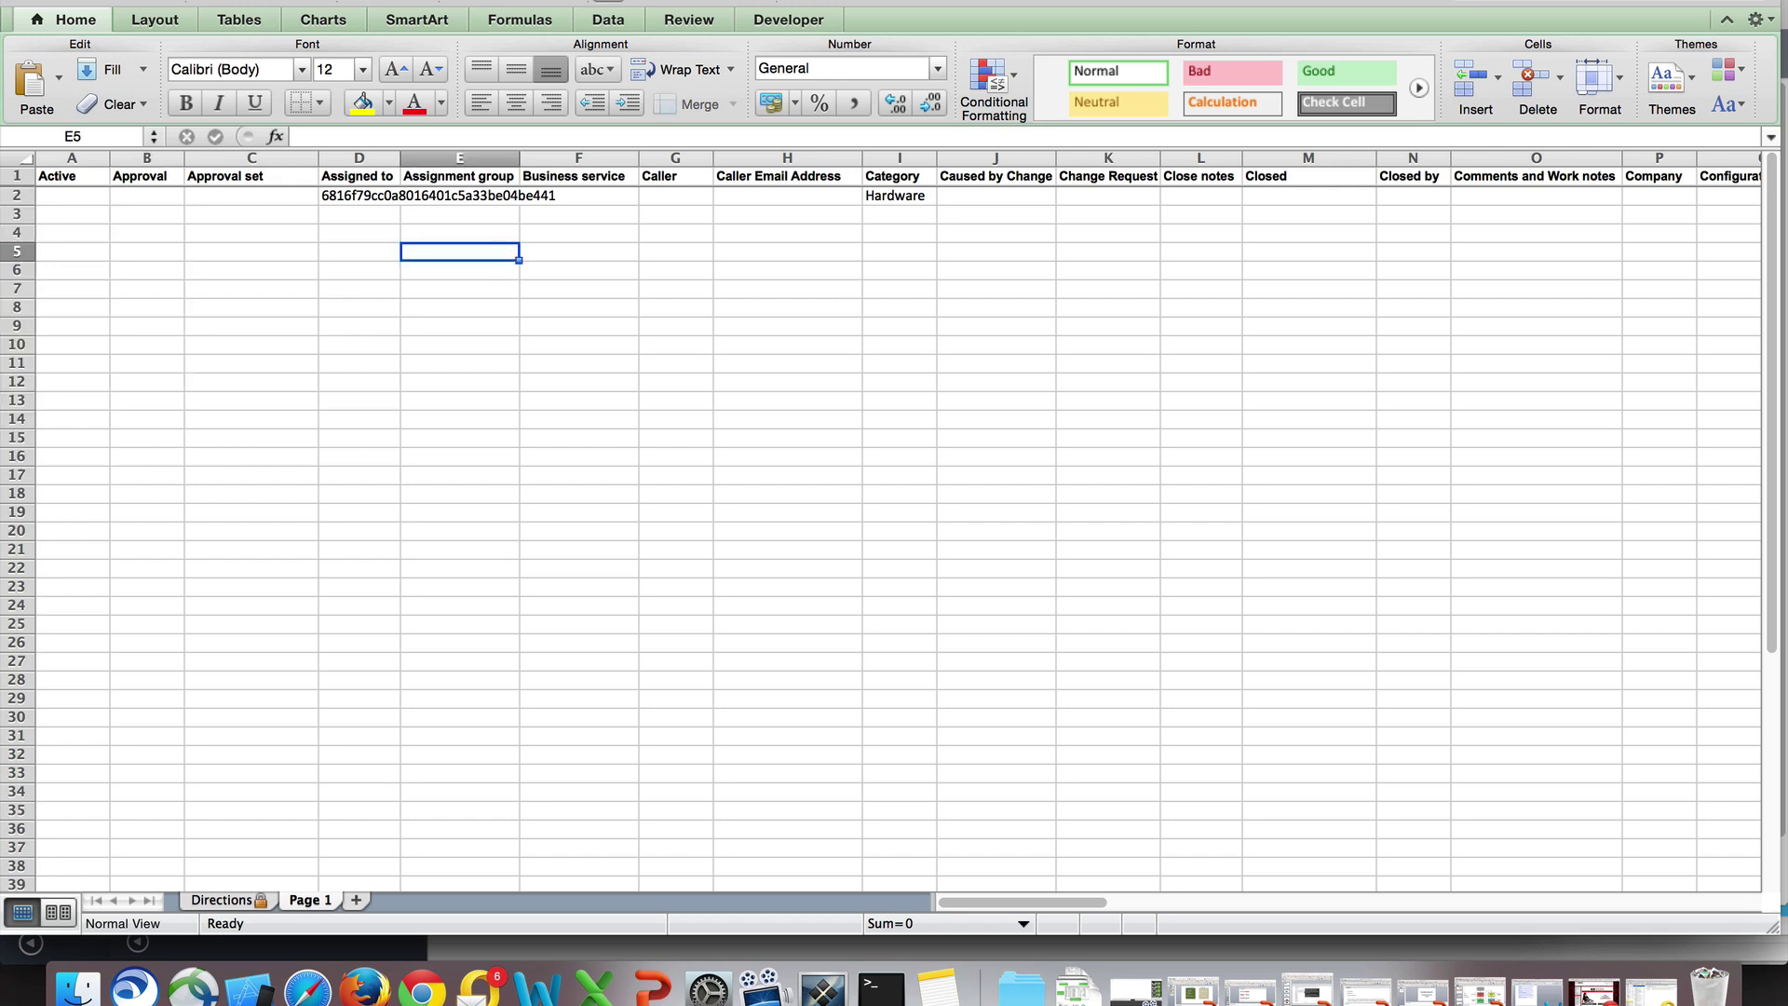
Close the Excel template workbook without saving changes
key(super+w)
click(832, 113)
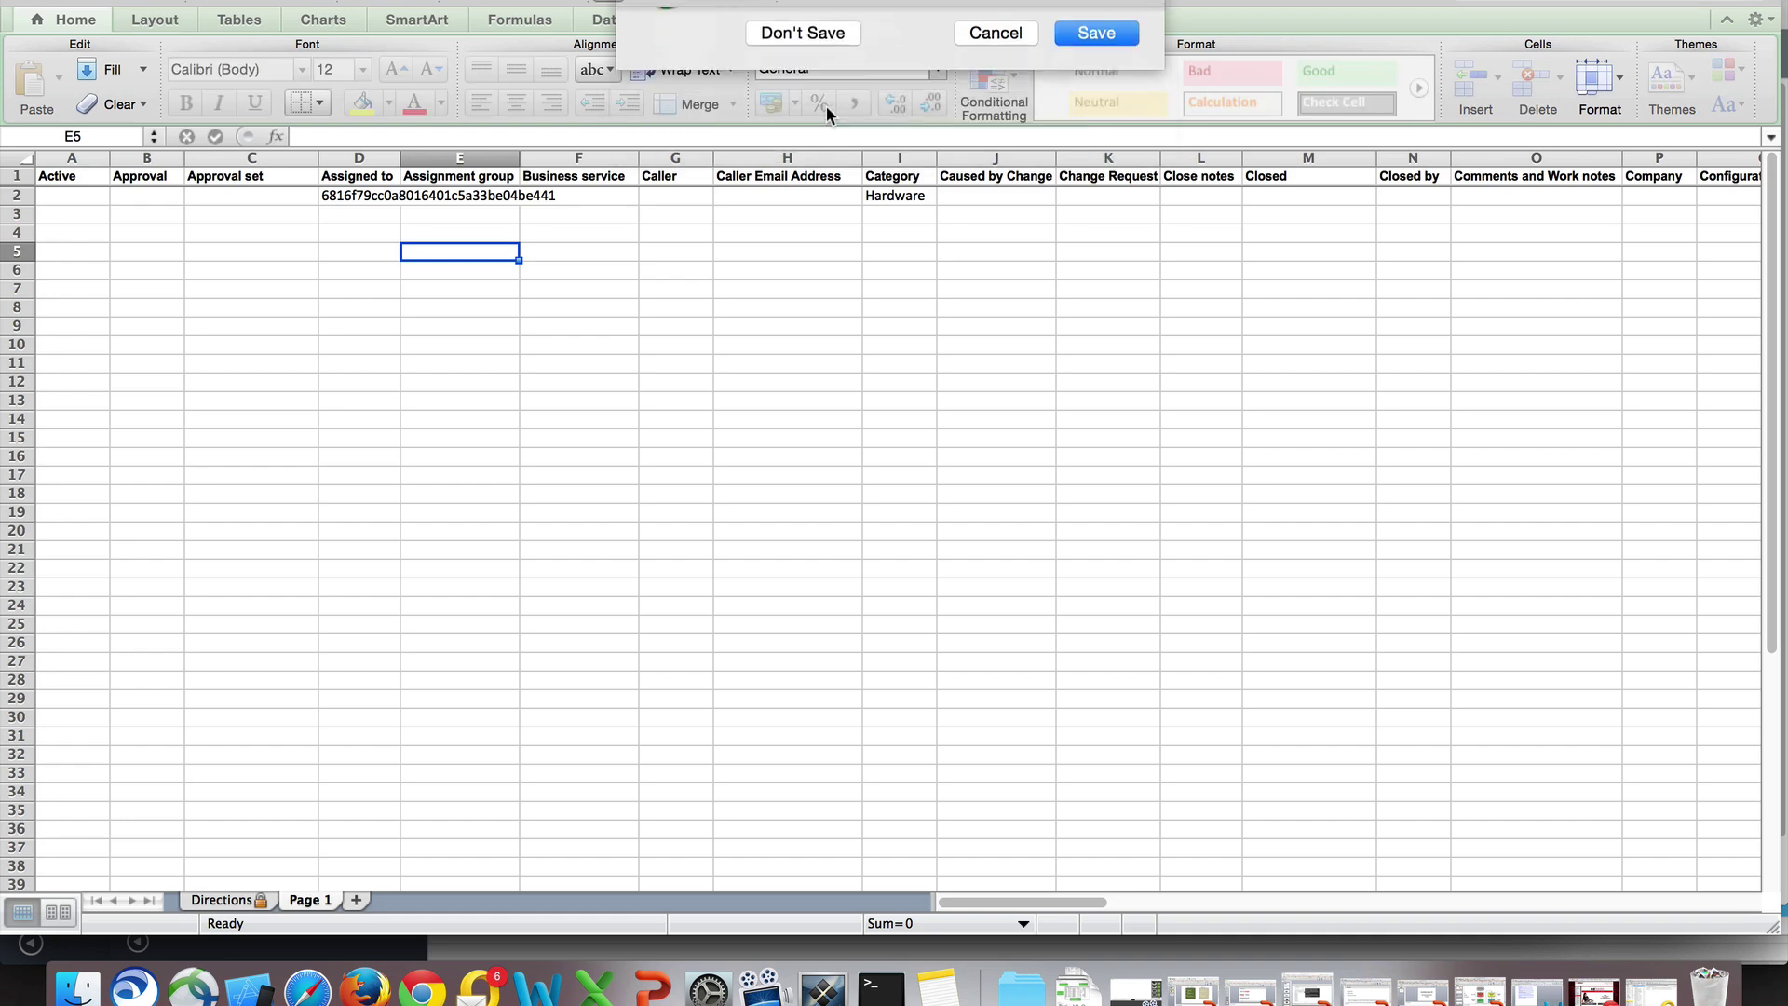
Return to ServiceNow Express and remove the Created by and Created date filters to list all incidents
key(ctrl+Right)
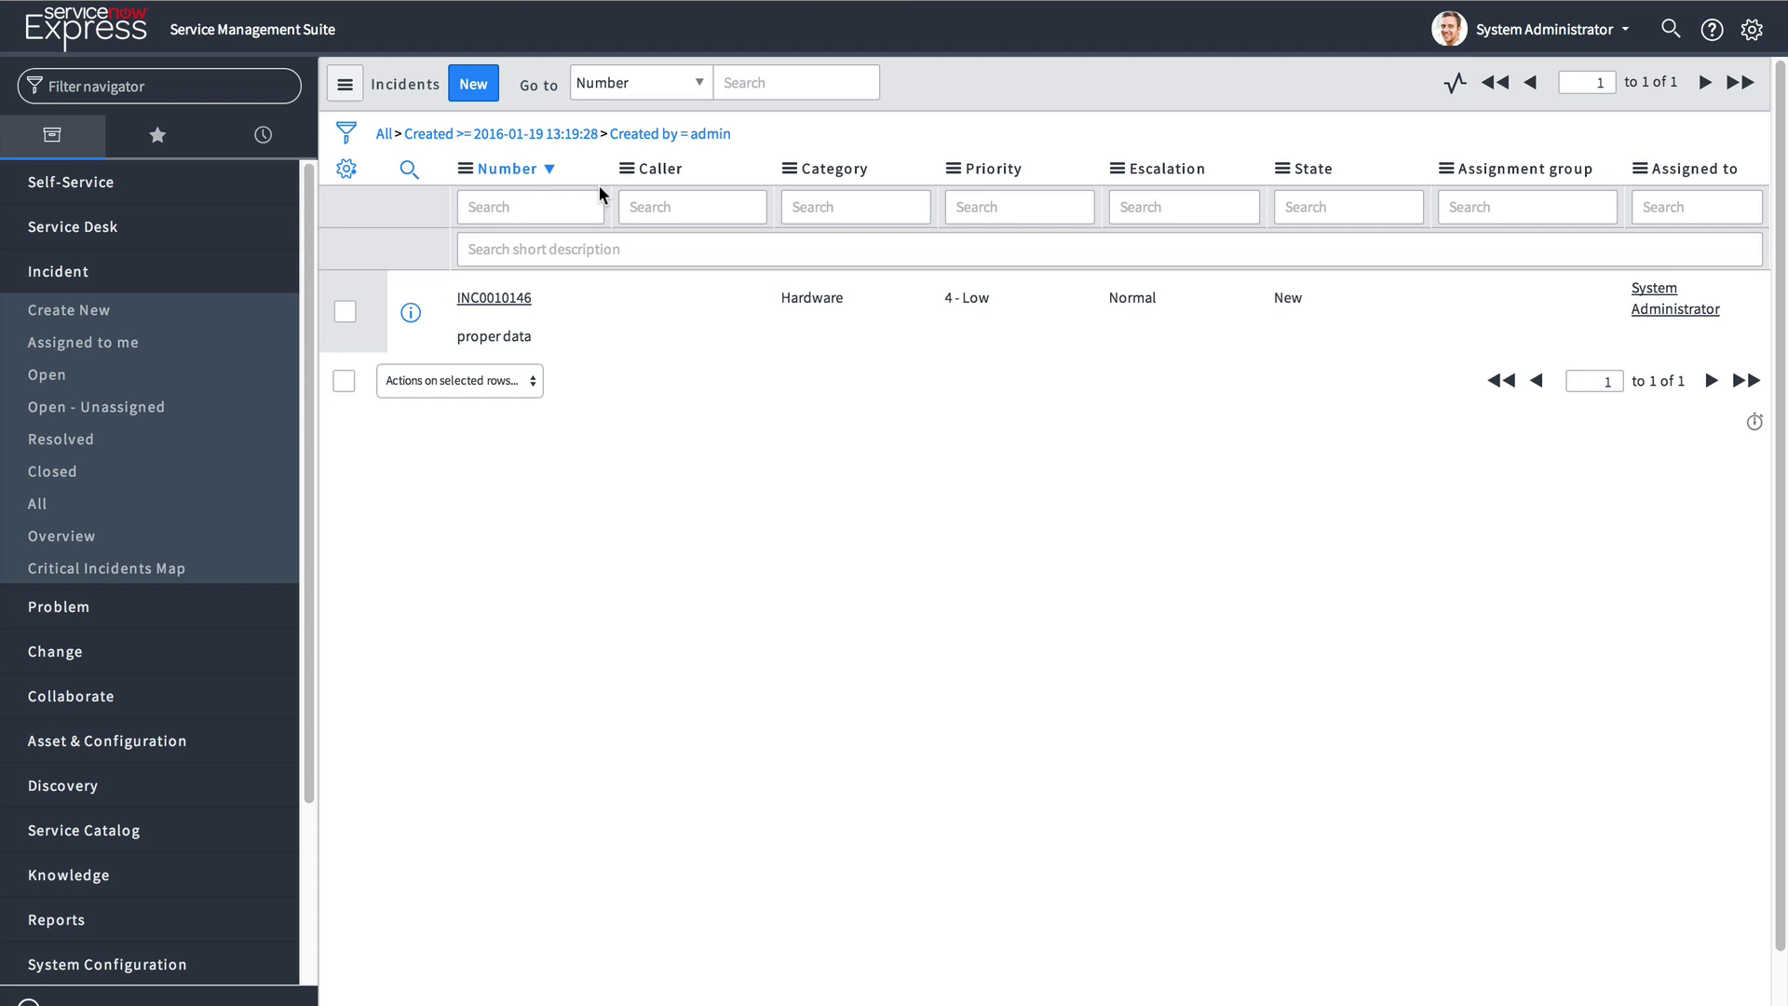
click(606, 133)
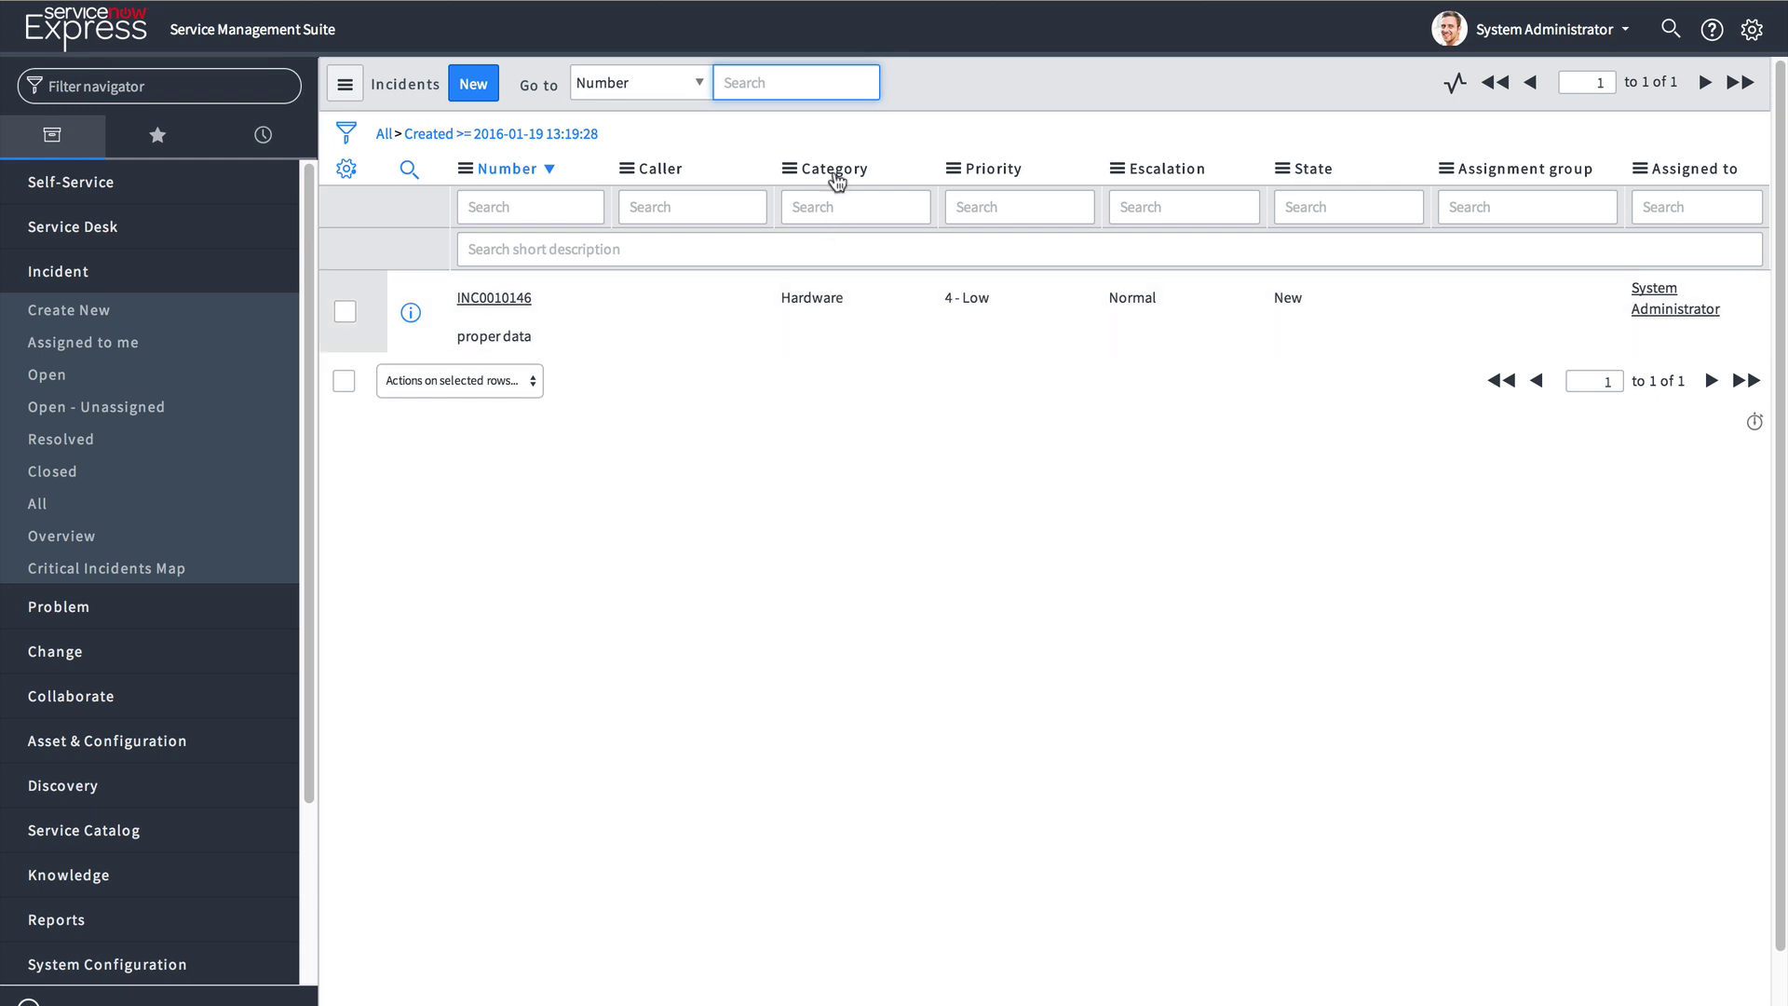
click(385, 133)
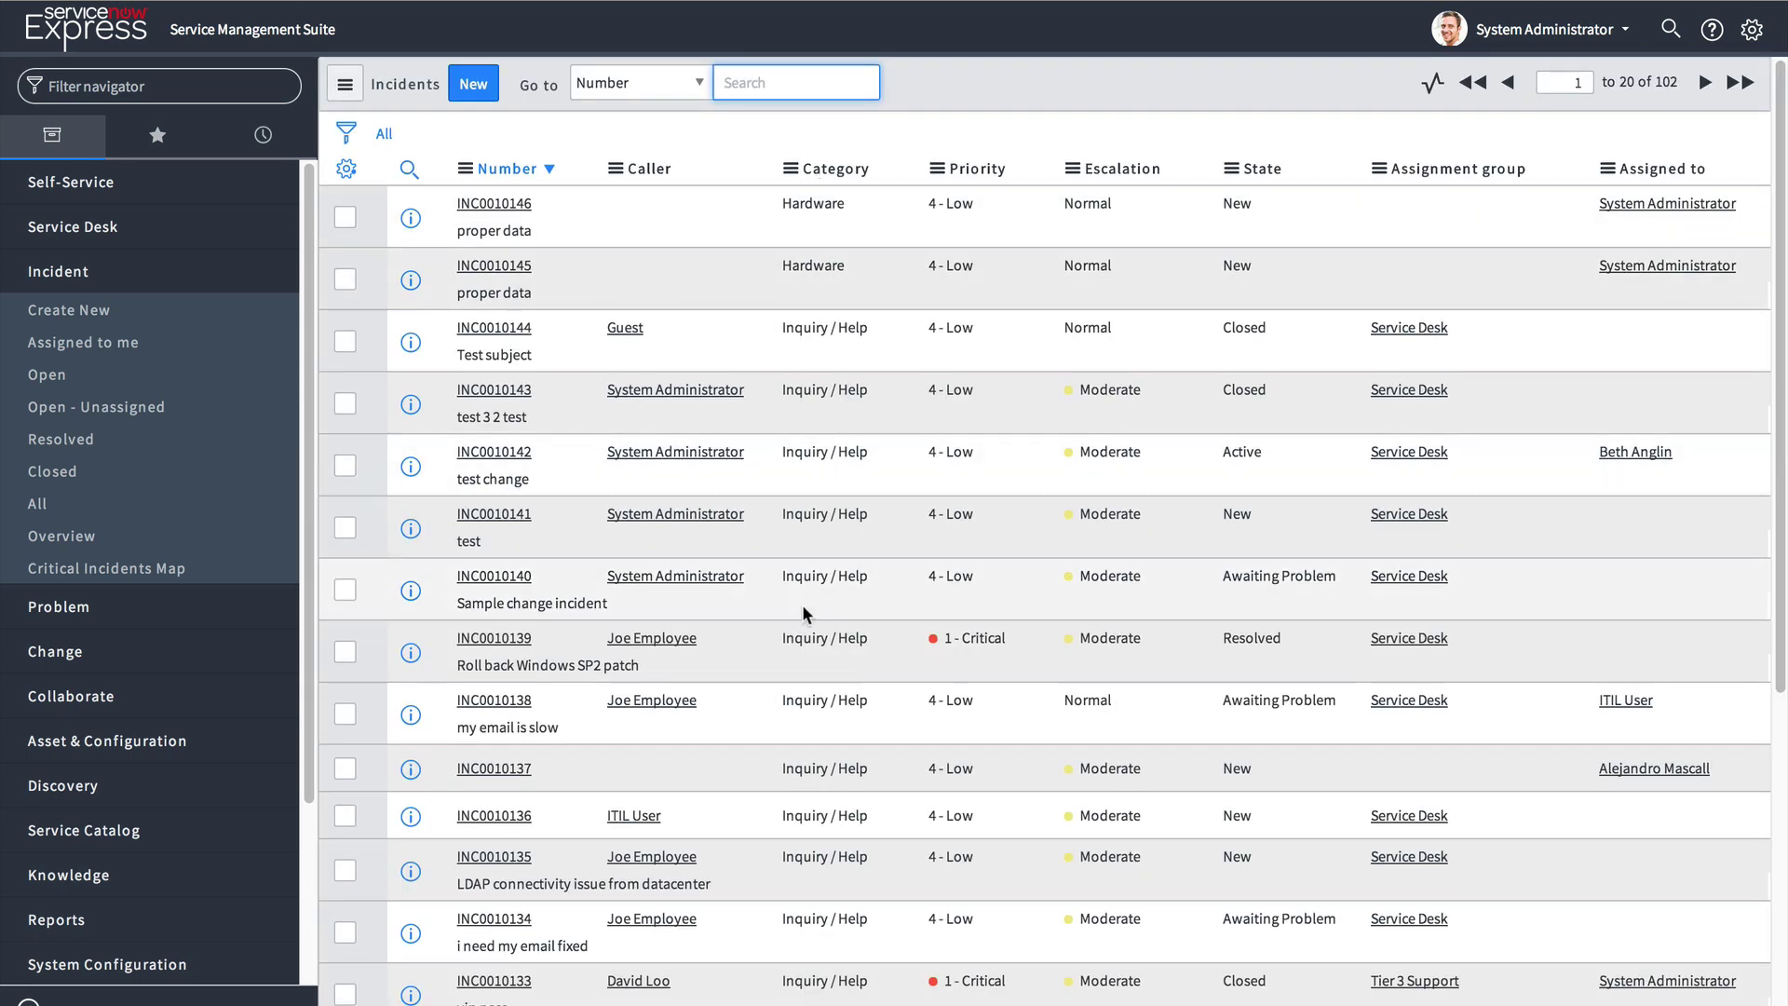
Examine the incident list's options for updating selected or all records without running any of them
right_click(827, 177)
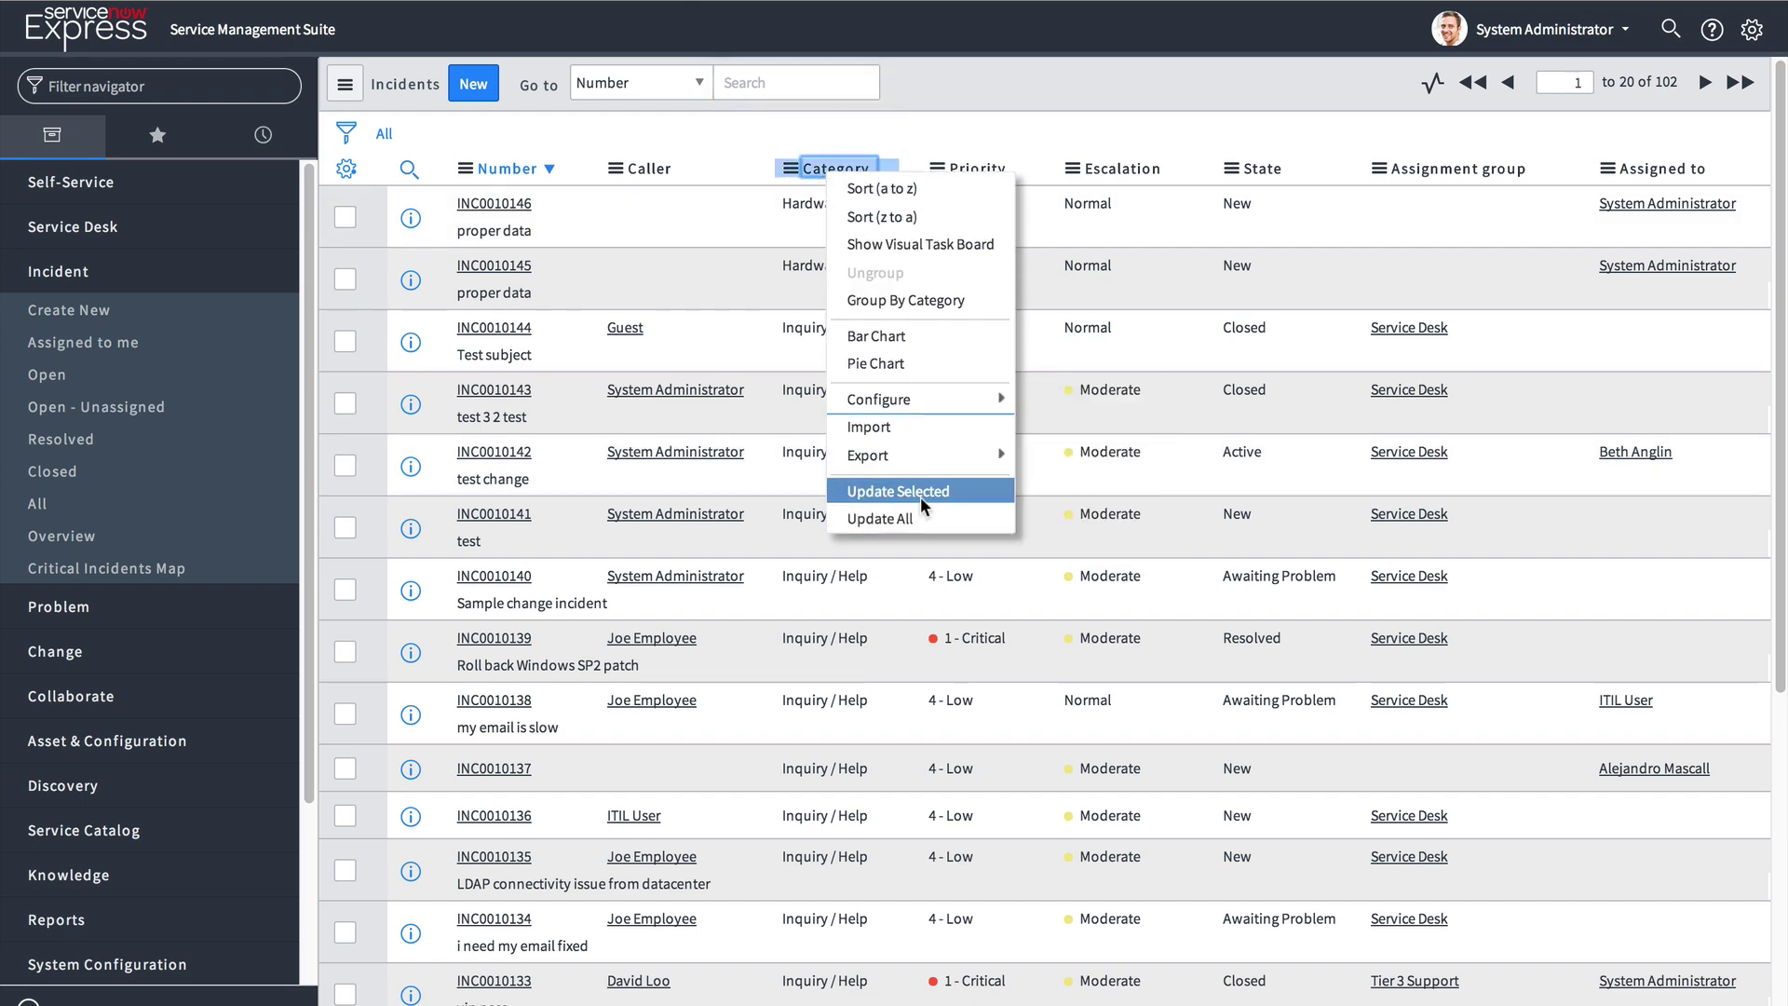
click(346, 218)
click(345, 279)
click(345, 220)
click(345, 275)
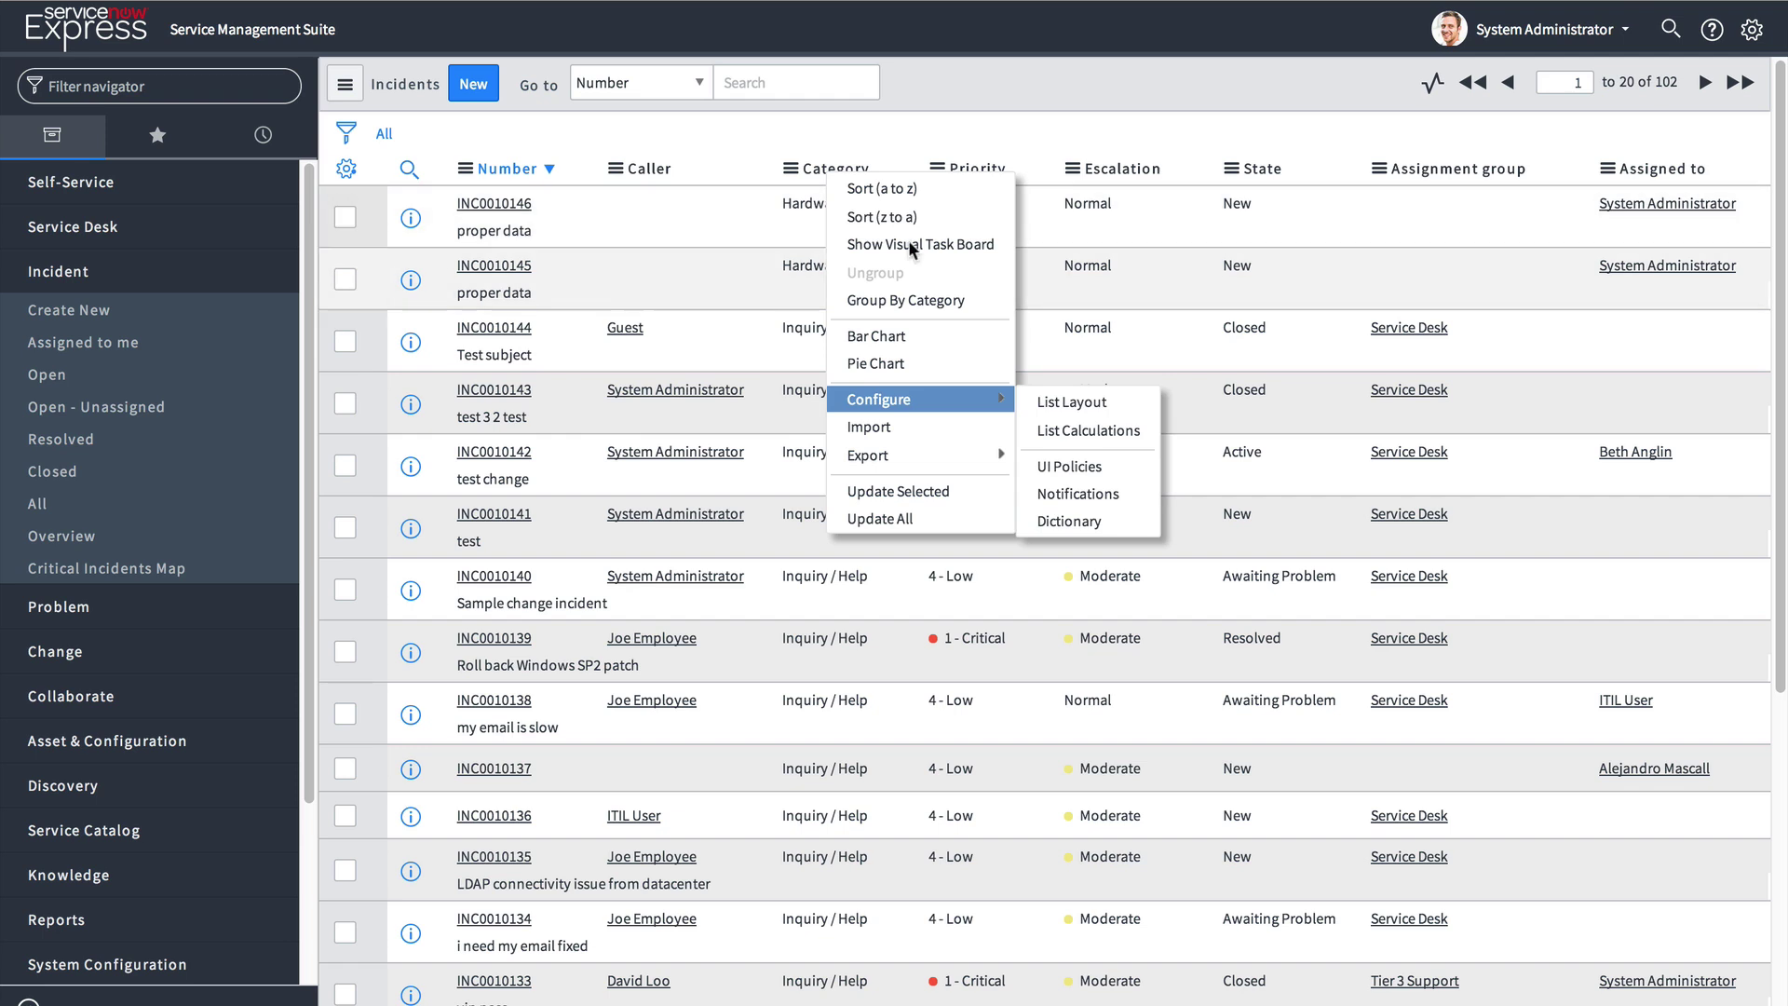
click(1060, 116)
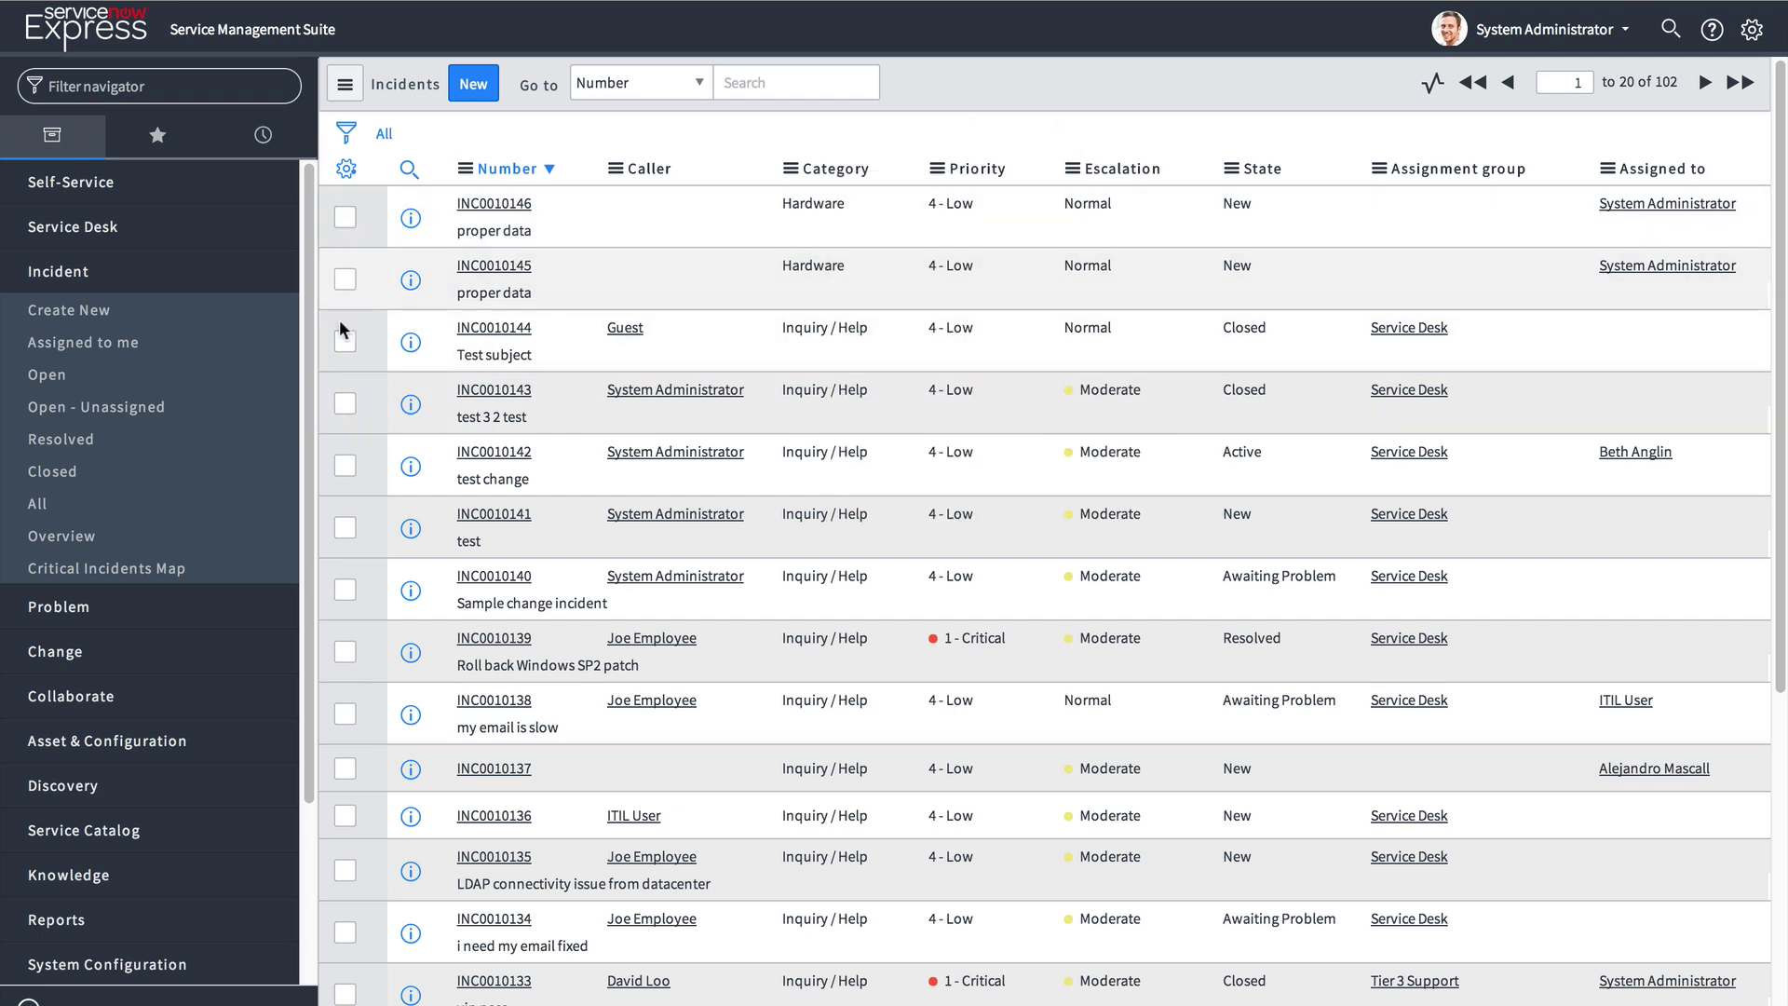
Filter the incident list to Category Inquiry / Help and empty Caller, and remove the category condition to keep only the empty Caller filter
right_click(821, 455)
click(870, 469)
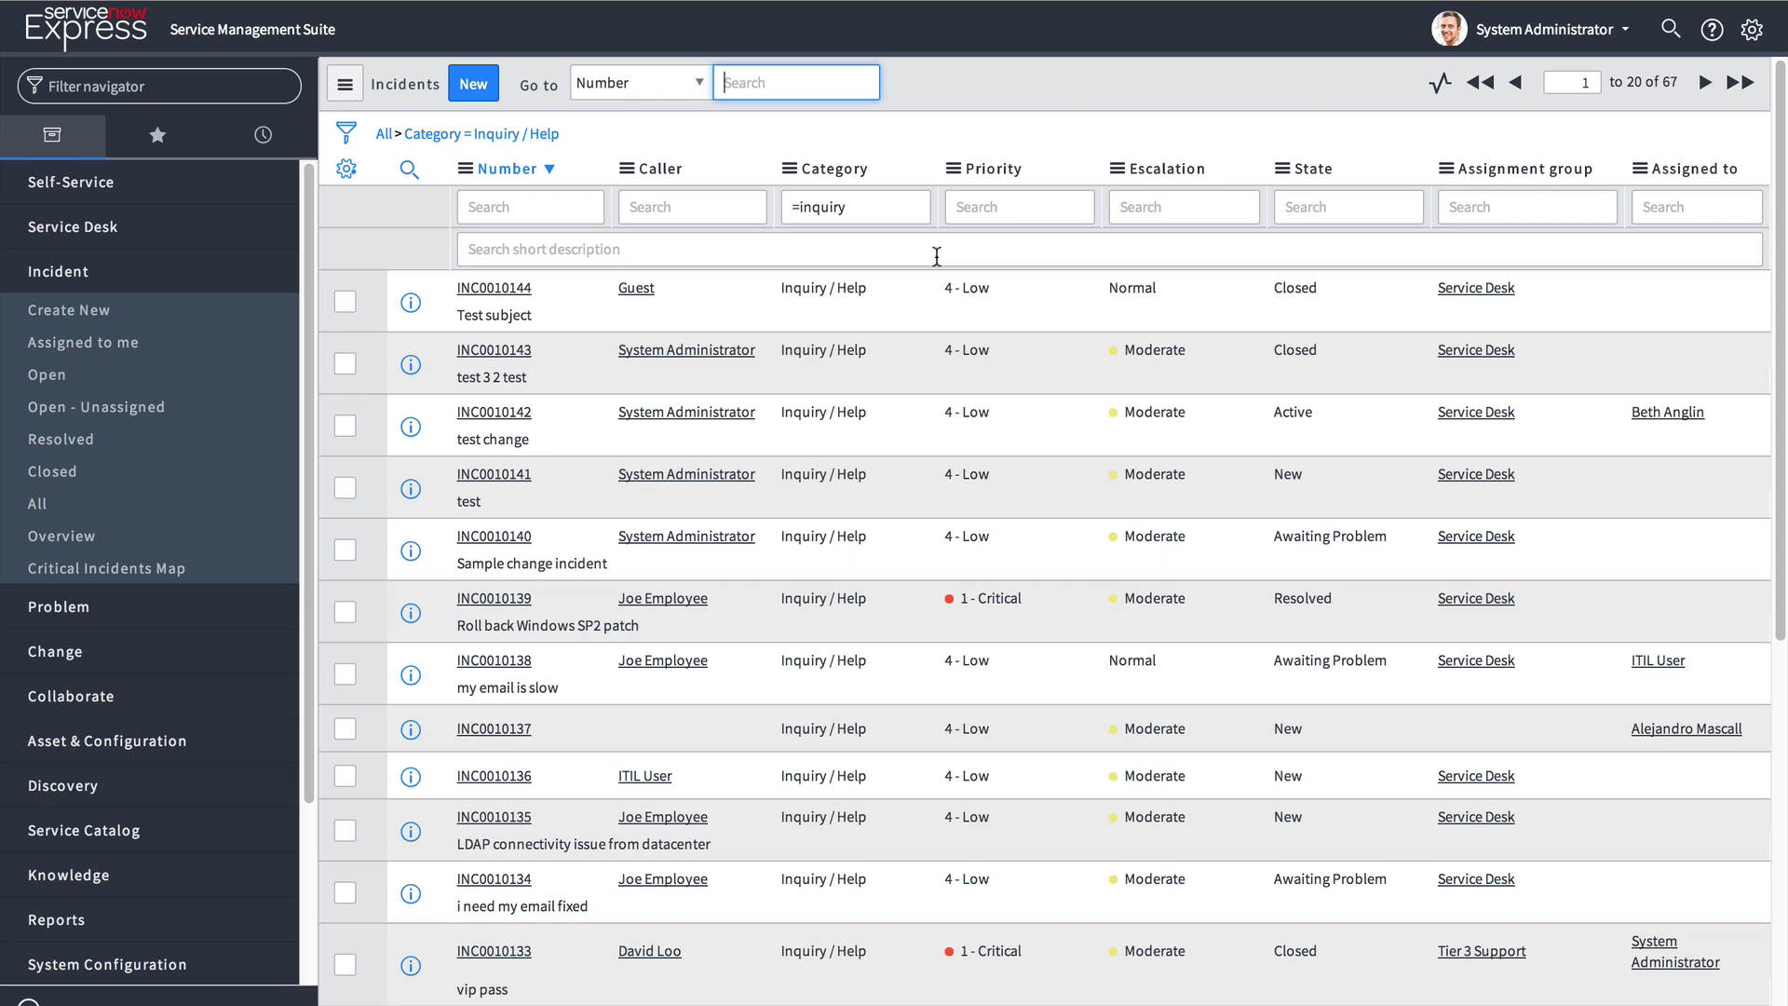
right_click(649, 722)
click(699, 730)
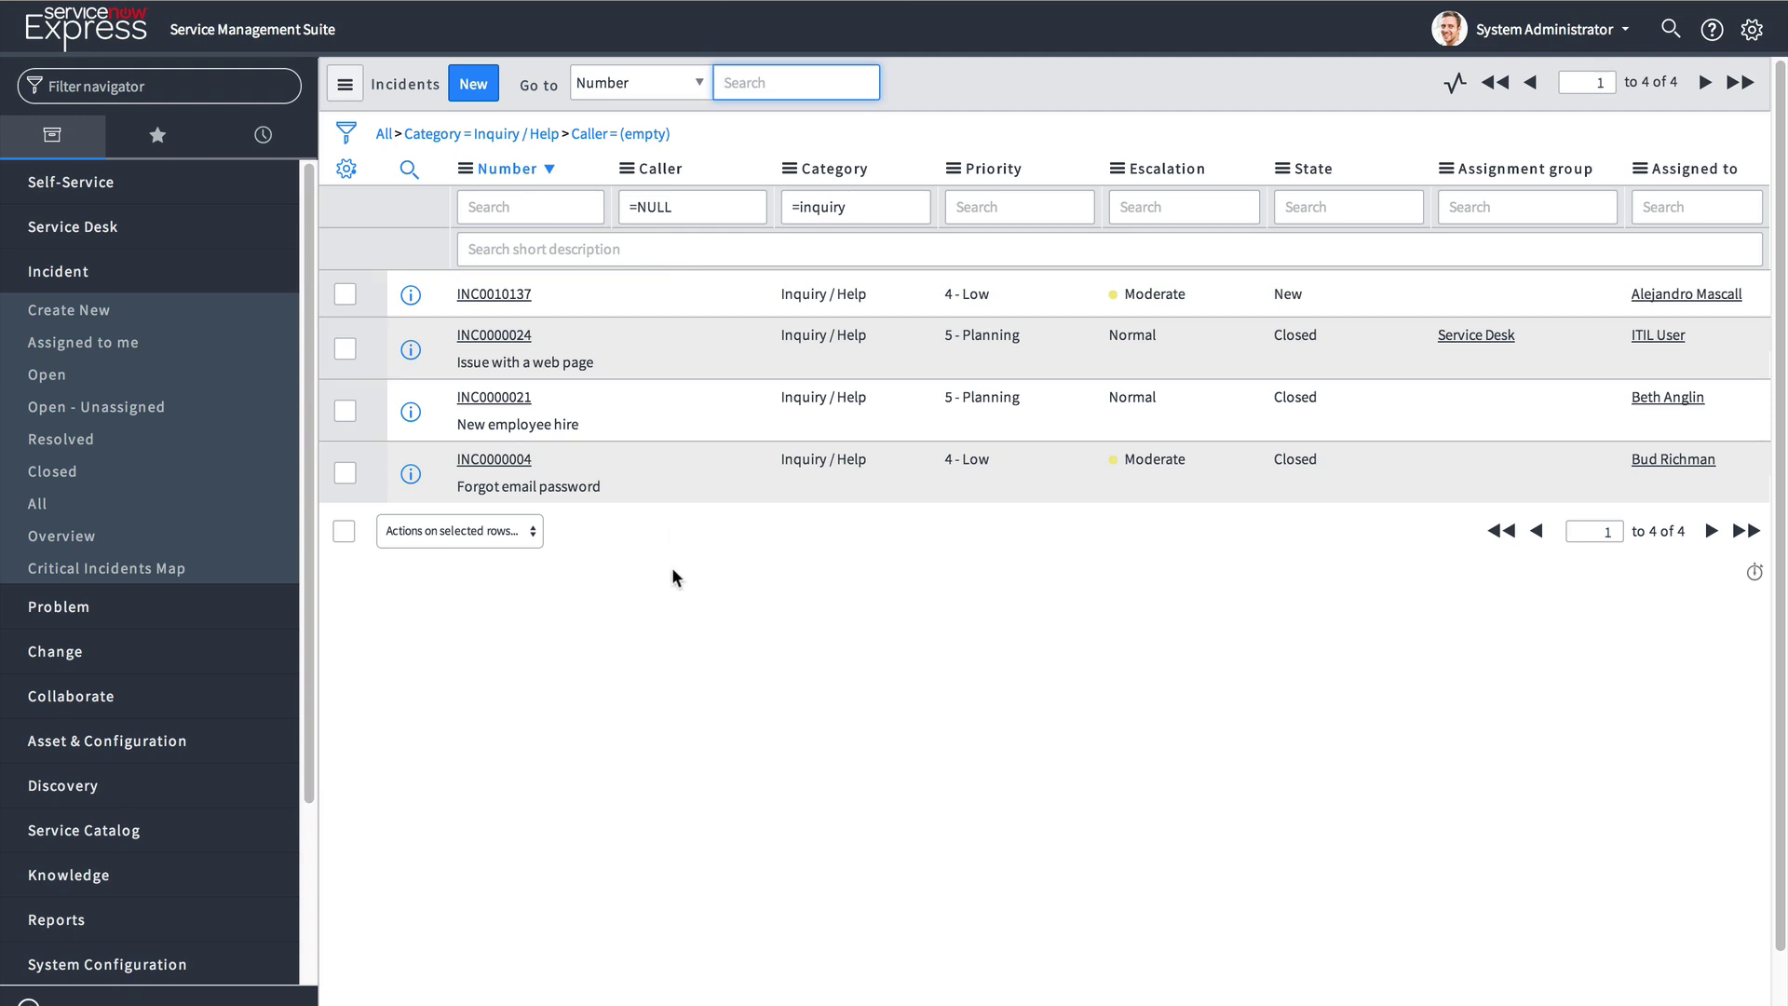
click(397, 135)
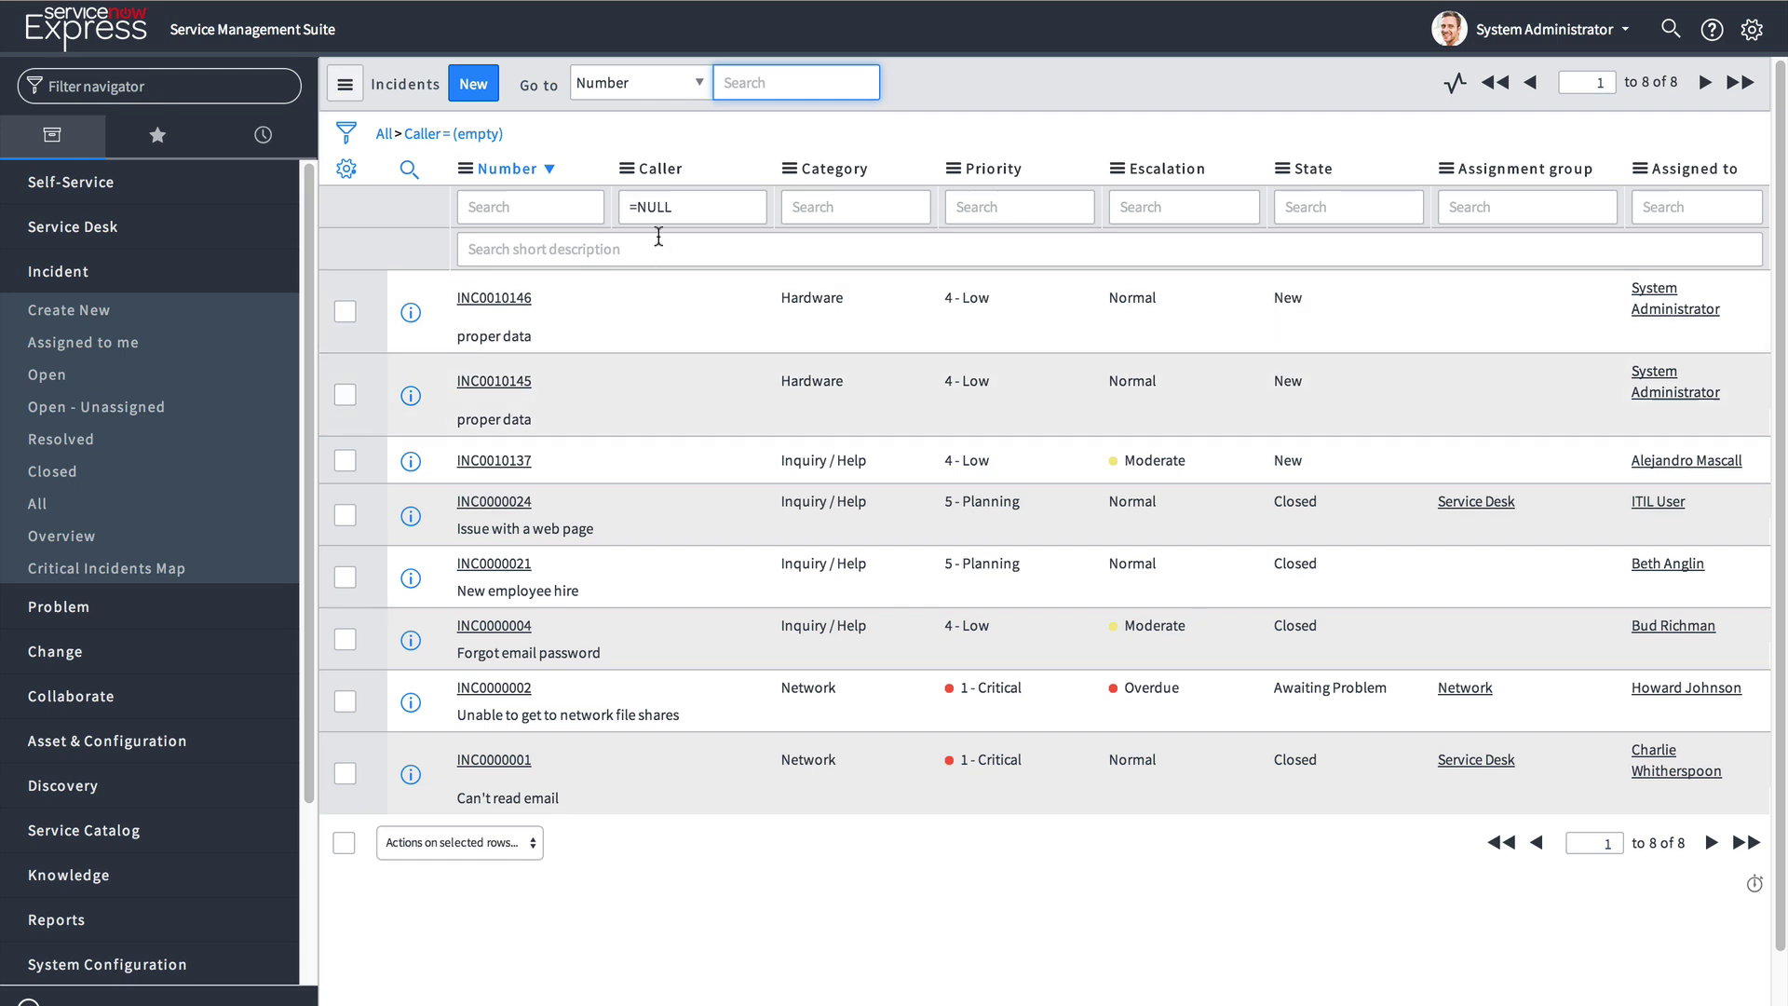
Update all listed incidents at once, setting Caller to the third person offered under recent selections
right_click(669, 176)
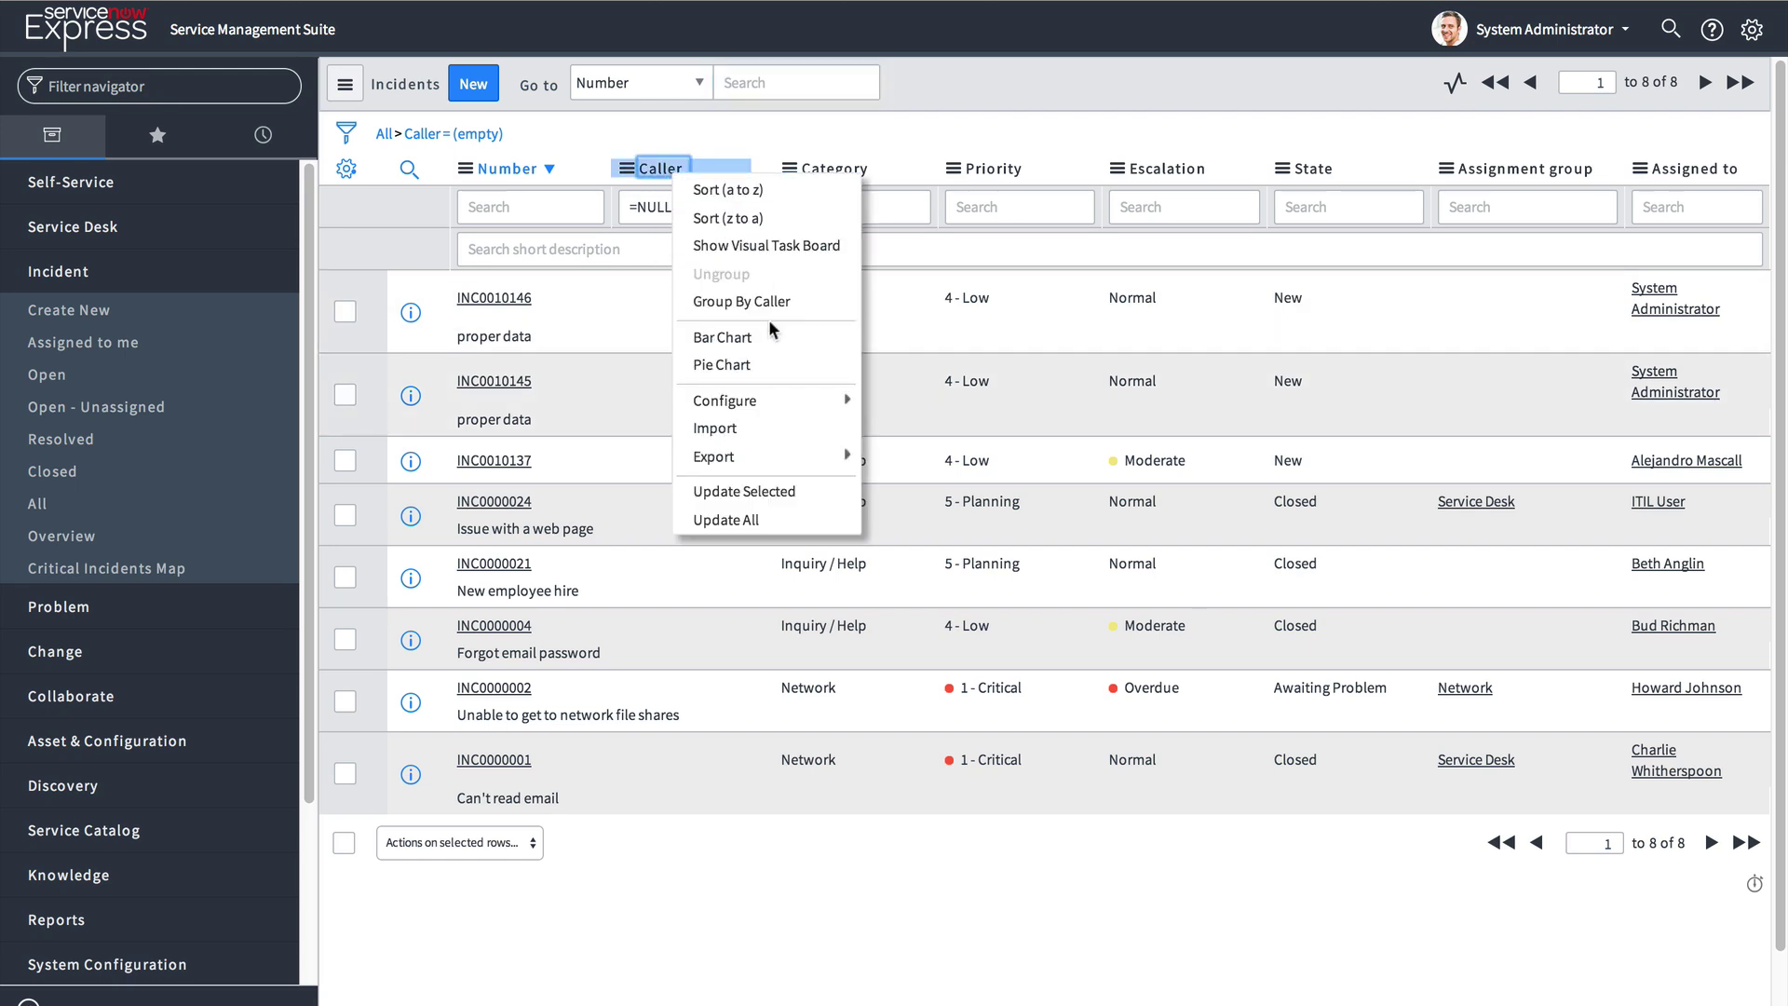
click(773, 514)
click(1080, 279)
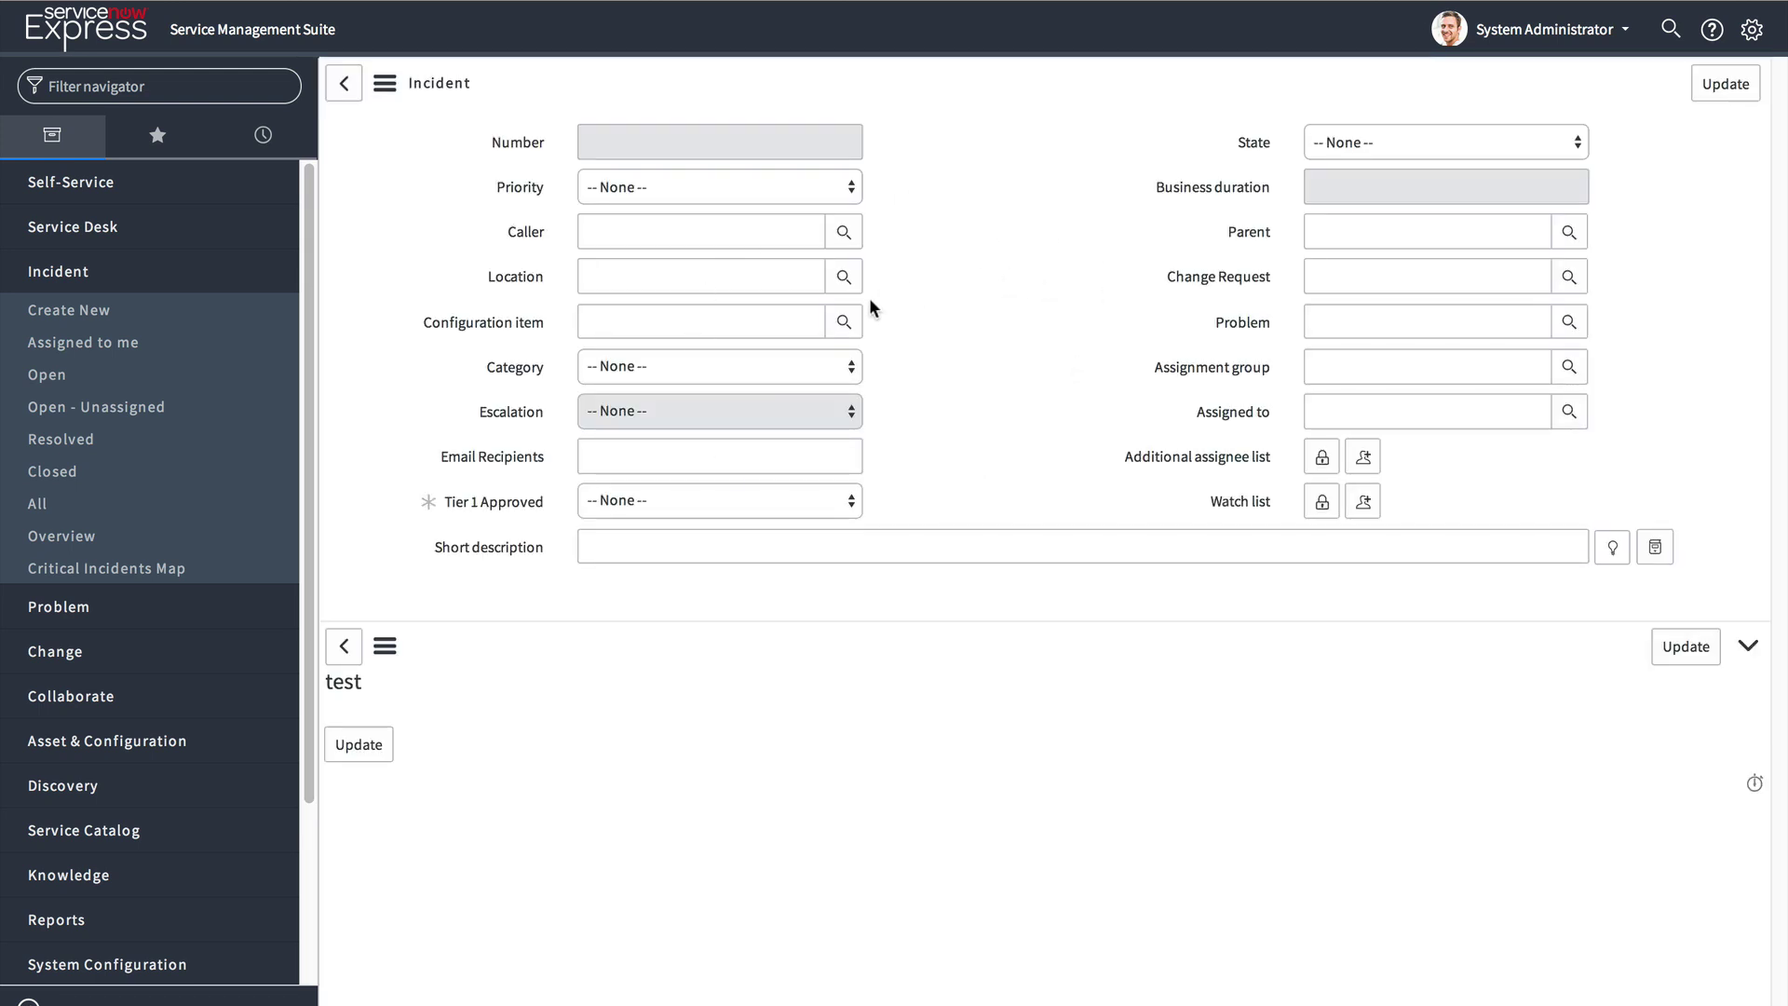
click(719, 232)
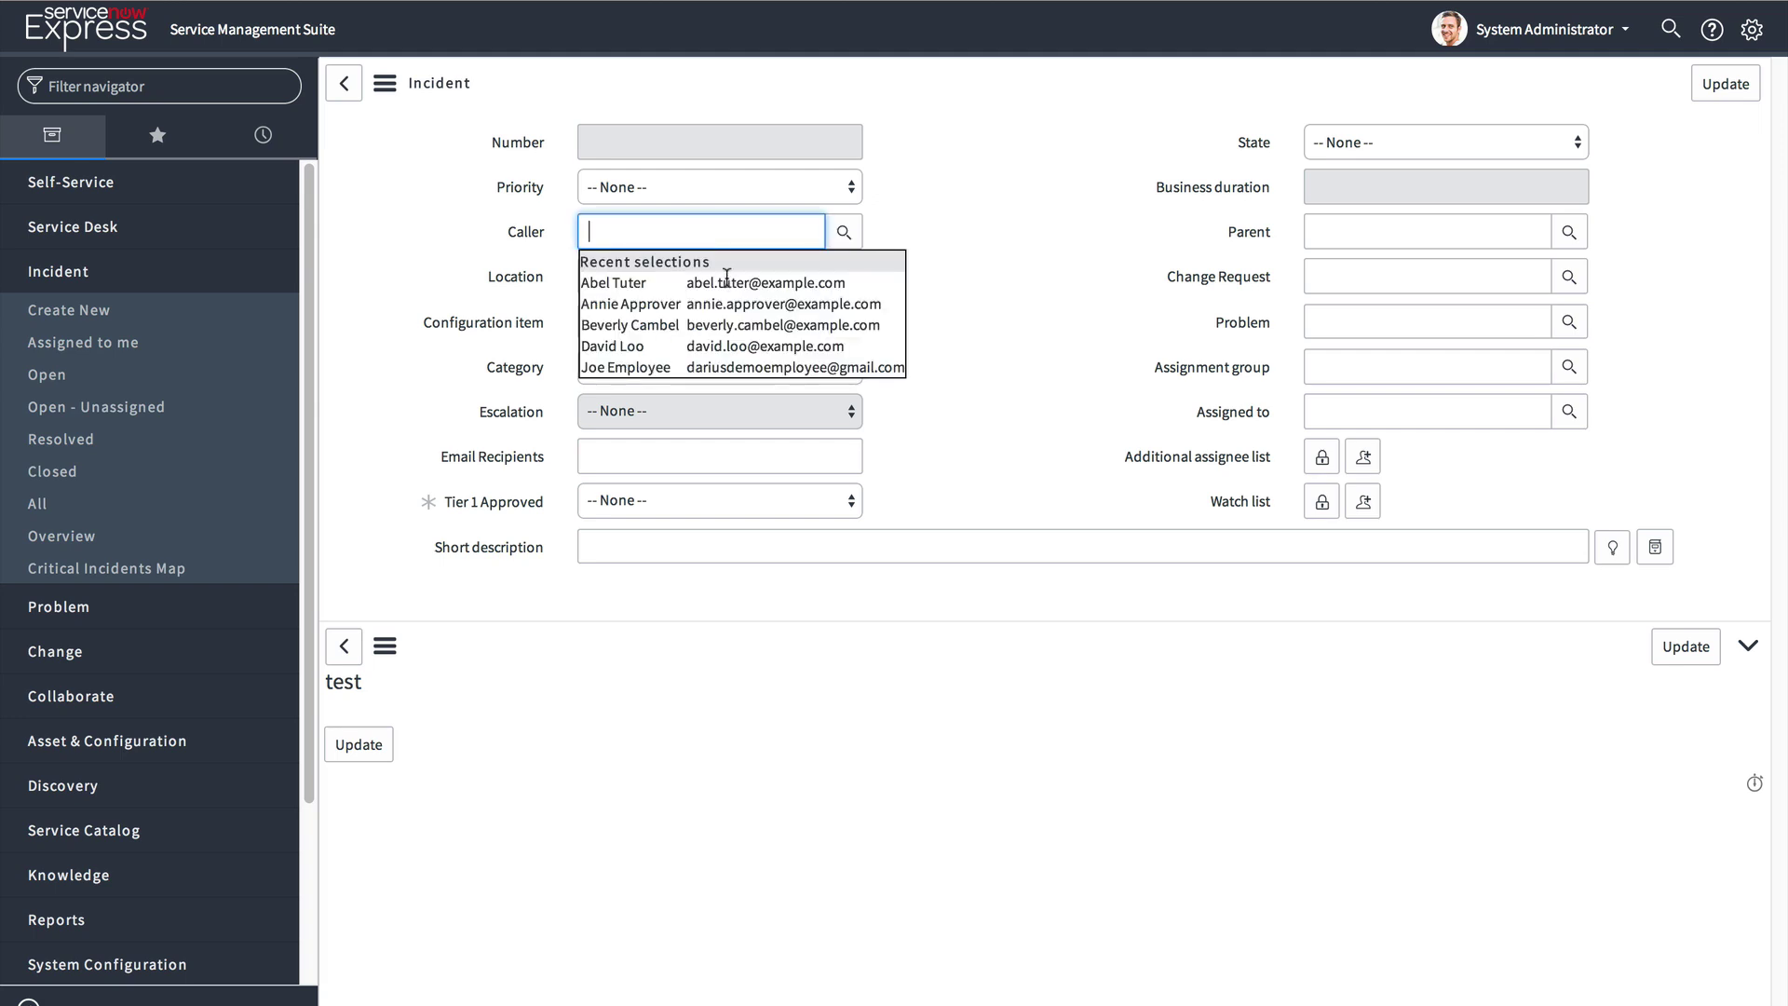
click(718, 326)
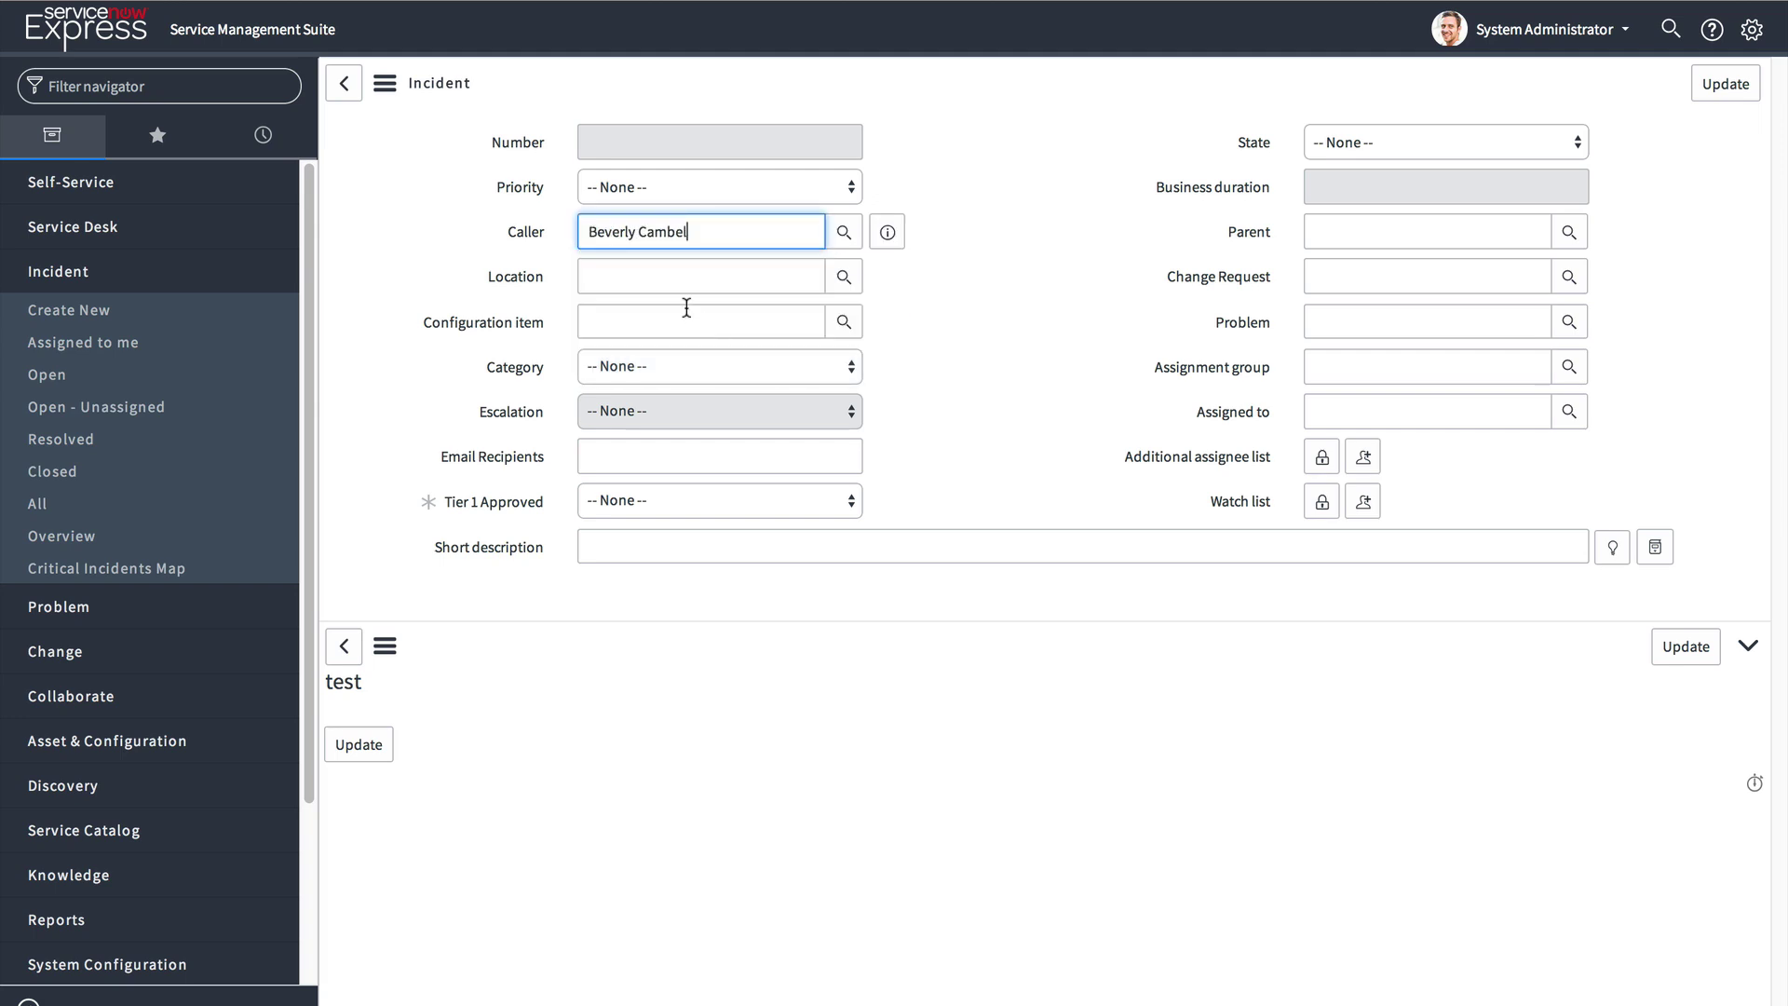
click(369, 748)
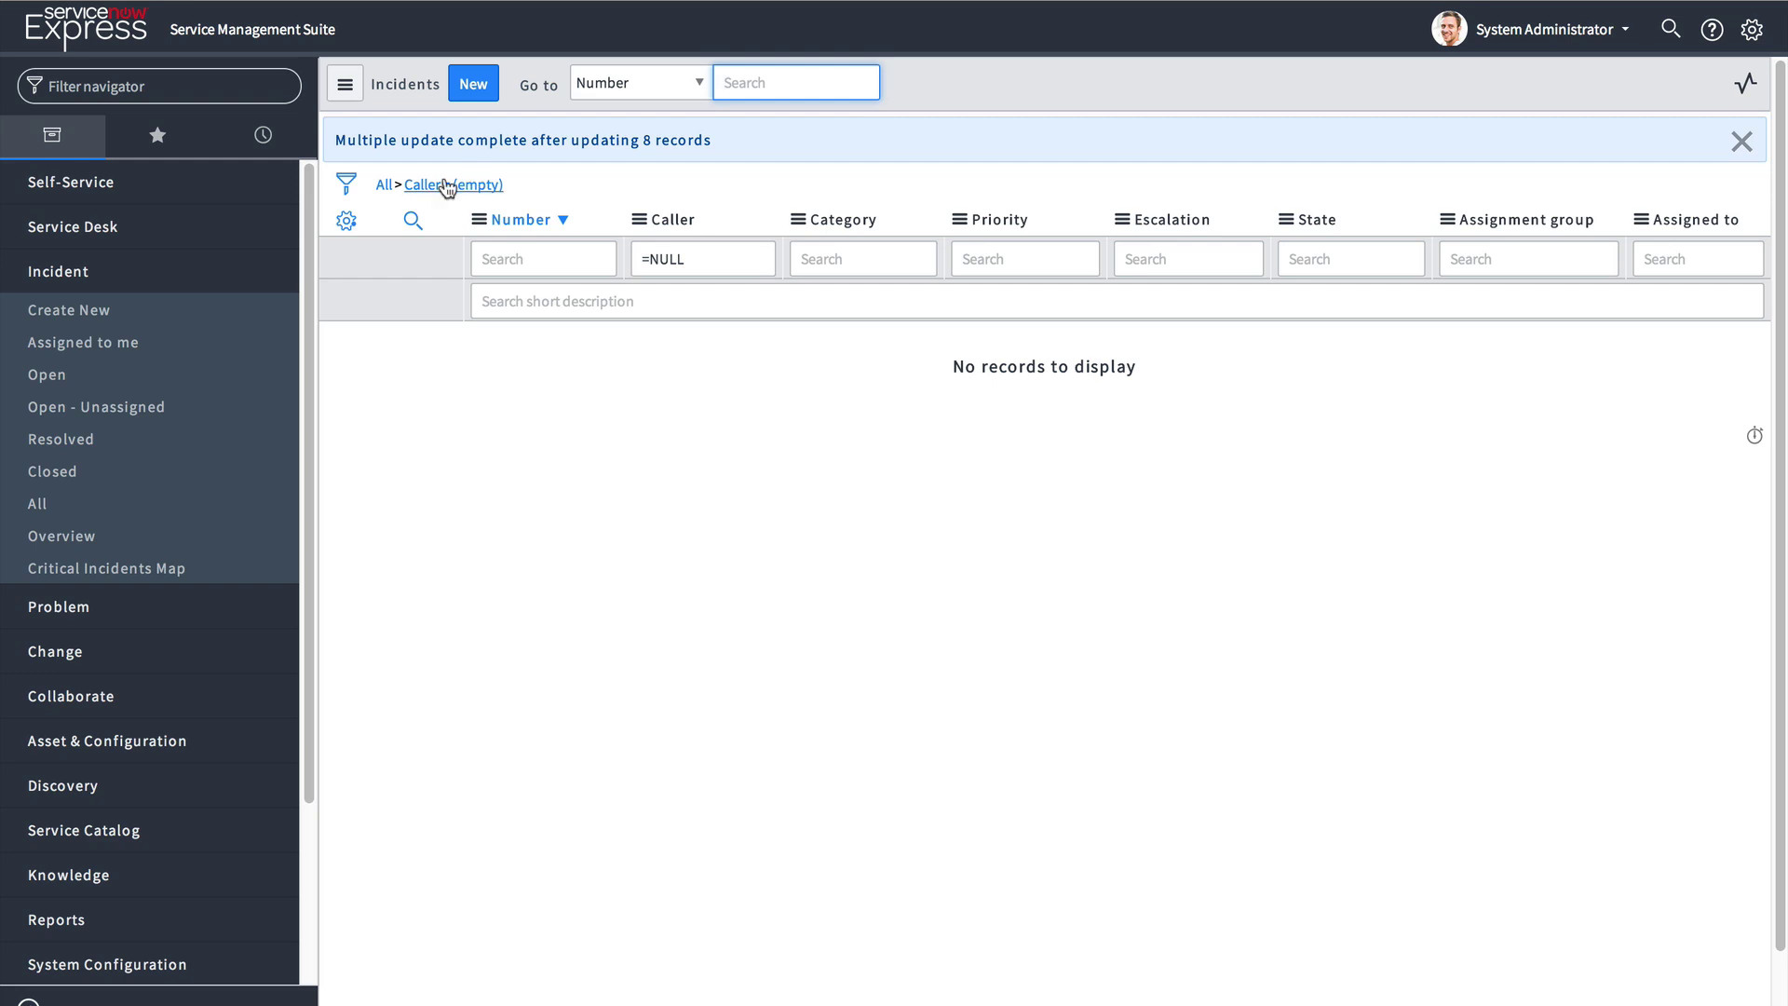
List all incidents again and filter them by the Caller of INC0010146 to check the bulk update
click(391, 184)
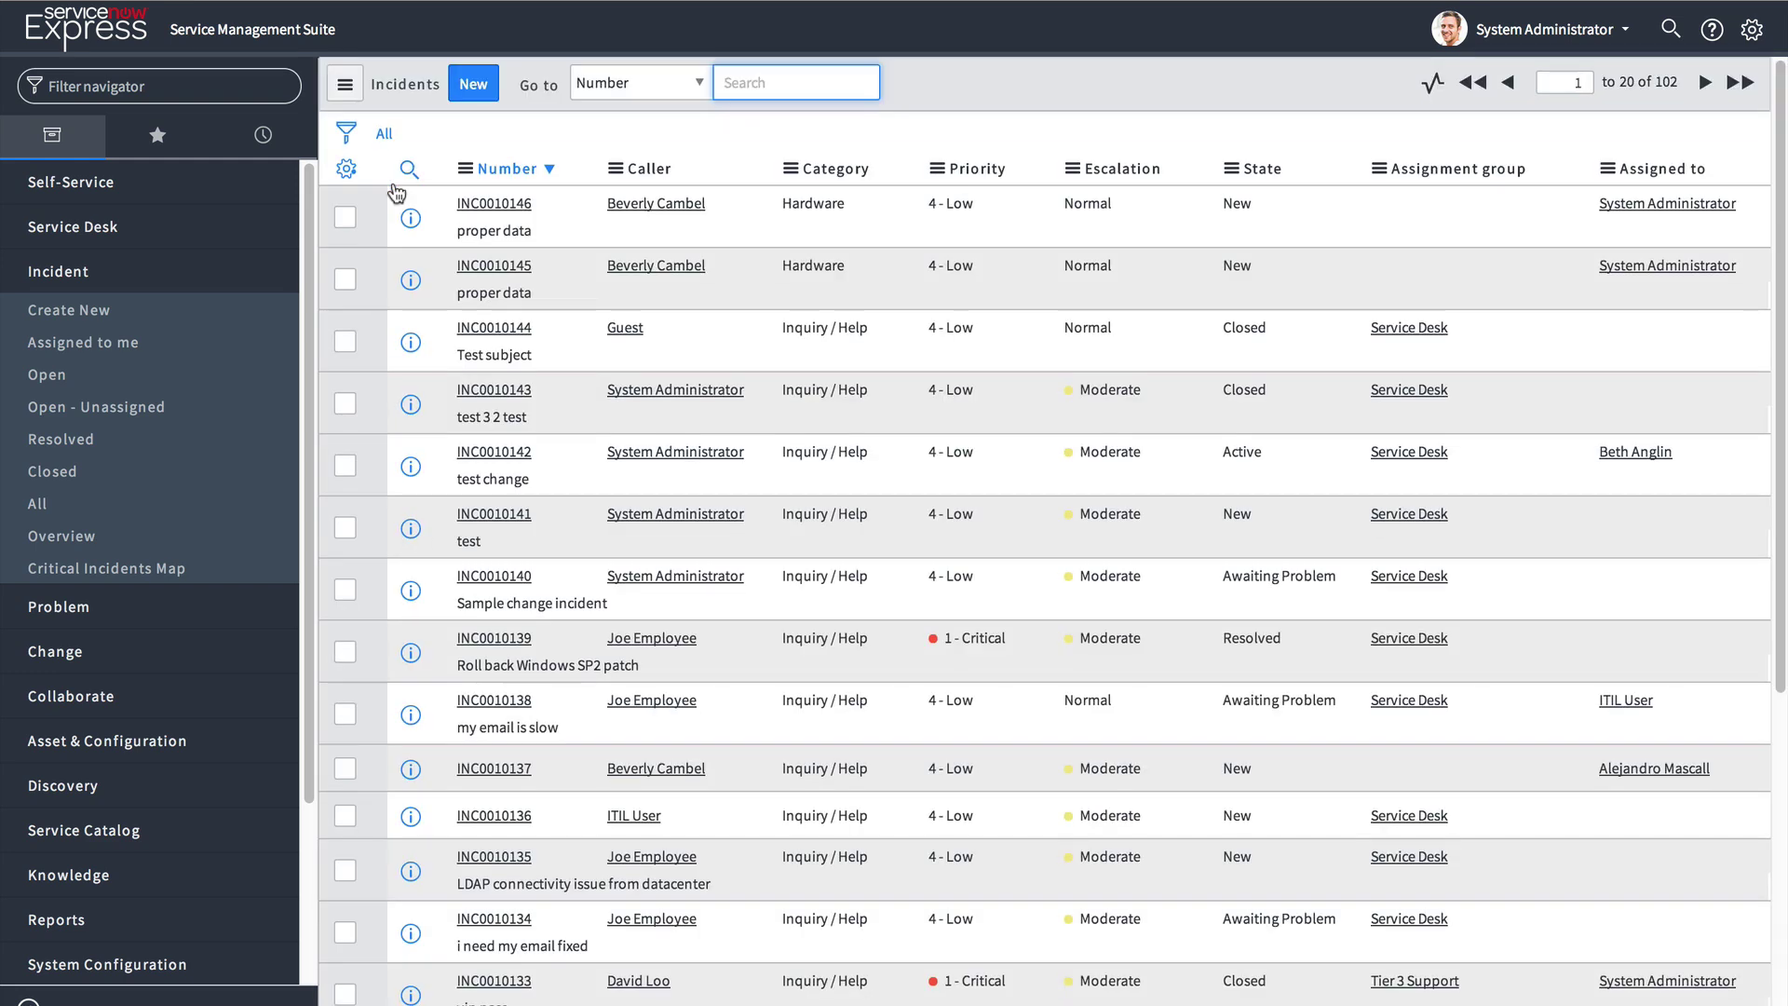
right_click(667, 217)
click(701, 219)
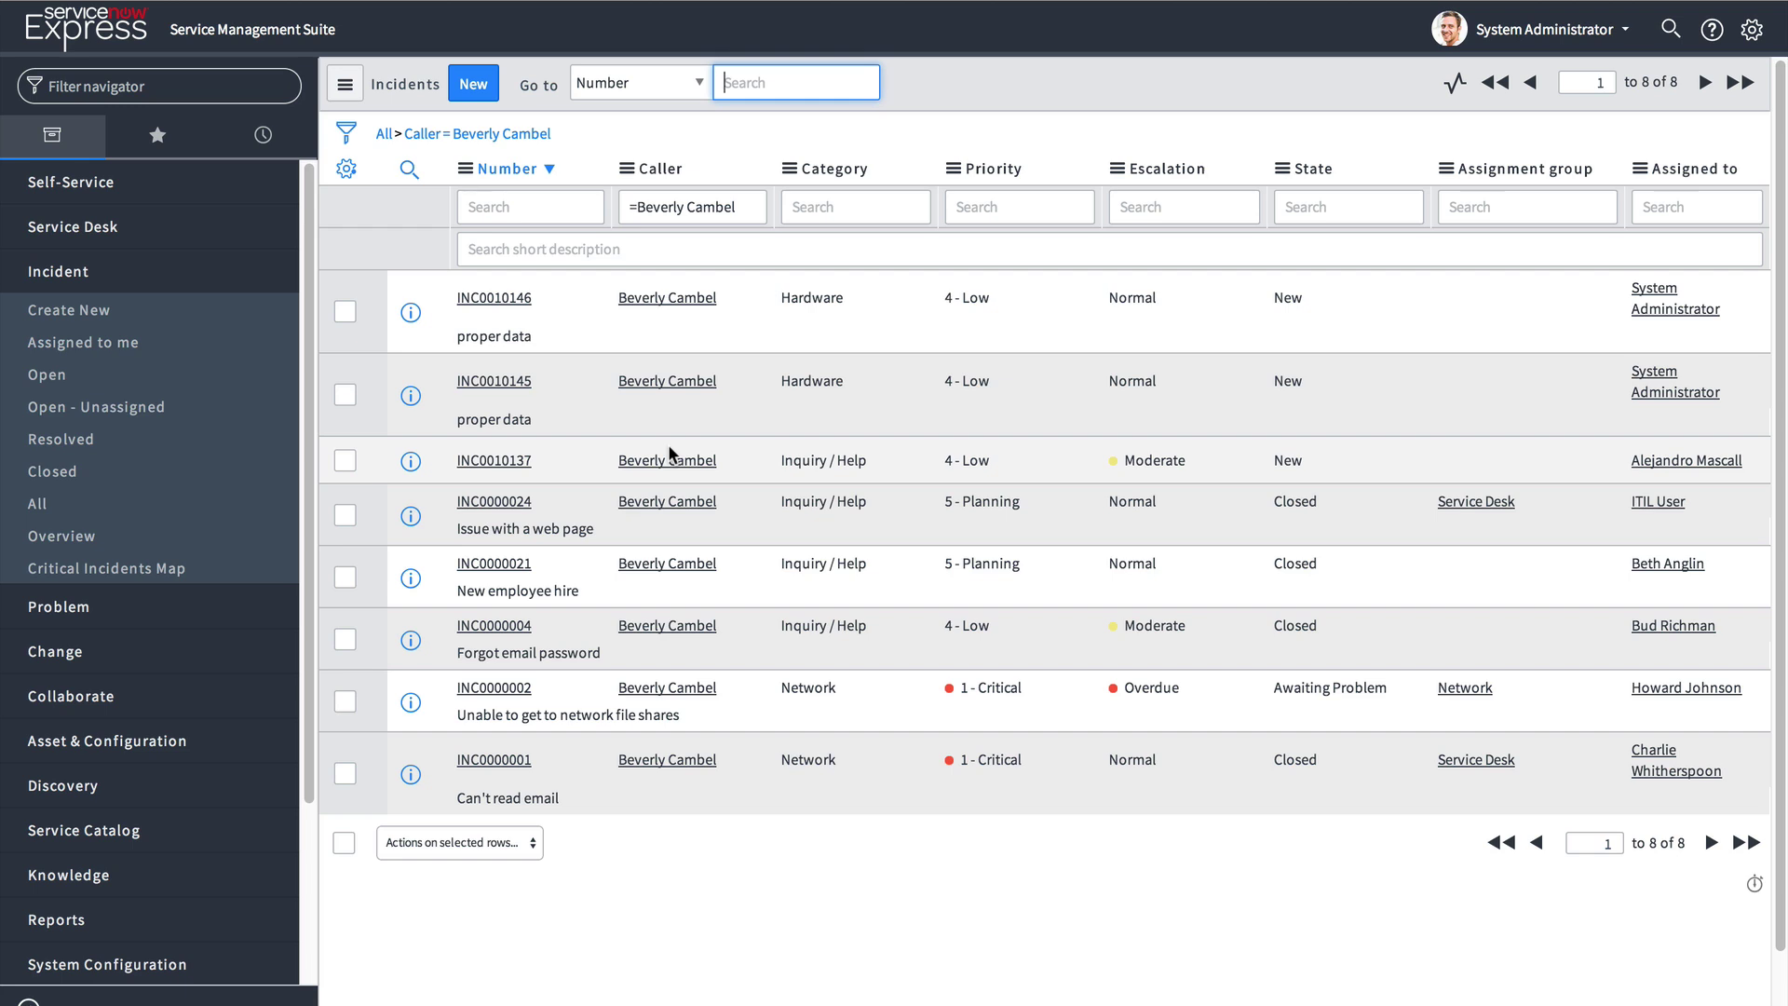
Search the navigator for "knowl", view the Knowledge Bases list and open the Knowledge homepage
click(101, 81)
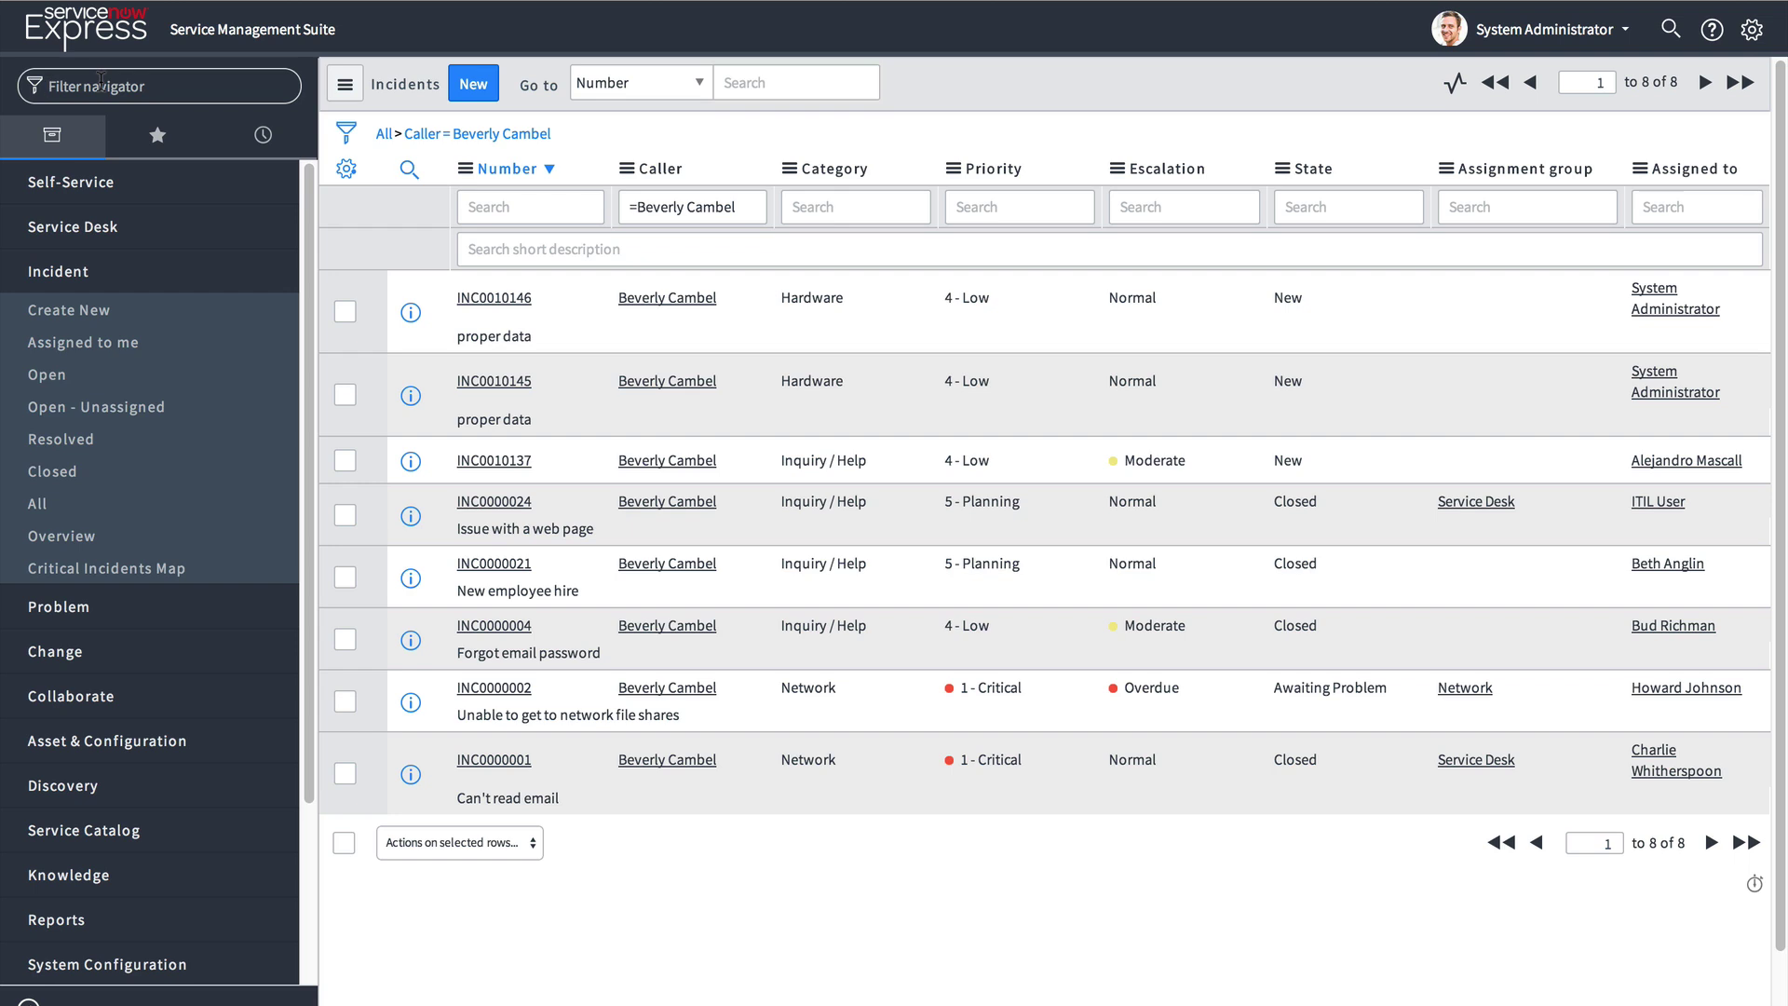
text(knowl)
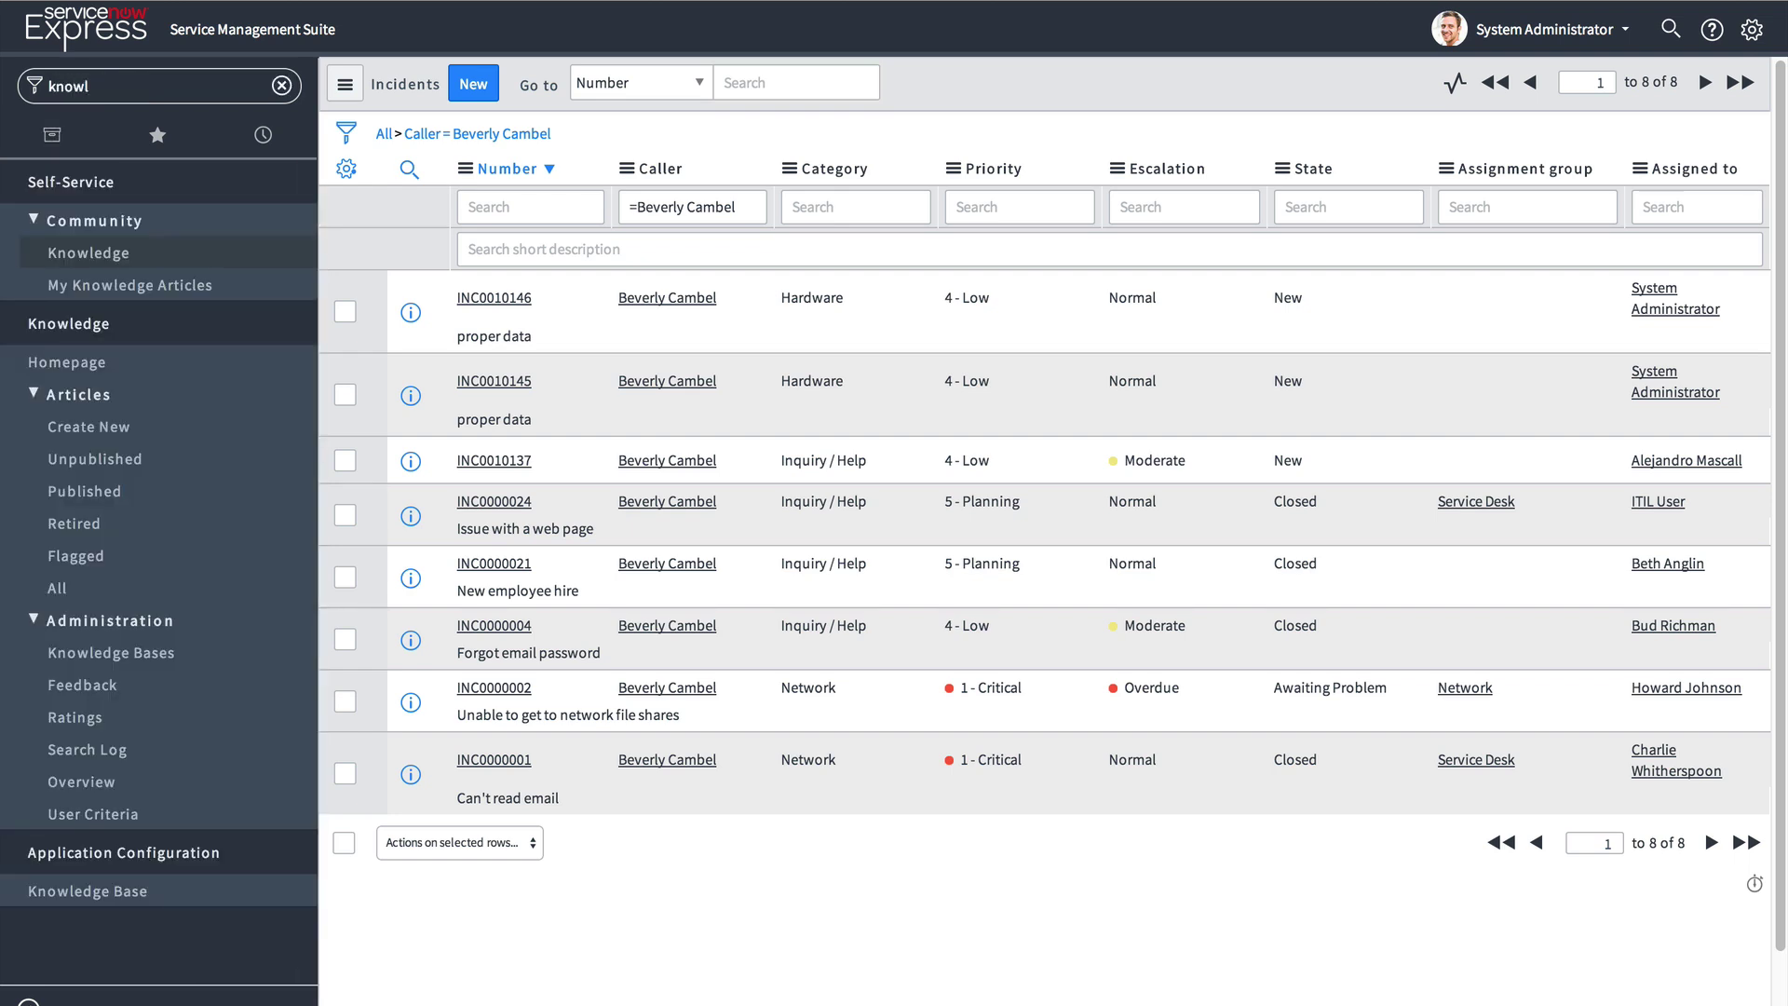
click(116, 663)
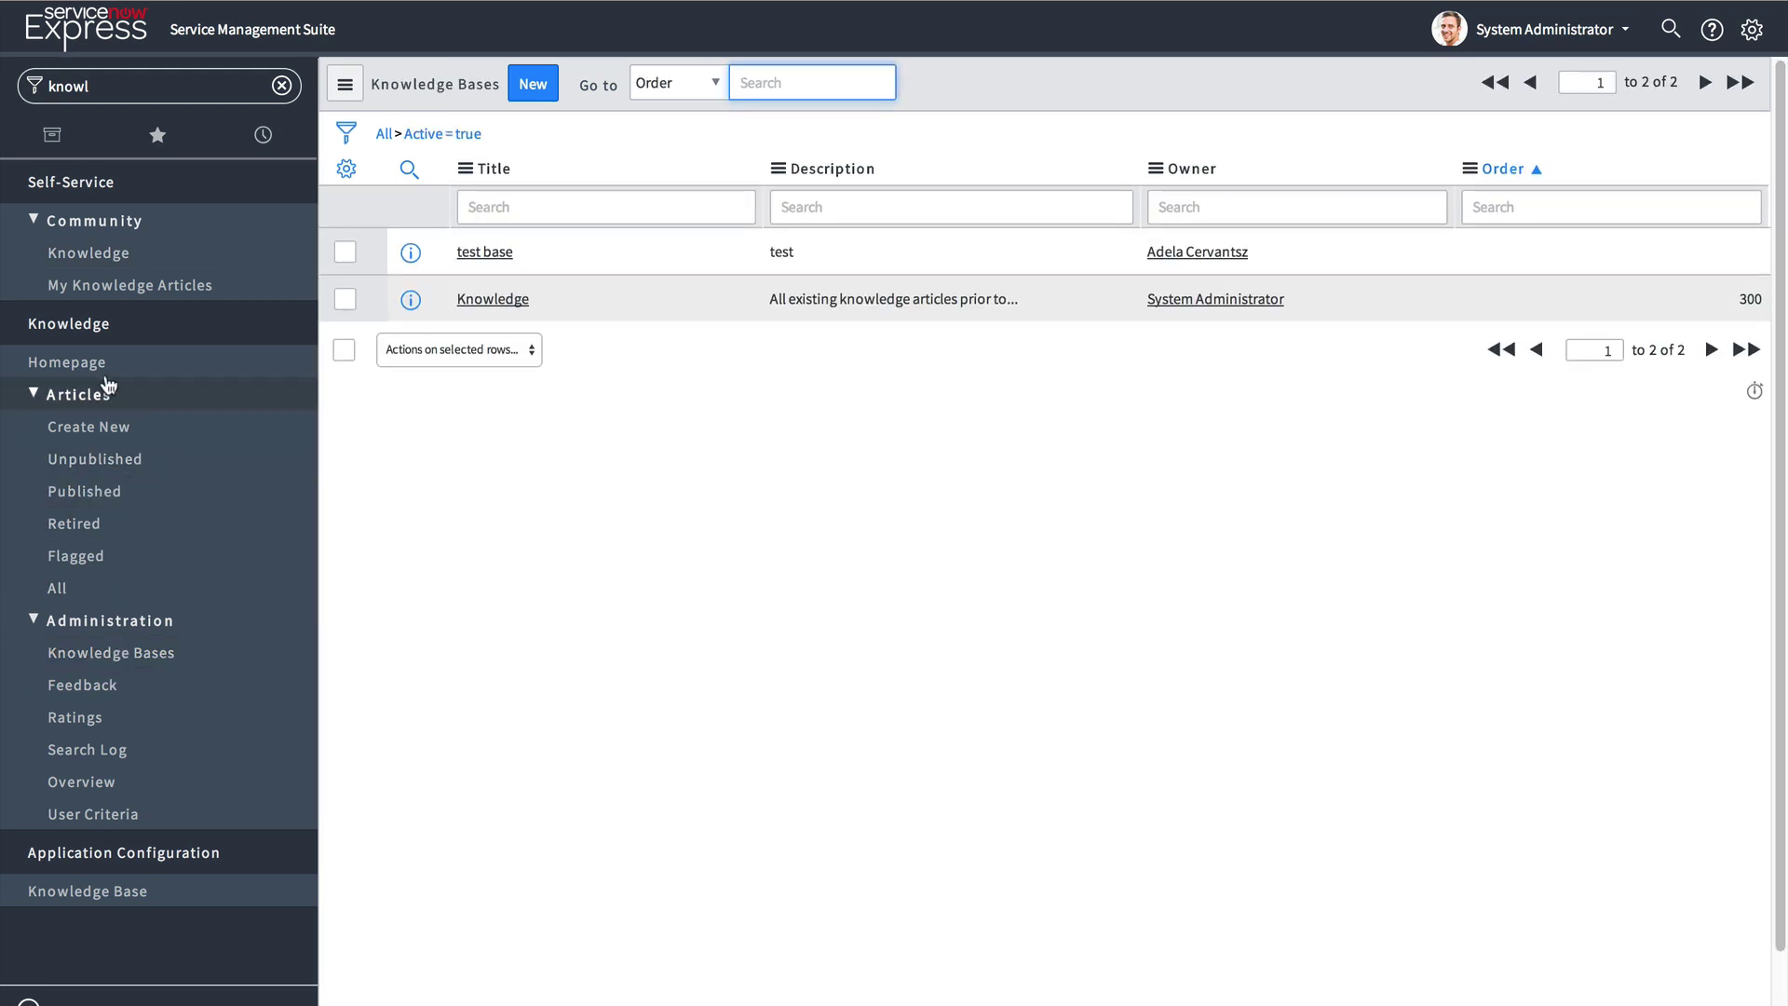
click(142, 374)
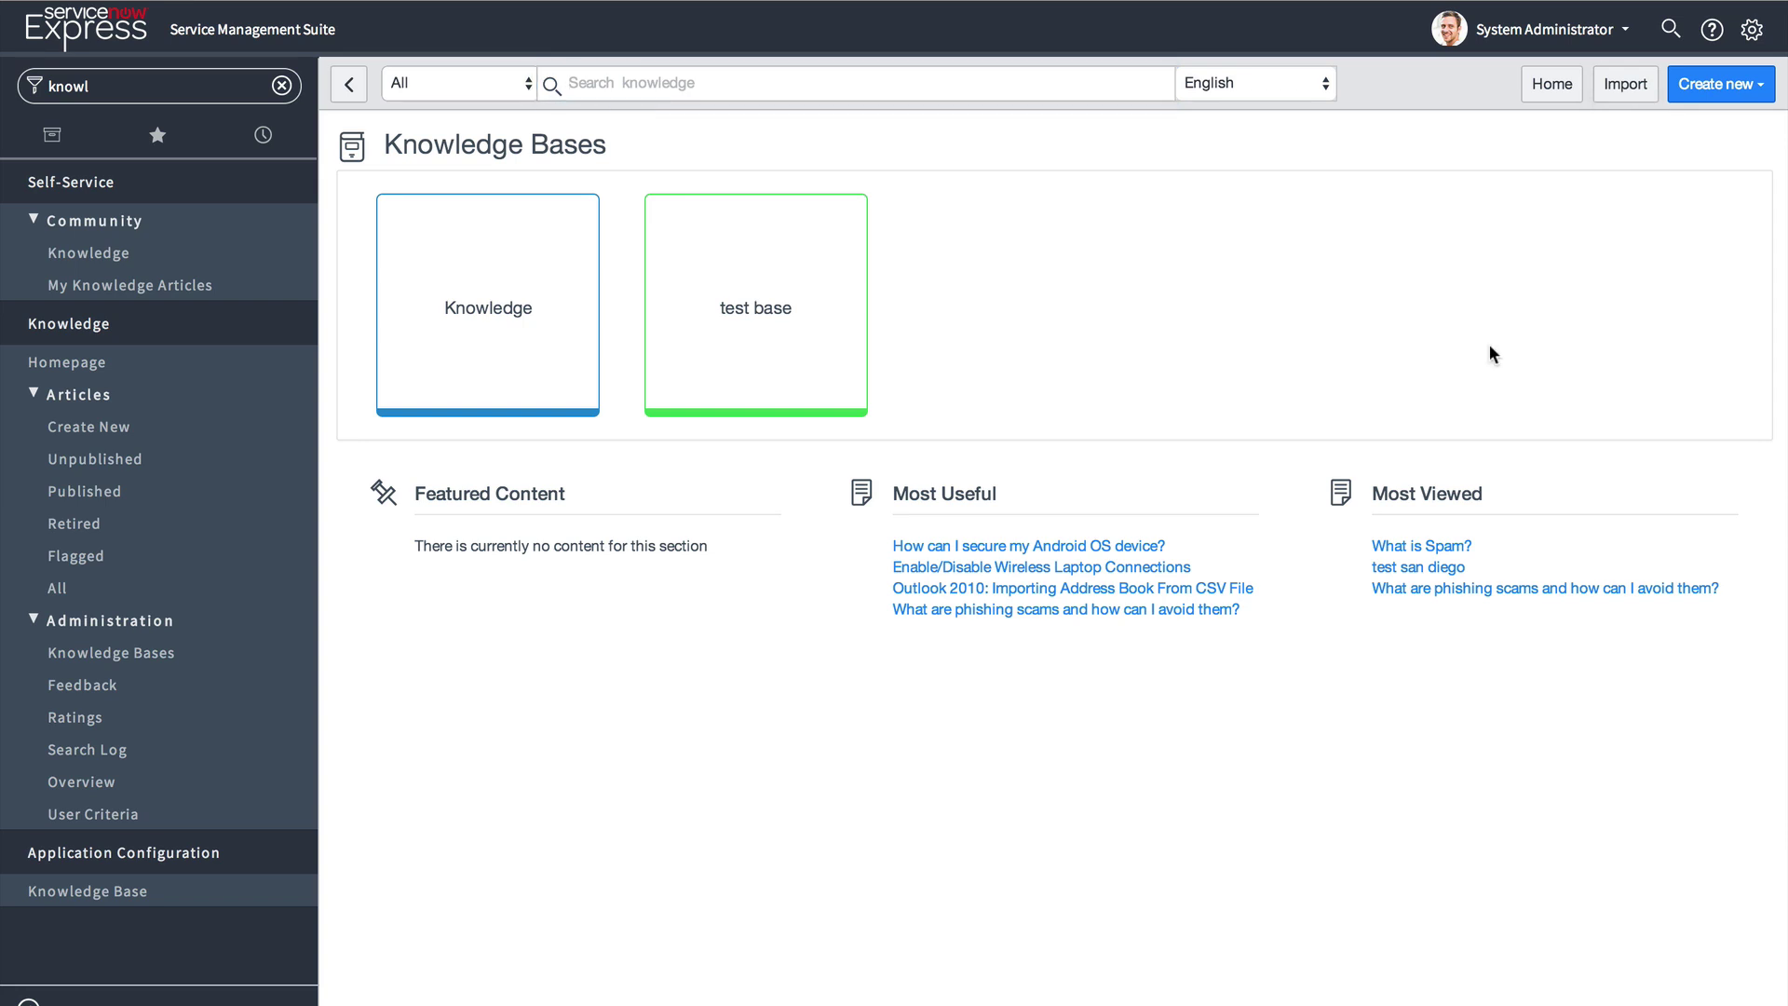
Import the Word document Screen-shots-for-forum-post_0105_2016.docx as a published article in the test base knowledge base
click(1623, 89)
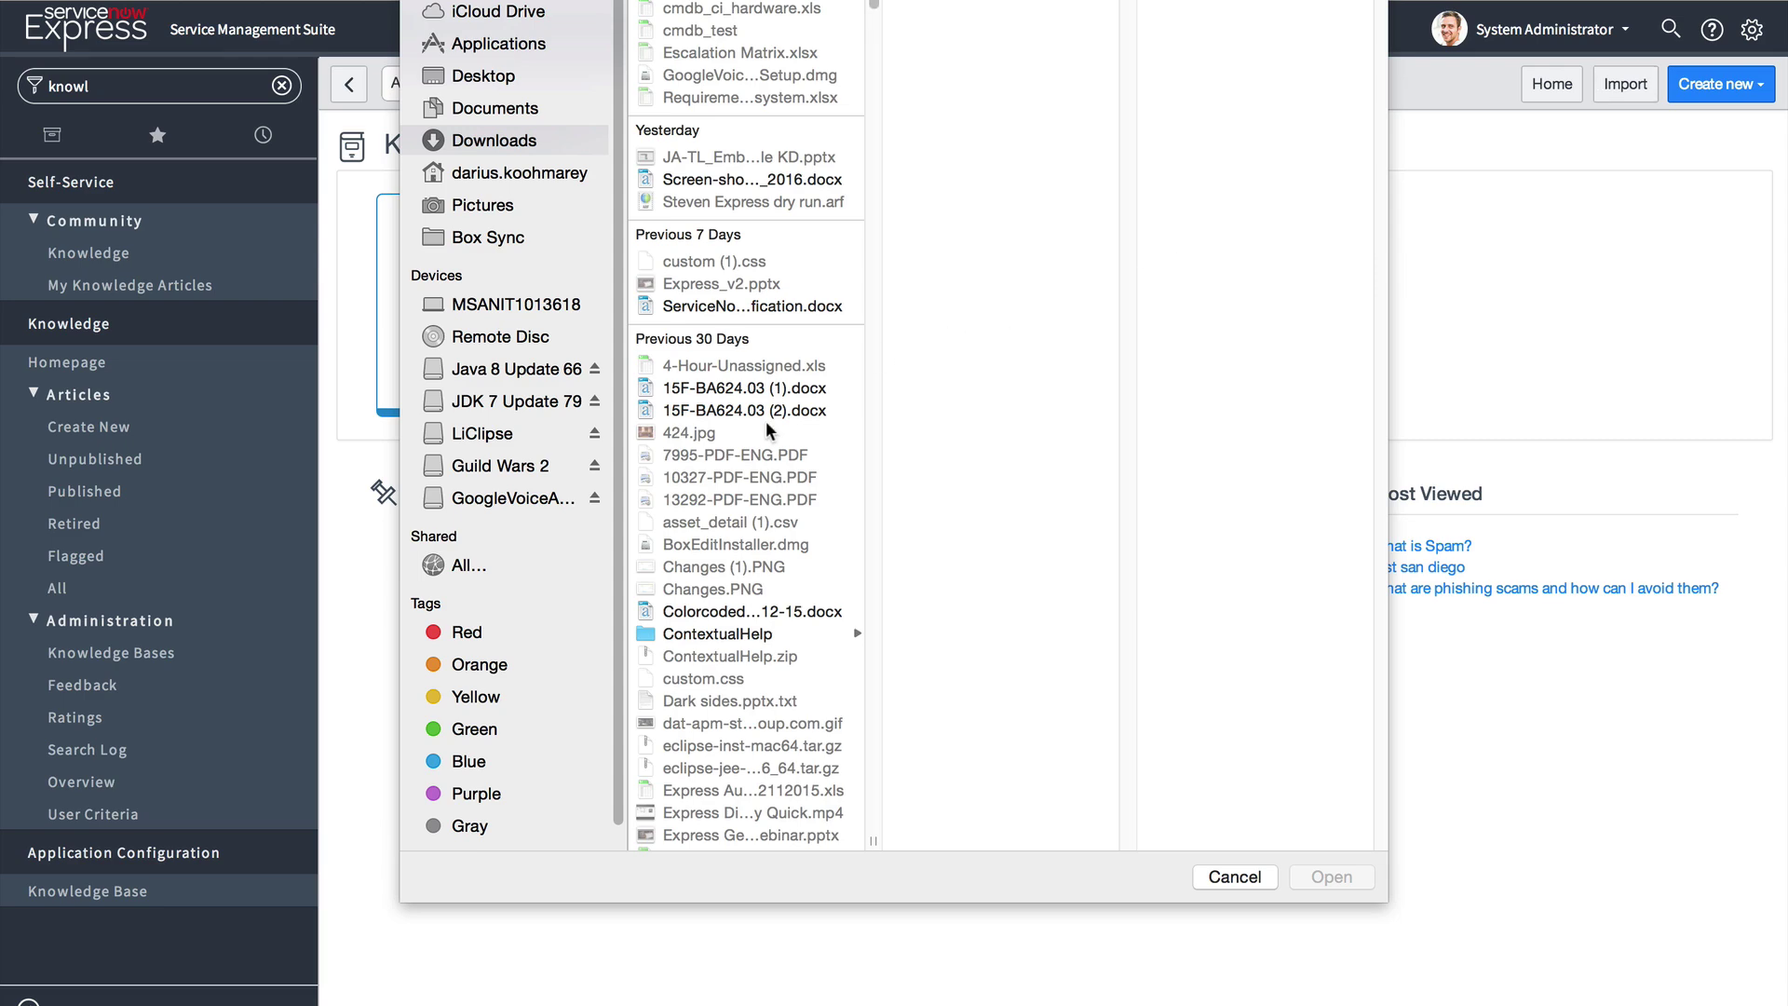
click(719, 180)
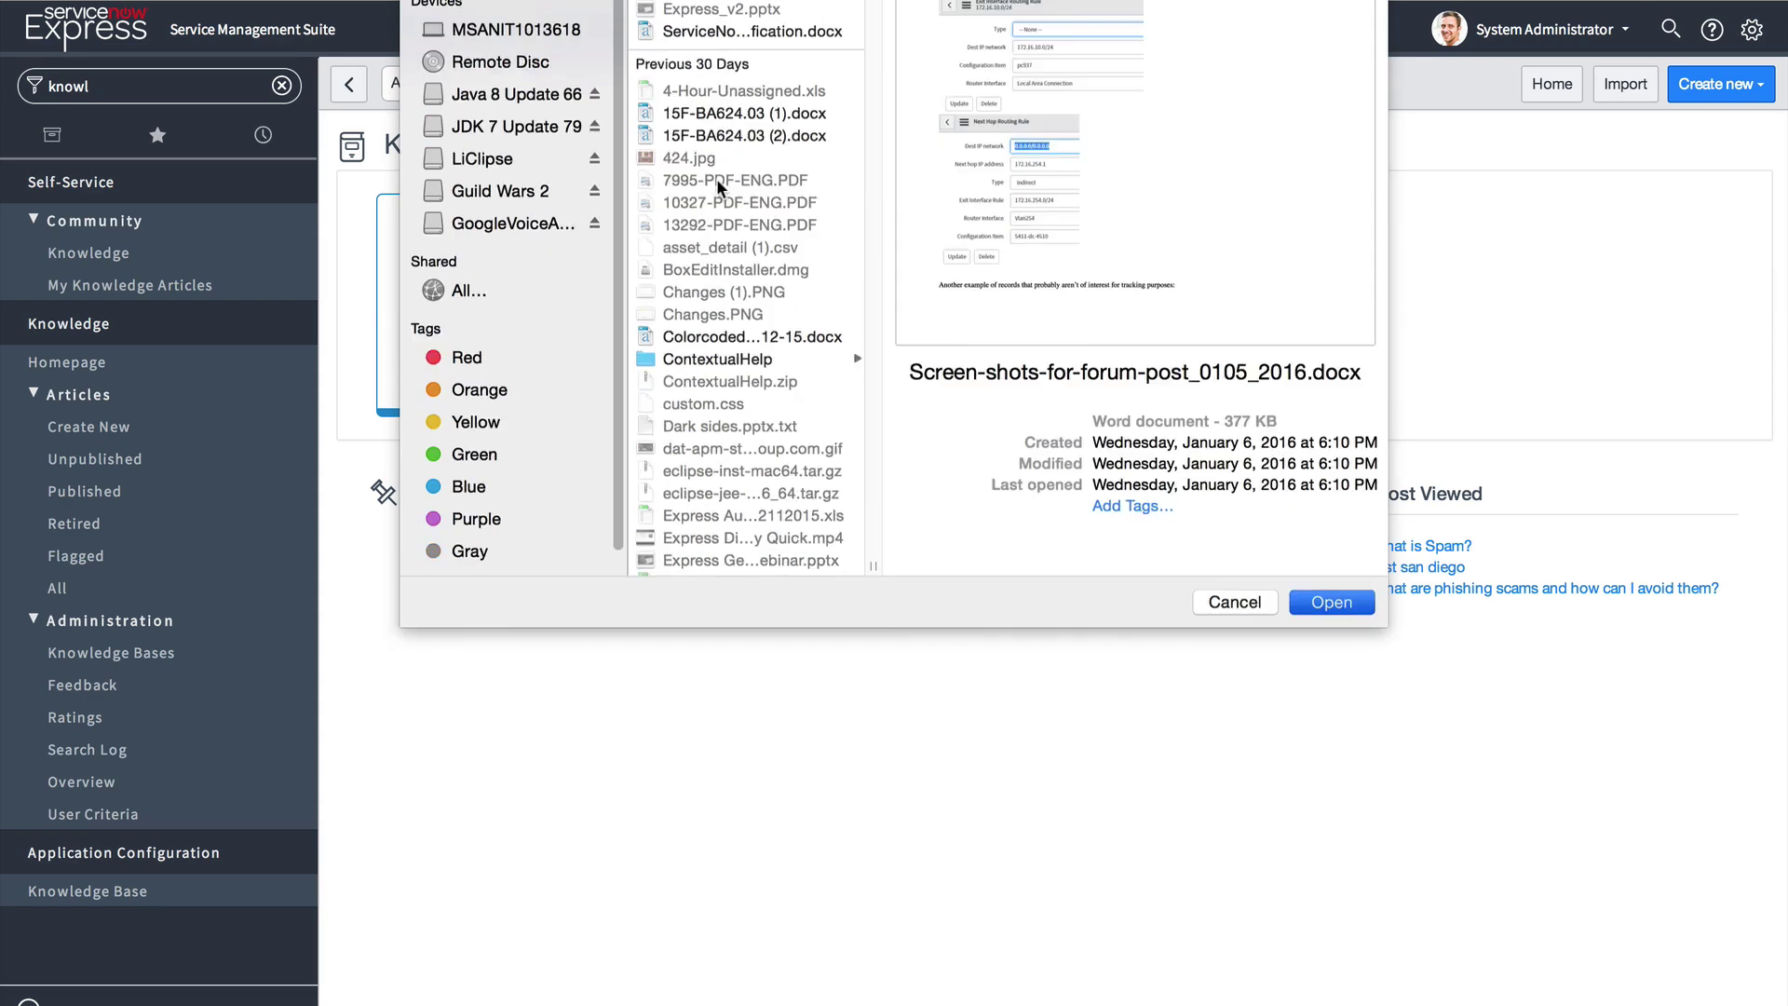
double_click(718, 181)
click(1101, 400)
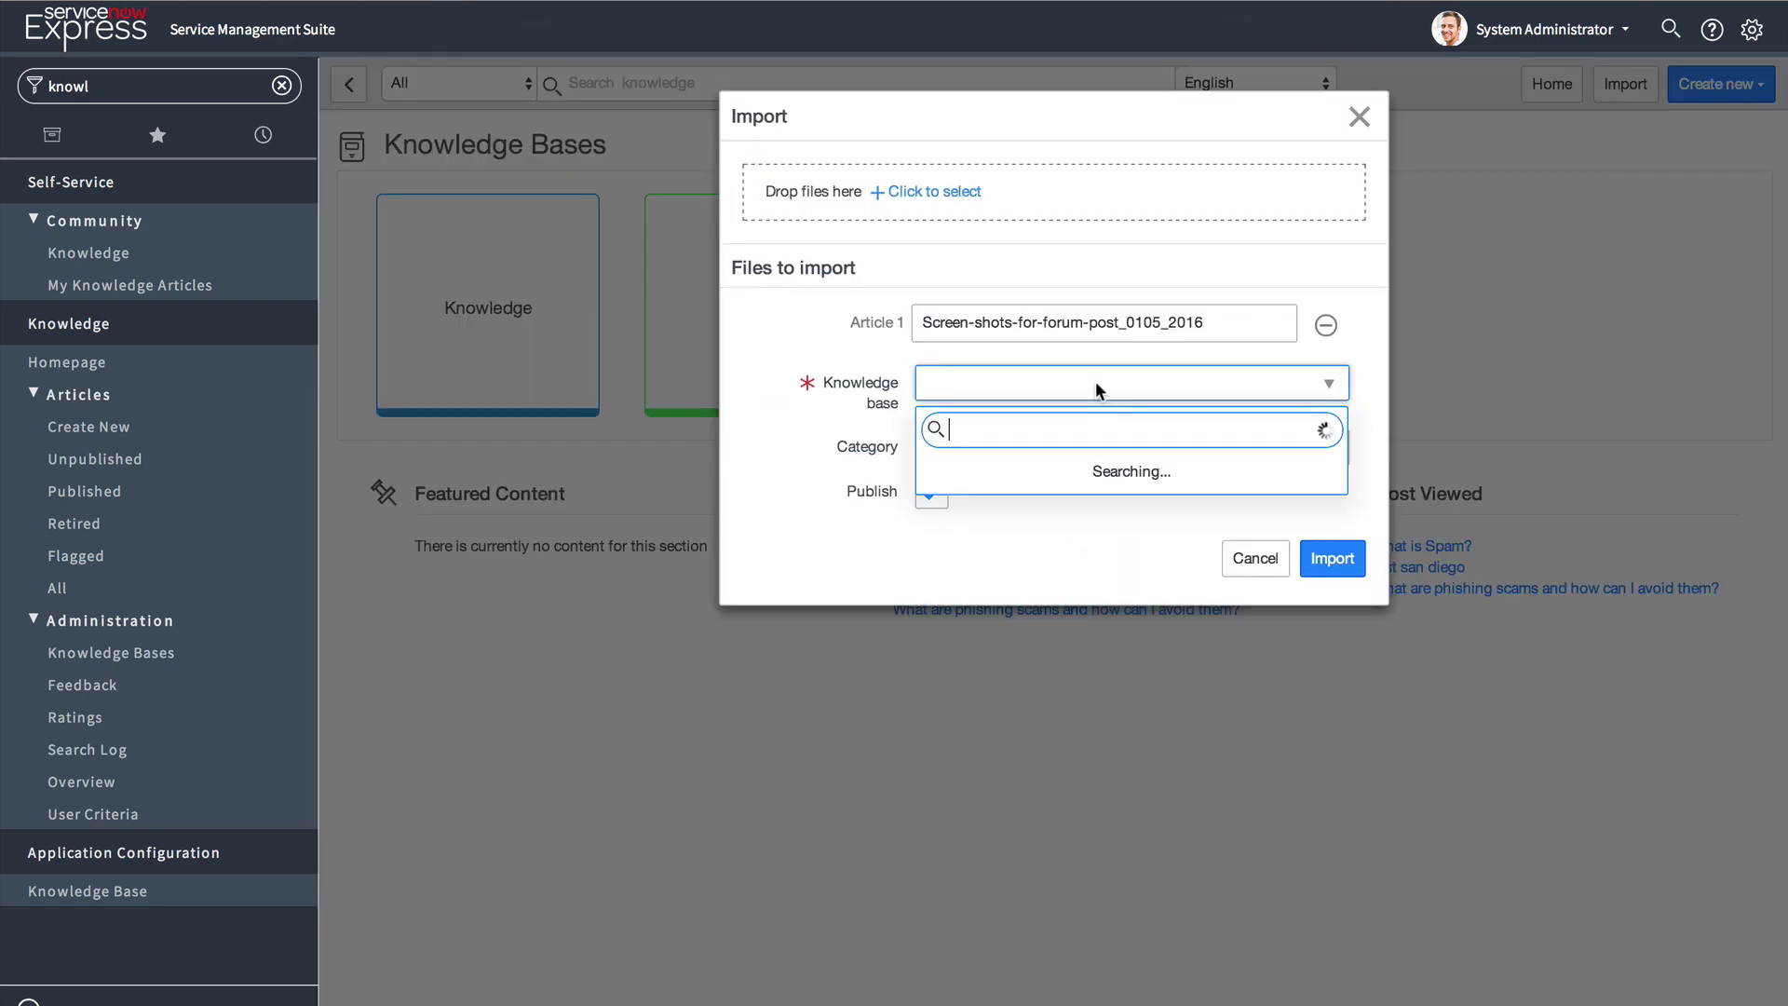
click(1049, 493)
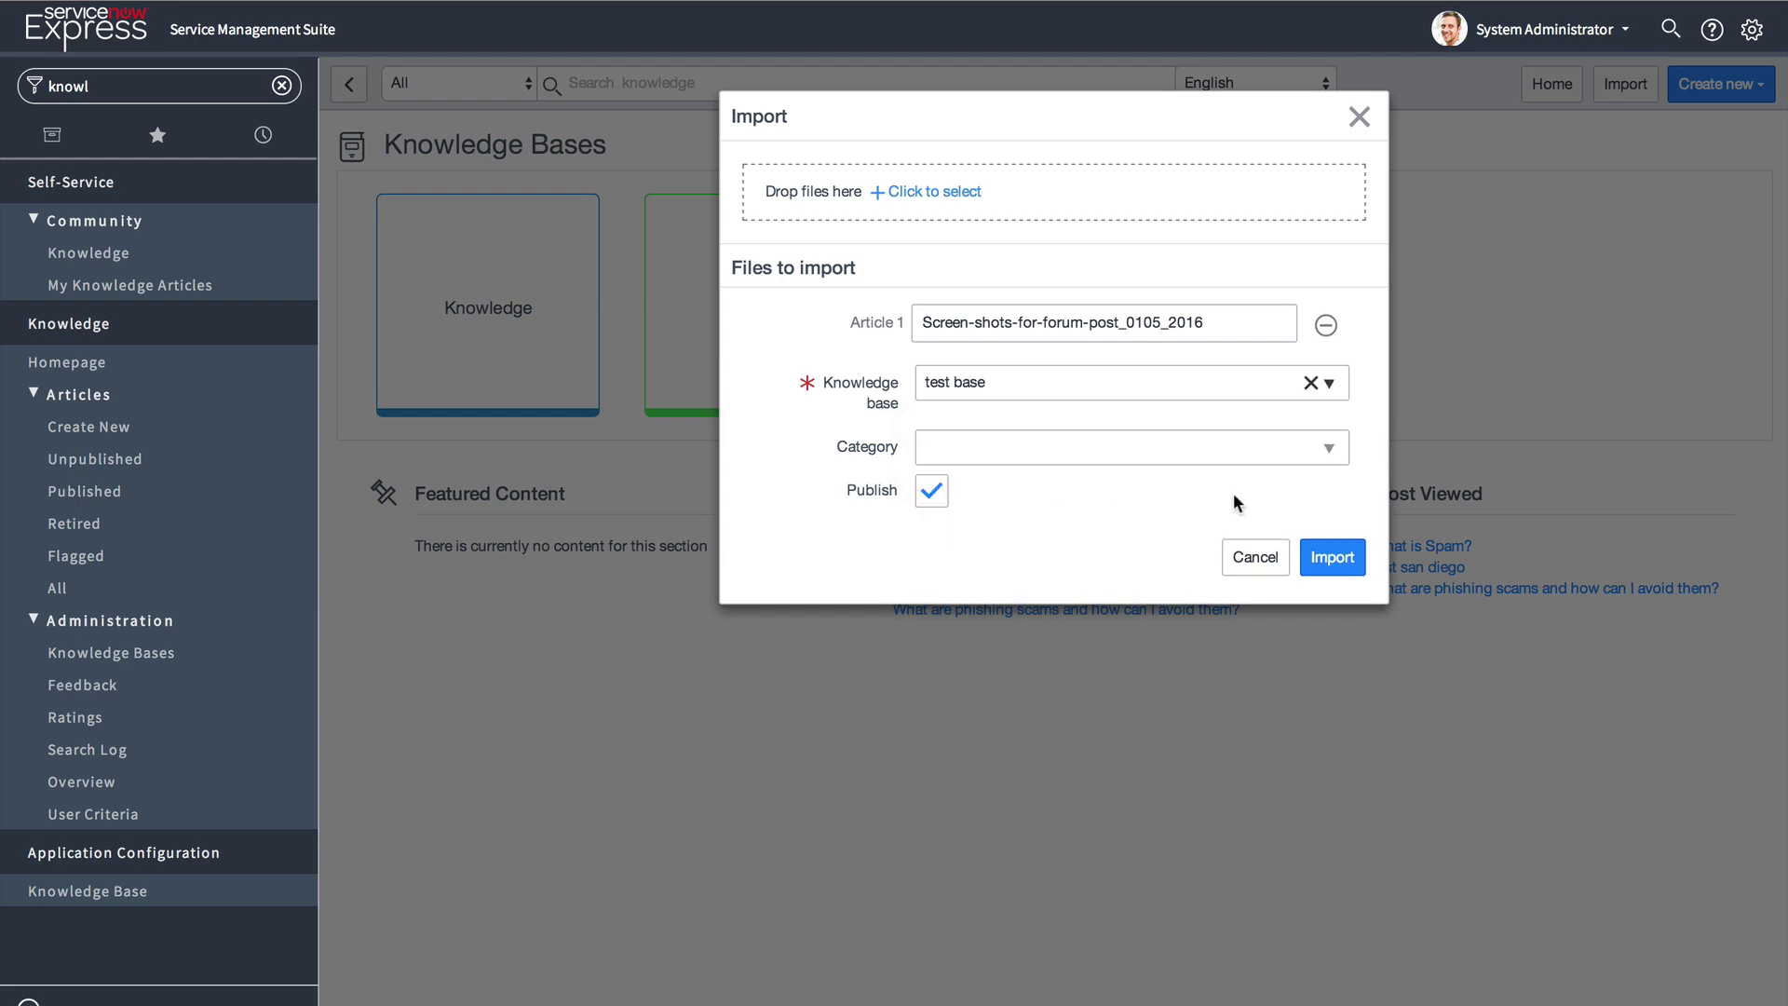
click(1330, 555)
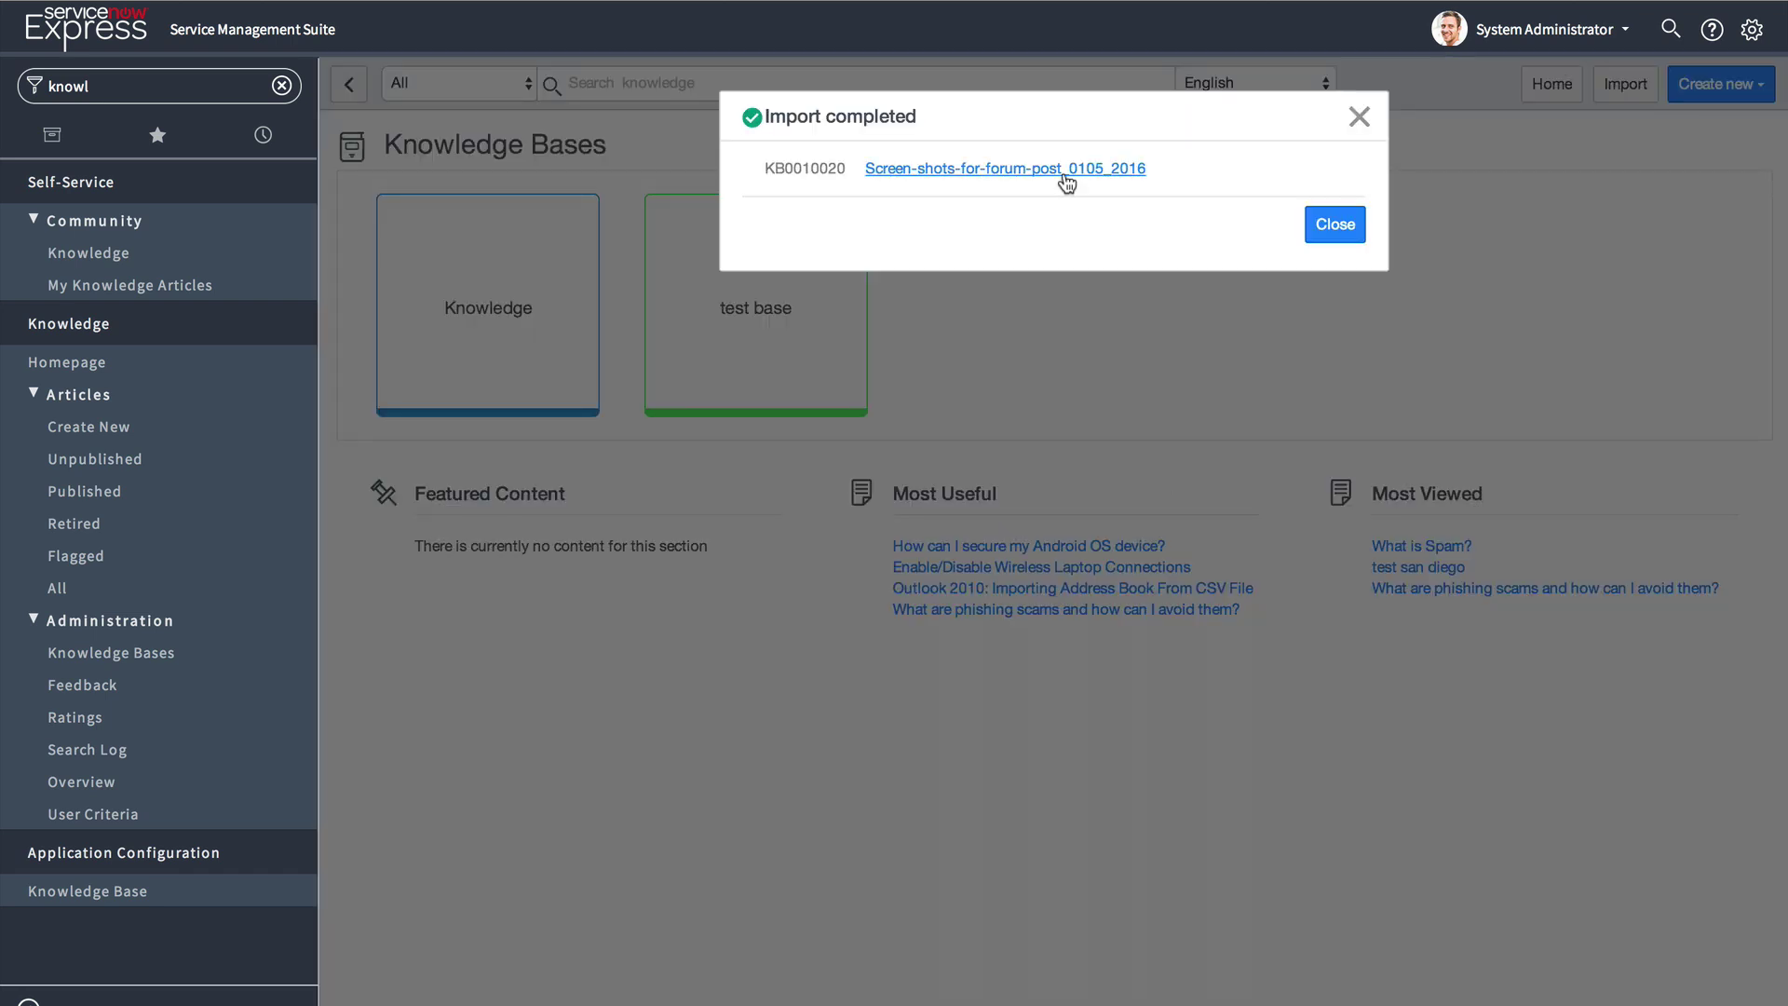
View the imported article, review the text and short description of its record in the Published list, and return to that list
click(1067, 181)
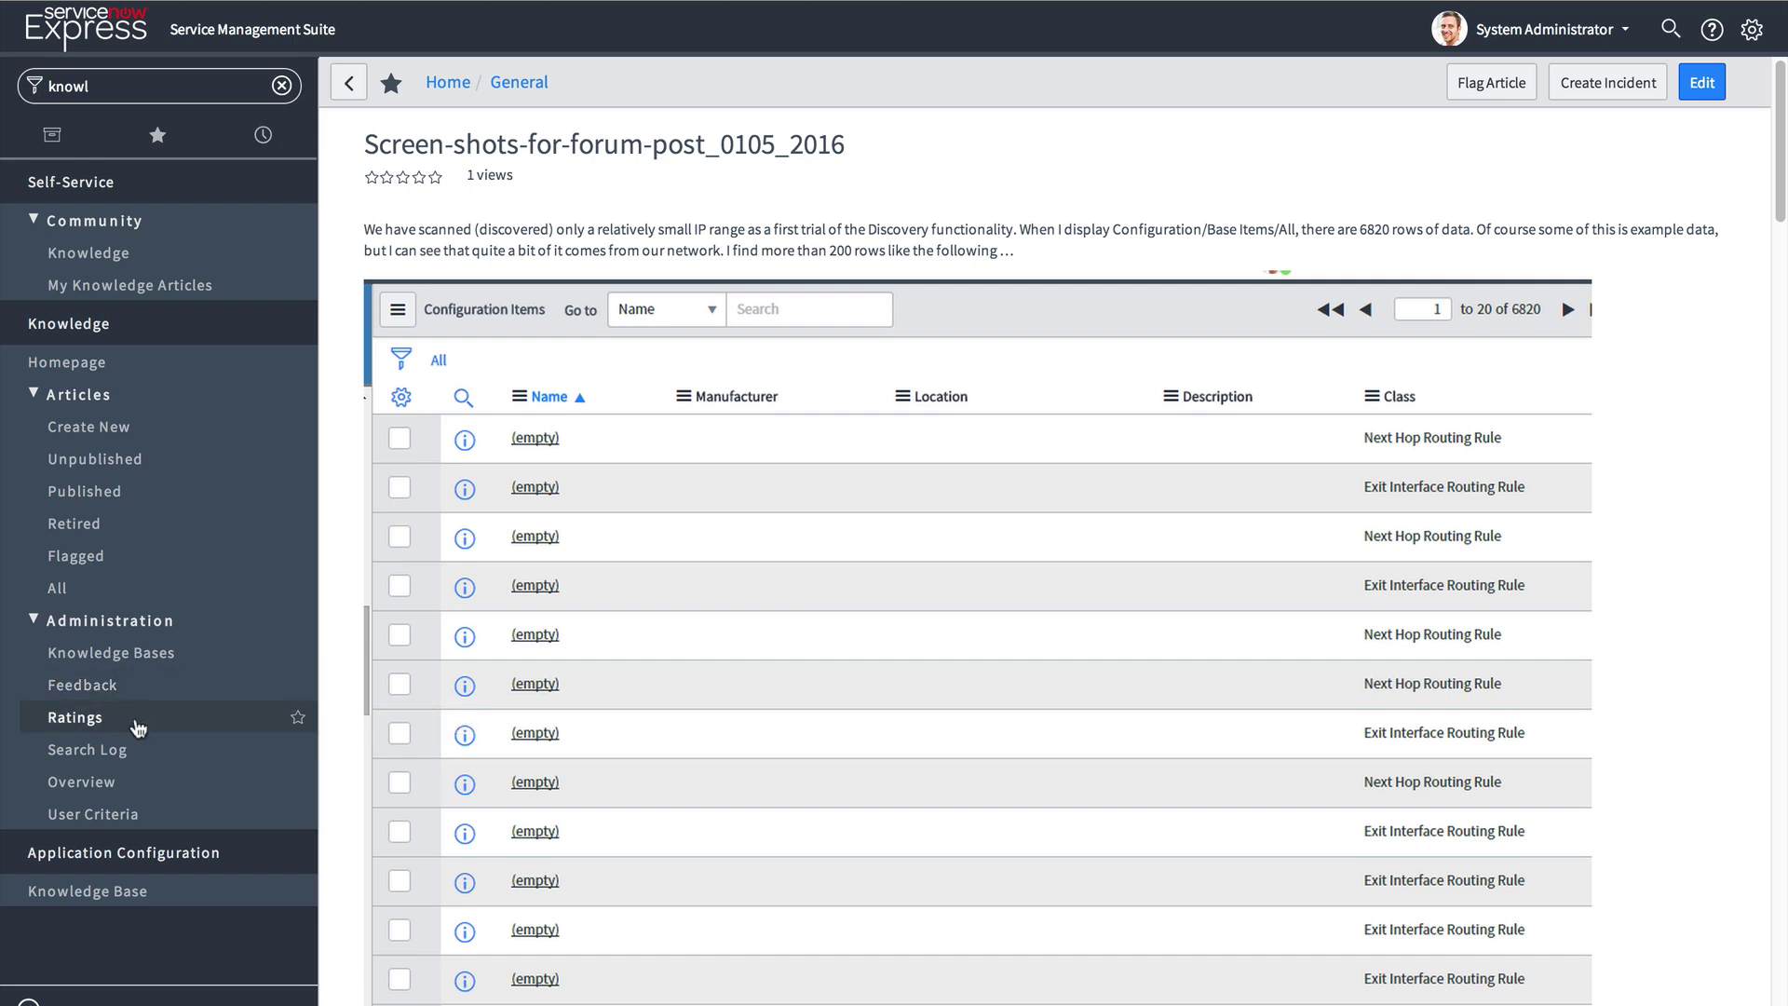
click(96, 493)
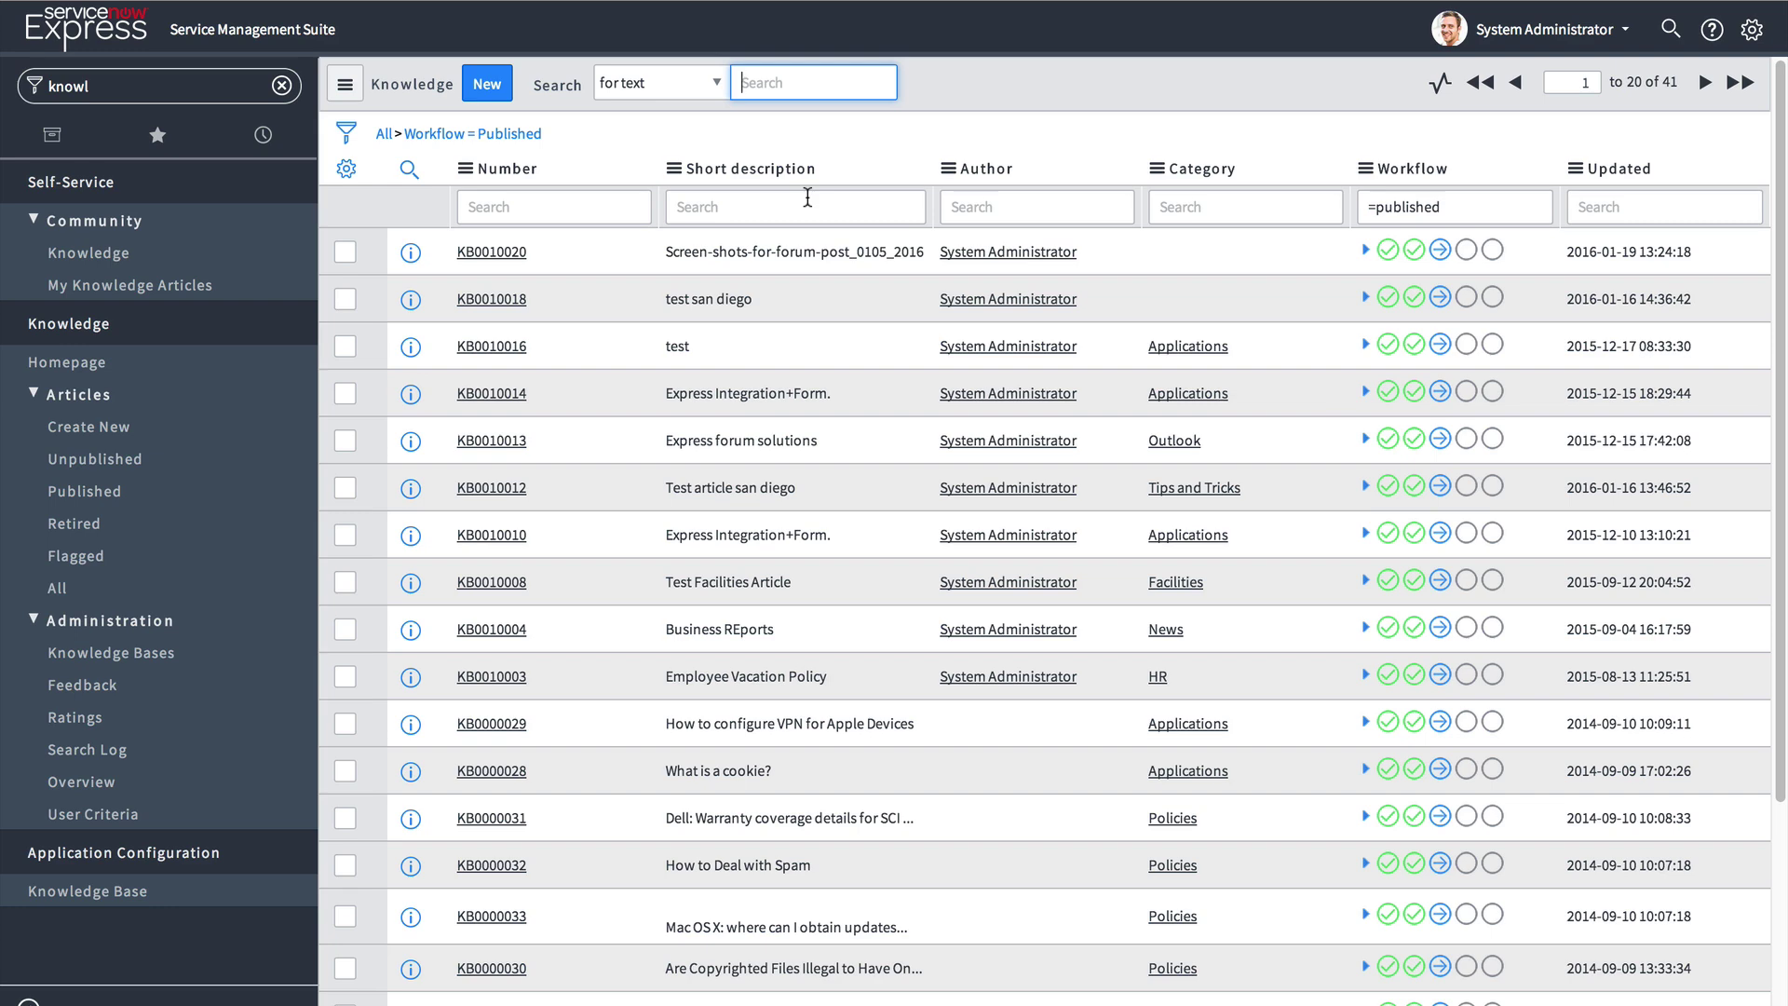
click(398, 254)
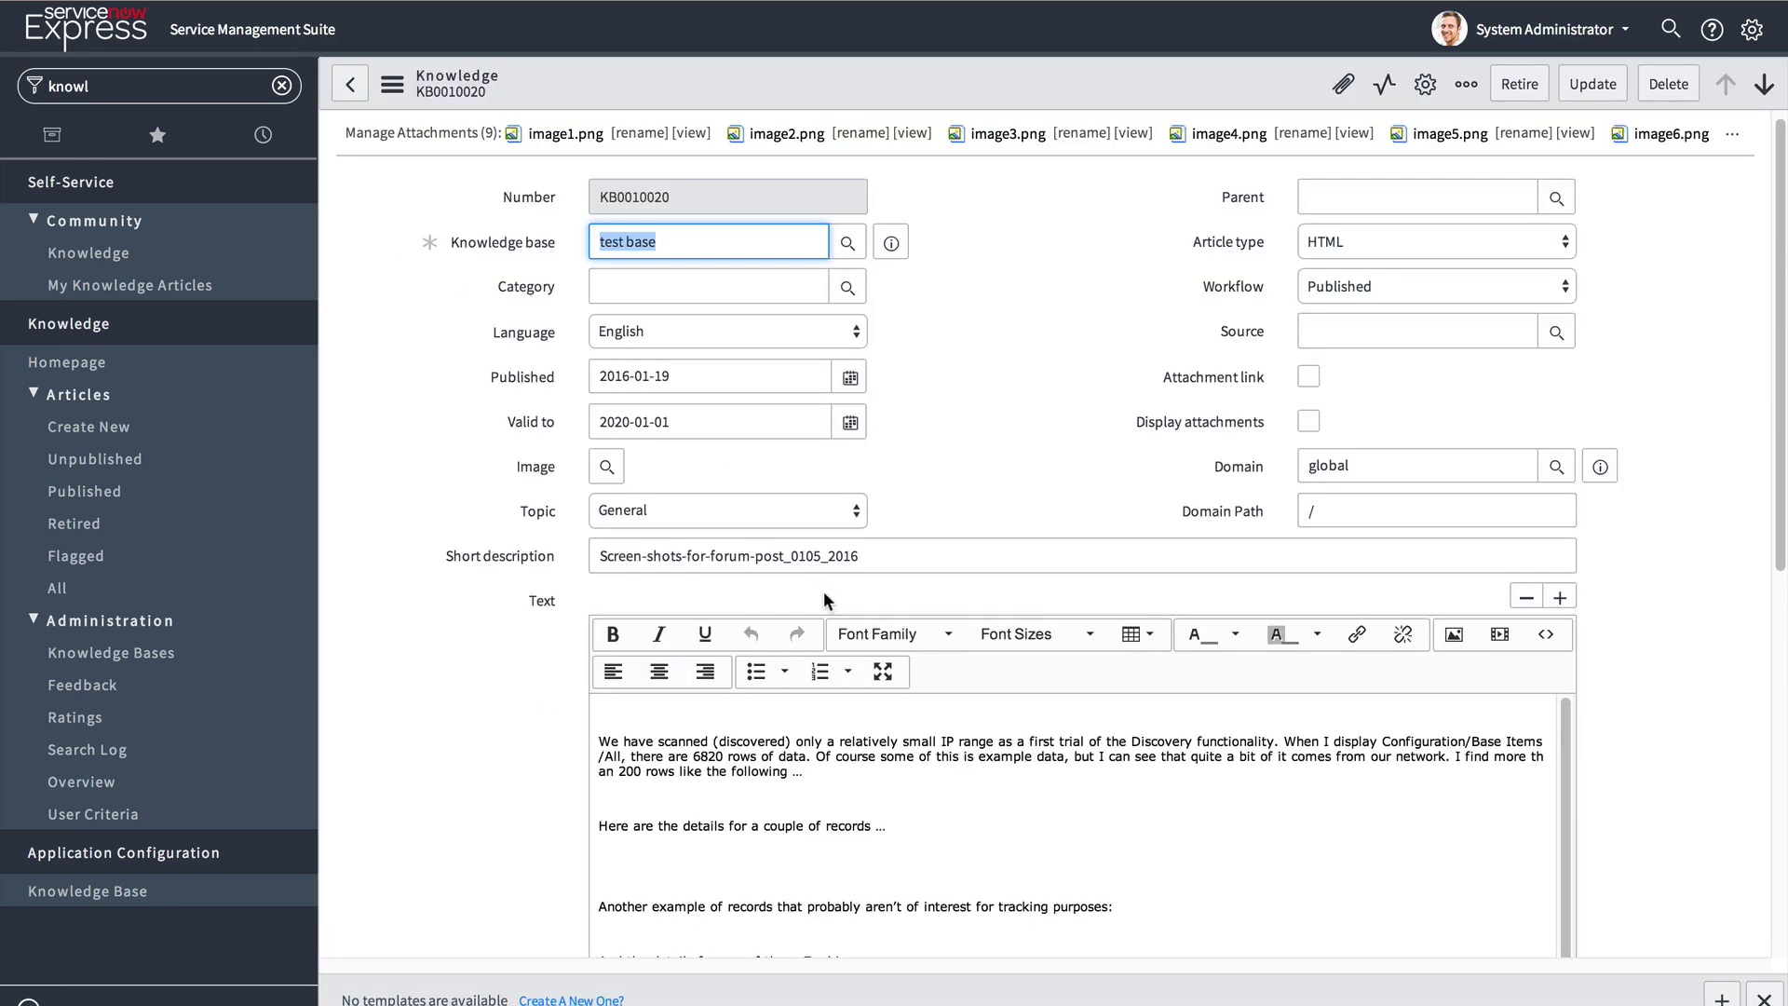
scroll(824, 596, down, 2)
scroll(823, 597, down, 1)
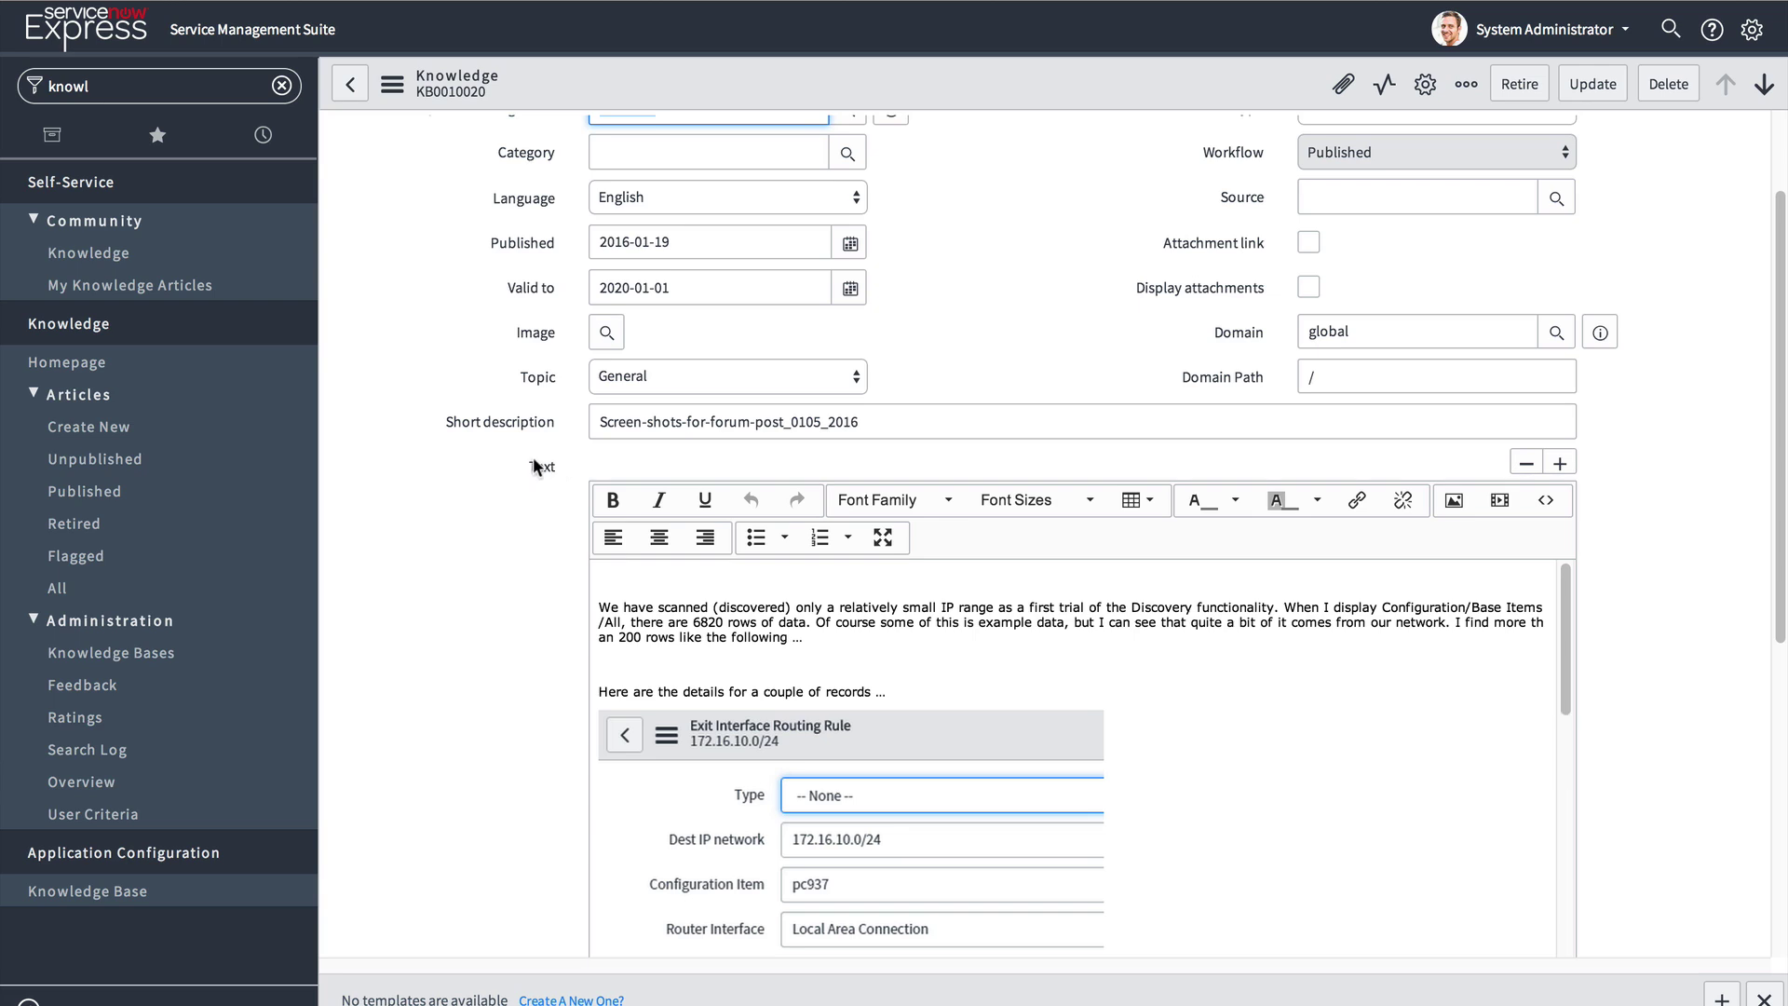
drag(642, 420, 737, 420)
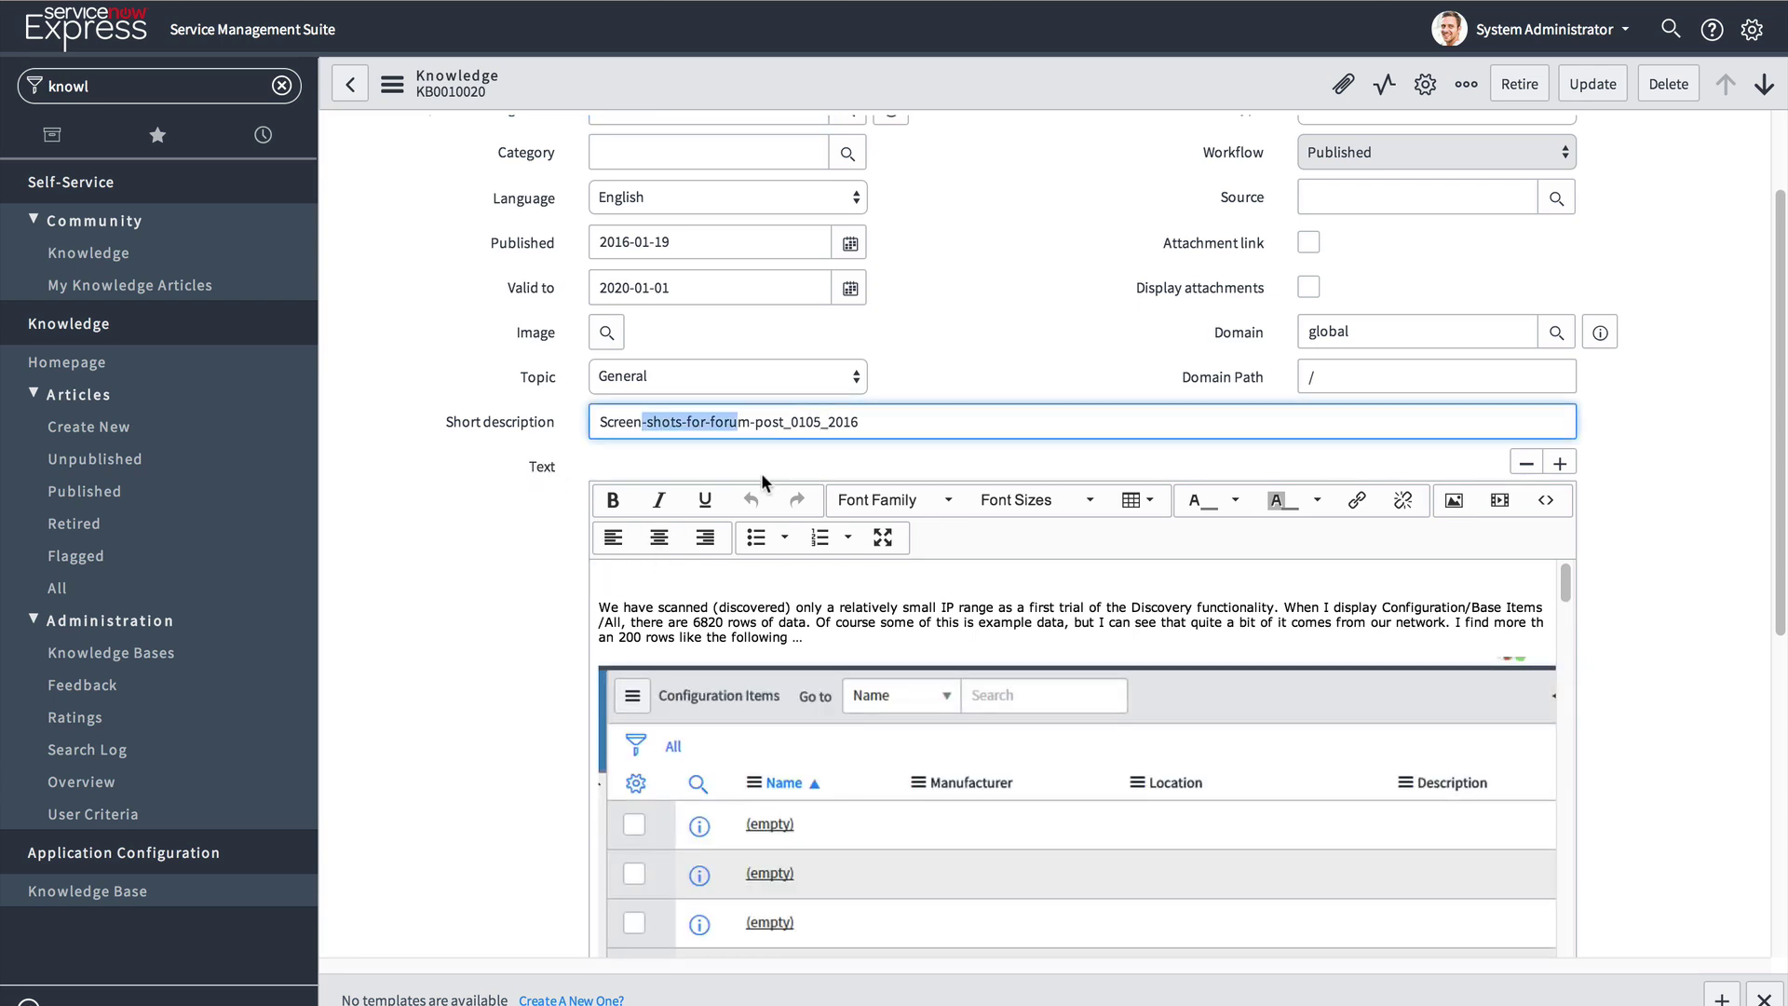
click(500, 423)
click(350, 84)
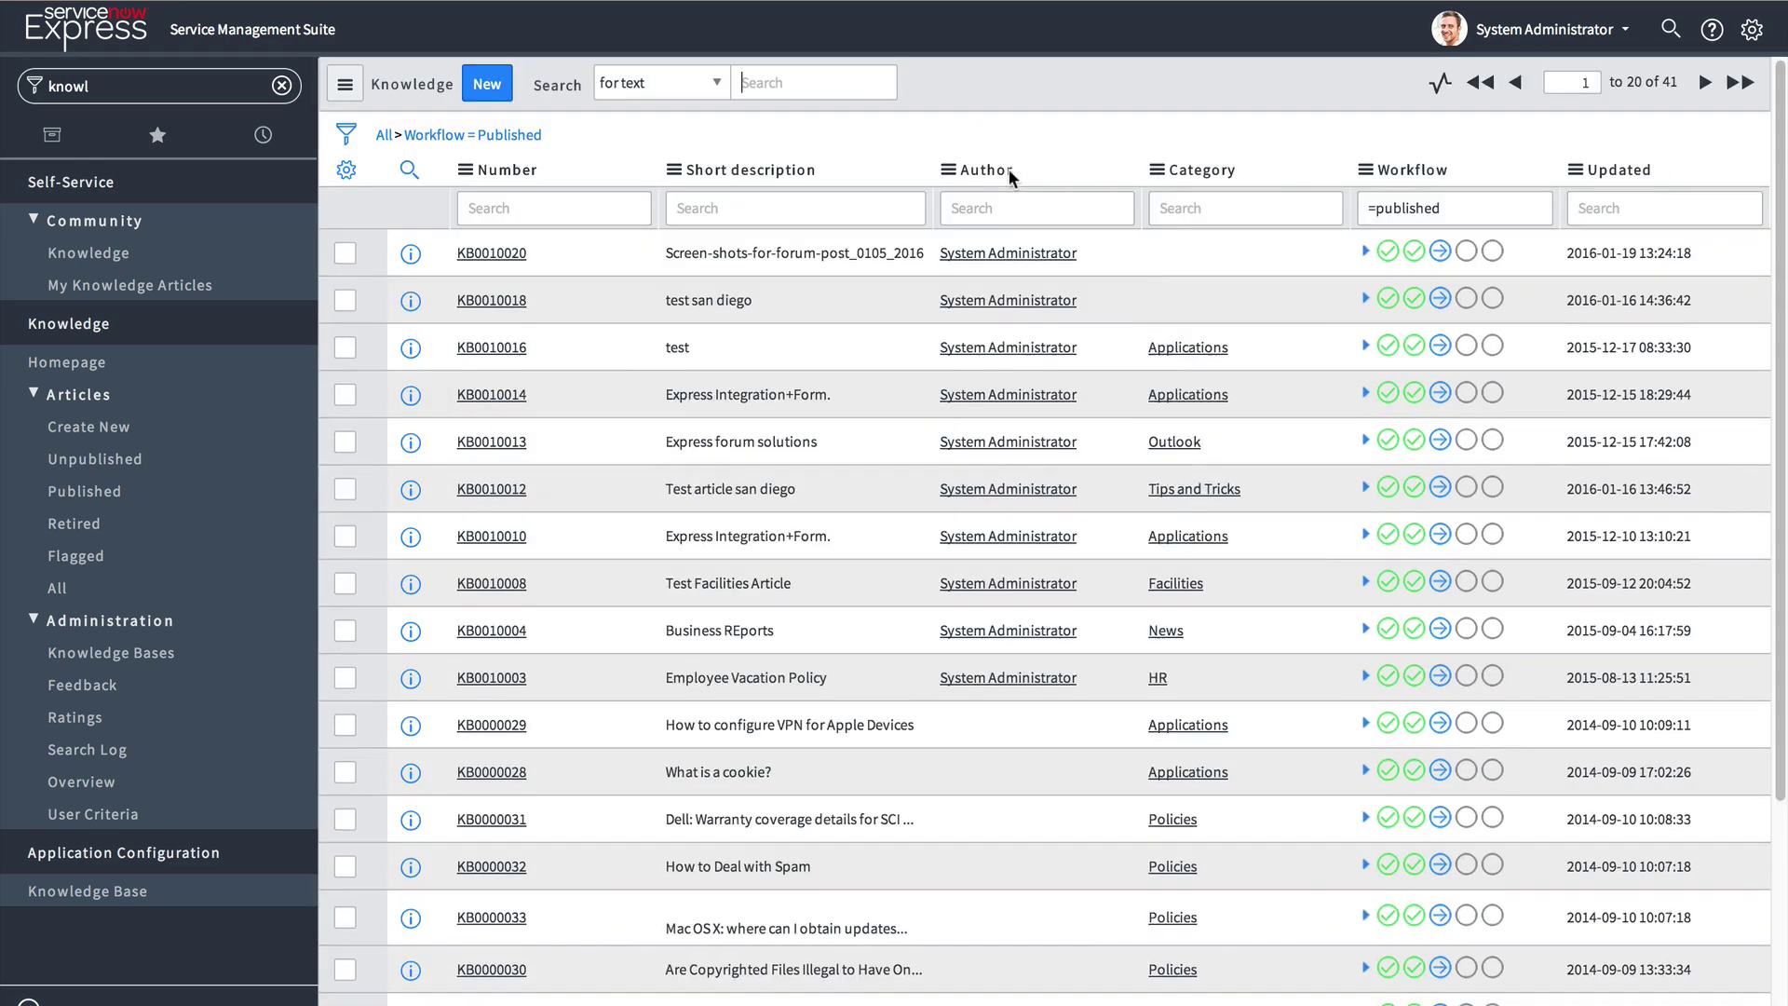
Create an Excel template for inserting Knowledge records from the Published list and open the downloaded workbook
right_click(1009, 169)
click(1080, 397)
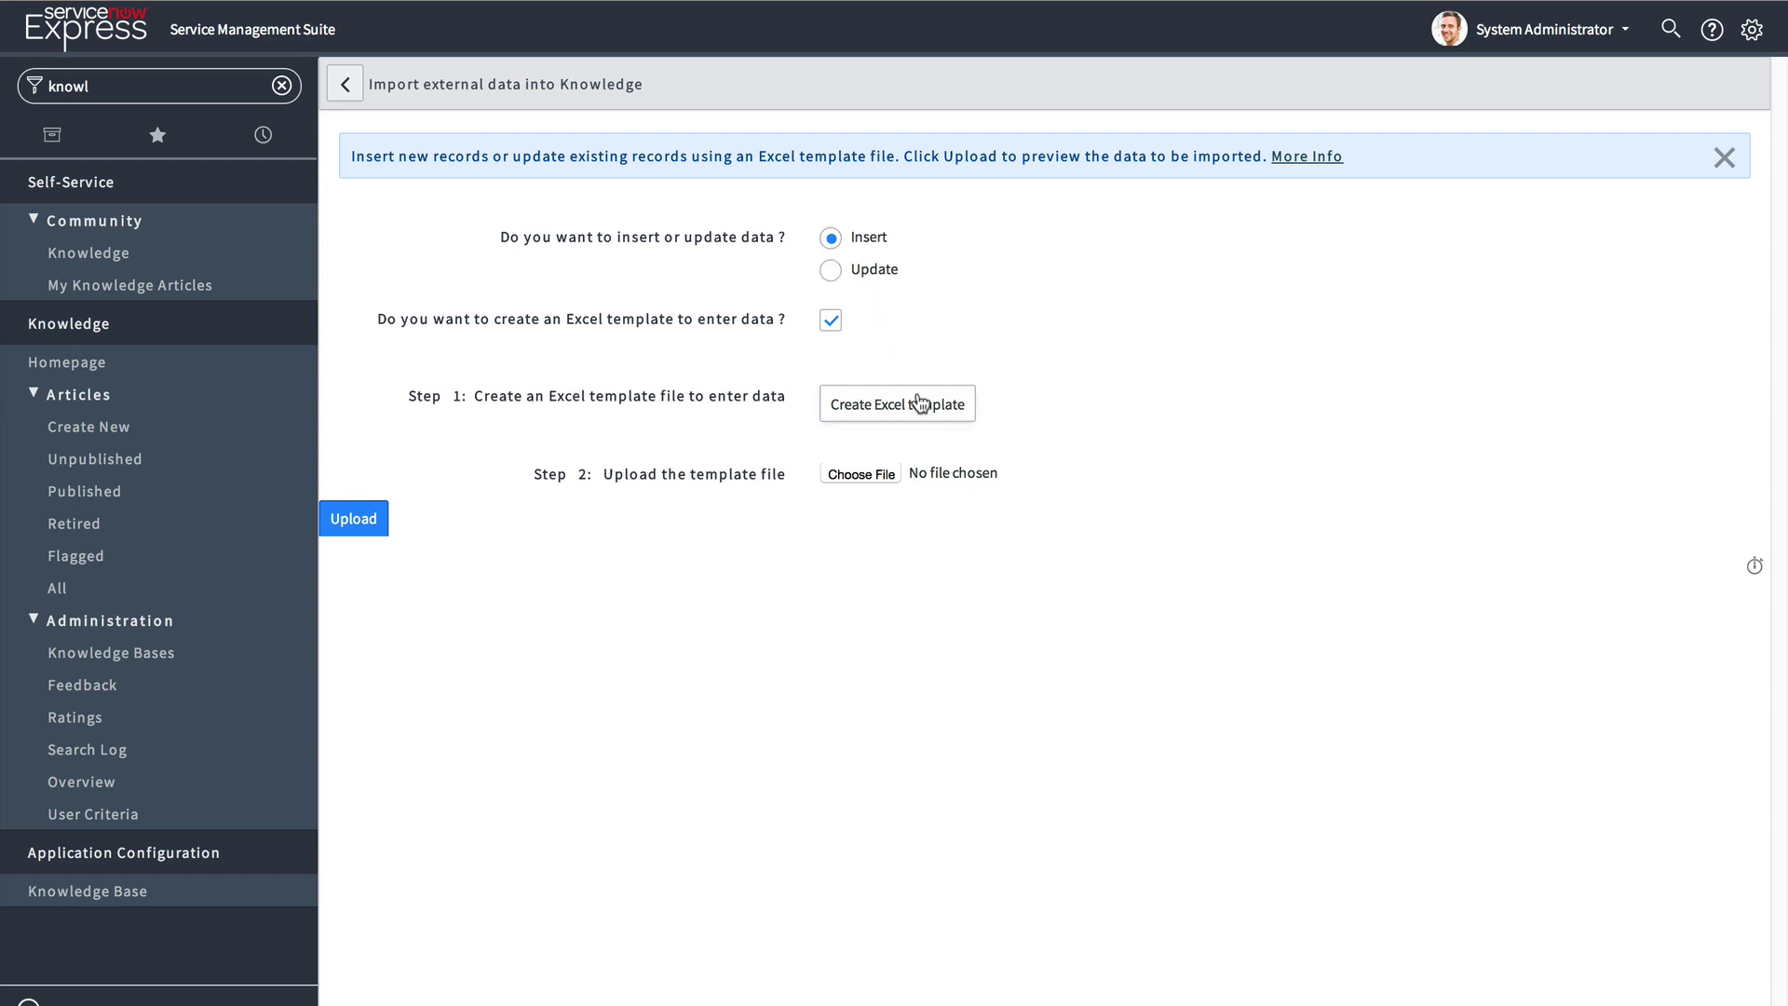
click(920, 406)
click(1014, 579)
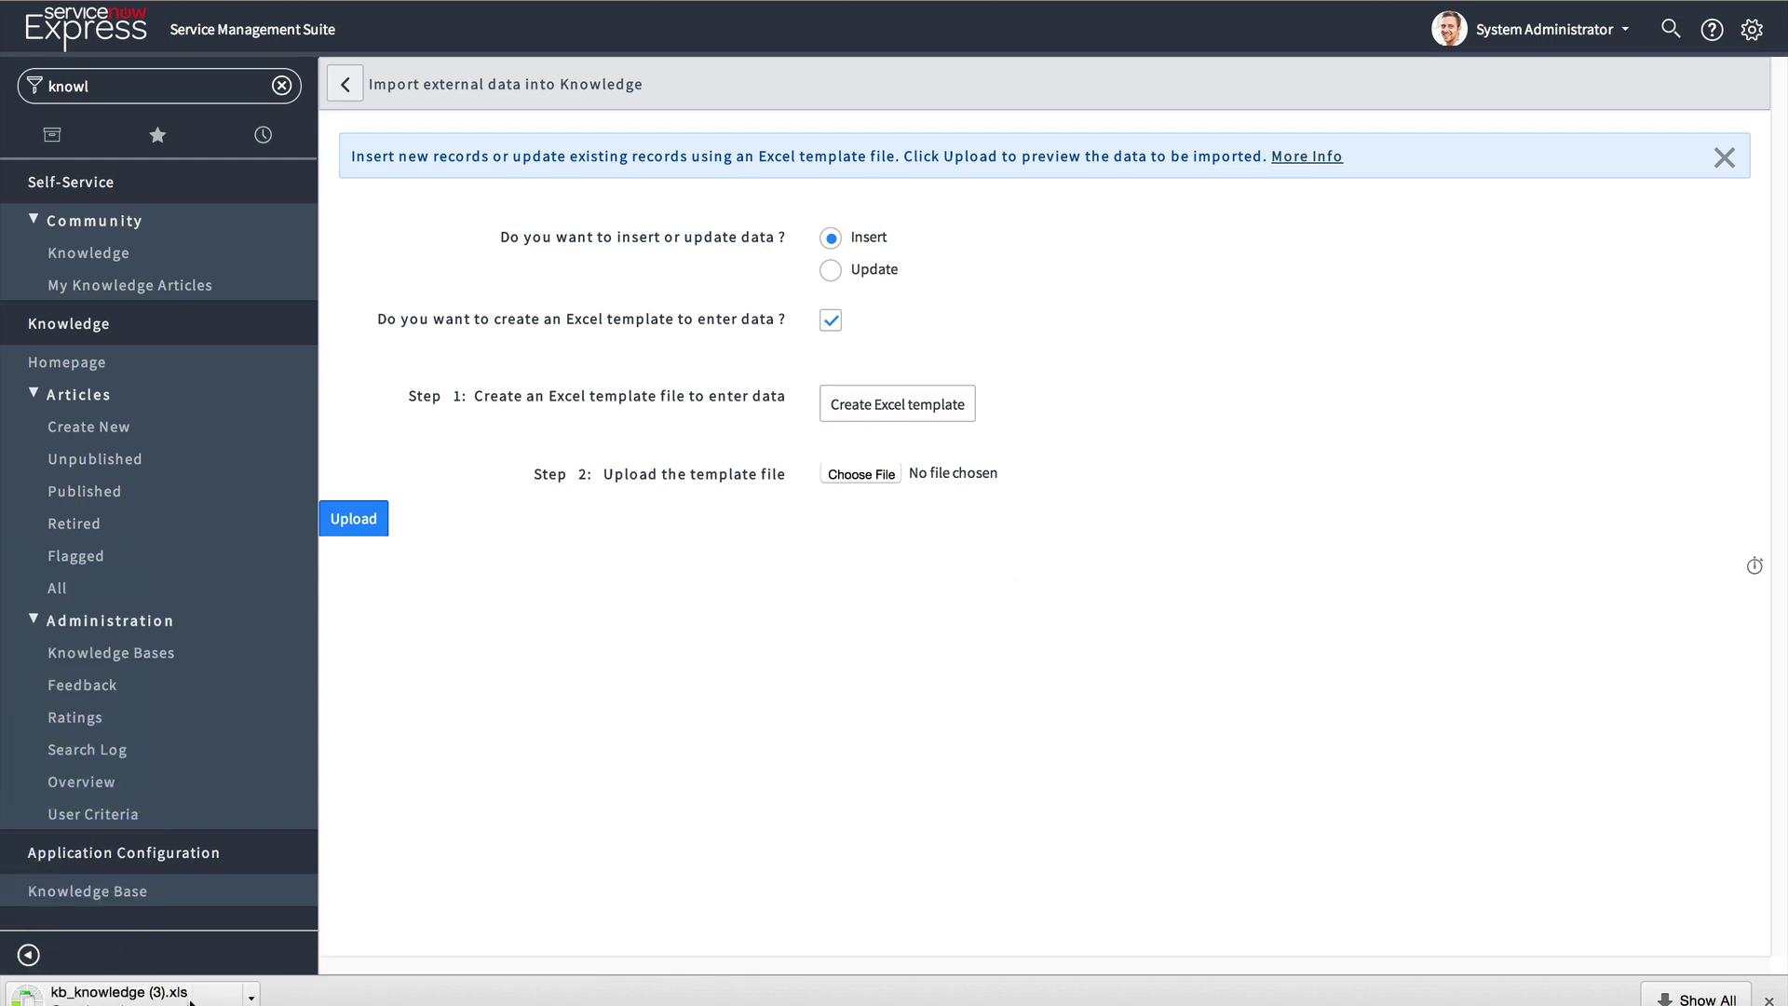
click(139, 993)
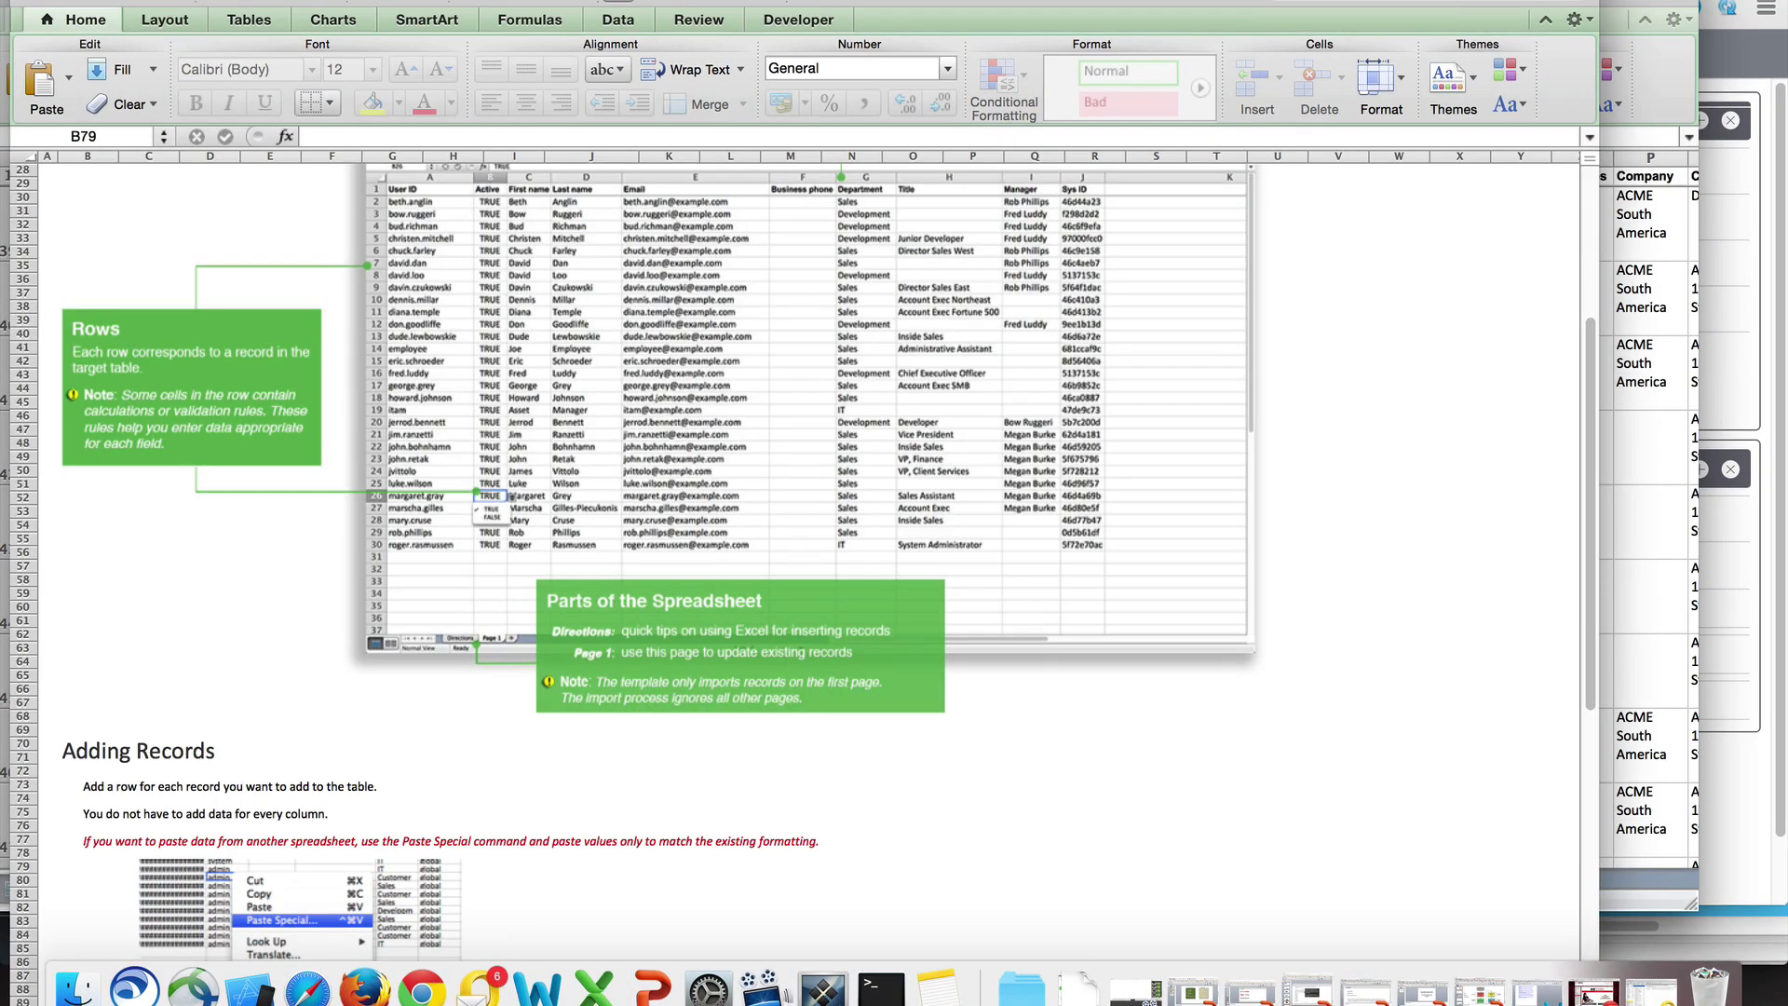
Enter the HTML content "<b> text</b>" in the Text column, cell S2, on Page 1 of the knowledge template
click(1096, 192)
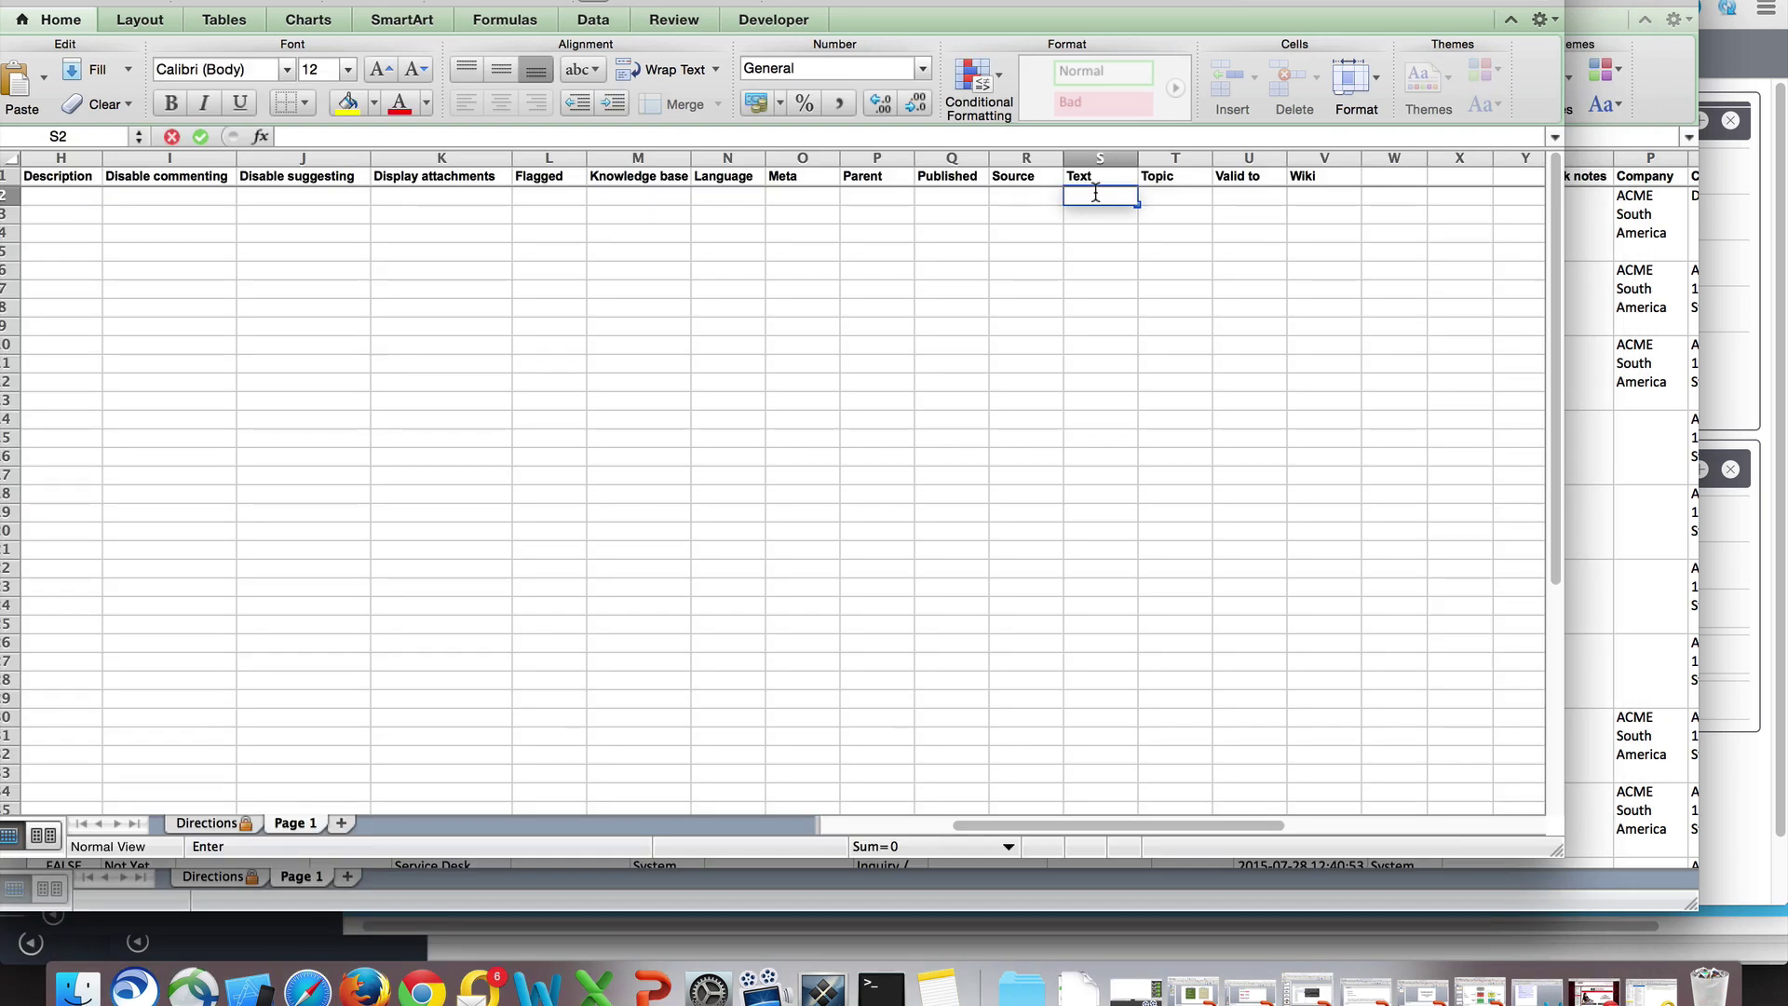
text(<b> text<.b>)
key(BackSpace)
key(BackSpace)
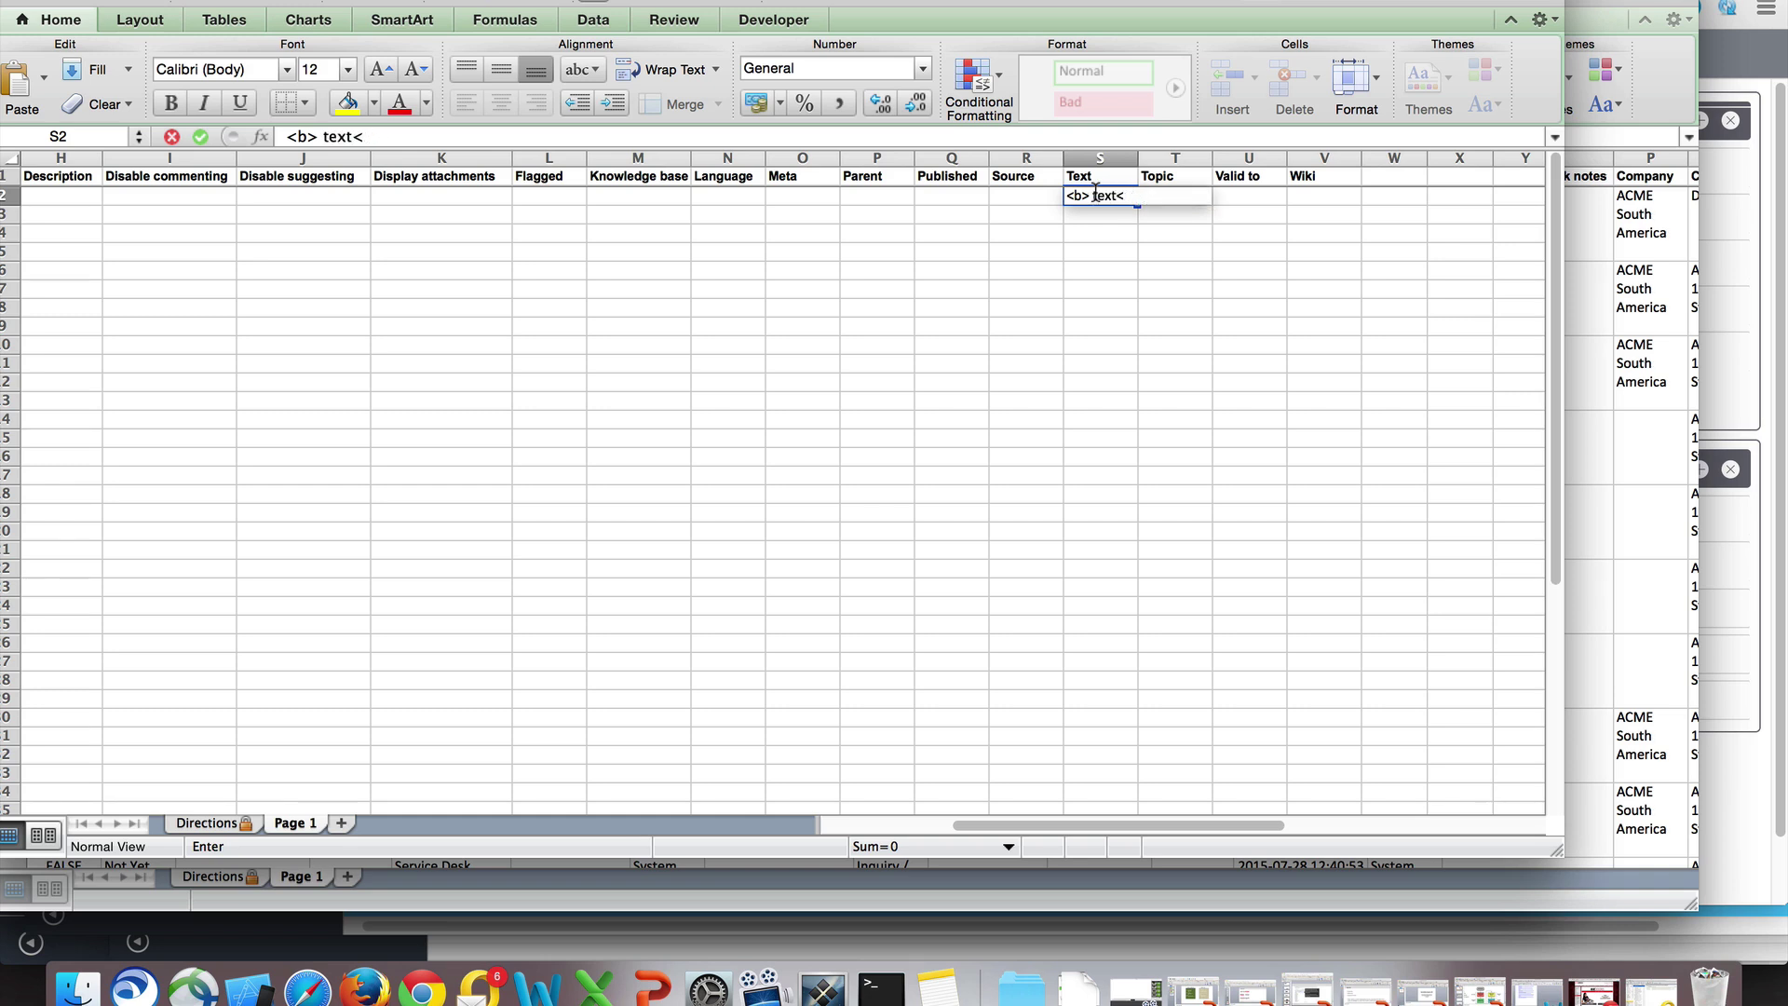
text(.)
key(BackSpace)
text(b>)
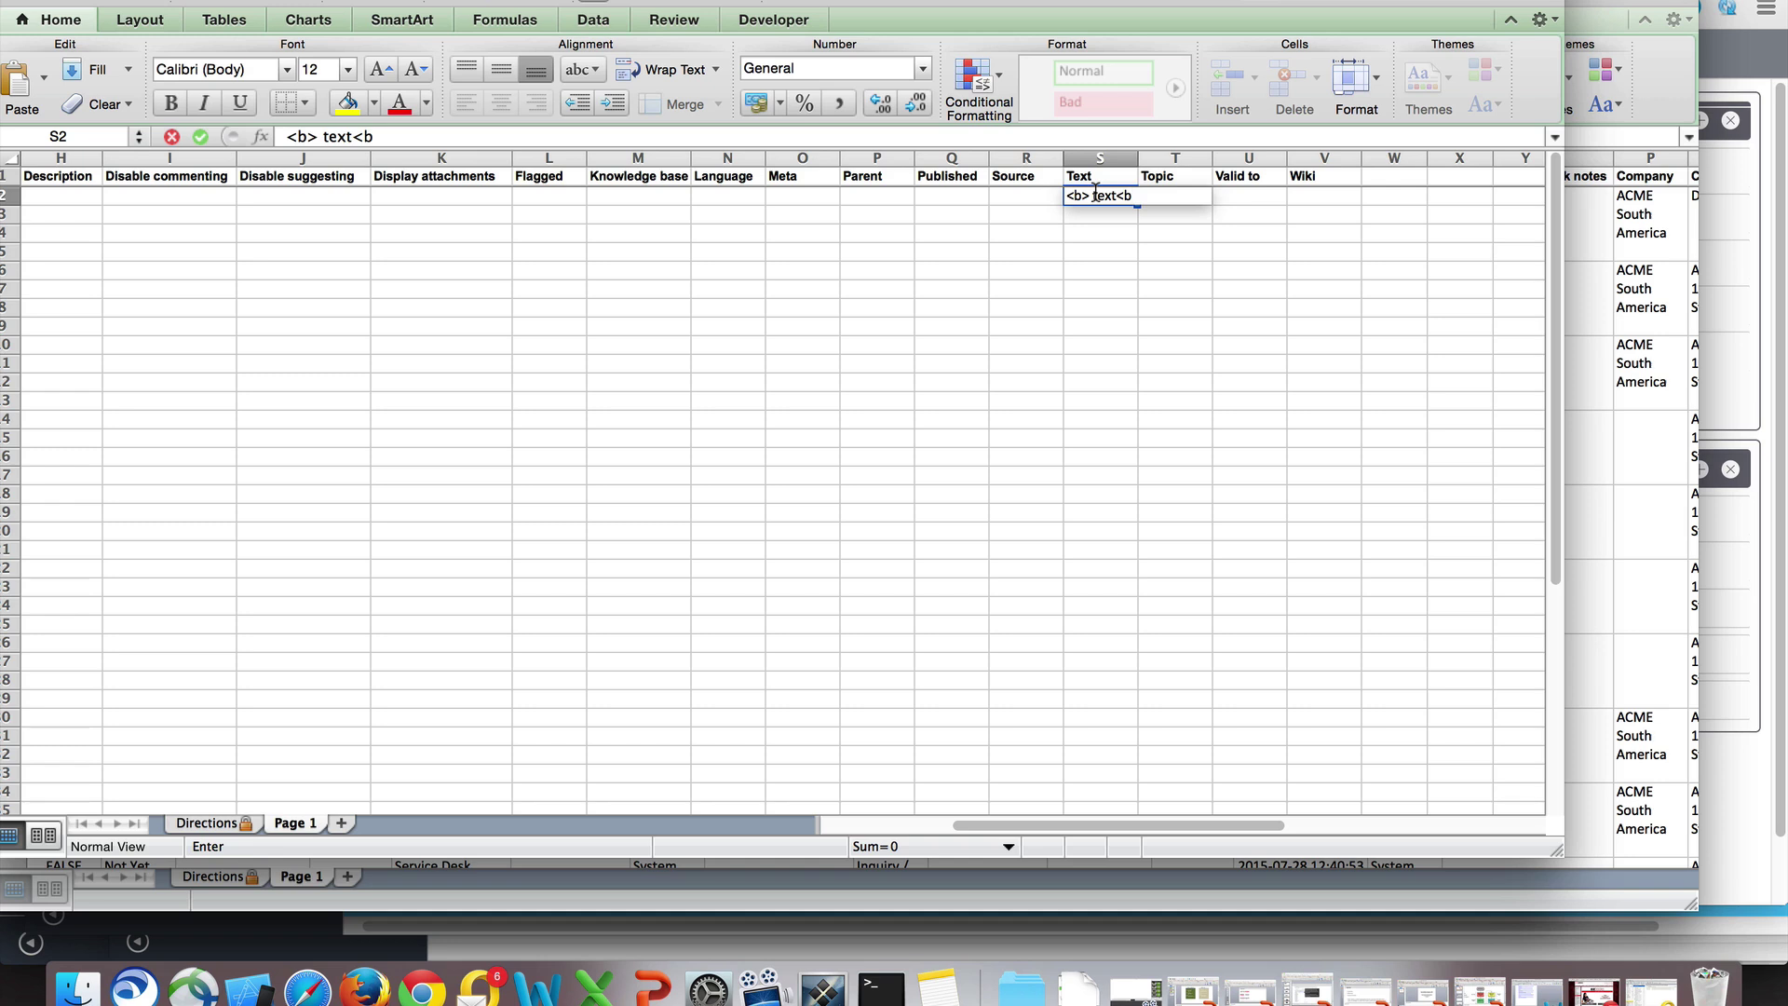
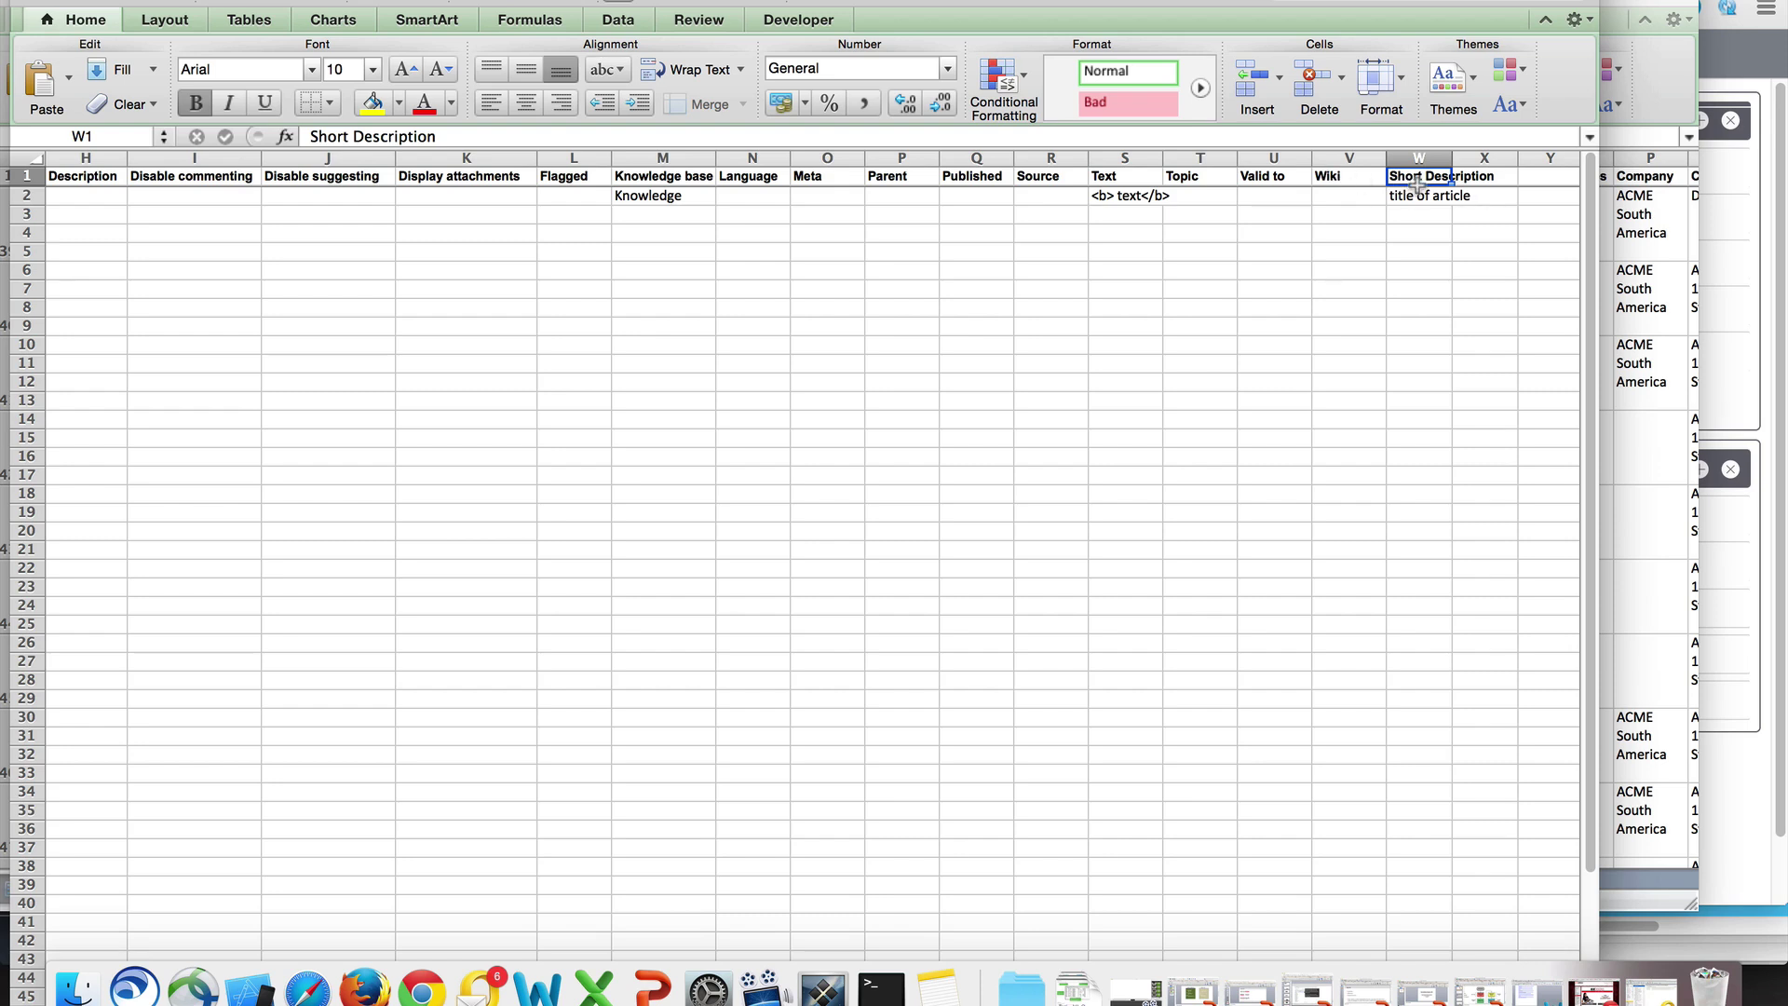
Save the knowledge template workbook with the article title in cell W2, keeping its current file format
click(1406, 197)
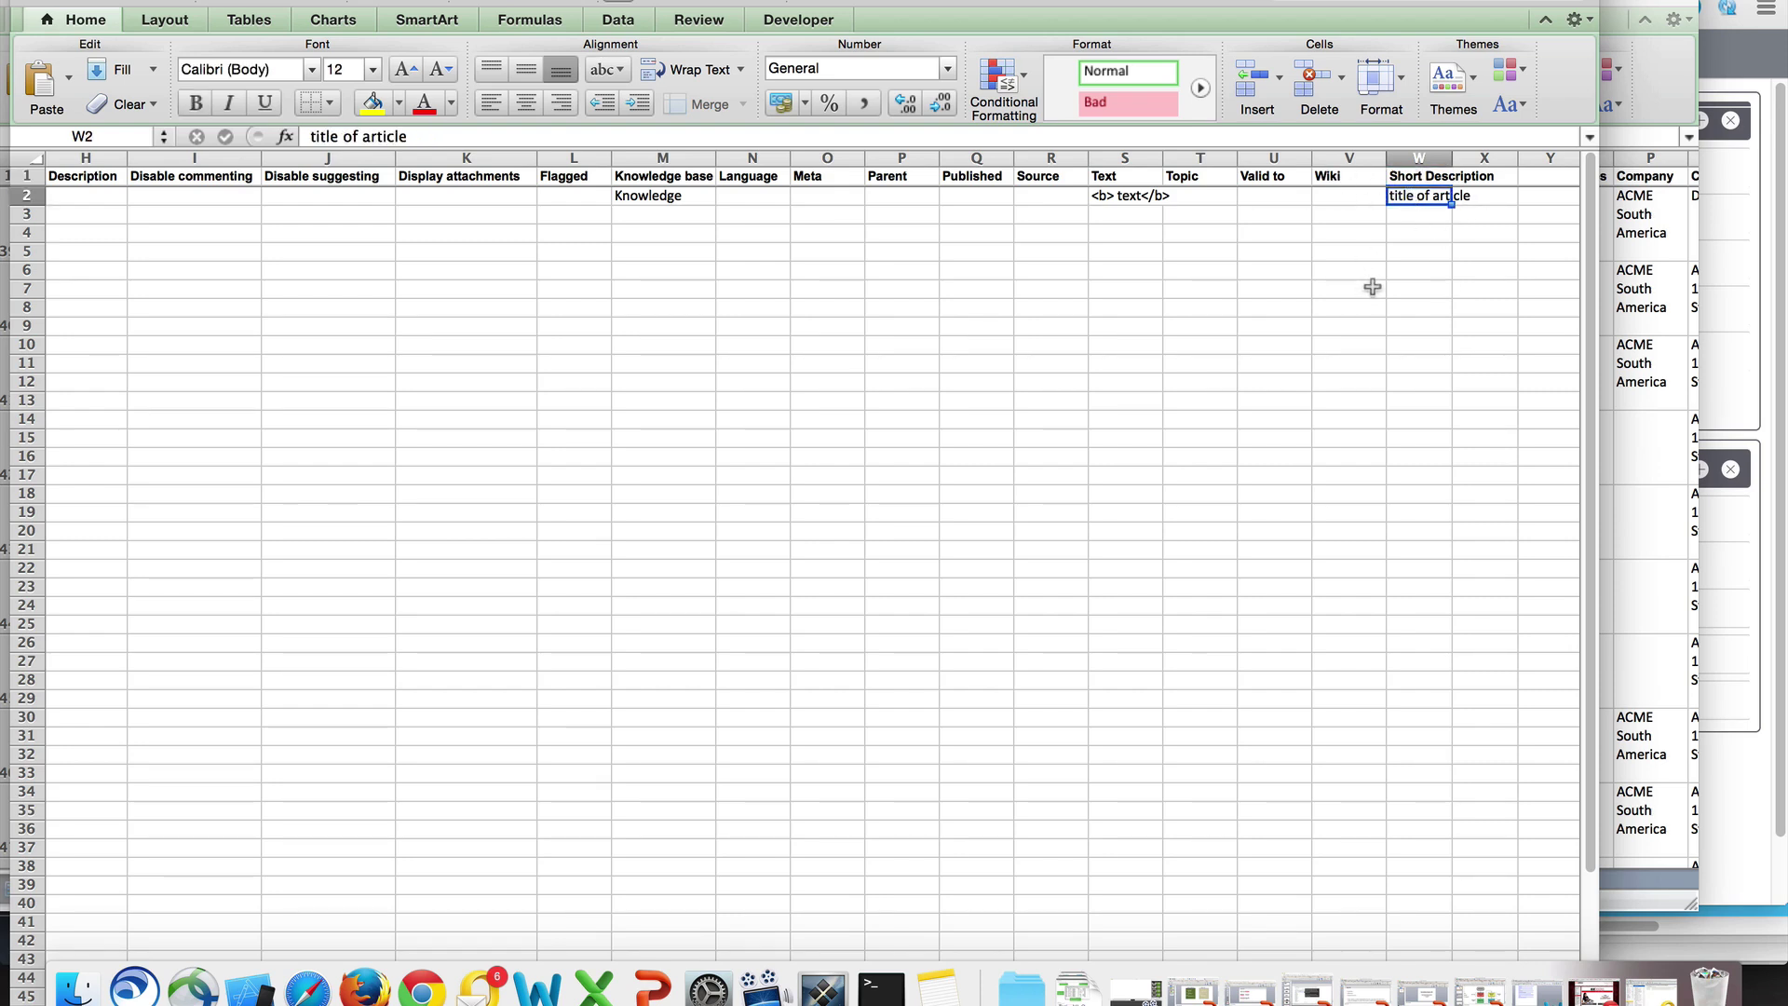
key(super+s)
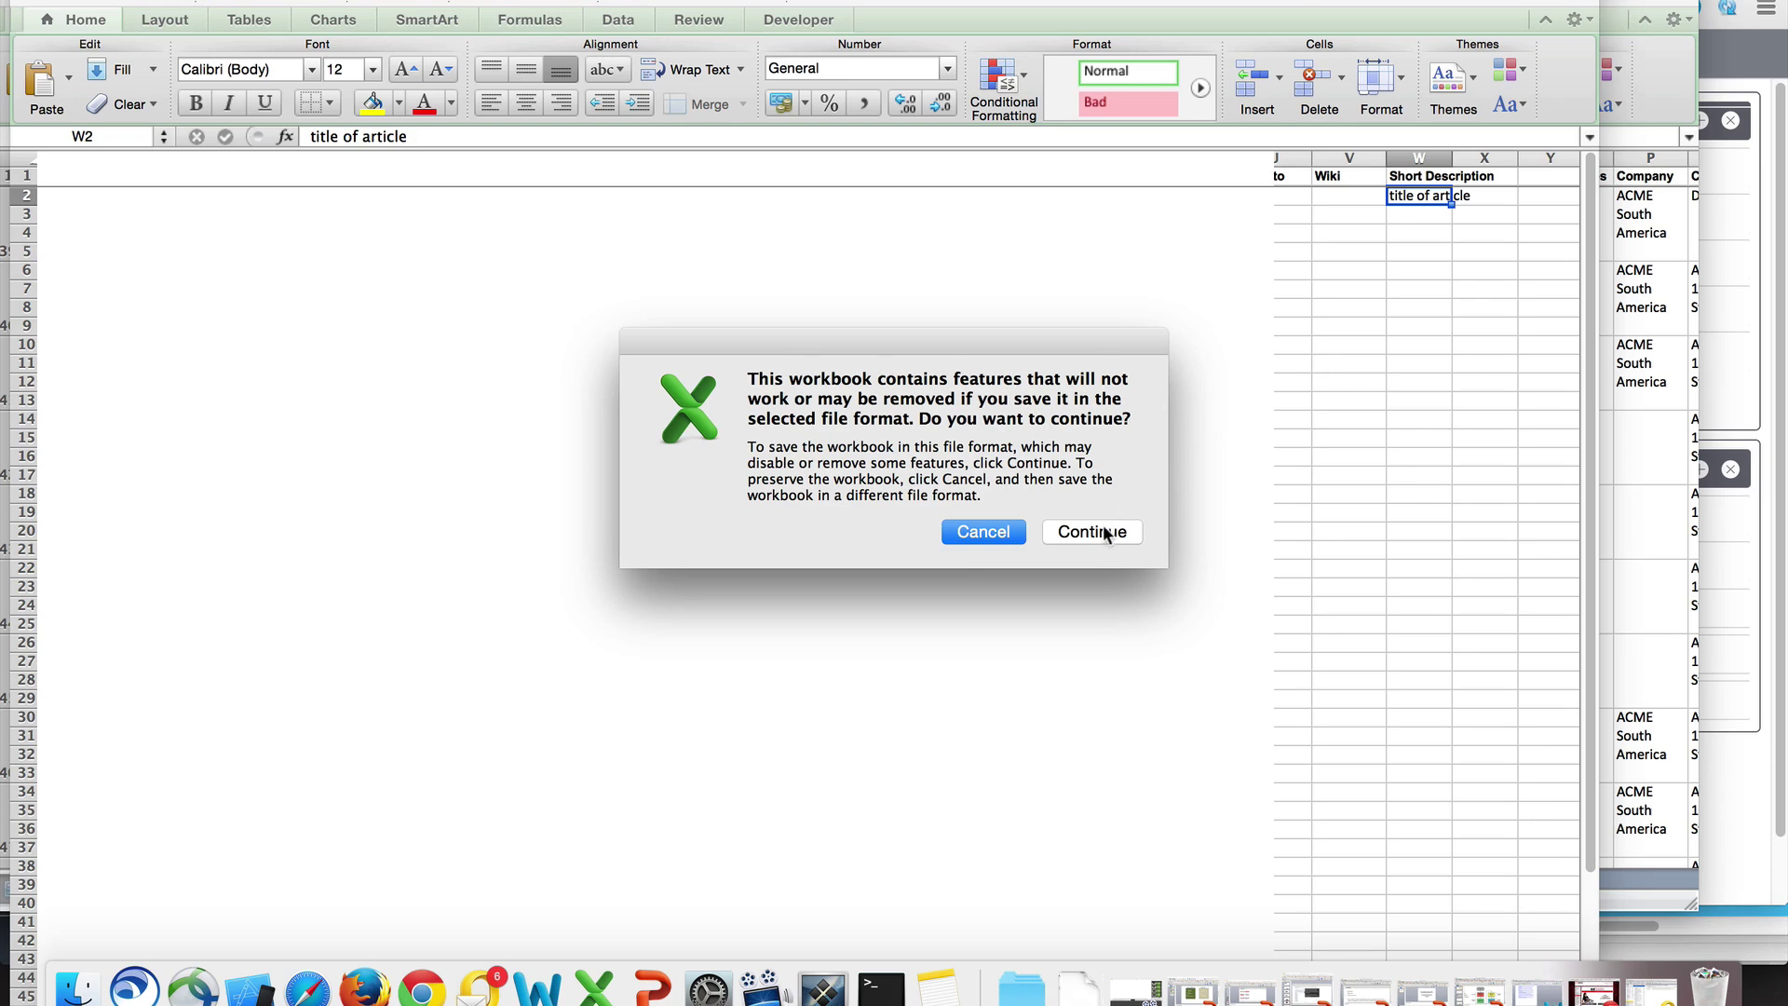
click(1091, 531)
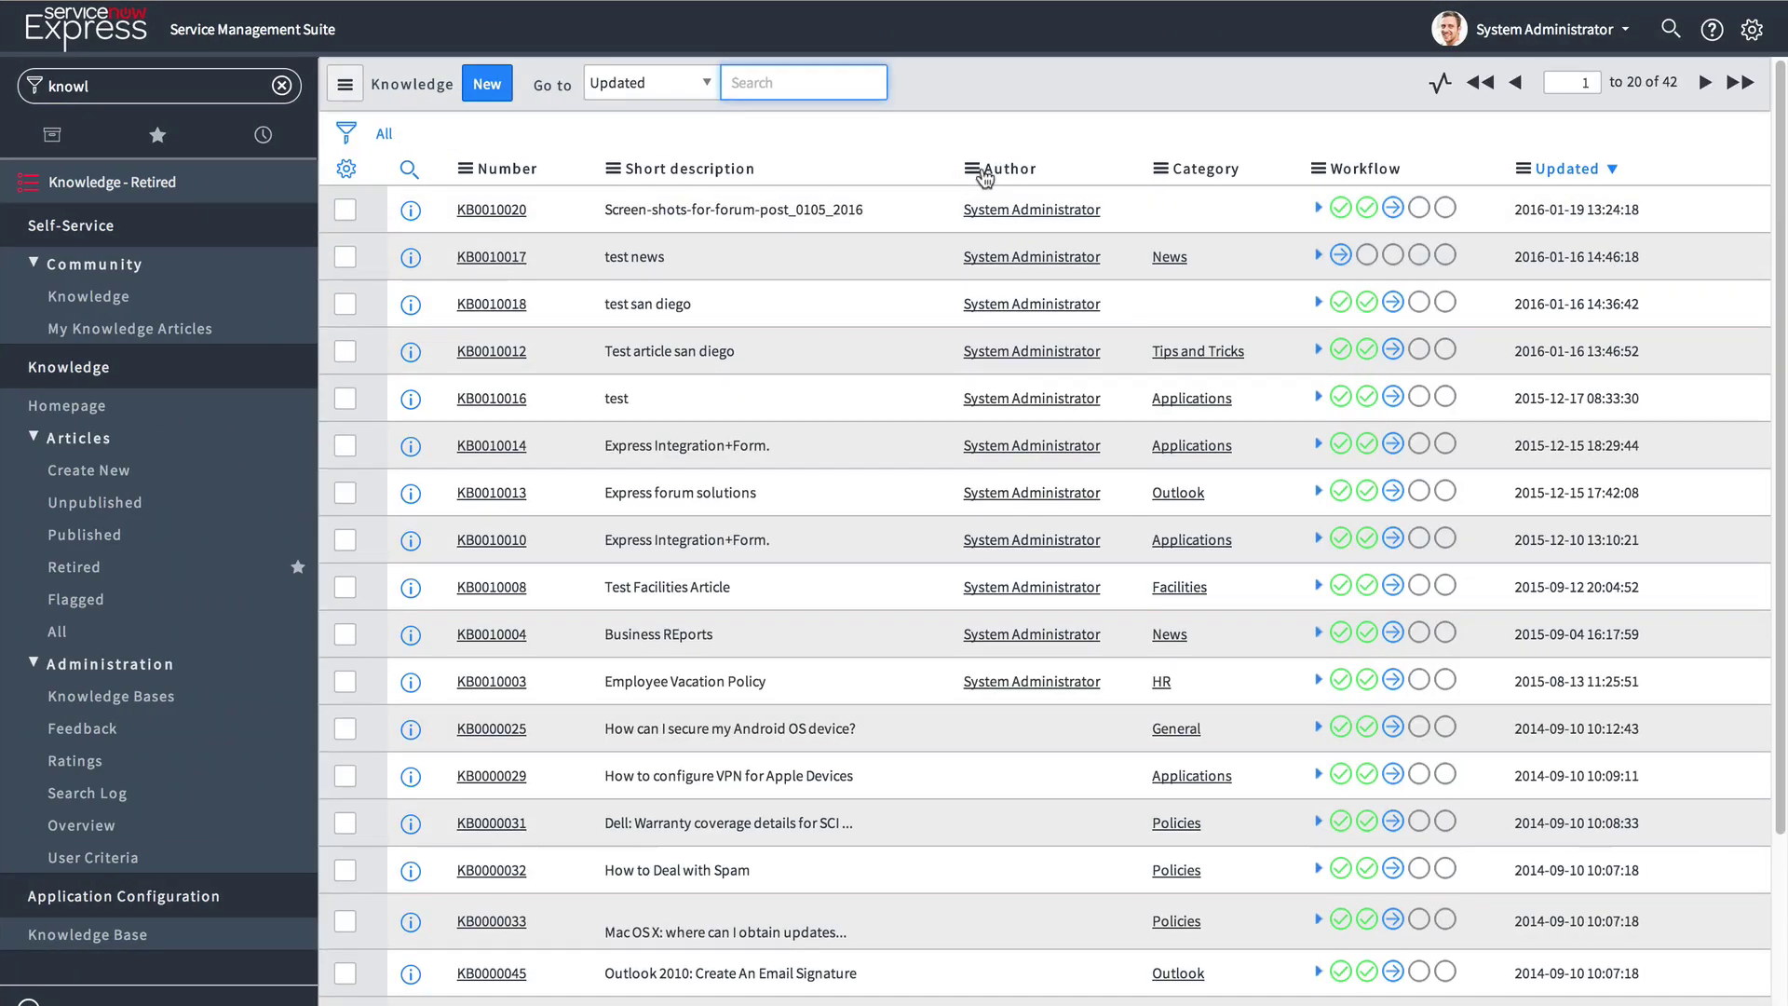
Switch to ServiceNow Express, upload kb_knowledge (3).xls as an insert import into the Knowledge table and preview the imported data
click(973, 170)
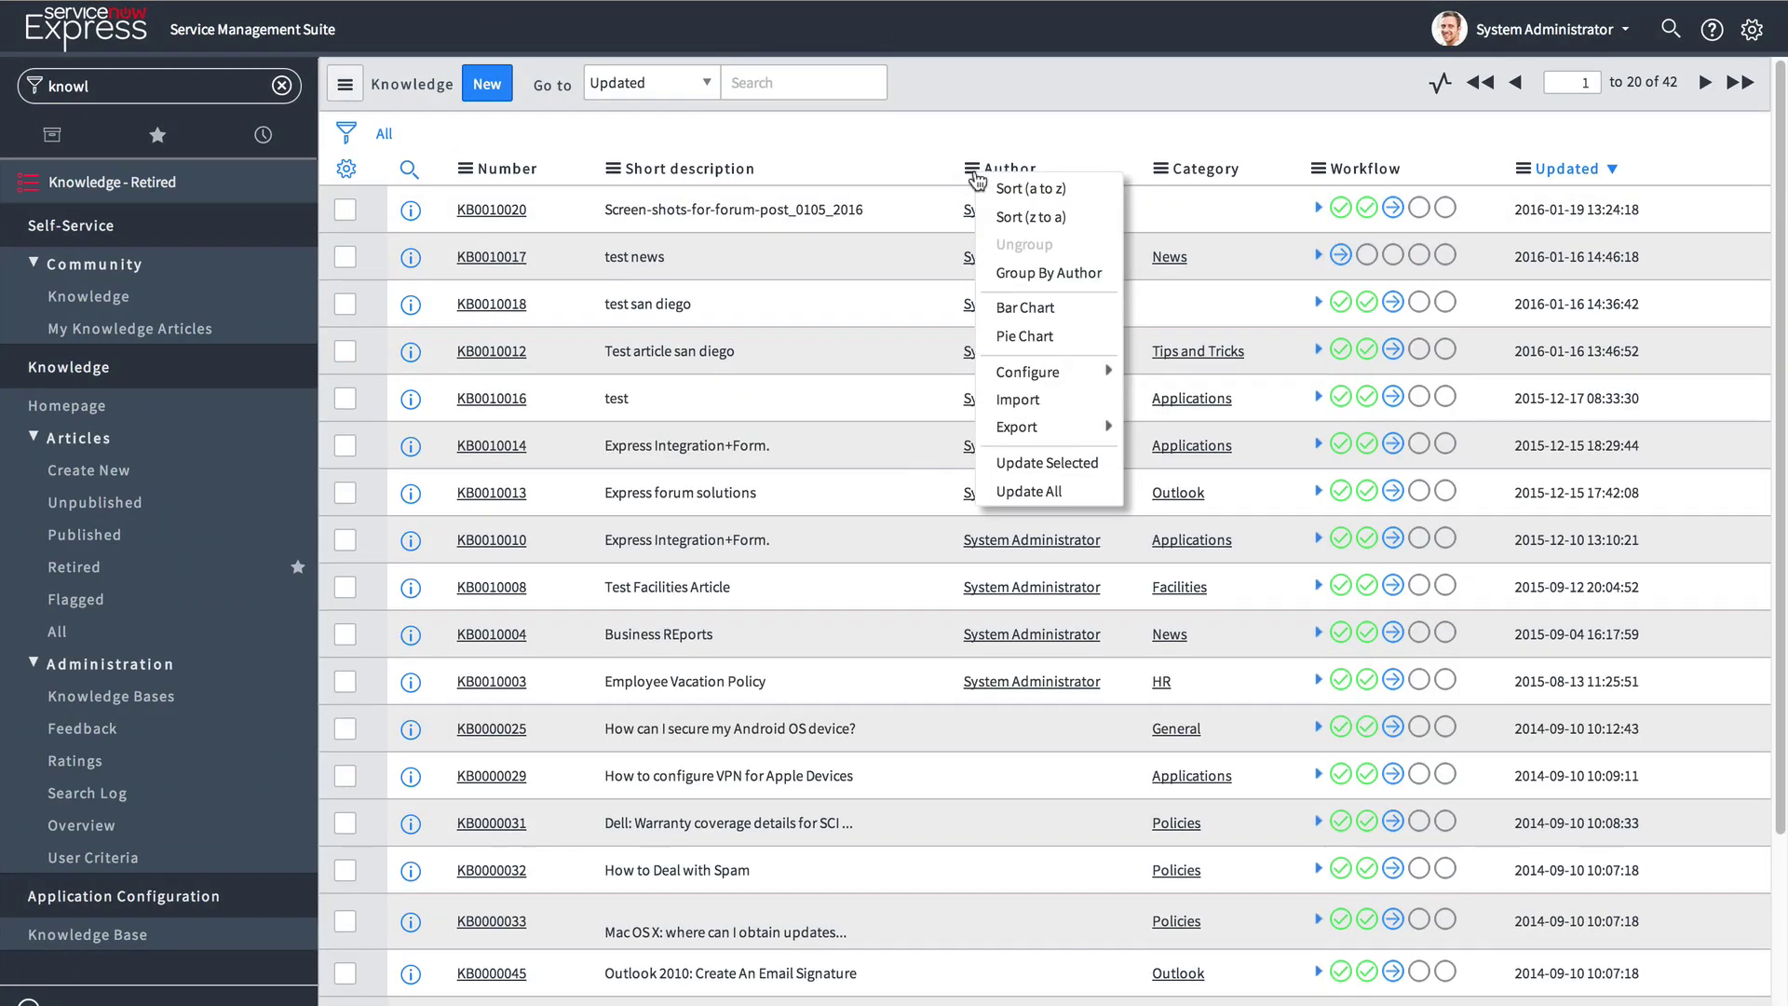
click(1011, 398)
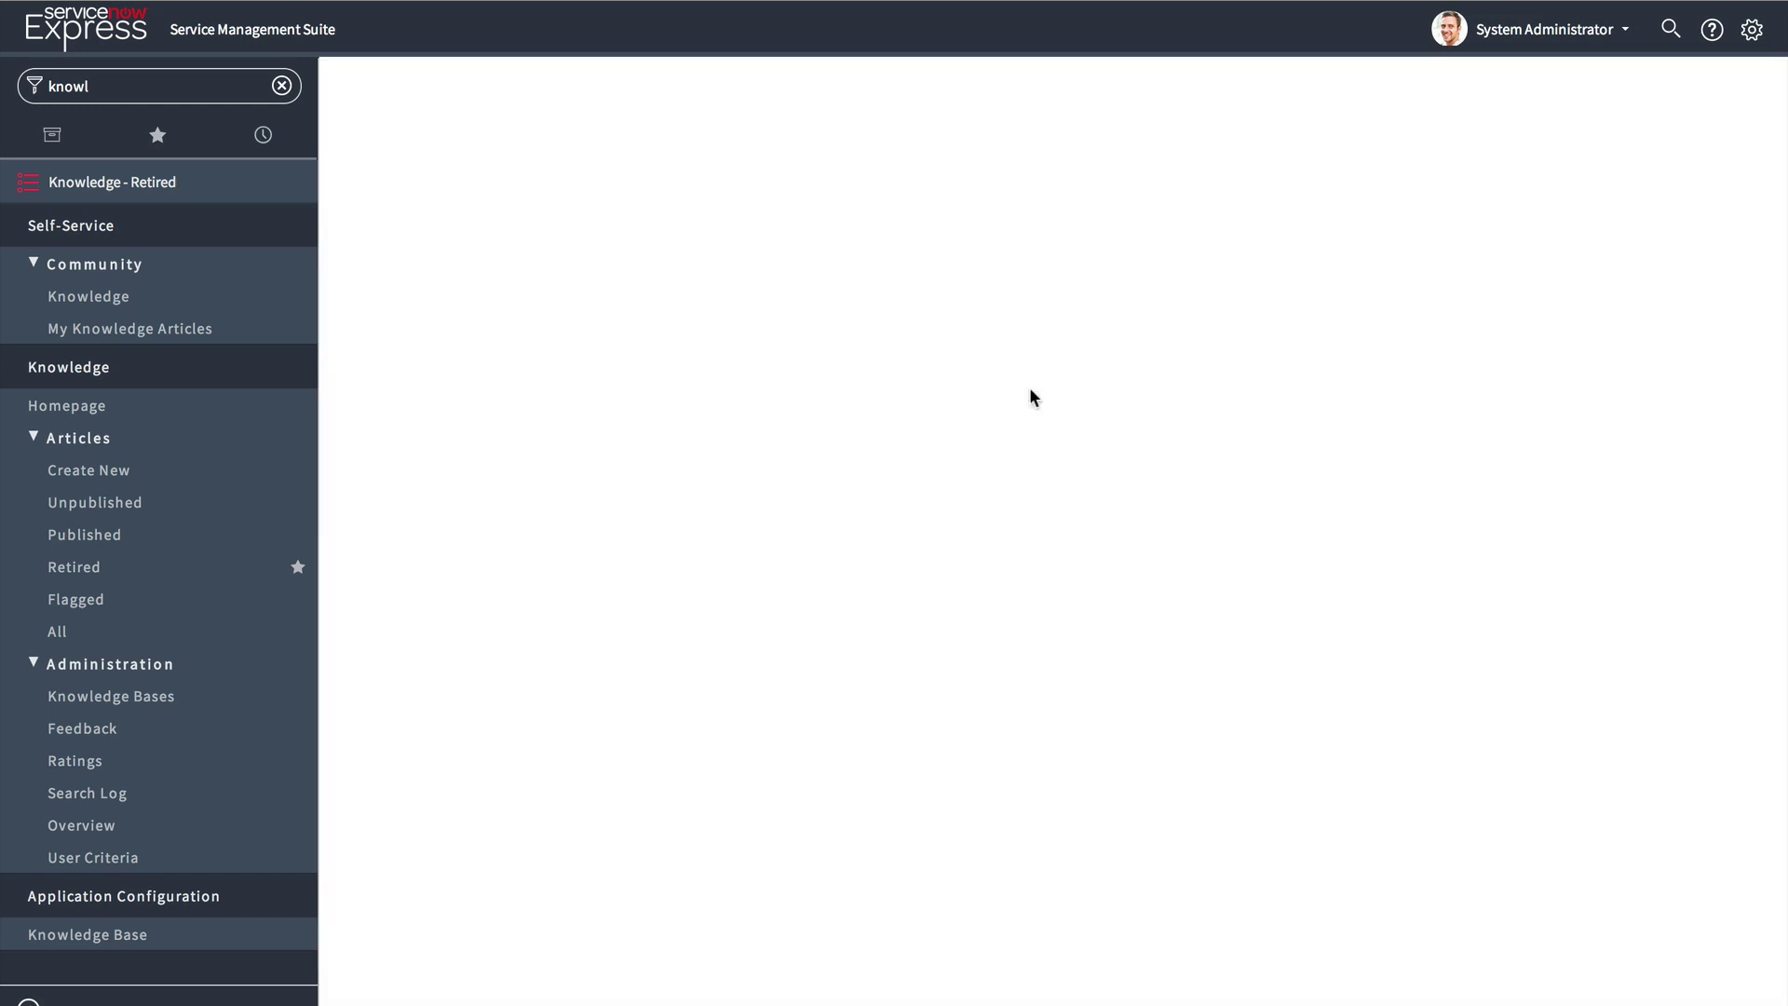
click(868, 473)
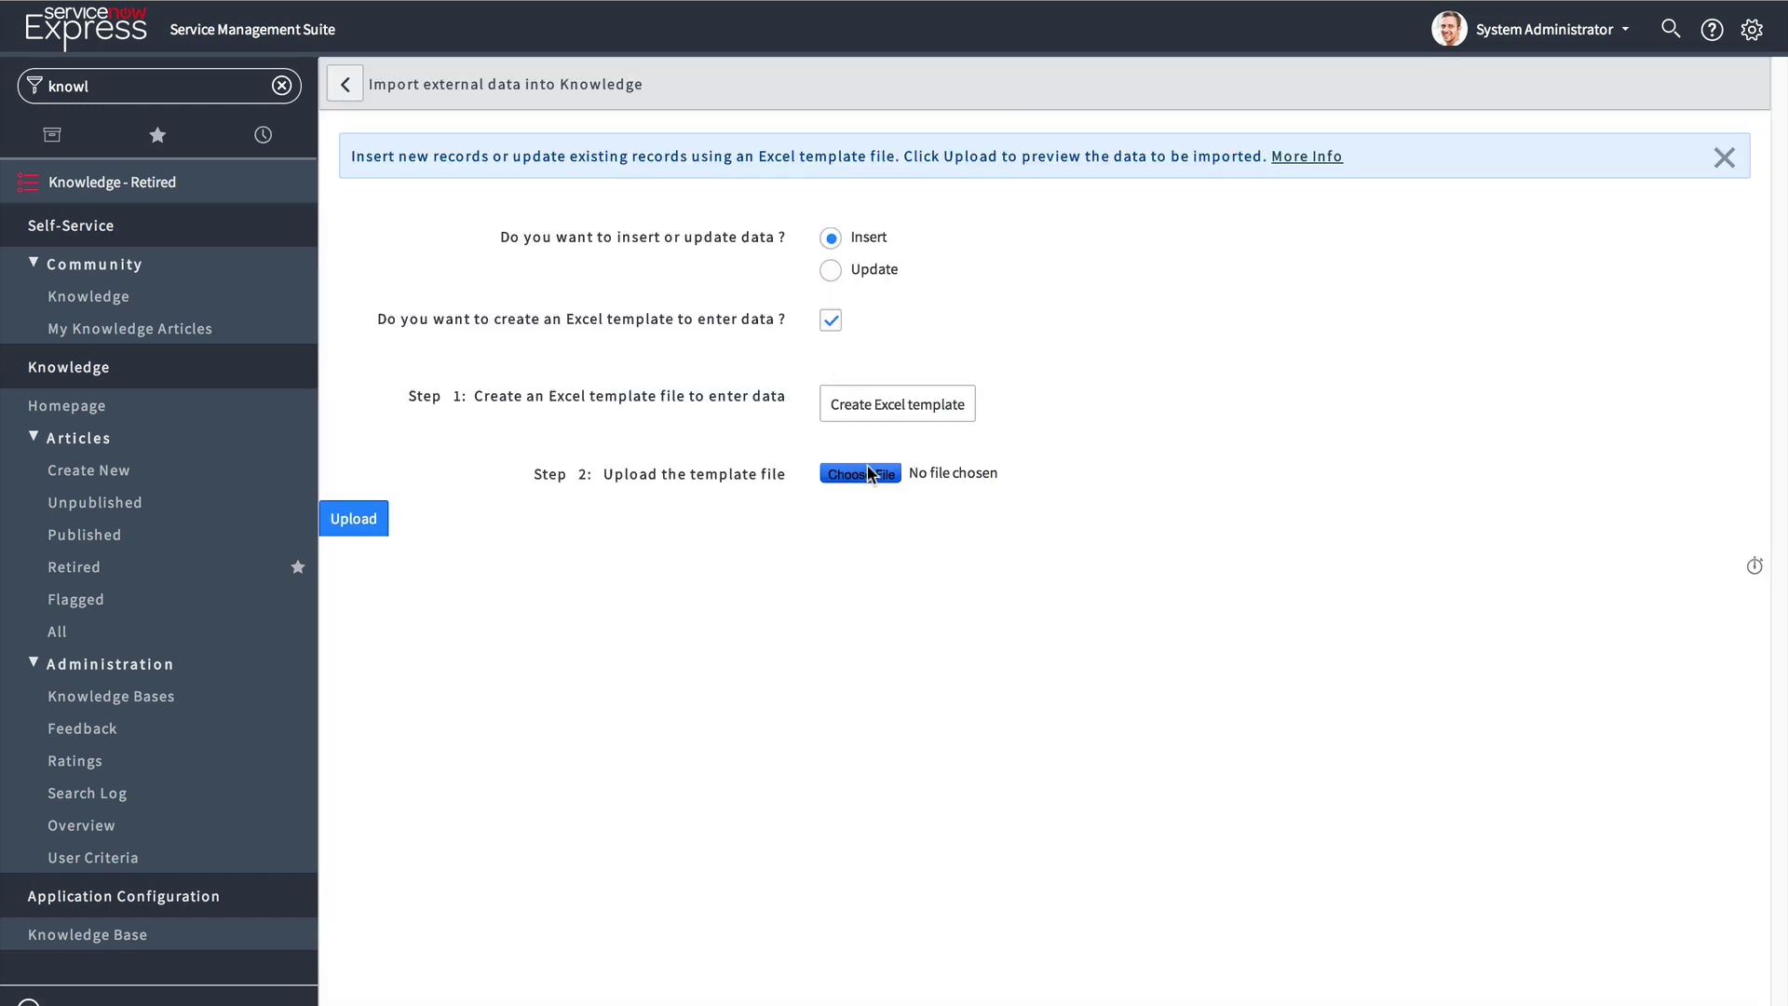
double_click(859, 440)
click(354, 519)
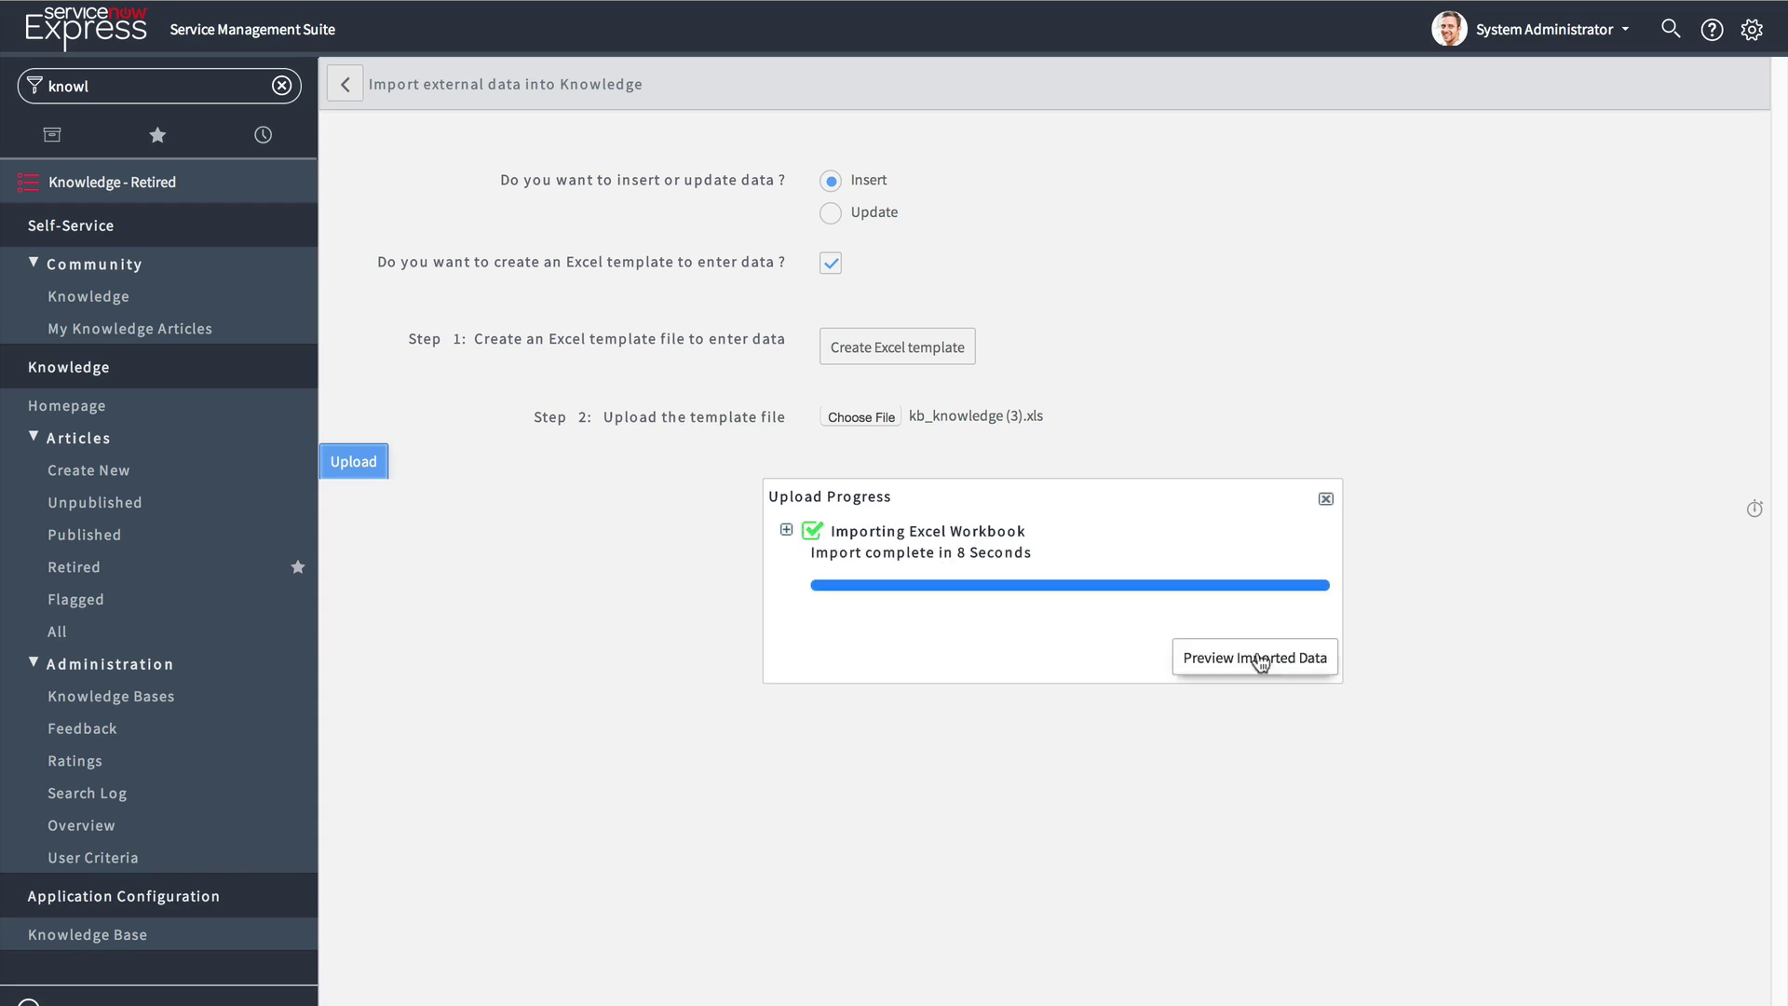
click(1261, 662)
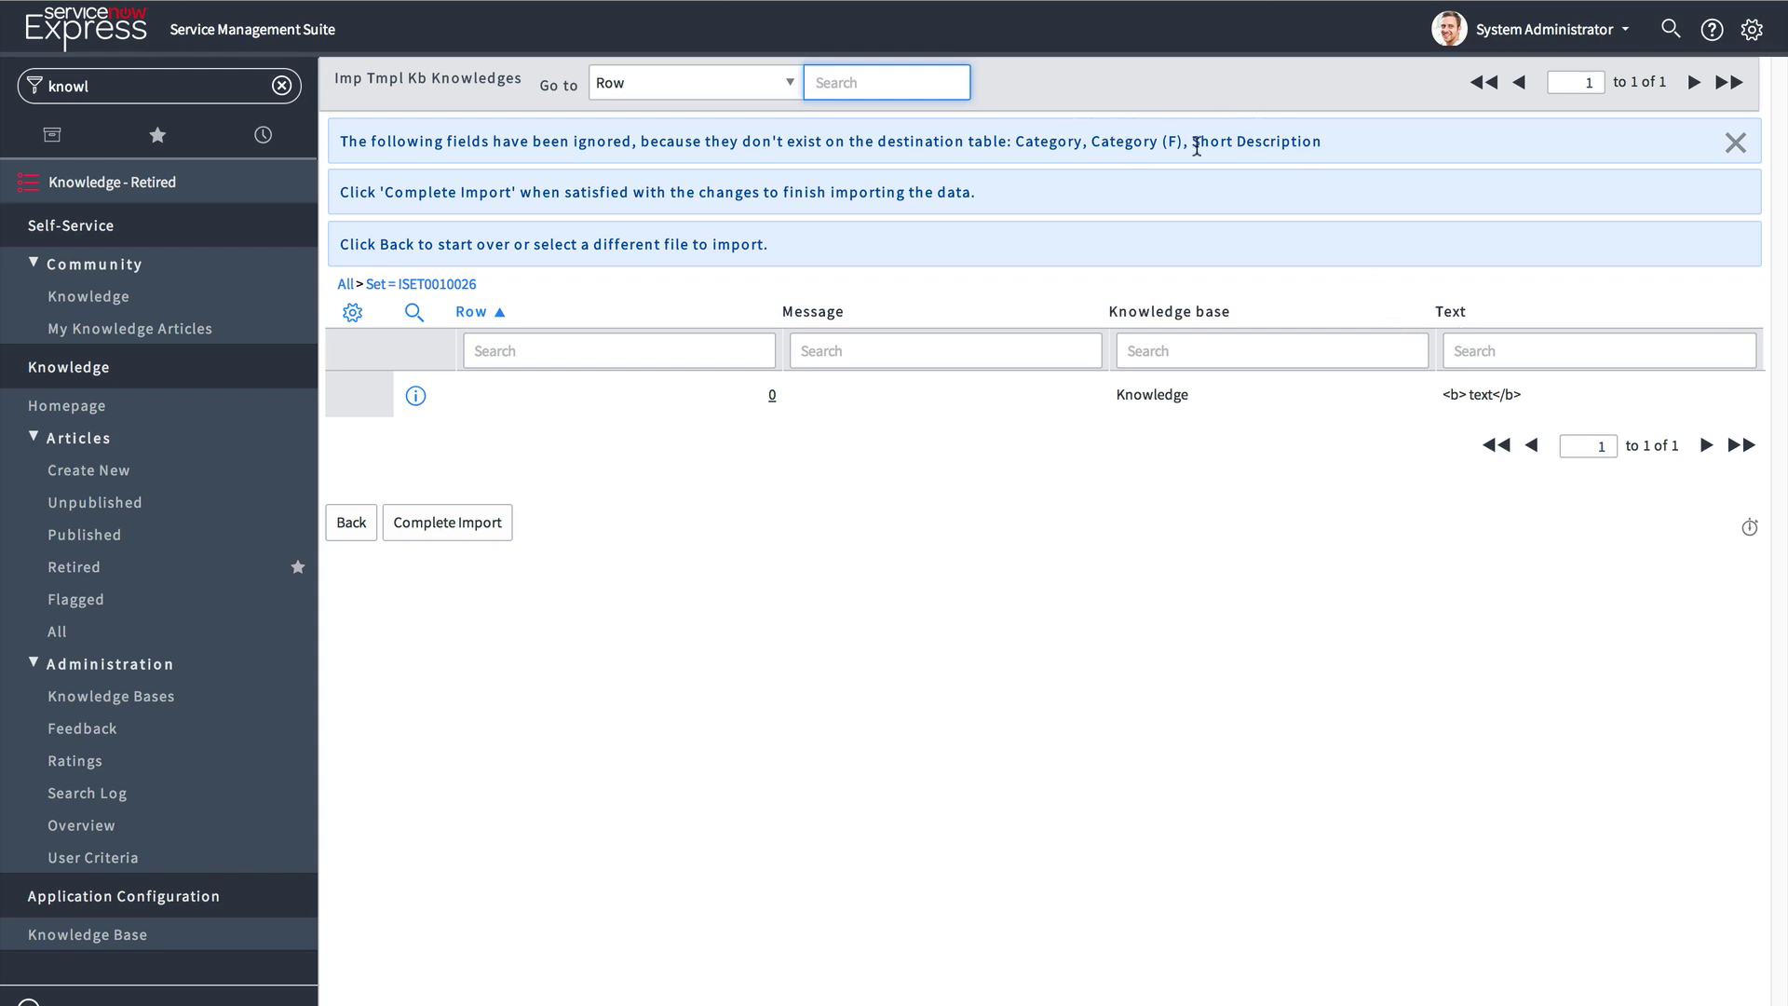
Review the ignored Short Description field, complete the import, and check the Text formatting in the new Knowledge record
drag(1183, 141, 1322, 143)
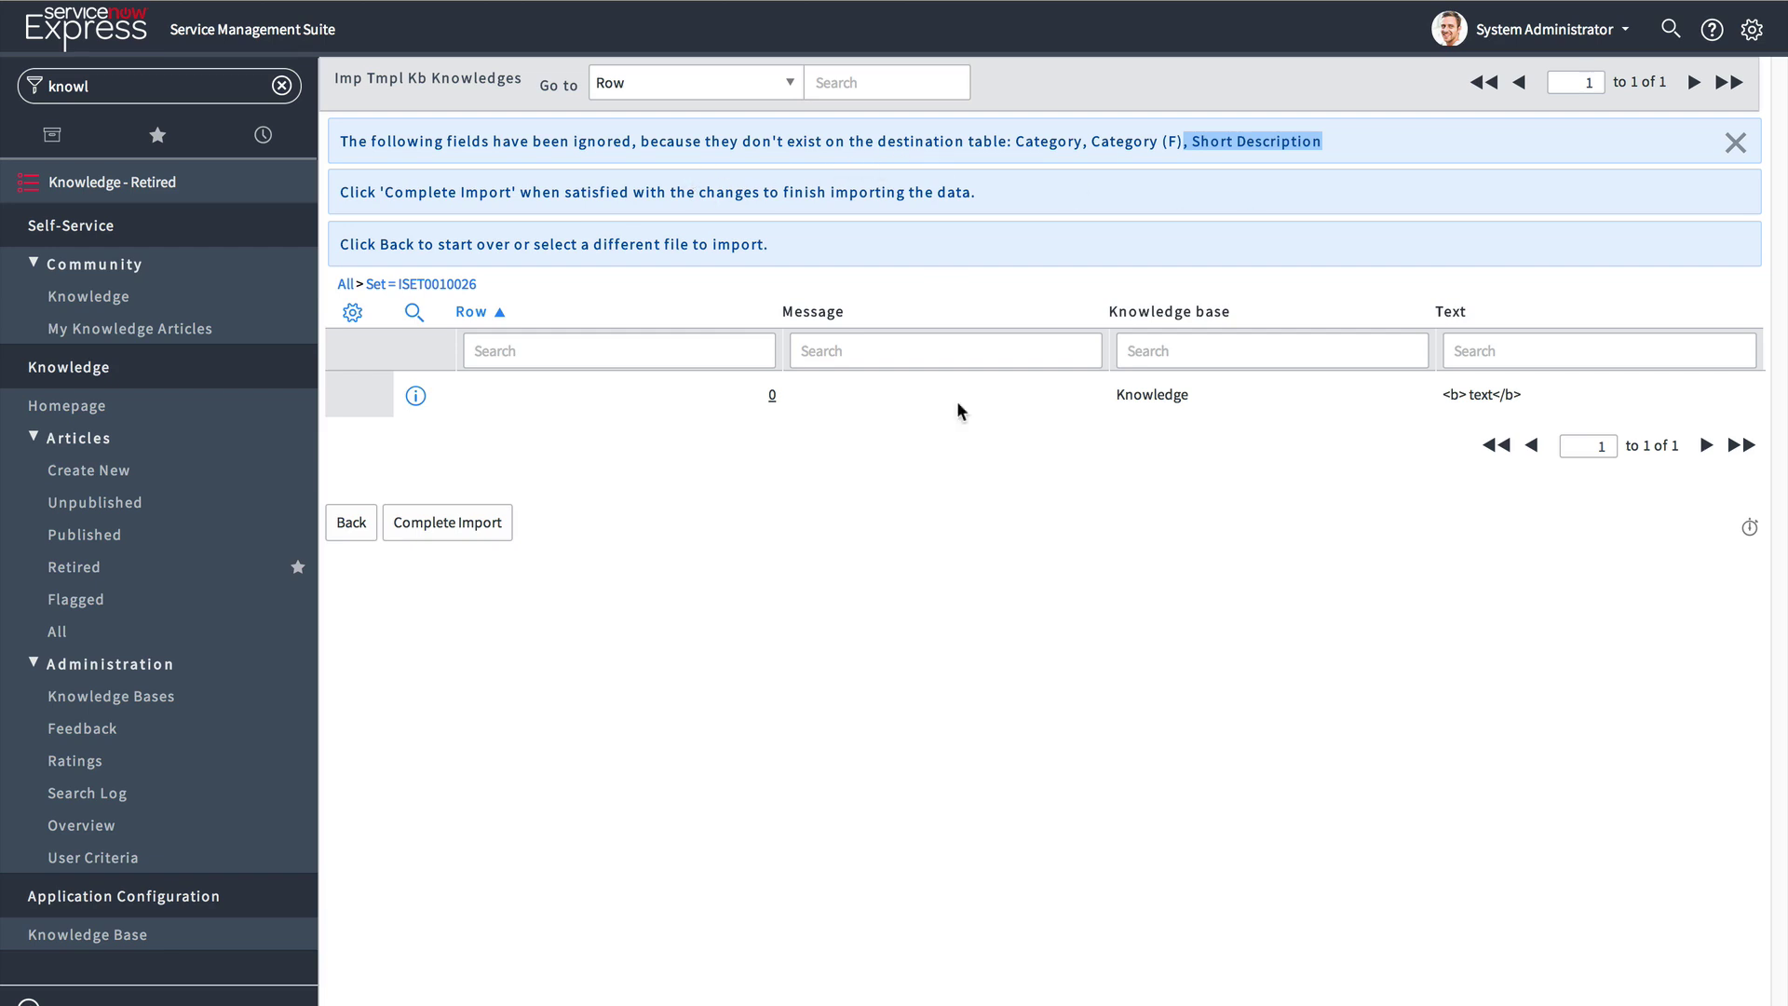
click(790, 614)
click(503, 531)
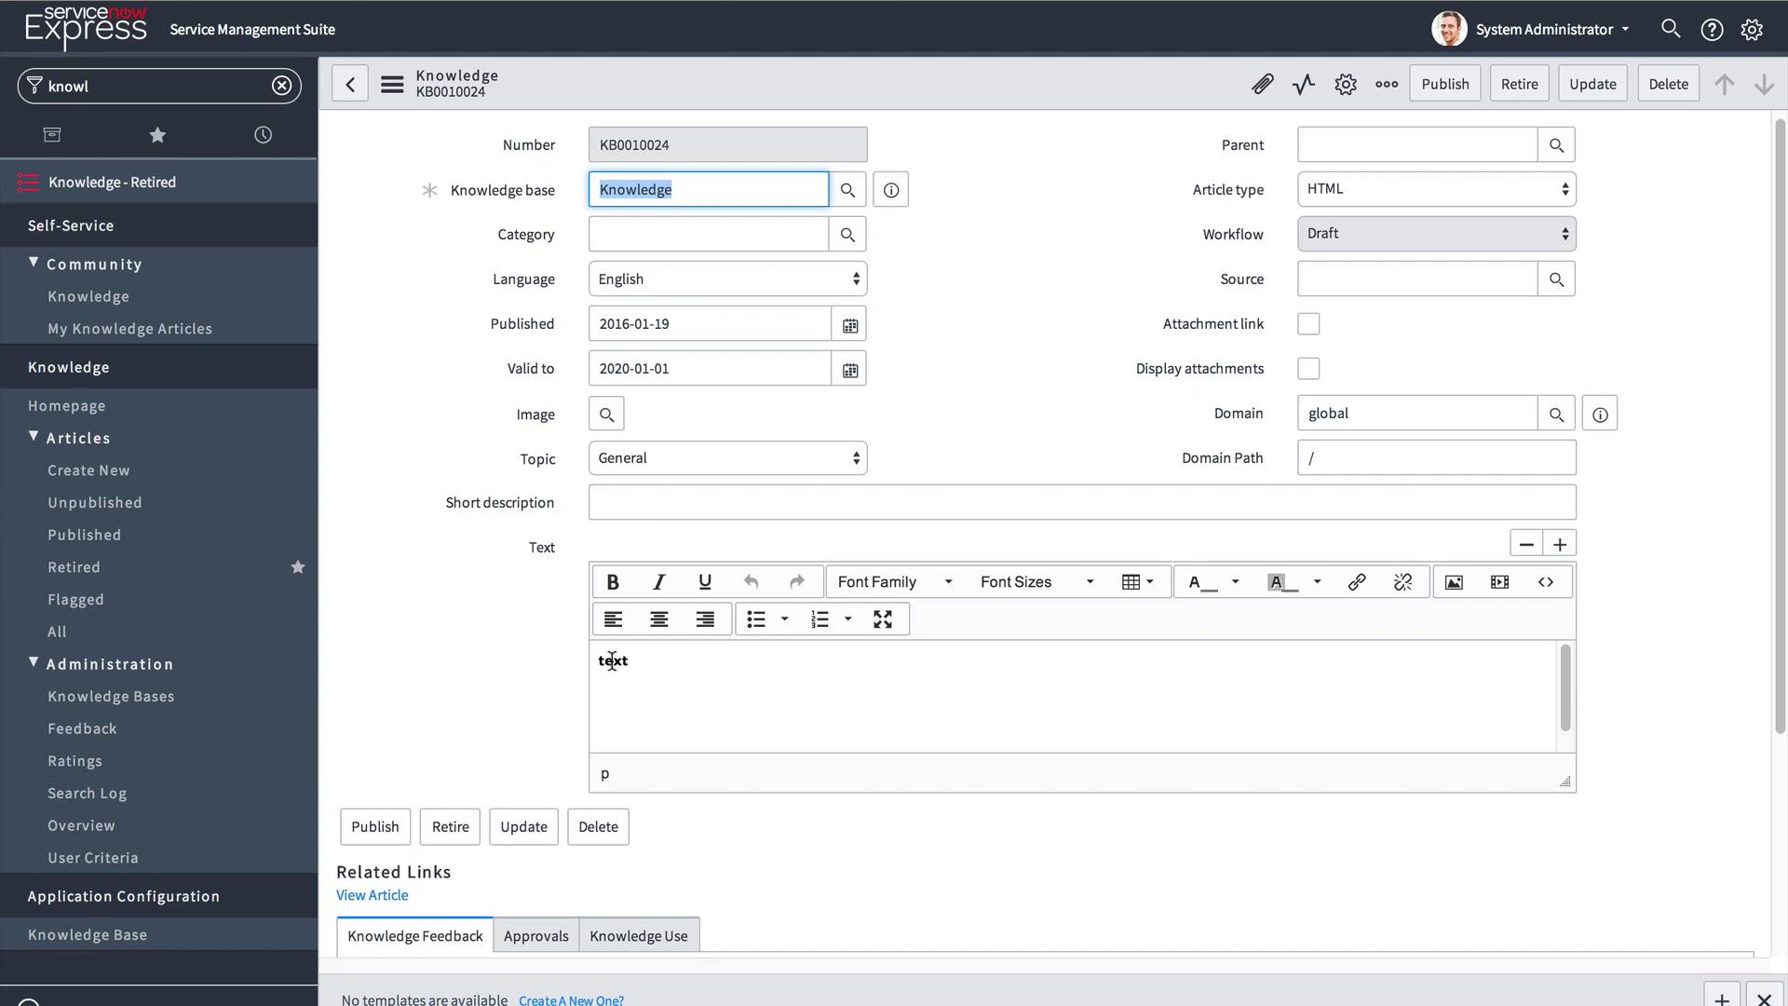
drag(612, 659, 662, 662)
click(697, 670)
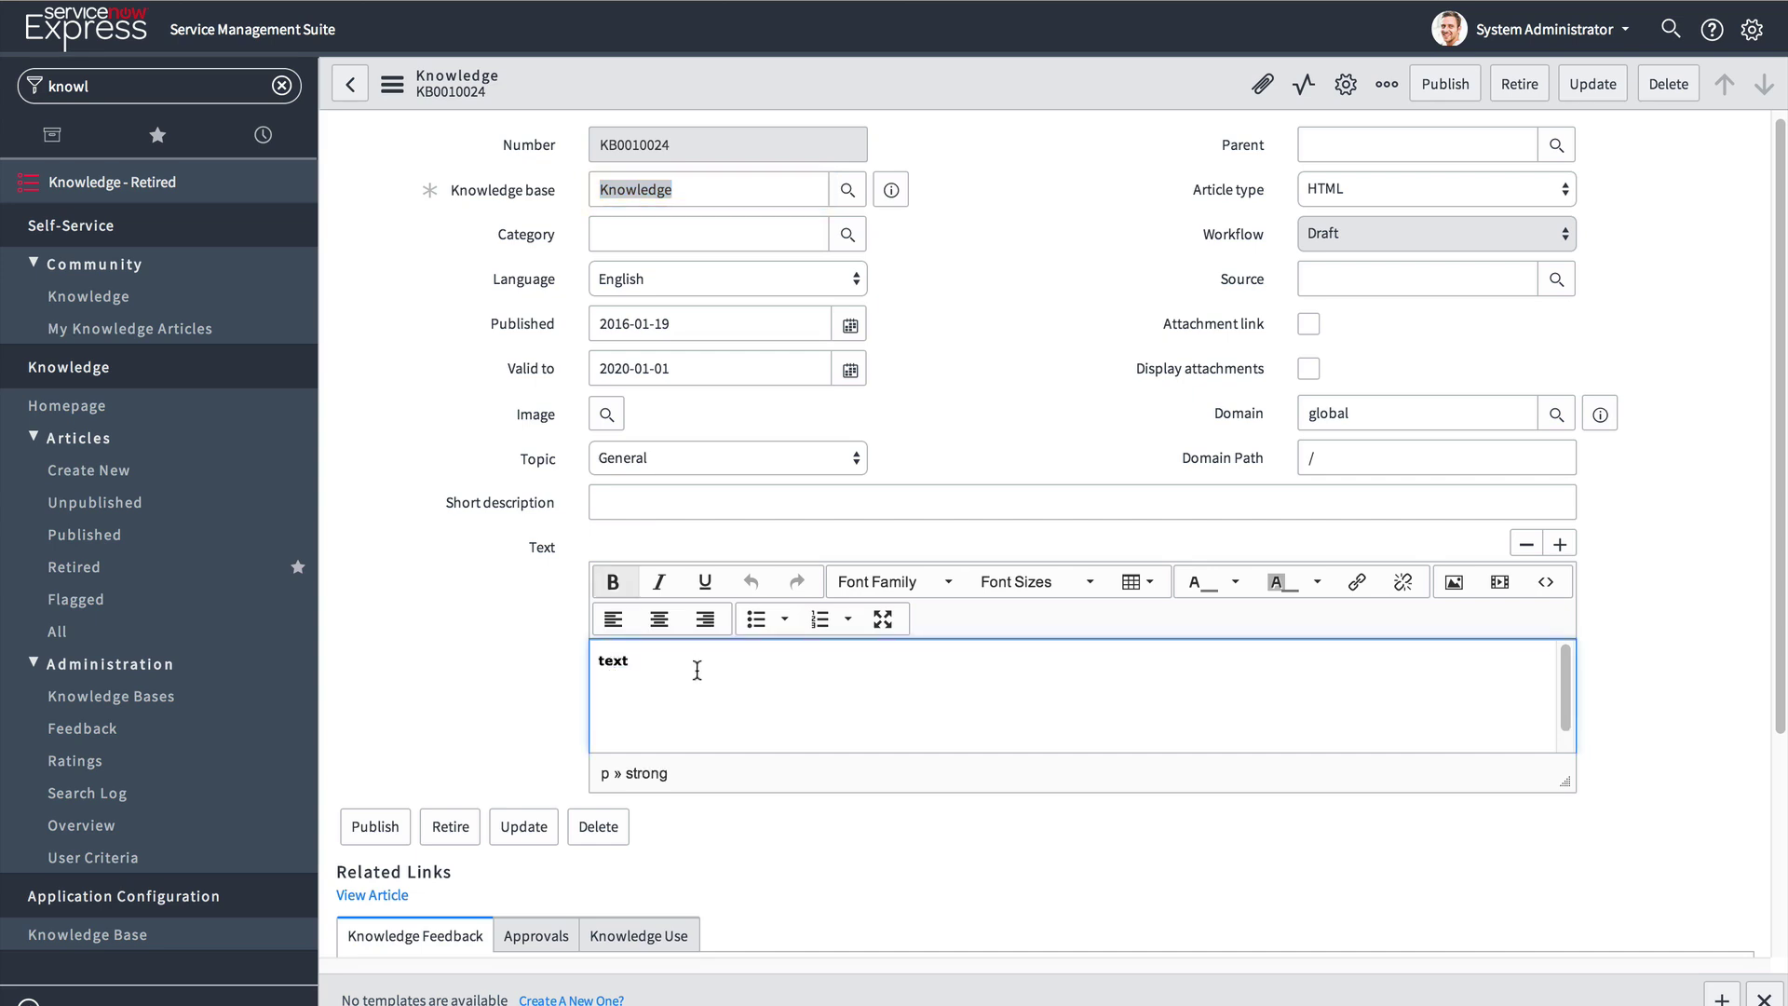